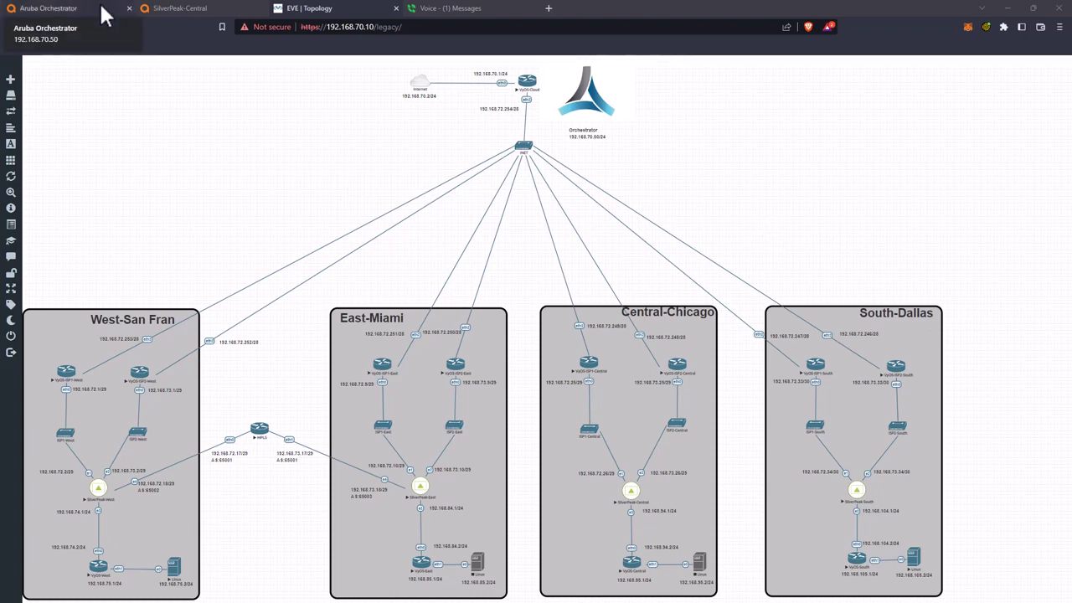
Switch to Aruba Orchestrator and check the 20 Mbps license usage on the Licenses page
left_click(105, 15)
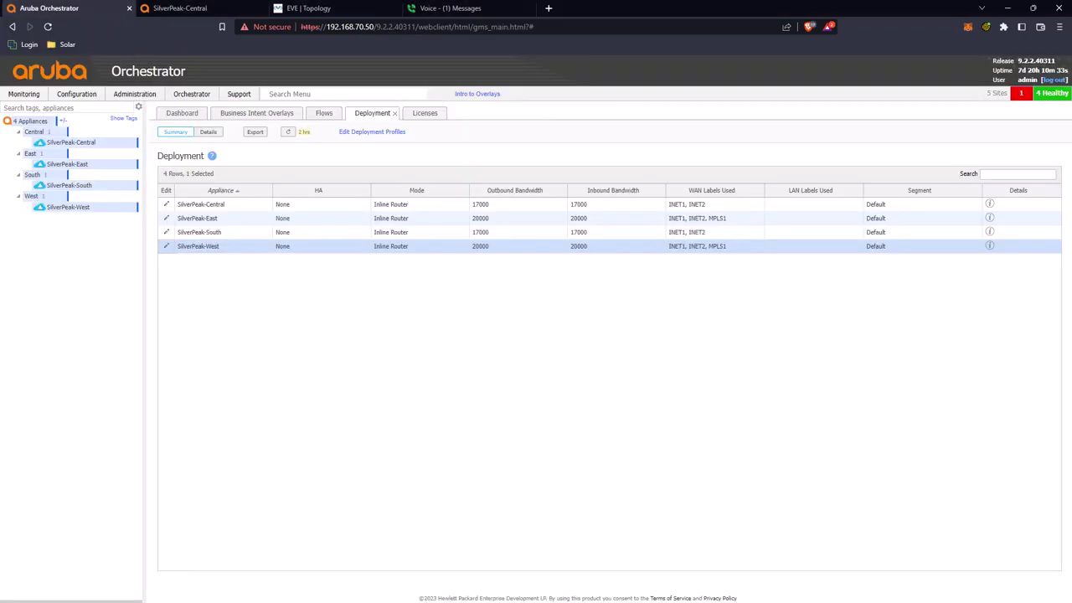
left_click(424, 115)
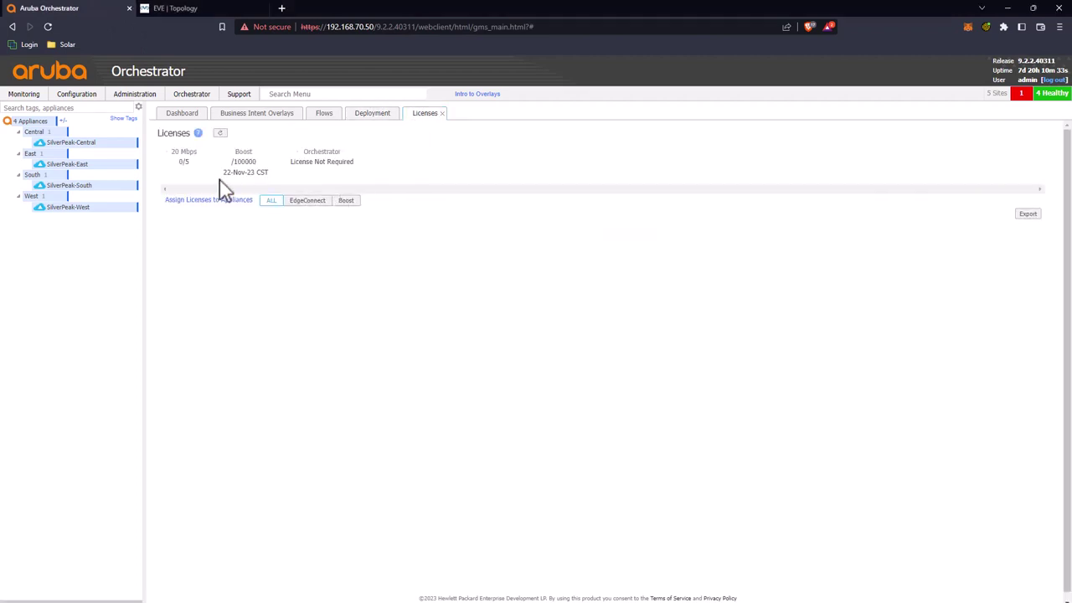
double_click(184, 161)
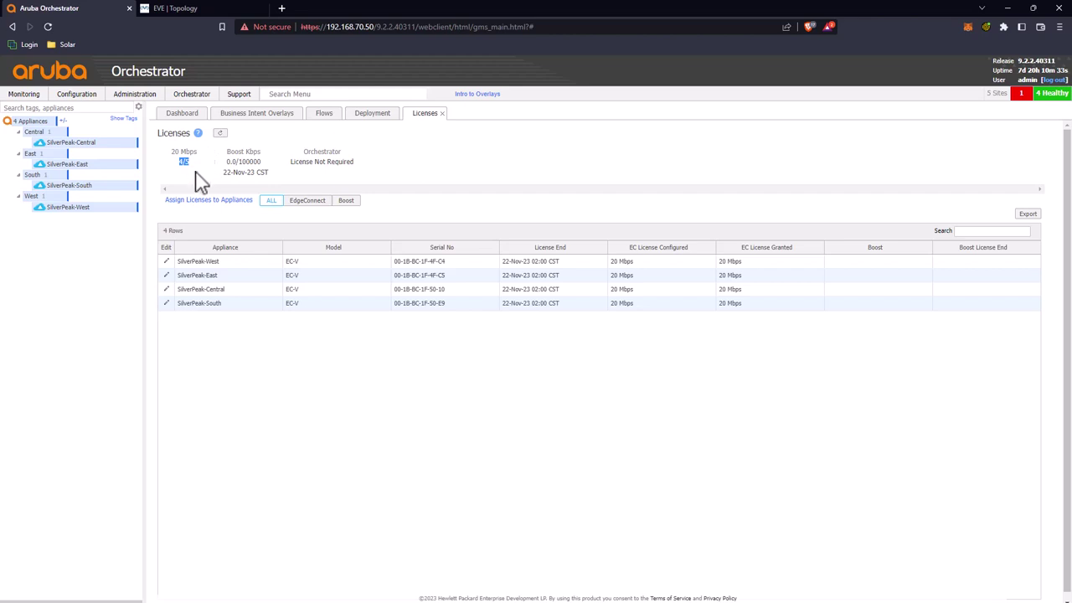
Switch to the EVE topology and stop the SilverPeak-East node at the East-Miami site
left_click(198, 6)
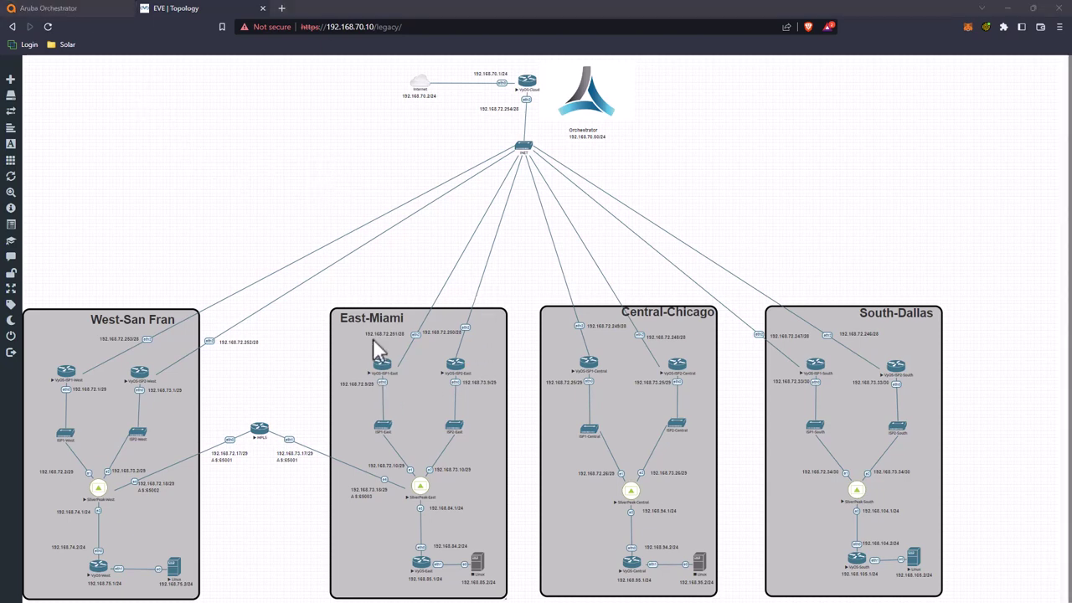
right_click(420, 486)
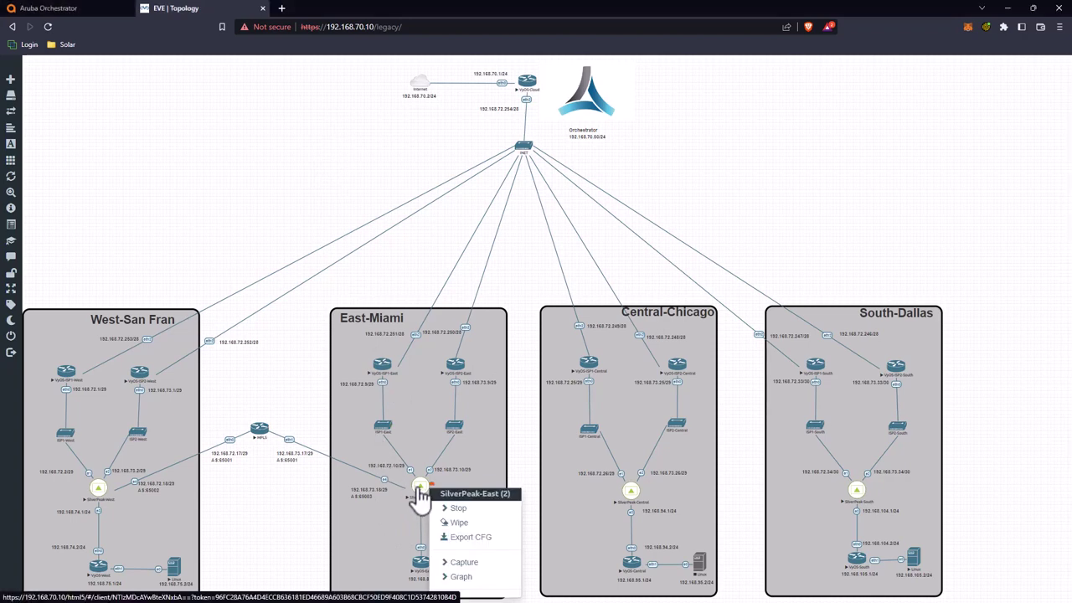
left_click(459, 509)
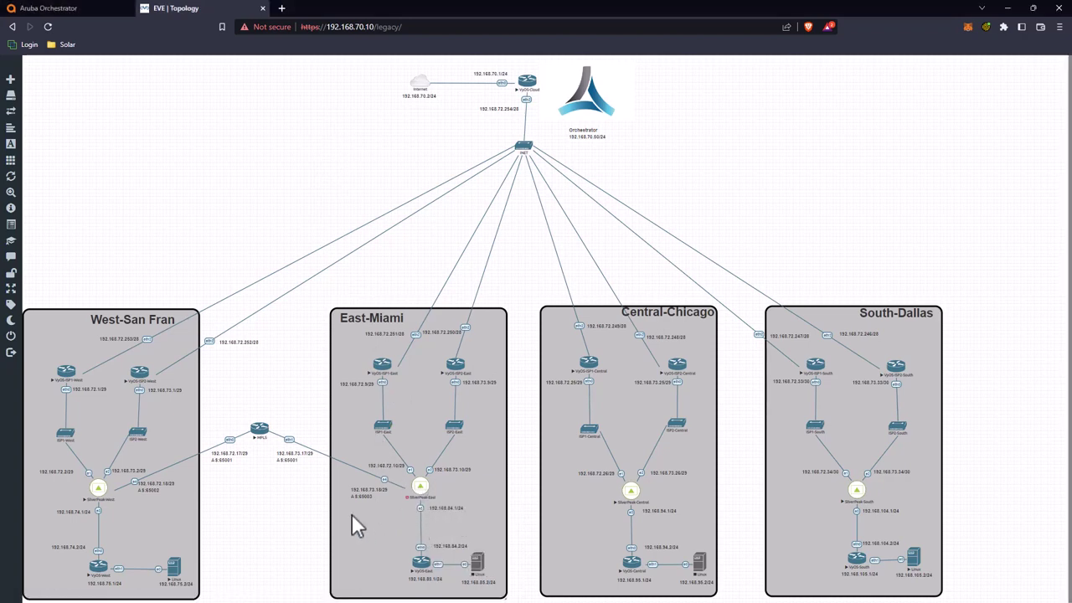
Switch back to Orchestrator, remove the SilverPeak-East appliance from it and check the 20 Mbps license usage
left_click(109, 8)
left_click(168, 9)
left_click(62, 8)
right_click(77, 165)
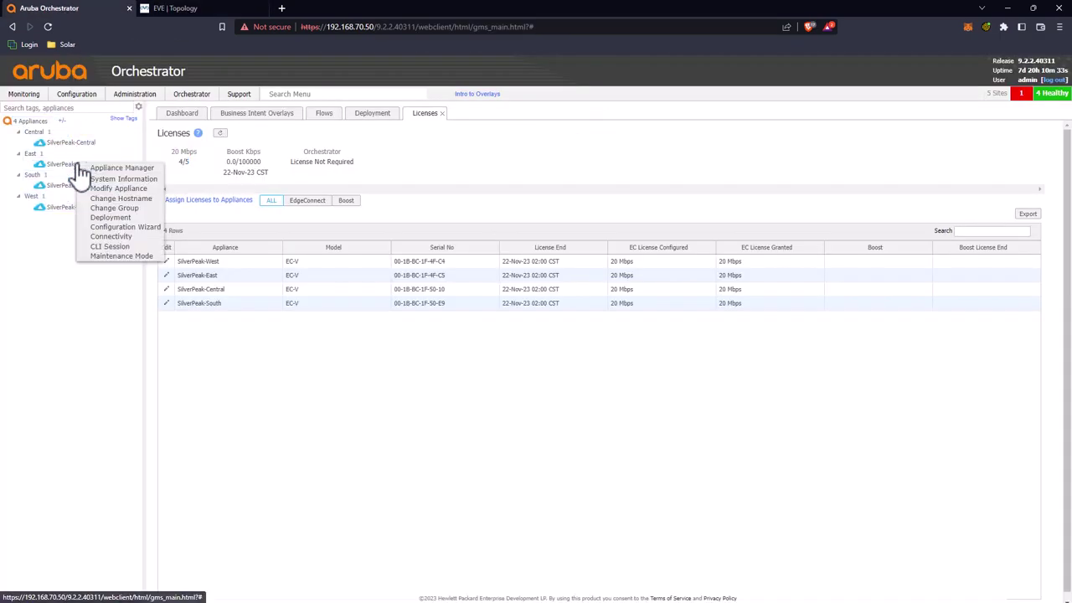
left_click(121, 96)
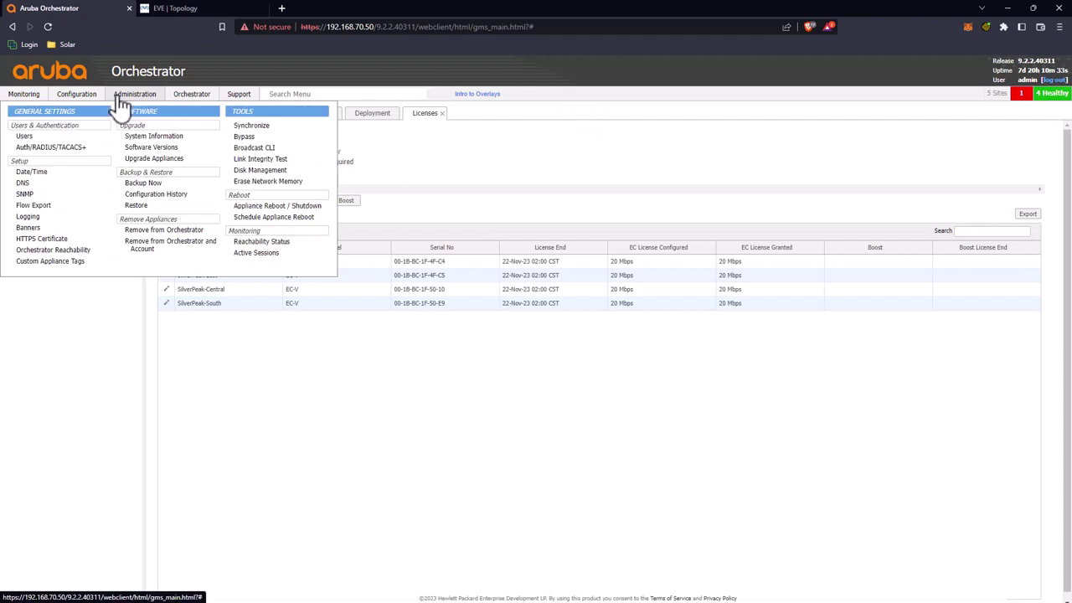
left_click(168, 231)
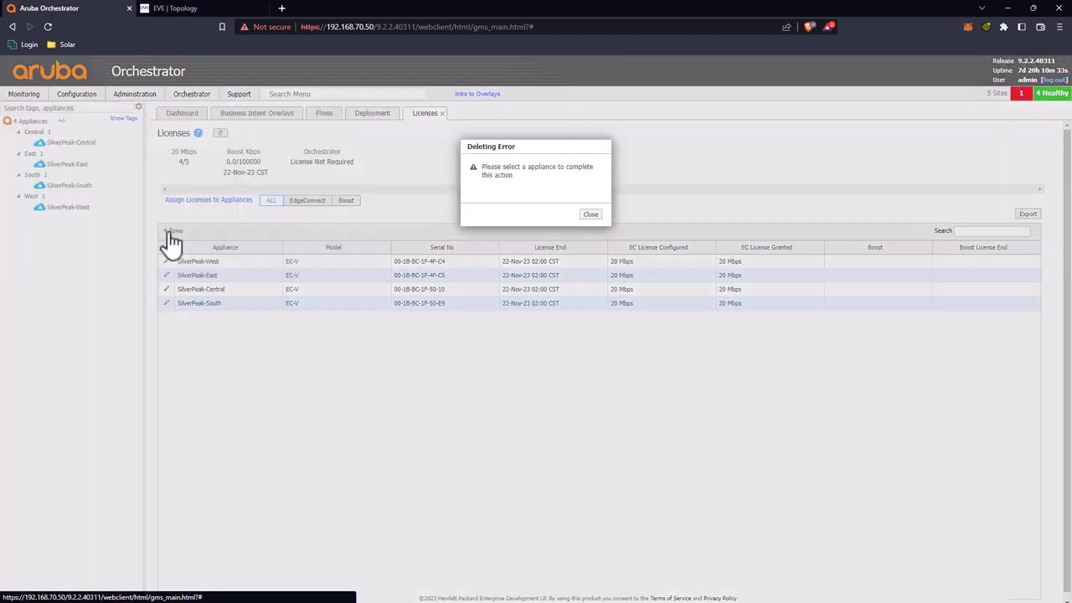
left_click(590, 215)
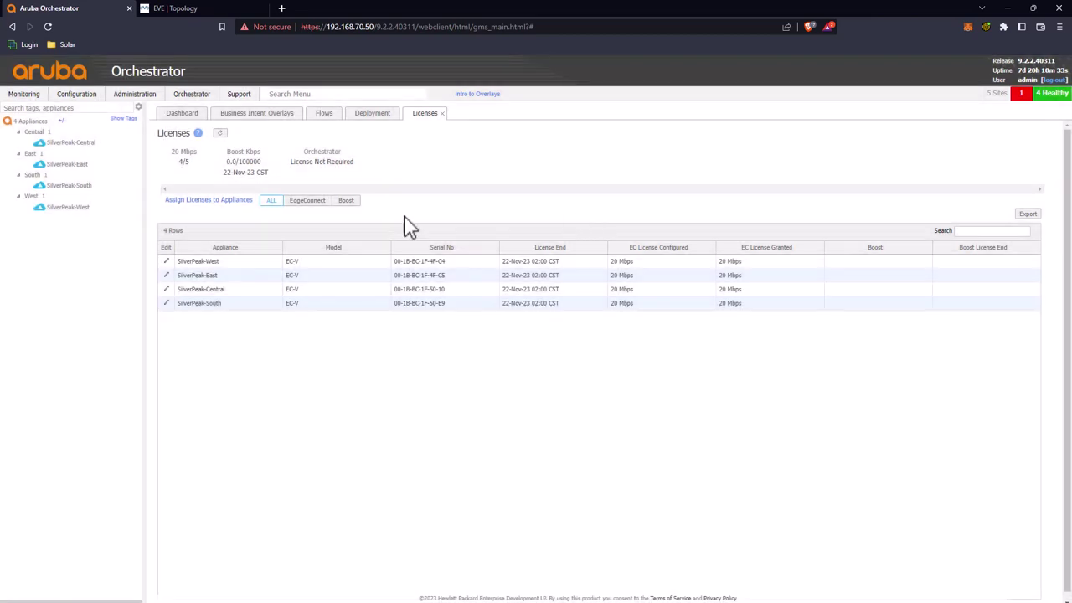
left_click(75, 165)
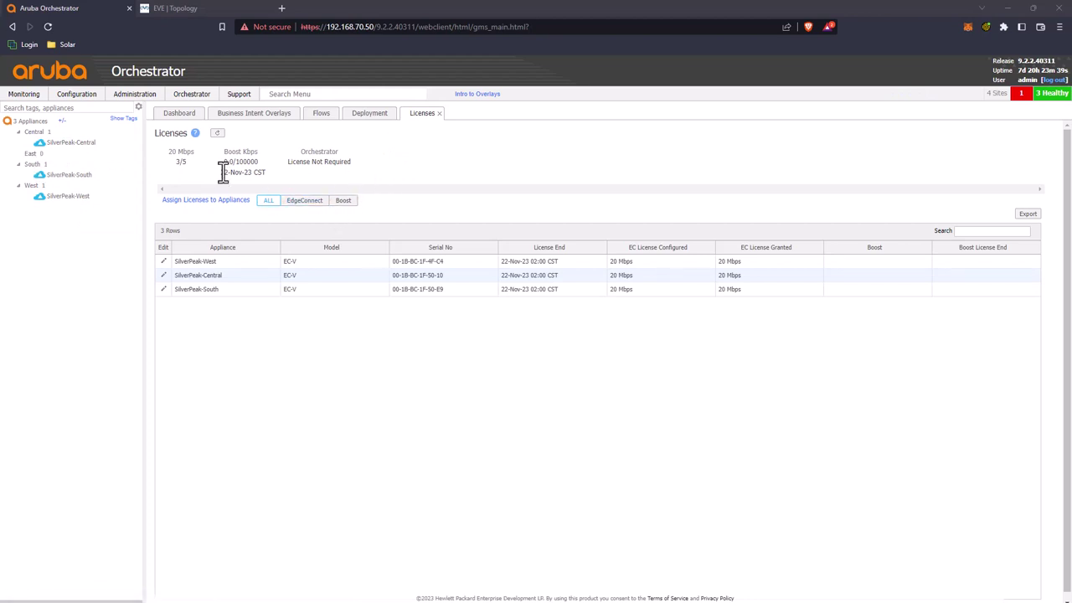
left_click_drag(175, 161, 192, 163)
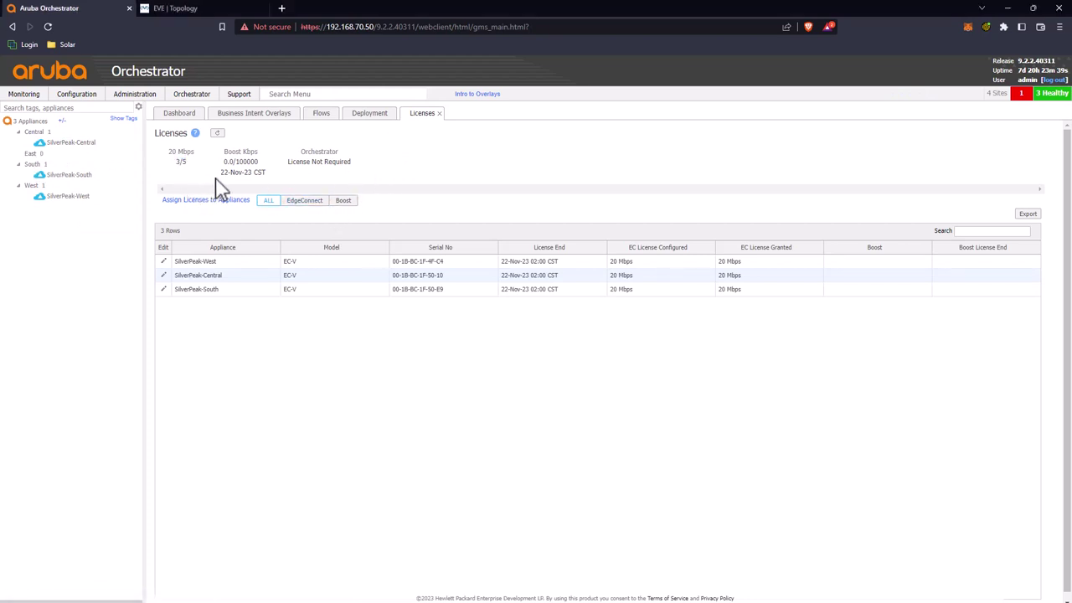
Open the Discovered Appliances page and examine the denied devices for the SilverPeak-East entry
left_click(300, 95)
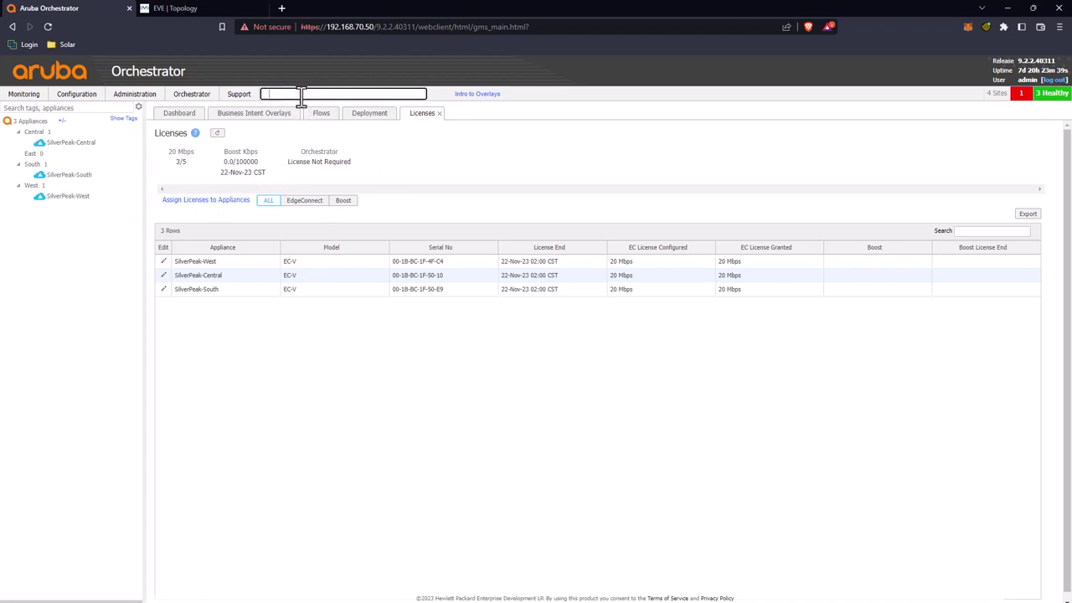
type("dis")
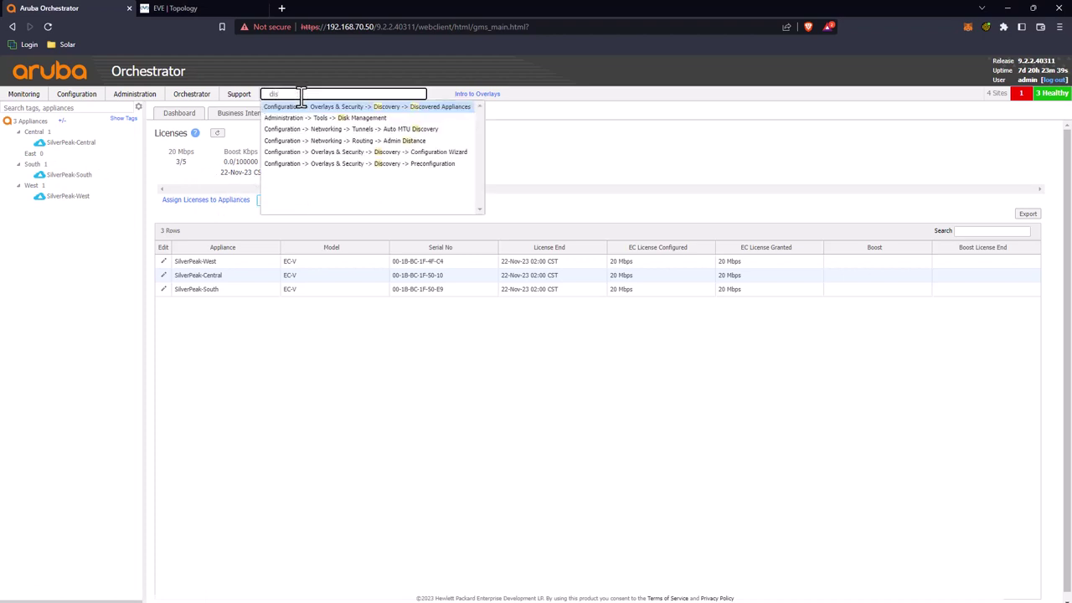
left_click(313, 107)
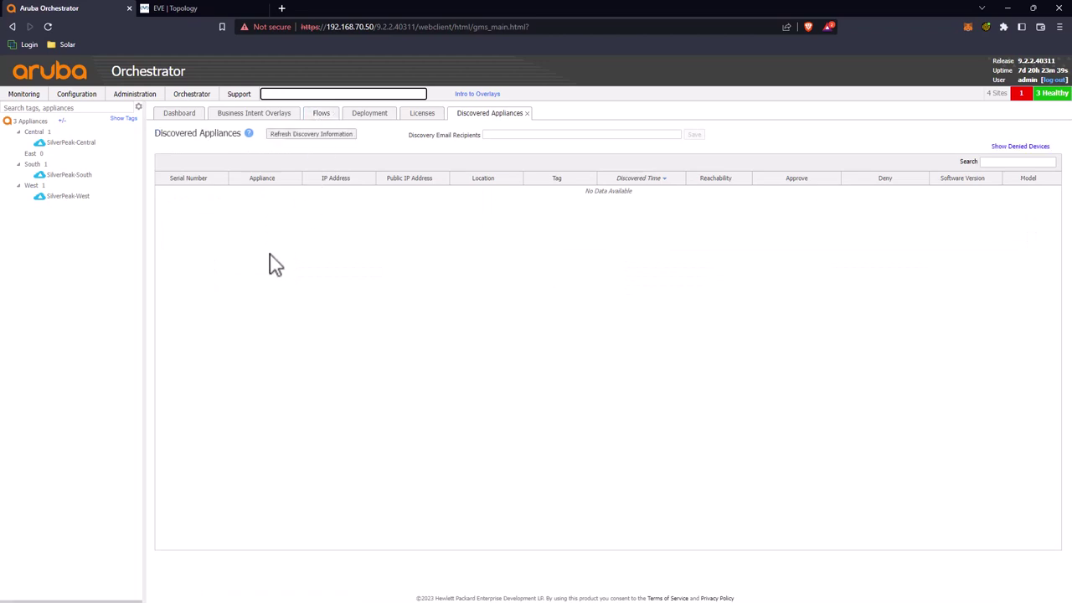
left_click_drag(196, 134, 179, 134)
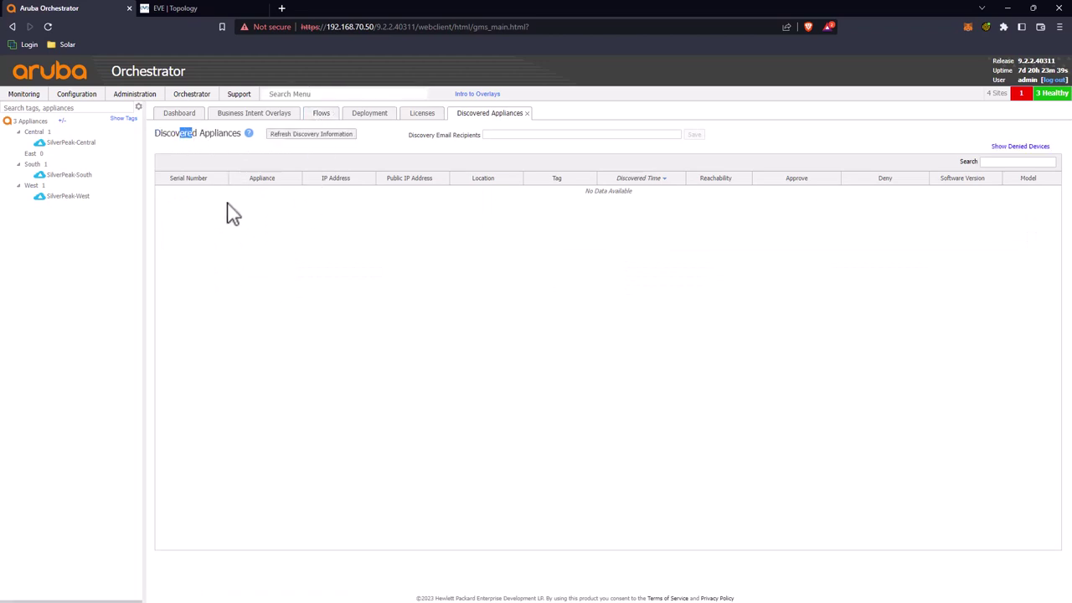
left_click(1036, 147)
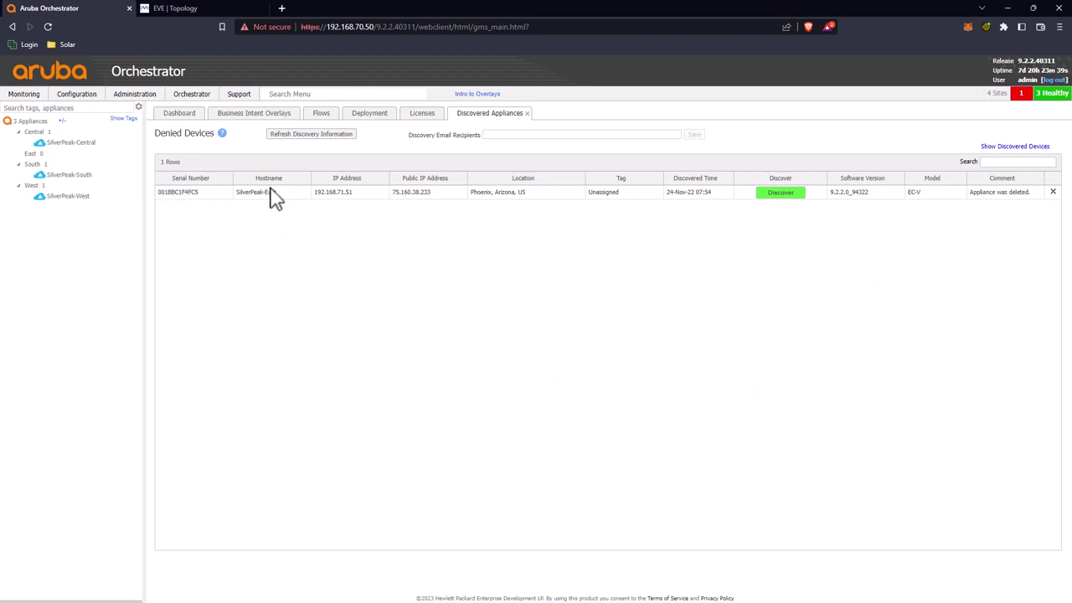
left_click(266, 196)
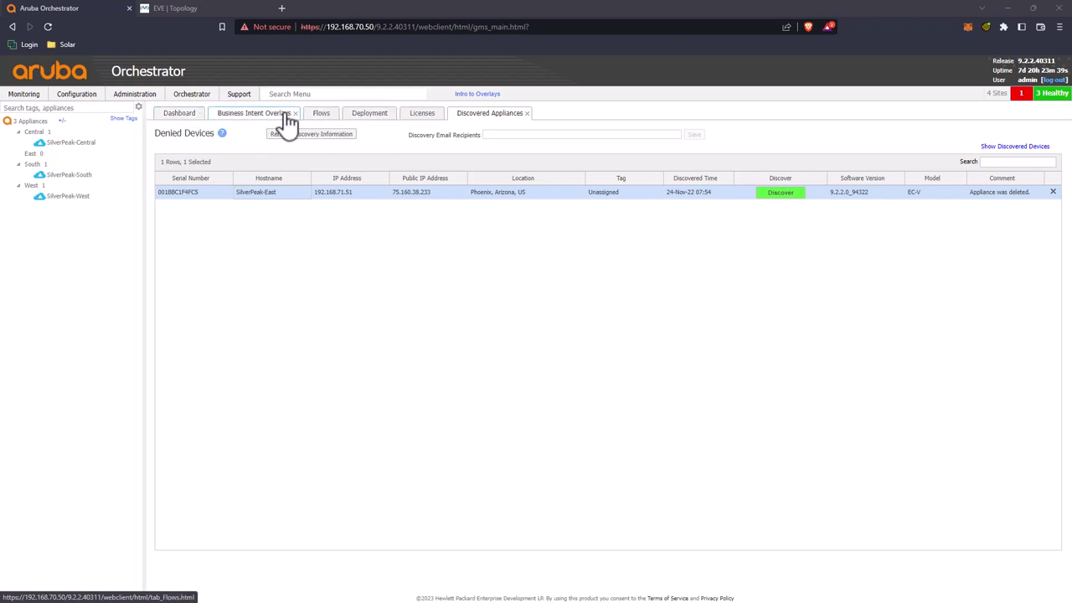
Switch to the EVE topology and close the SilverPeak-West-1 and SilverPeak-South-1 console windows
left_click(212, 8)
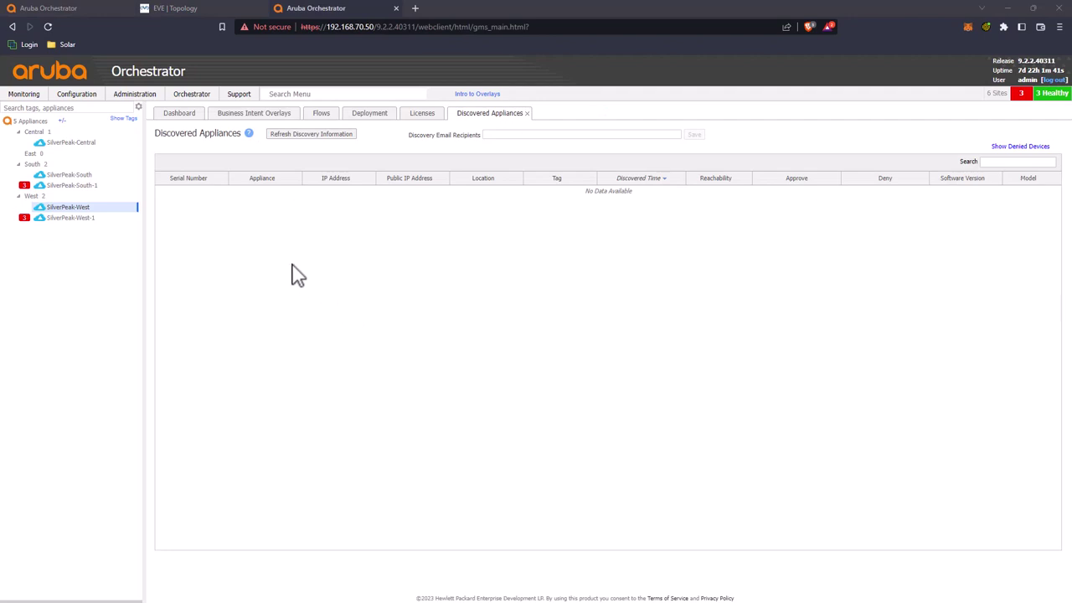
left_click(69, 207)
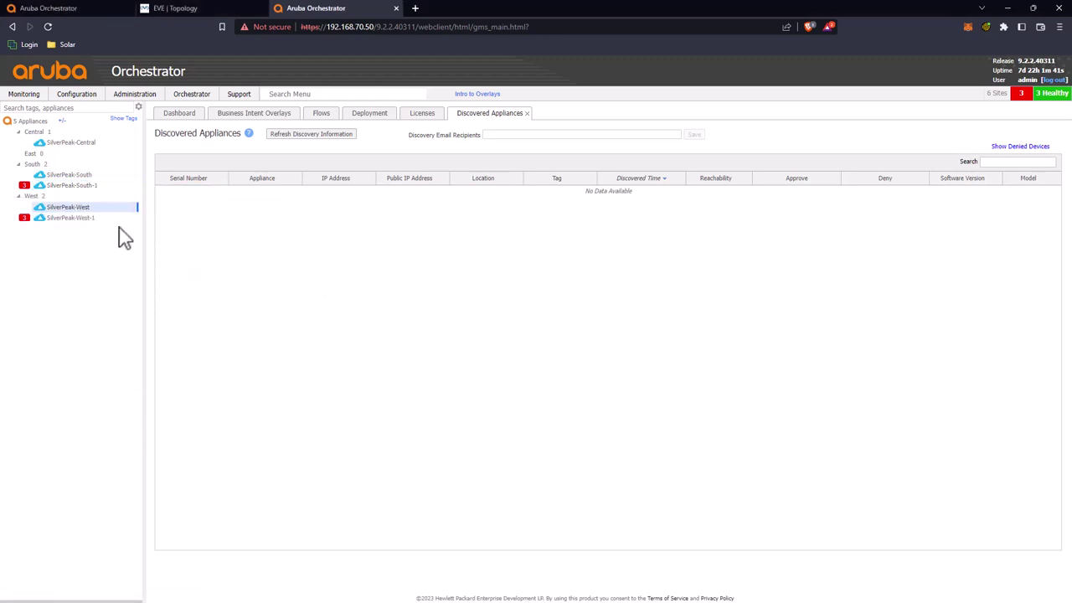
mouse_move(97, 177)
left_click(224, 10)
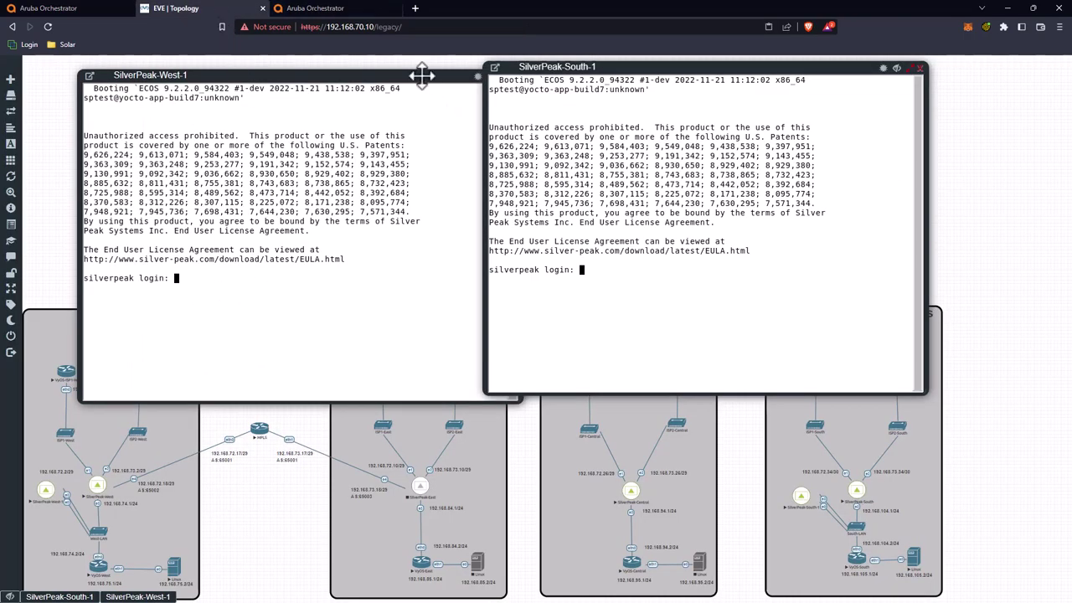
left_click_drag(421, 72, 390, 74)
left_click(479, 76)
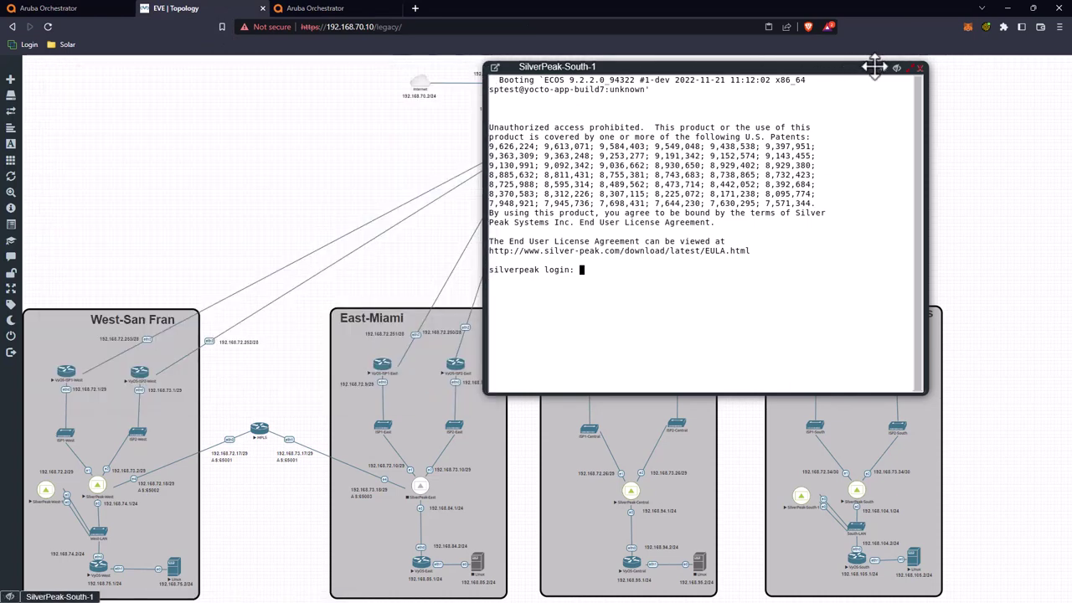
left_click(923, 70)
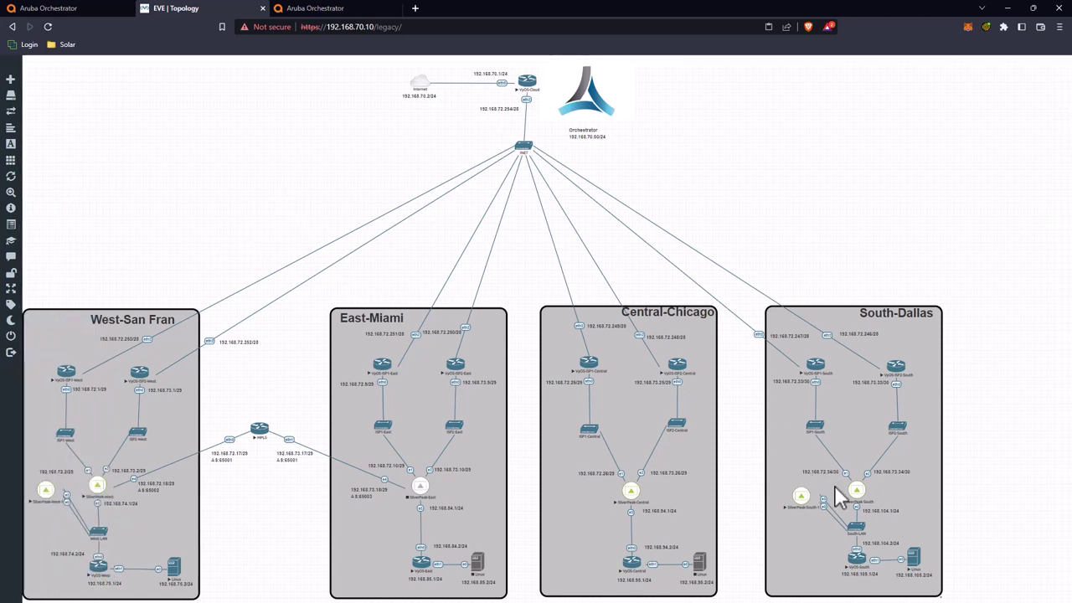
Switch back to Orchestrator, dismiss the Appliance Wizard and open the Interfaces page for SilverPeak-South-1
left_click(85, 6)
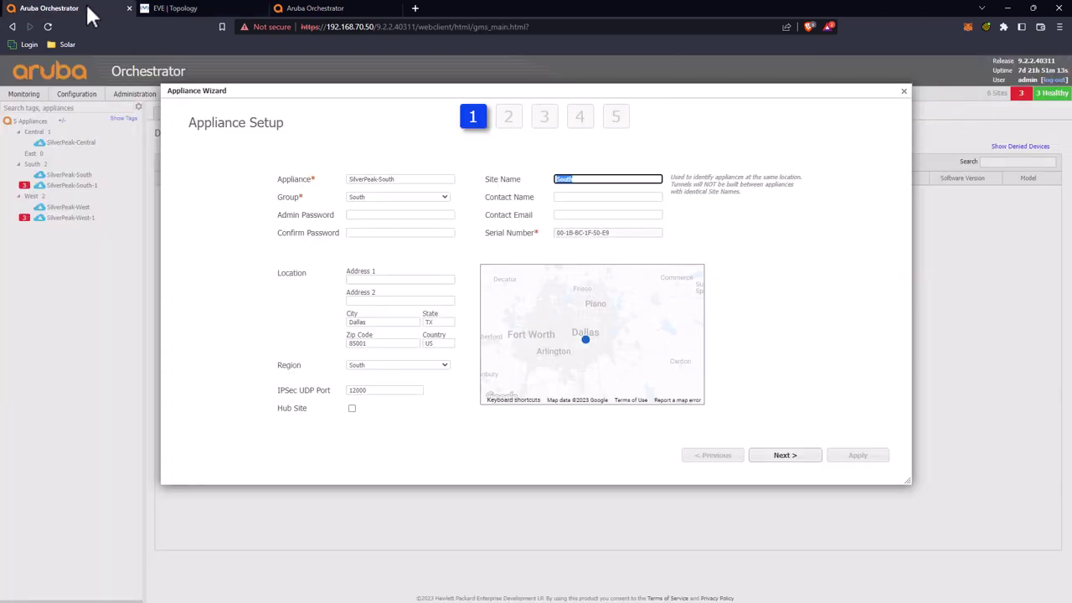
left_click(903, 91)
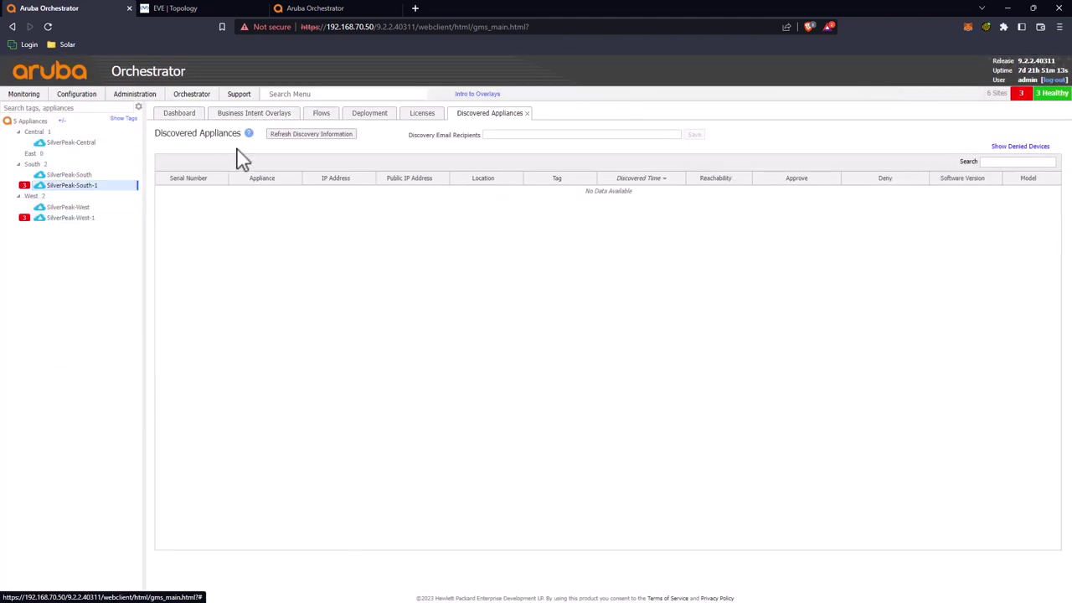
left_click(319, 93)
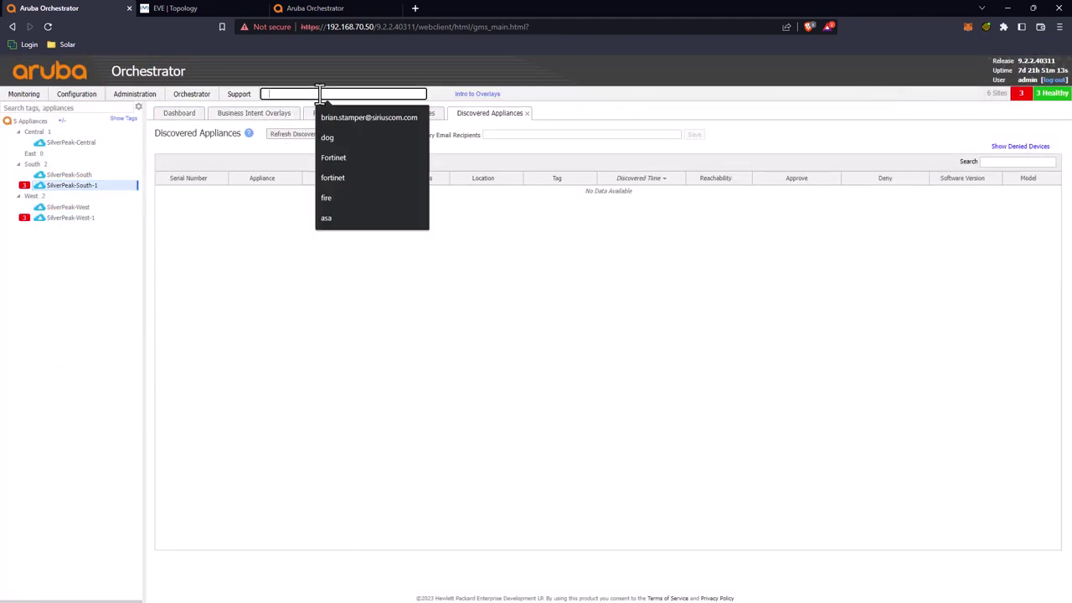
type("interfa")
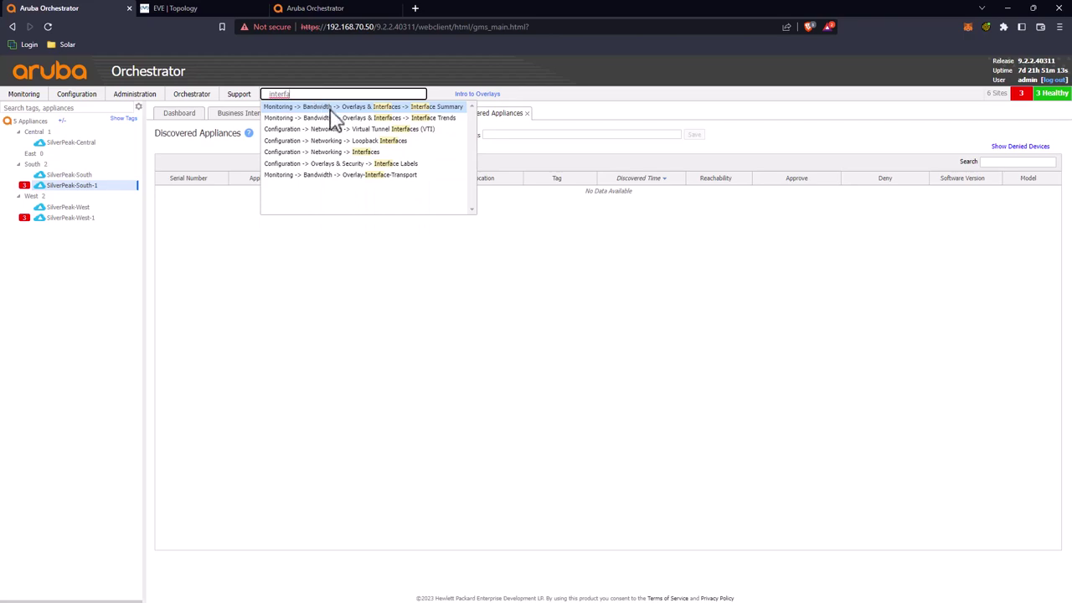
left_click(336, 151)
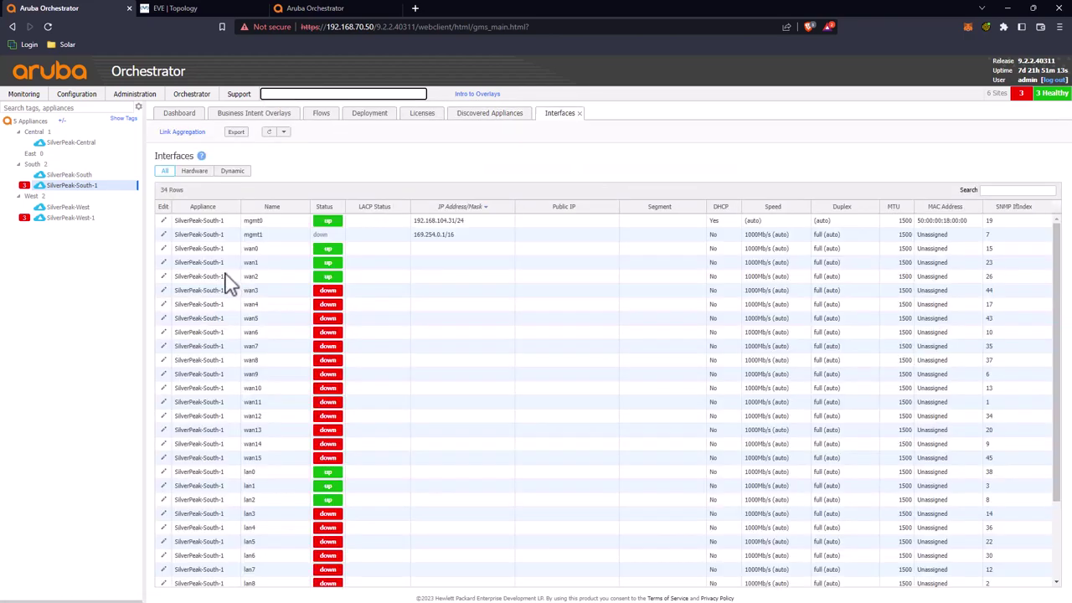
left_click(94, 186)
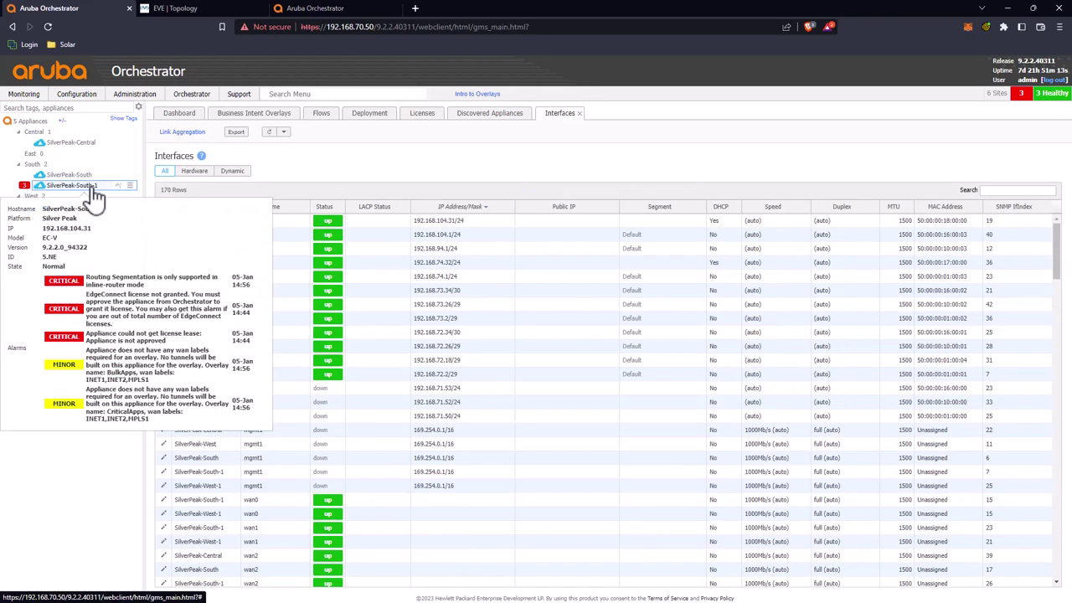
left_click(78, 187)
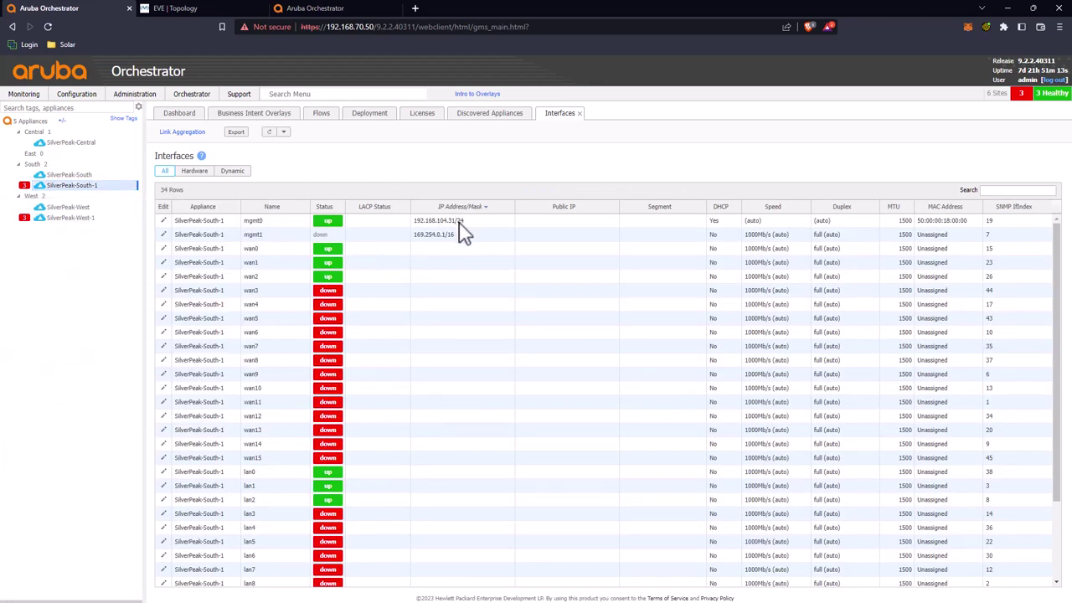
Open SilverPeak-South-1's interfaces for editing, show all hardware interfaces and assign MAC 50:00:00:18:00:01 to wan0
scroll(456, 297, "down", 3)
scroll(452, 297, "up", 3)
left_click(171, 248)
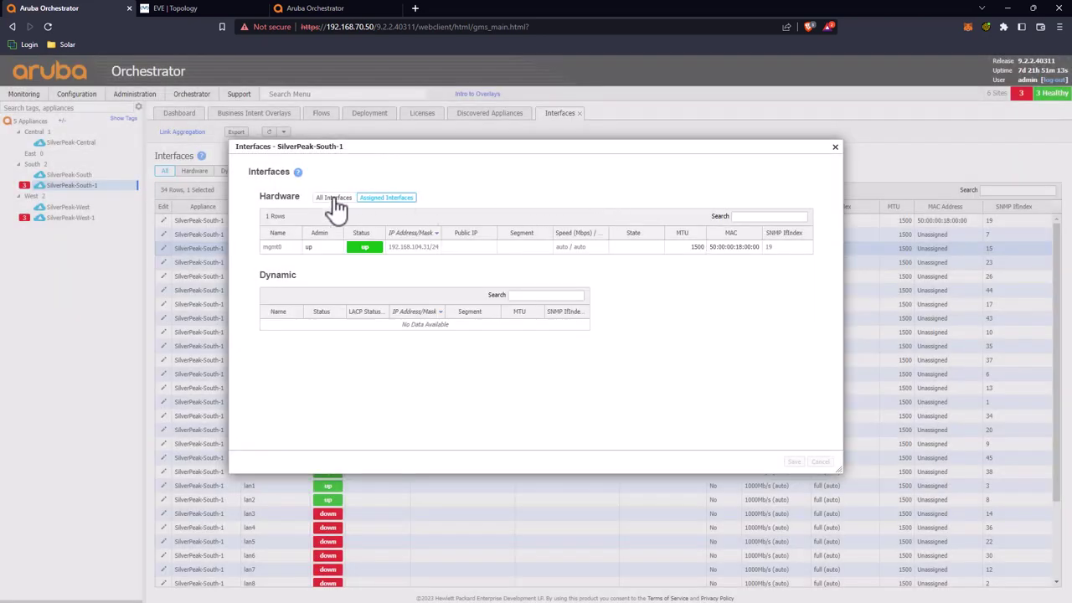
left_click(335, 200)
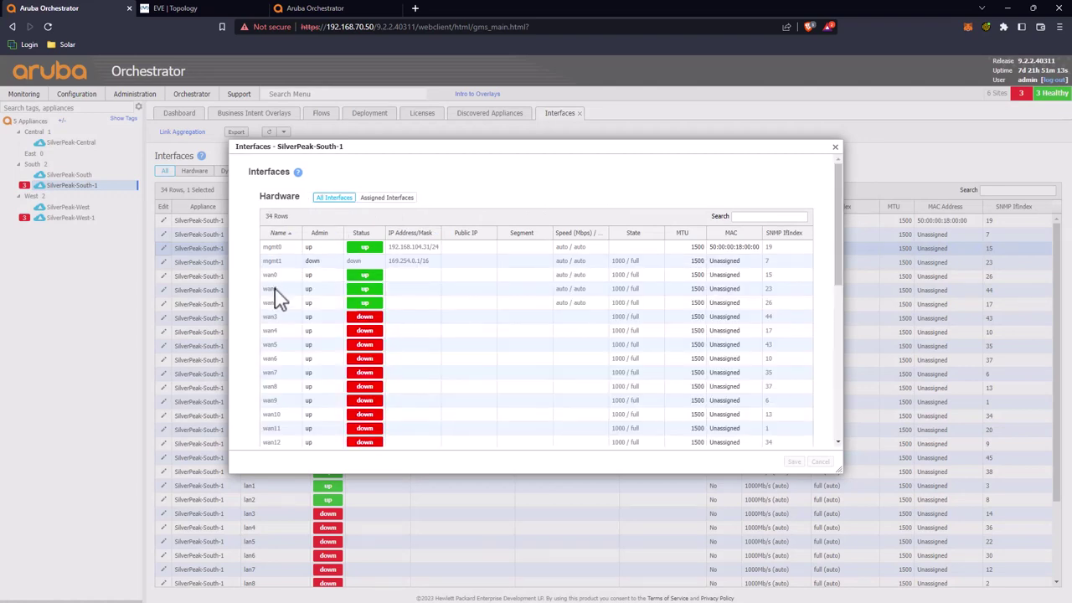
left_click(275, 279)
left_click(727, 276)
left_click(733, 276)
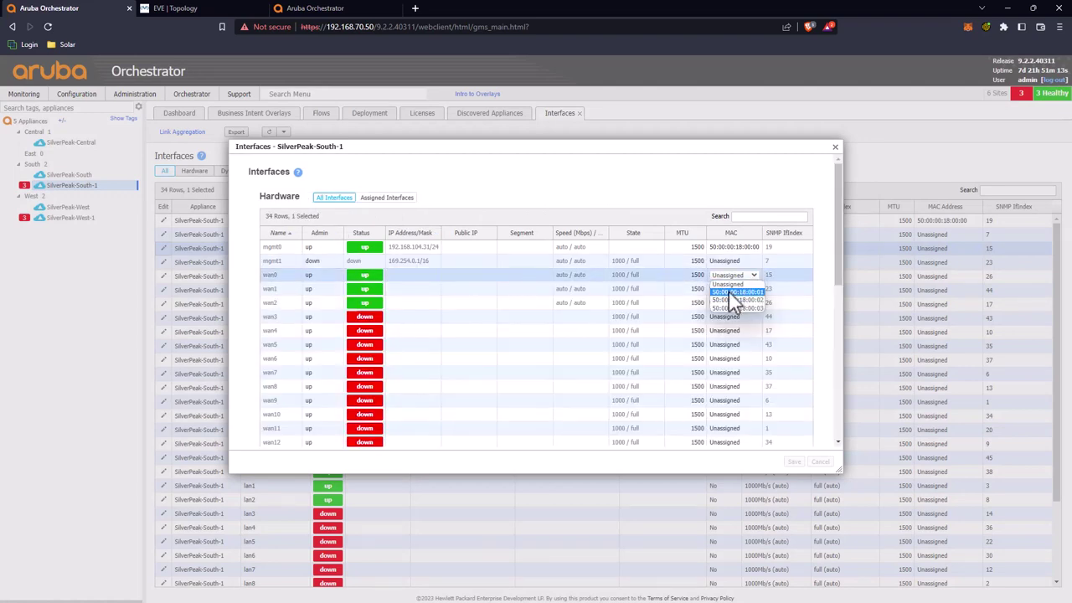
left_click(732, 292)
Assign MAC 50:00:00:18:00:02 to the wan1 interface of SilverPeak-South-1
left_click(283, 291)
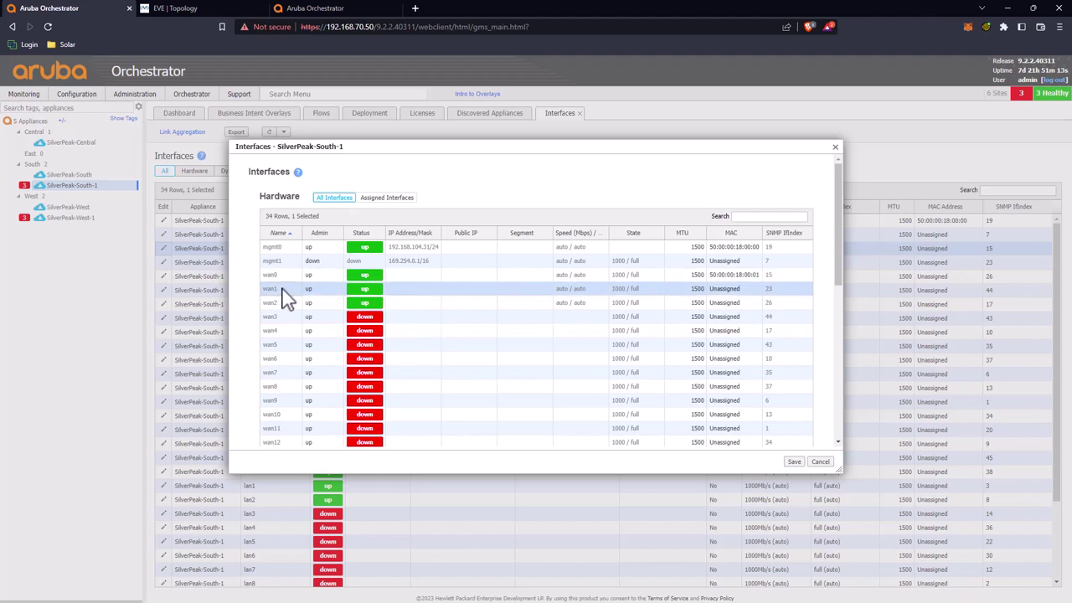
left_click(711, 290)
left_click(725, 289)
left_click(725, 307)
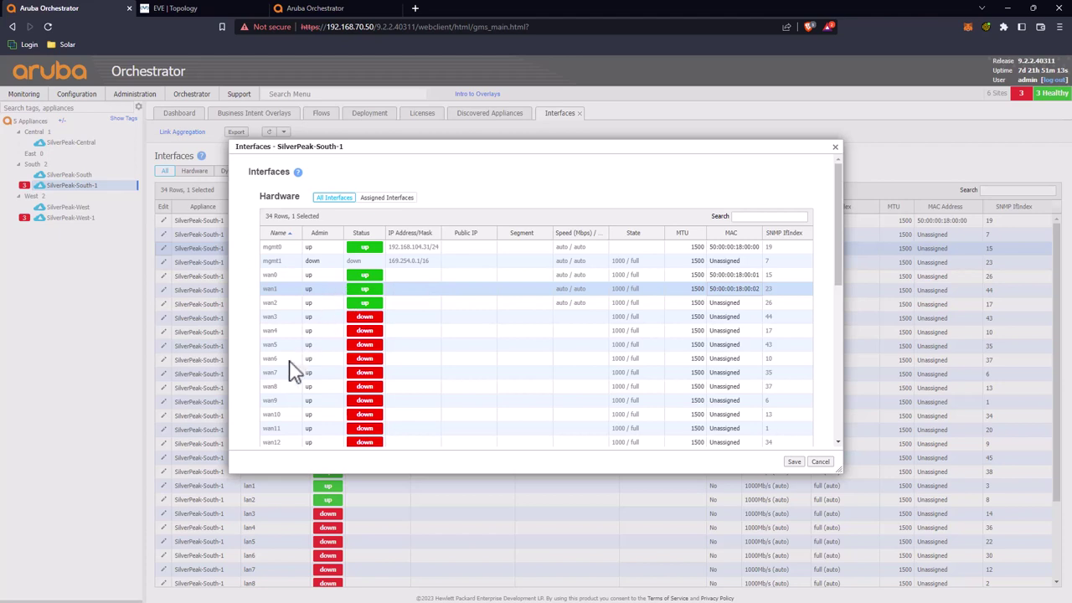
Assign MAC 50:00:00:18:00:03 to SilverPeak-South-1's lan0 interface and save the interface changes
scroll(295, 380, "down", 3)
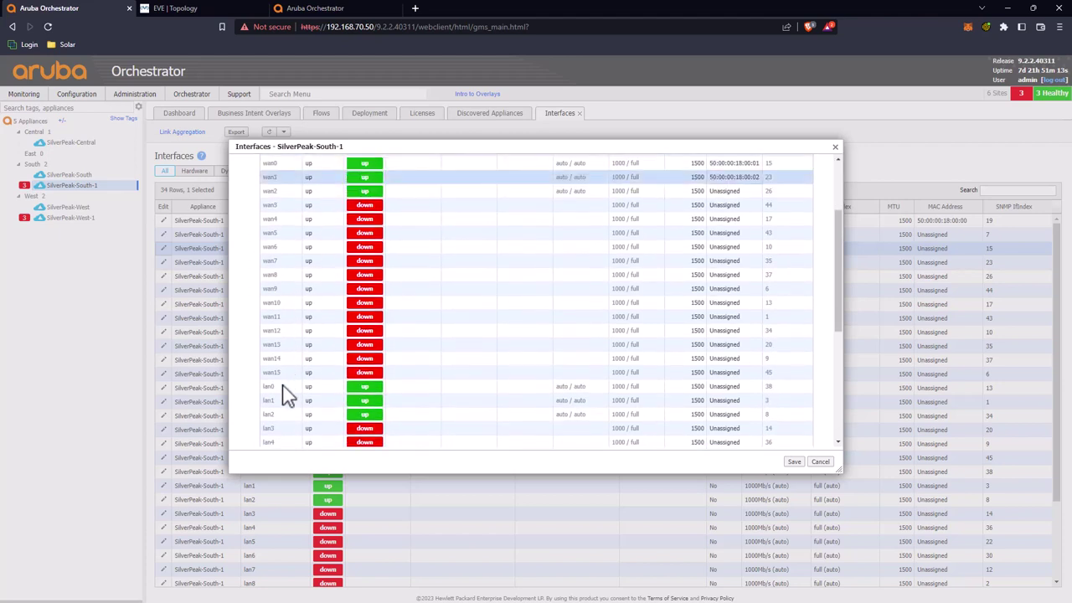
left_click(288, 387)
left_click(728, 387)
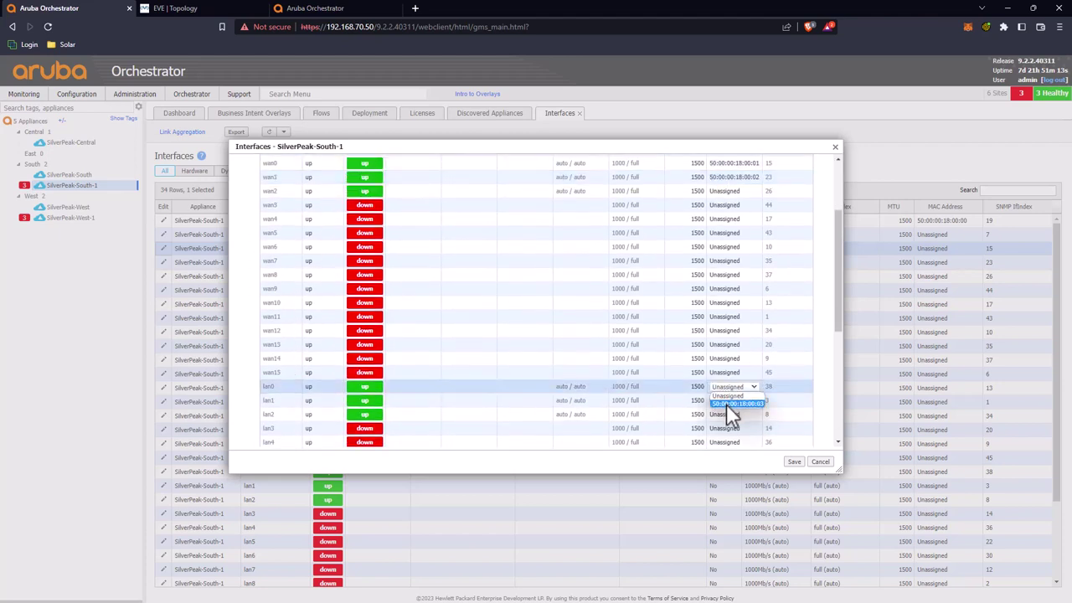
left_click(728, 404)
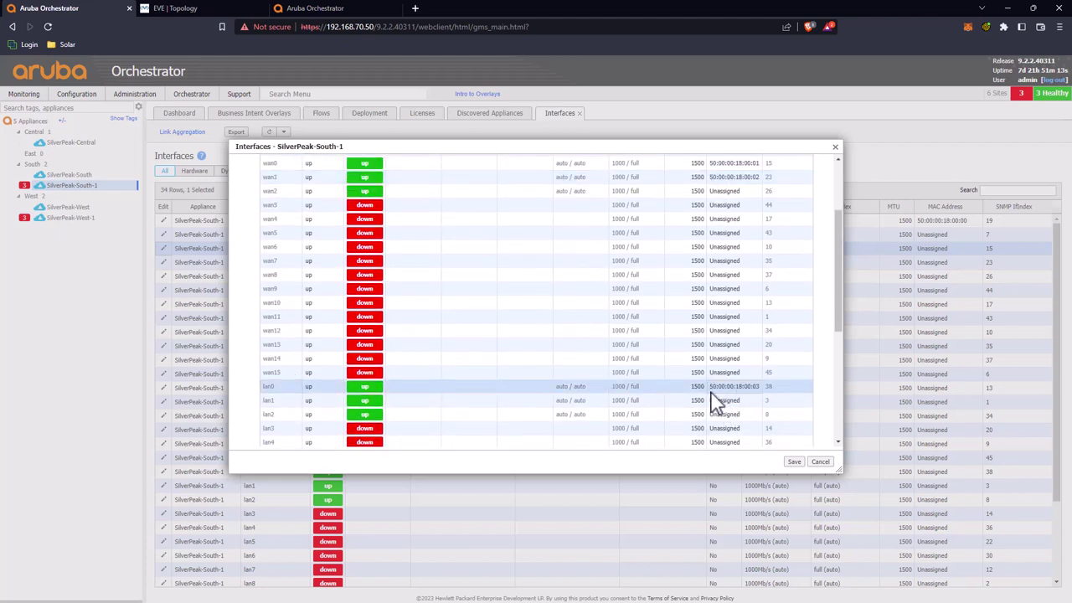
left_click(792, 462)
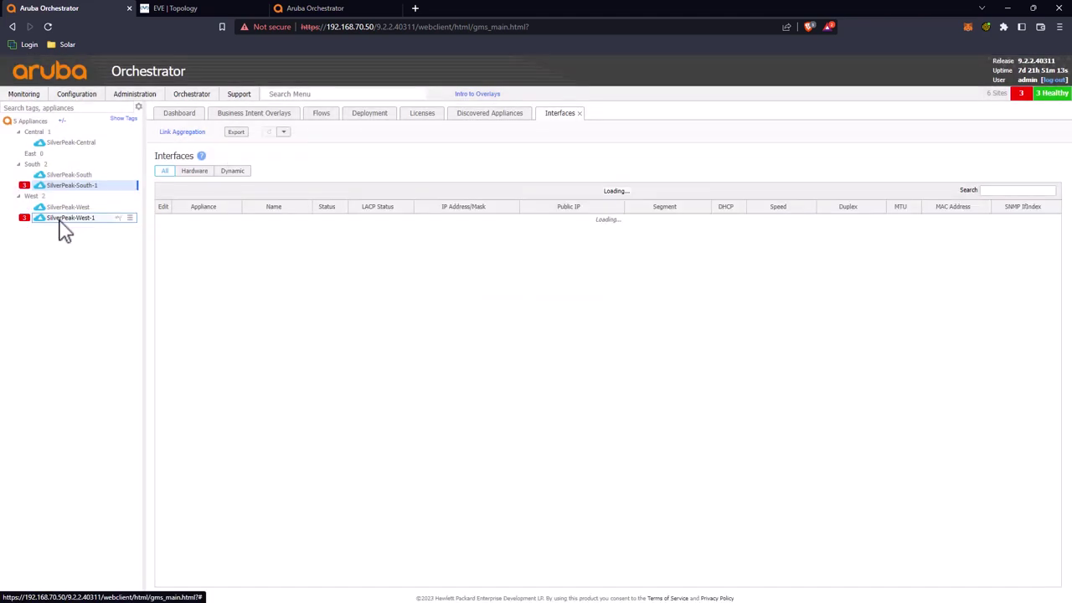
Open SilverPeak-West-1's interfaces for editing and show all hardware interfaces
left_click(58, 219)
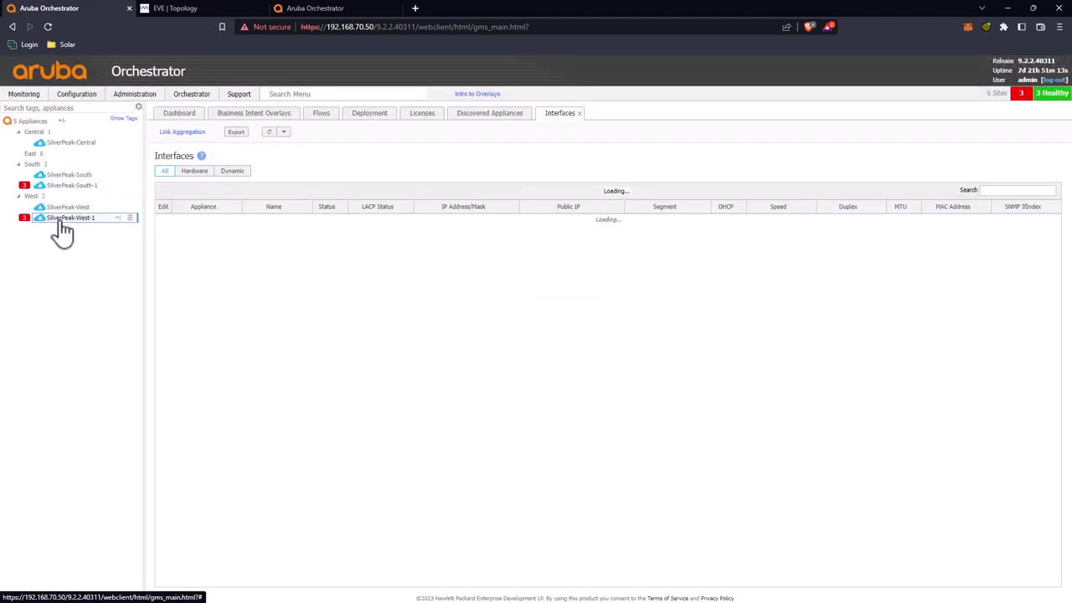
mouse_move(71, 222)
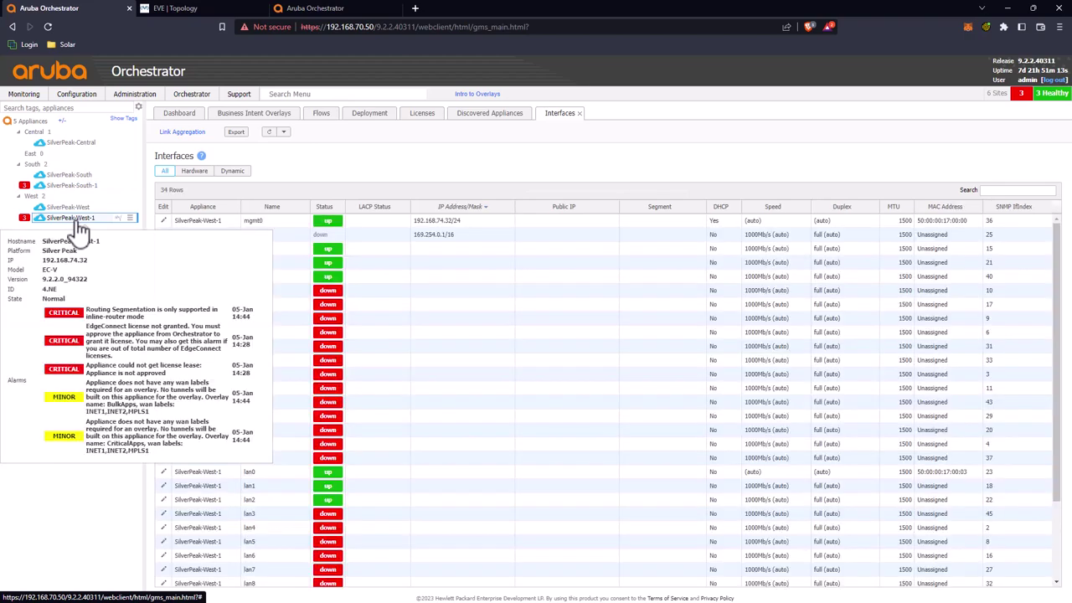
left_click(166, 223)
left_click(164, 222)
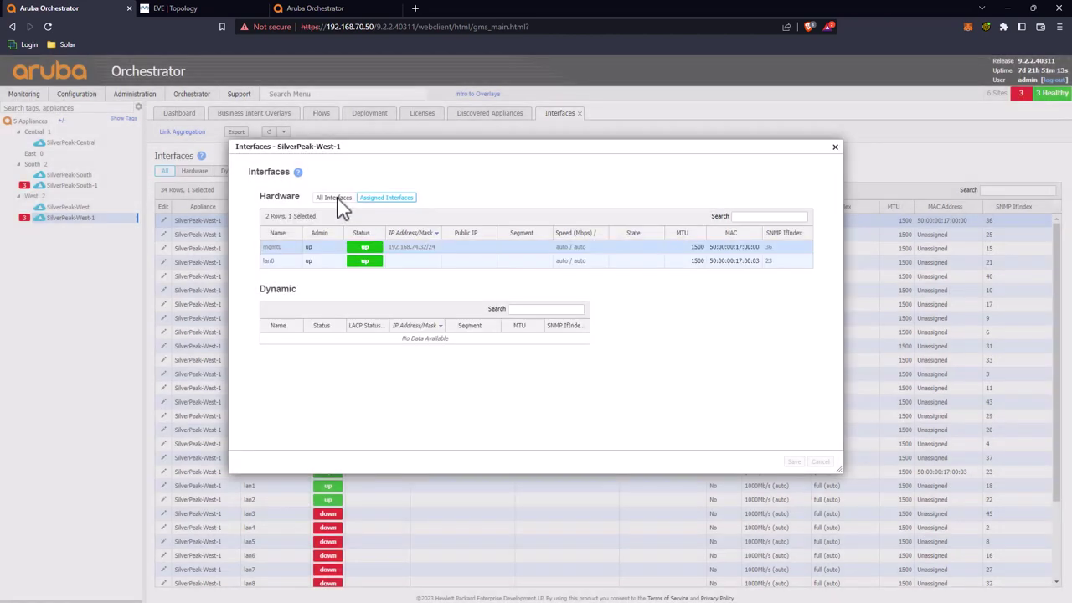
left_click(335, 199)
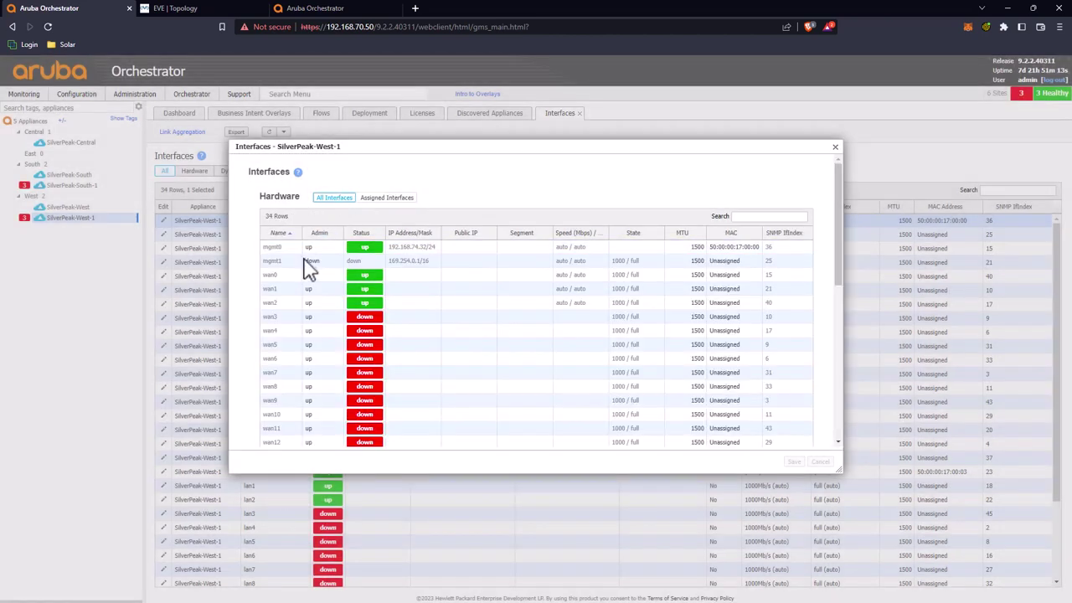
Assign MAC 50:00:00:17:00:01 to wan0 and 50:00:00:17:00:02 to wan1 on SilverPeak-West-1, and save
left_click(736, 278)
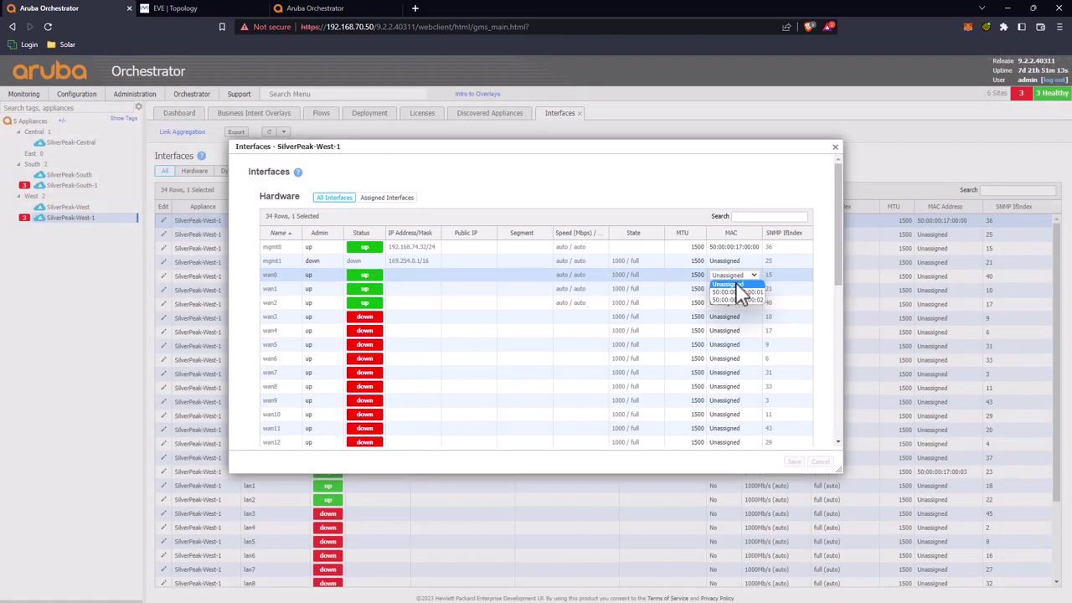
left_click(737, 292)
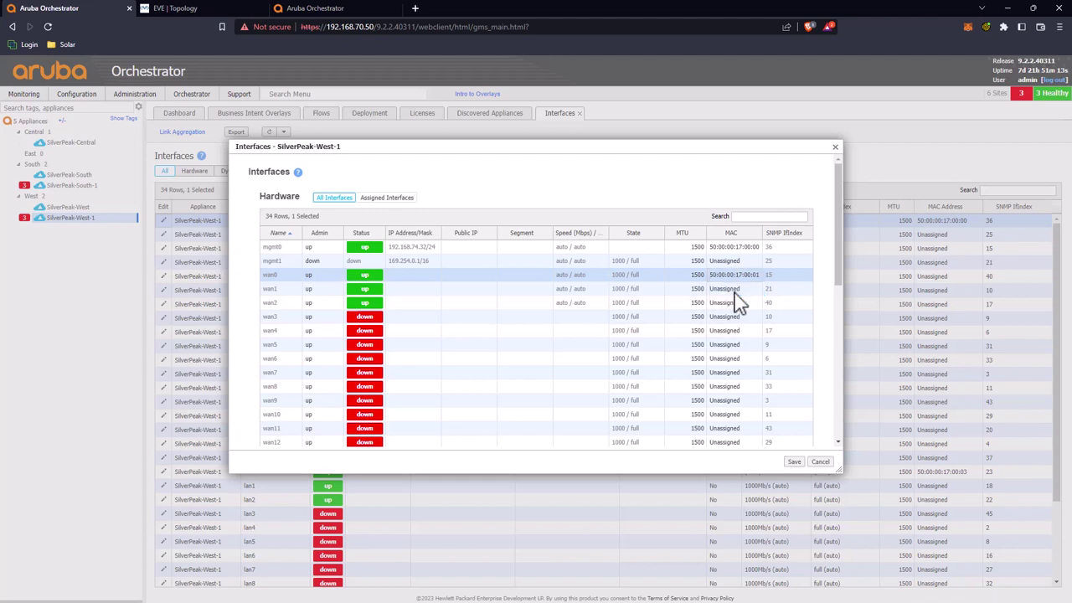
left_click(733, 293)
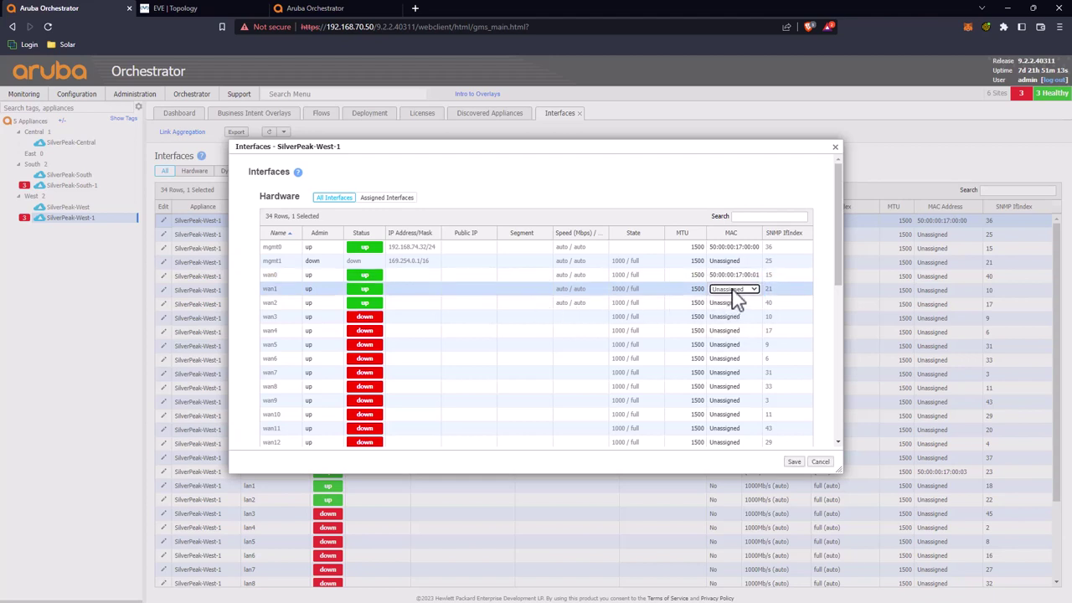
left_click(734, 289)
scroll(502, 326, "down", 3)
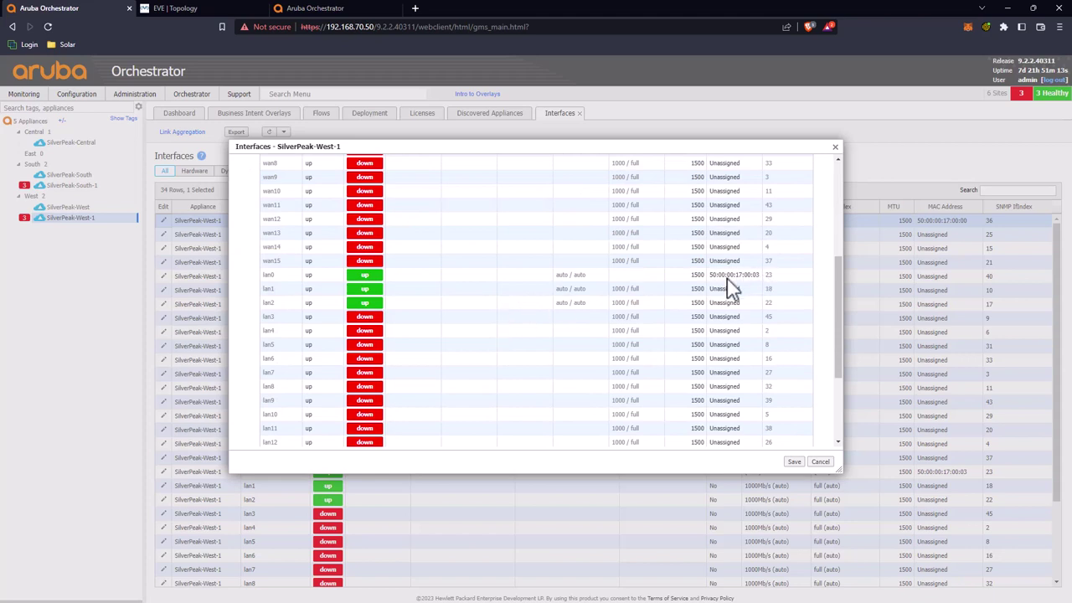
left_click(727, 279)
left_click(581, 362)
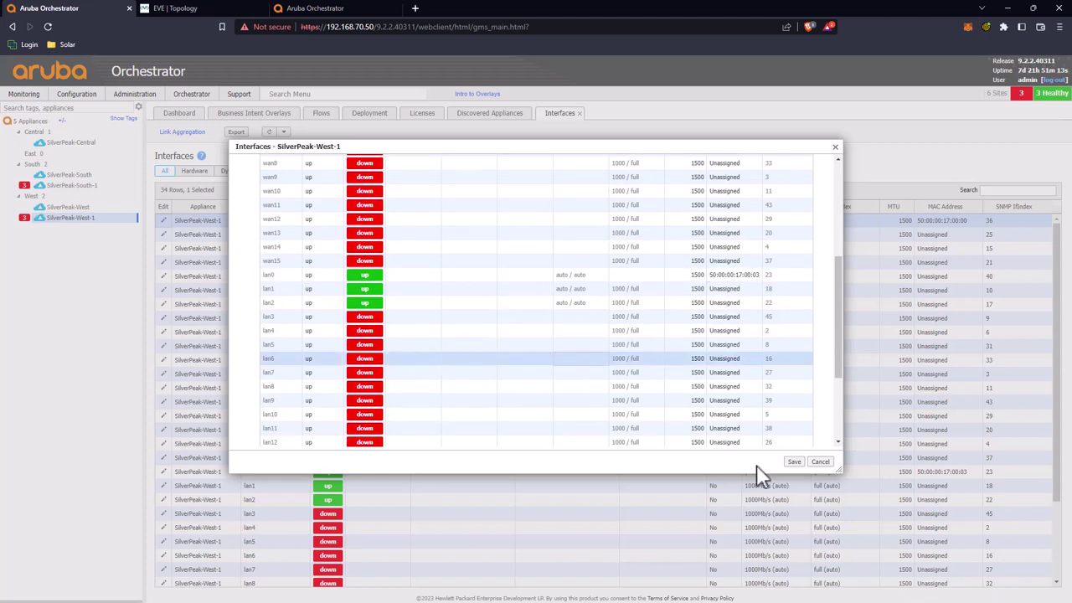
left_click(794, 462)
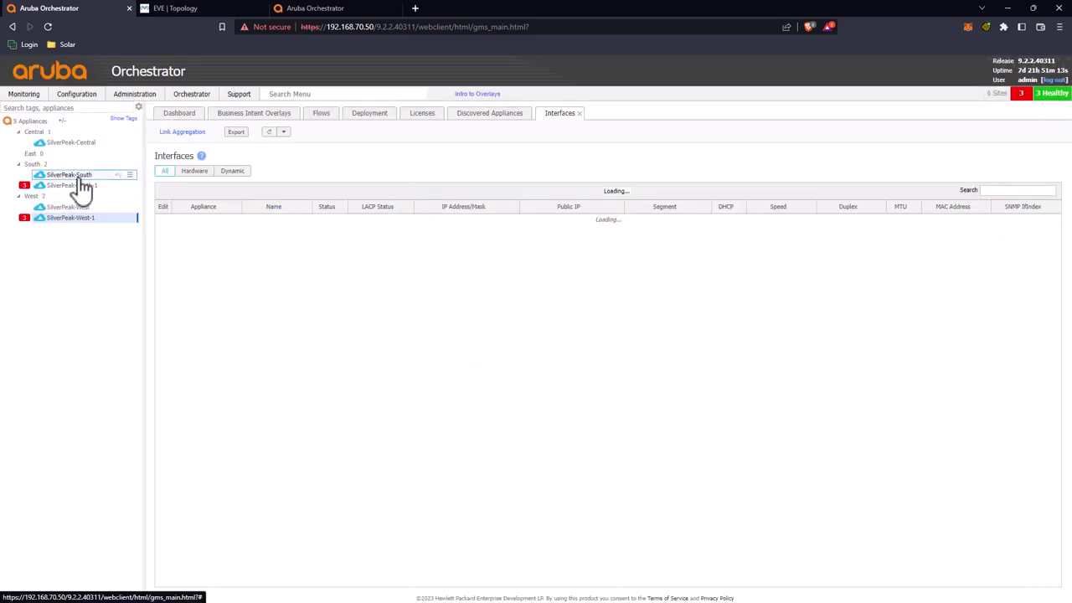
Reboot SilverPeak-South-1 and SilverPeak-West-1 together, without switching partition or erasing network memory
mouse_move(85, 190)
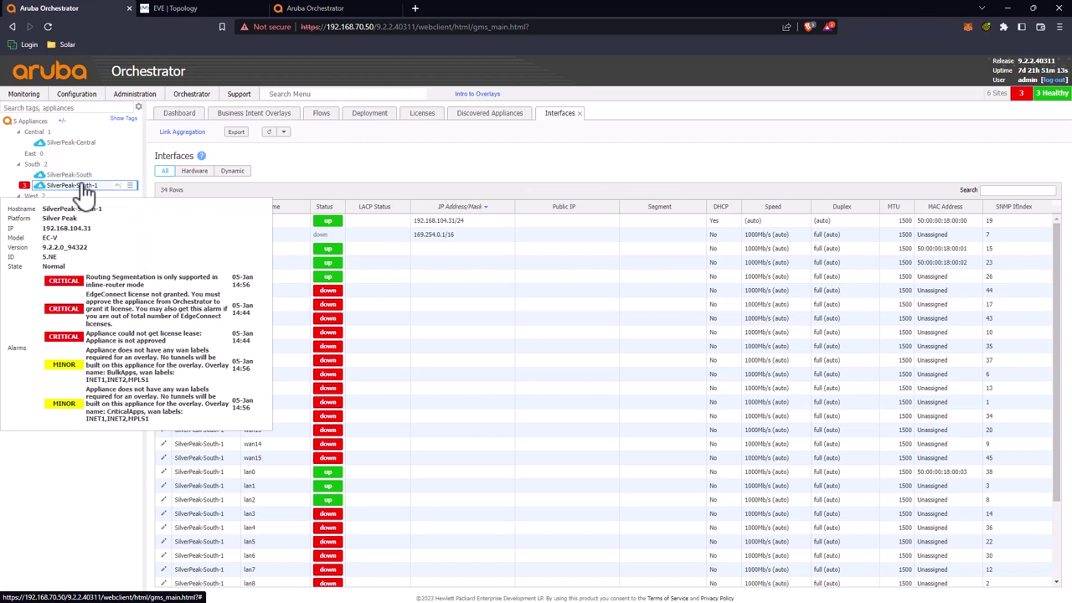
left_click(74, 188)
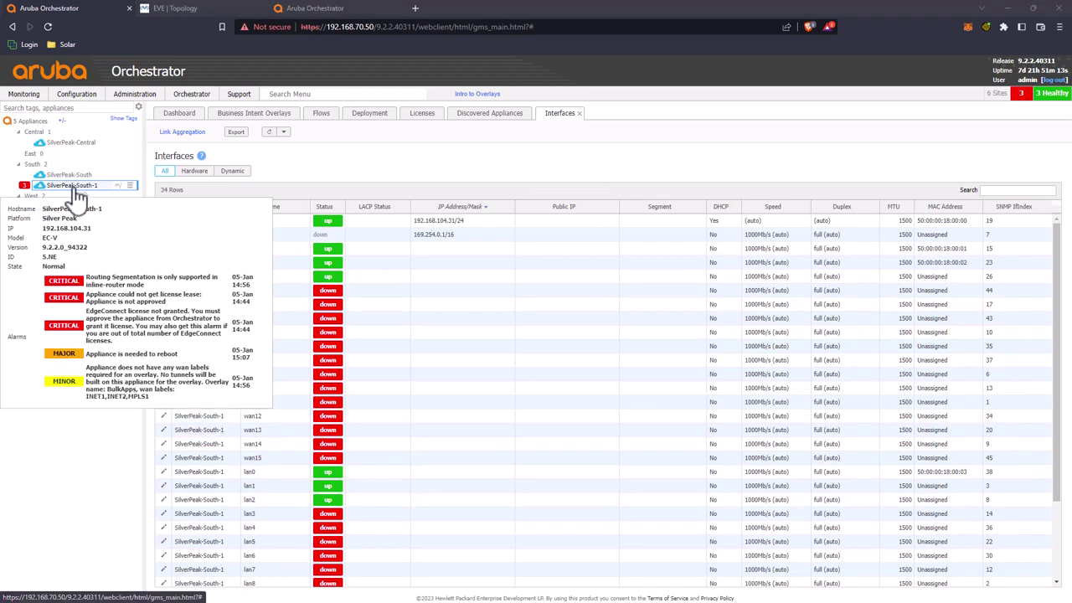
left_click(141, 97)
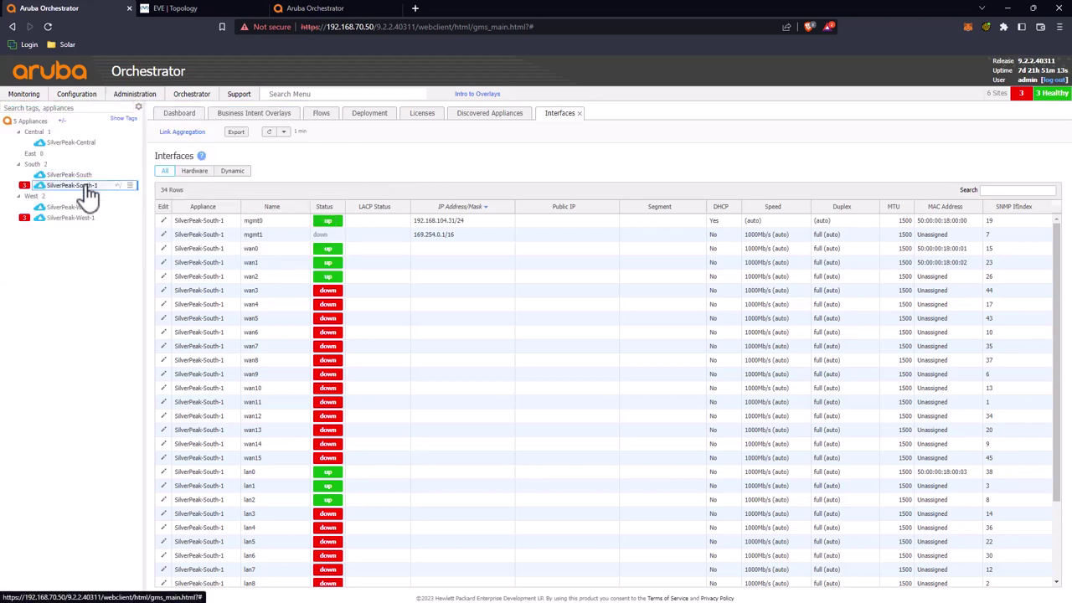
left_click(74, 221)
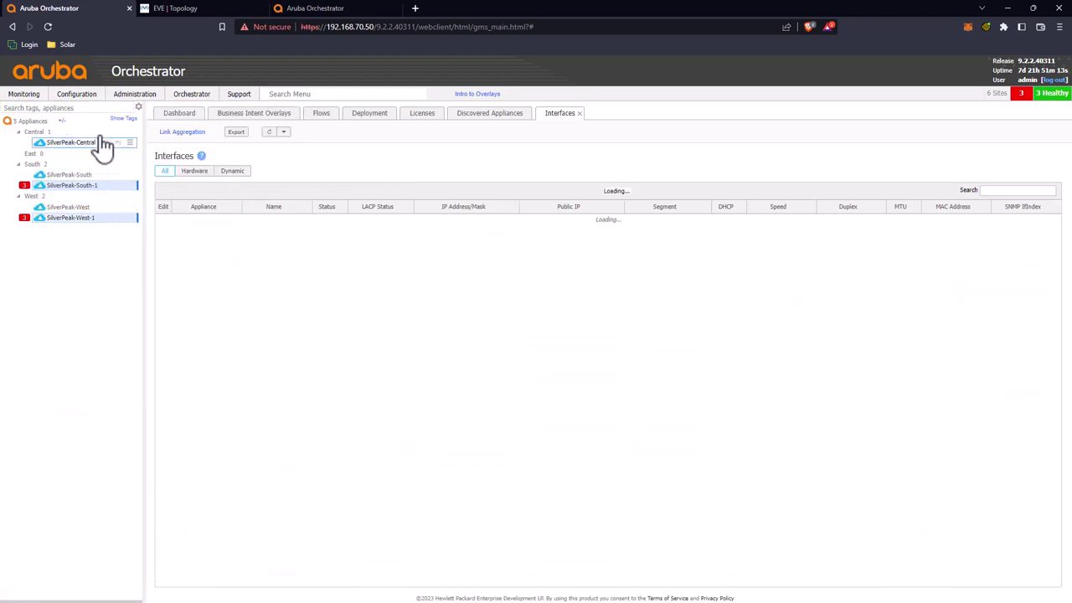
mouse_move(135, 97)
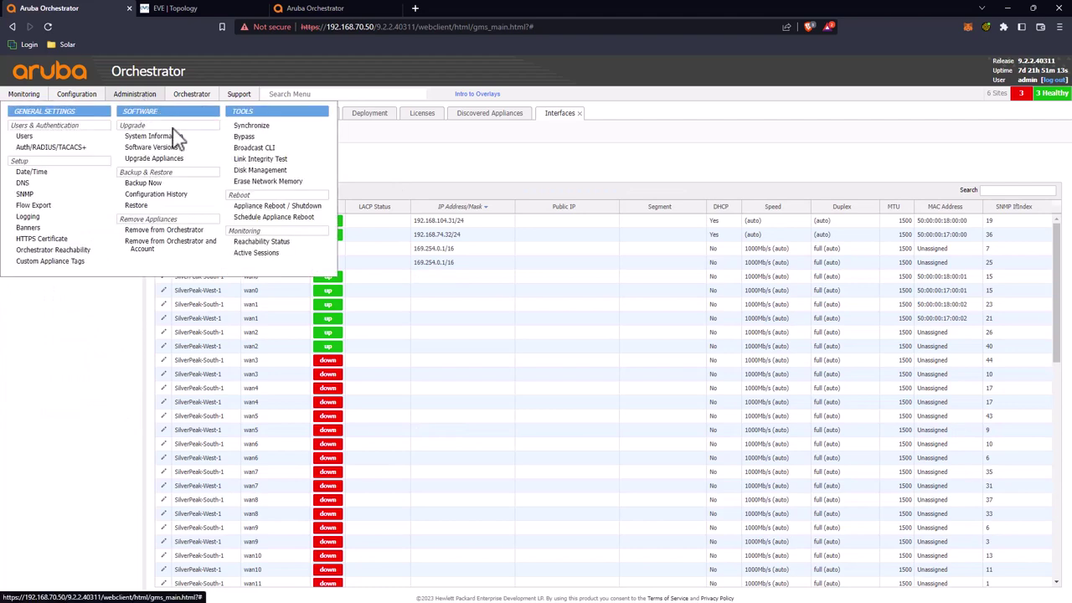
left_click(268, 206)
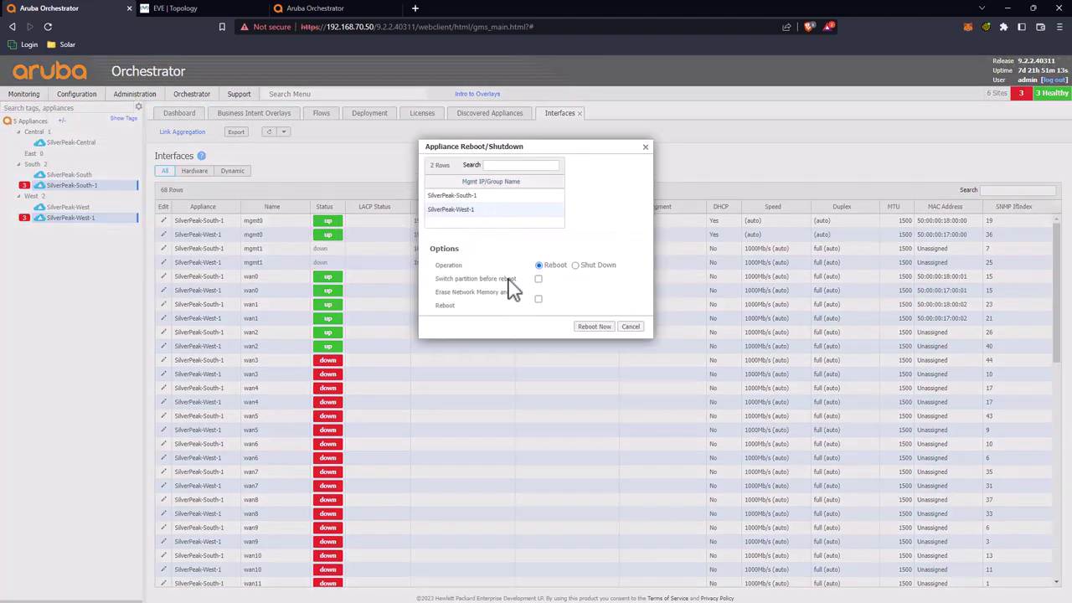
left_click(594, 326)
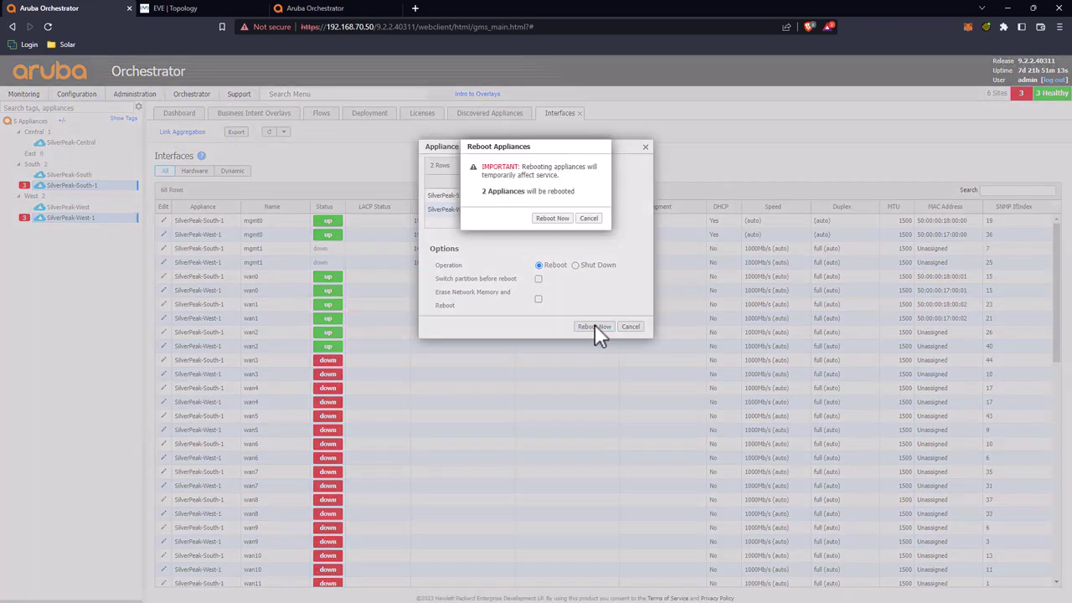
left_click(553, 219)
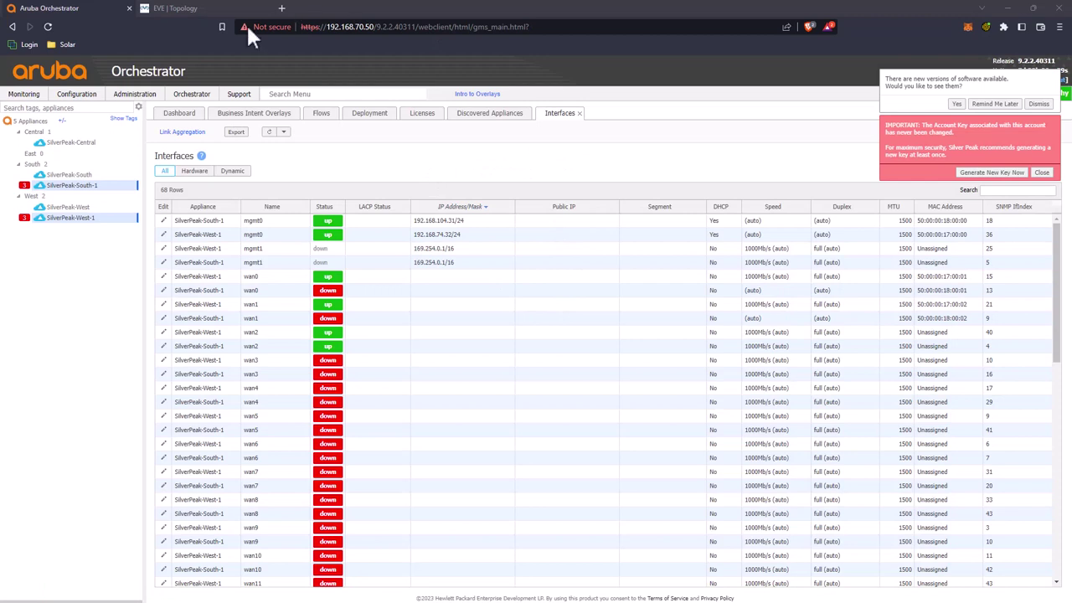
Open the Configuration Wizard for SilverPeak-West-1 and dismiss the account key and software version notifications
right_click(81, 220)
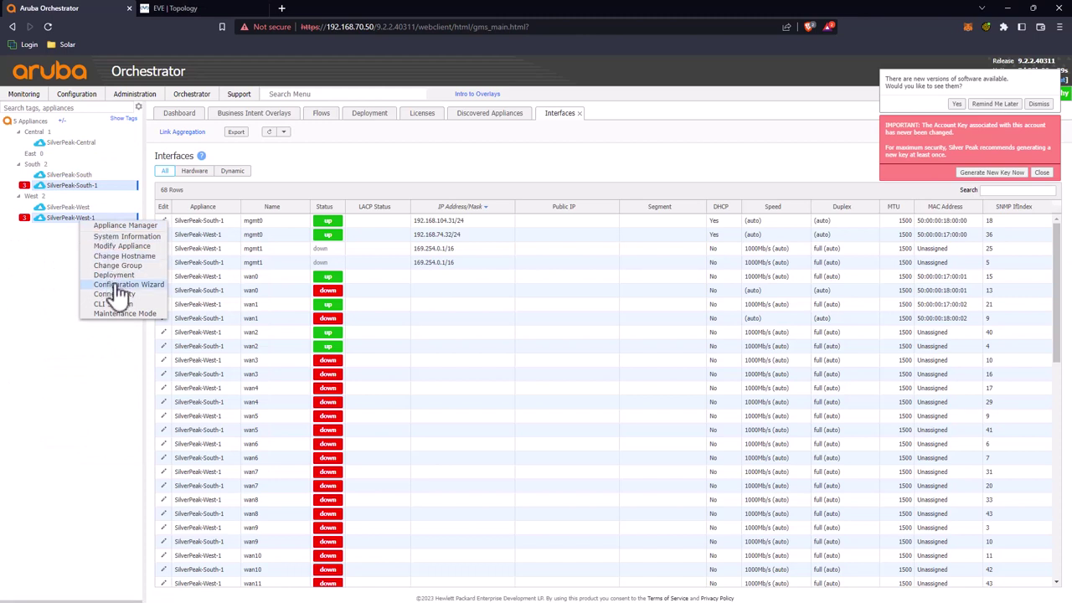
left_click(118, 287)
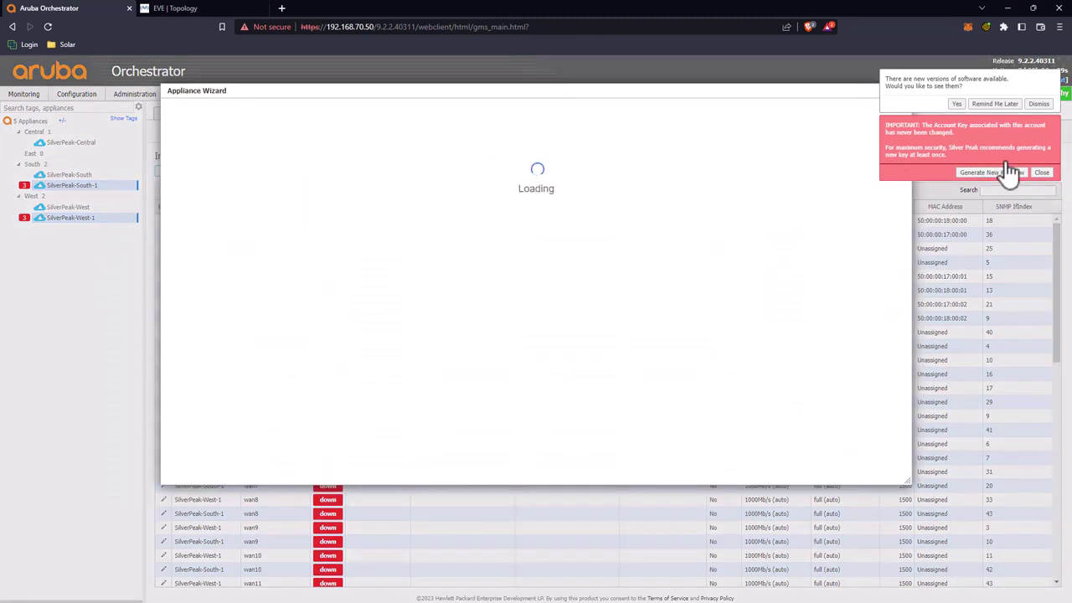
left_click(1042, 173)
left_click(1032, 104)
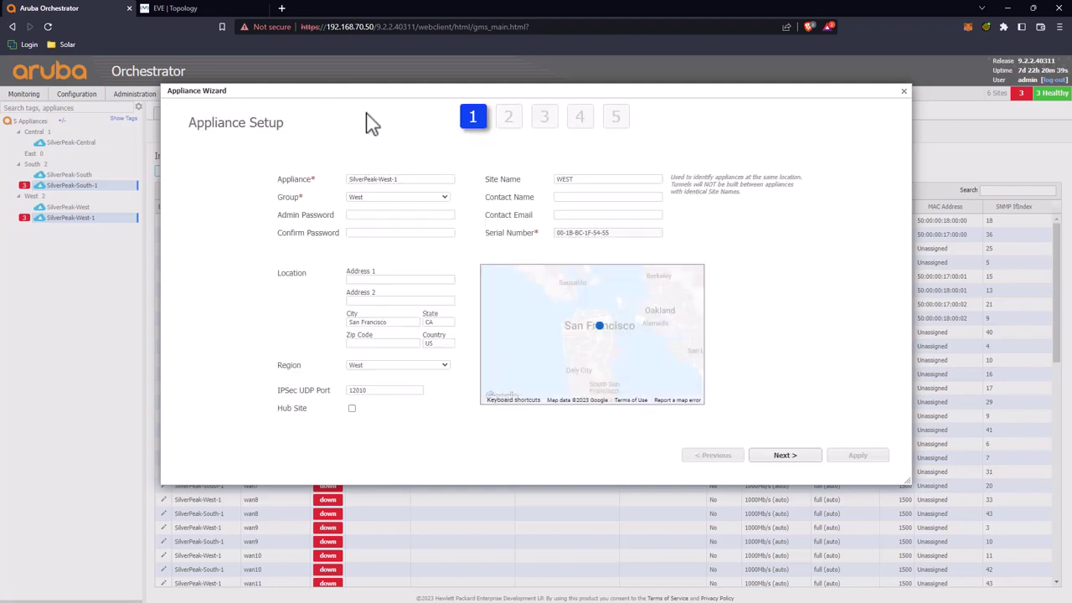
Review the appliance name and site name on the wizard's first page
left_click_drag(402, 179, 305, 179)
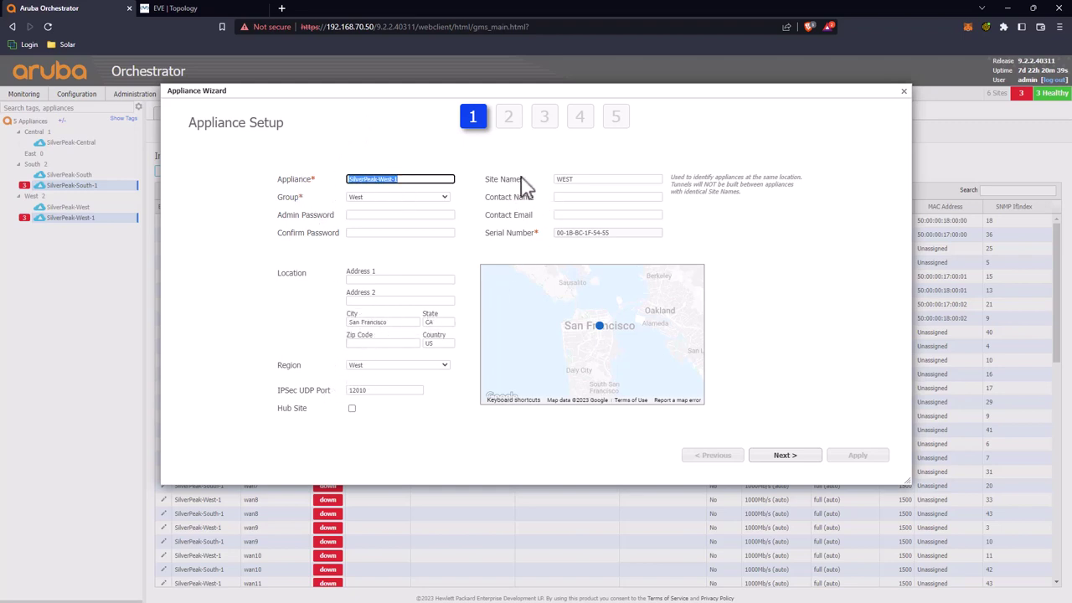
left_click_drag(524, 179, 492, 191)
left_click_drag(564, 179, 591, 181)
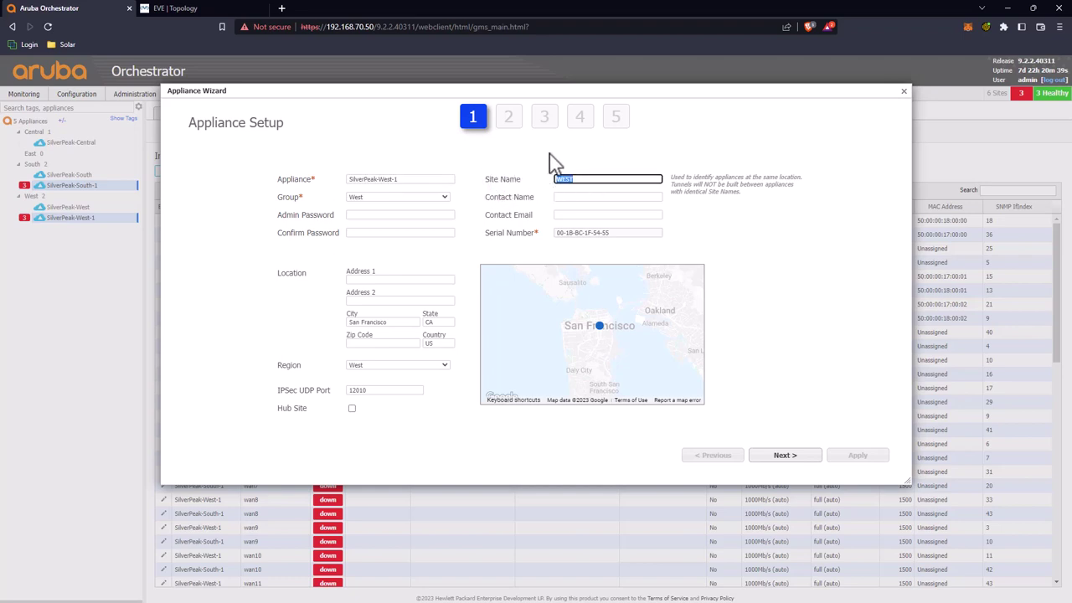
left_click_drag(577, 180, 540, 184)
Continue to the wizard's deployment page and choose Router mode with the Dual Internet Branch profile
left_click(780, 457)
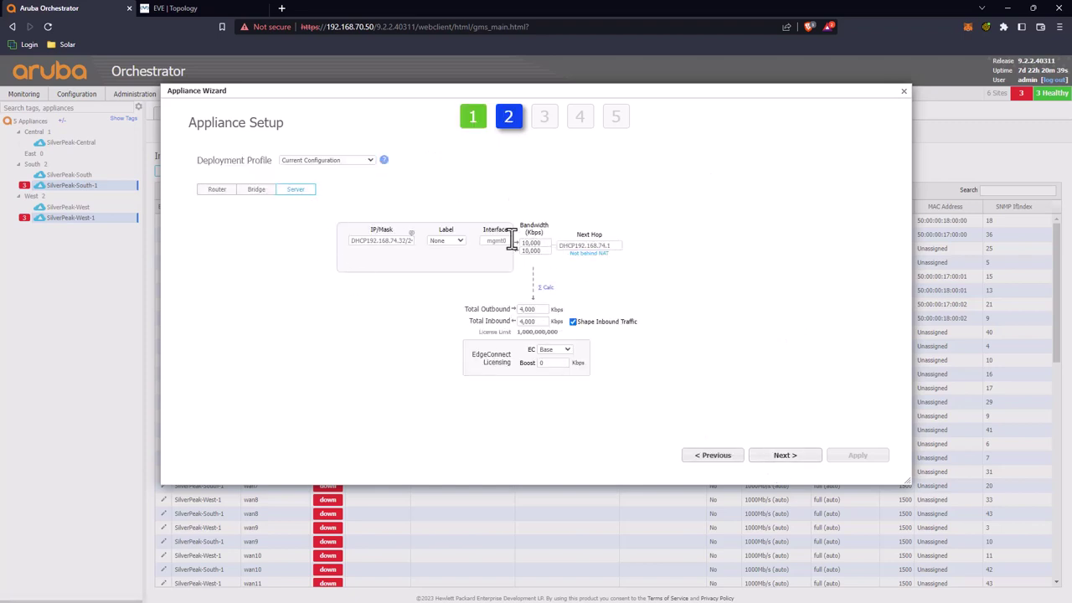
left_click(210, 195)
left_click(314, 161)
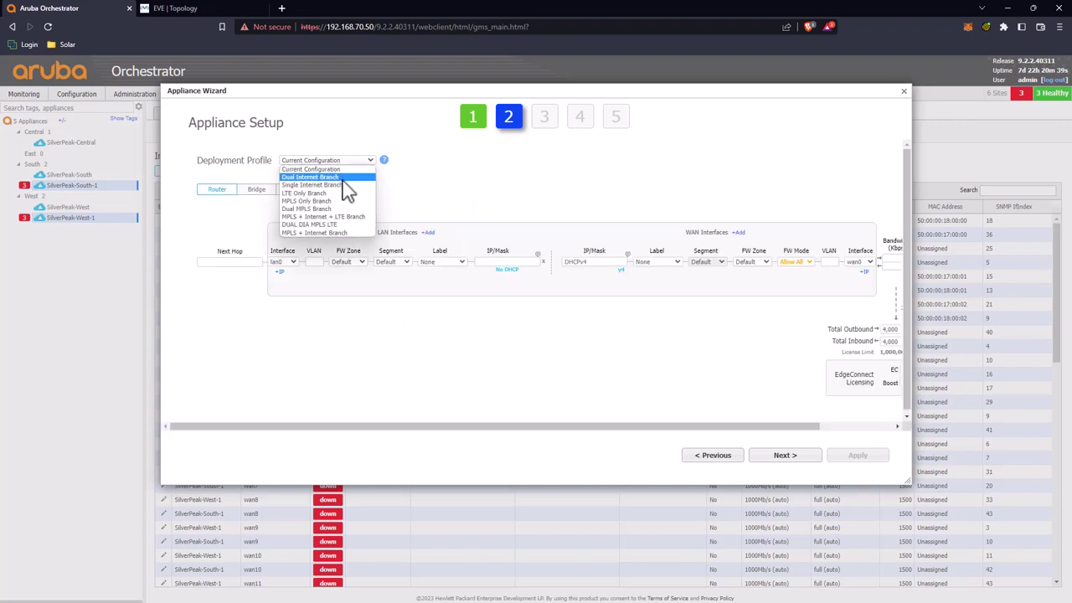
left_click(342, 179)
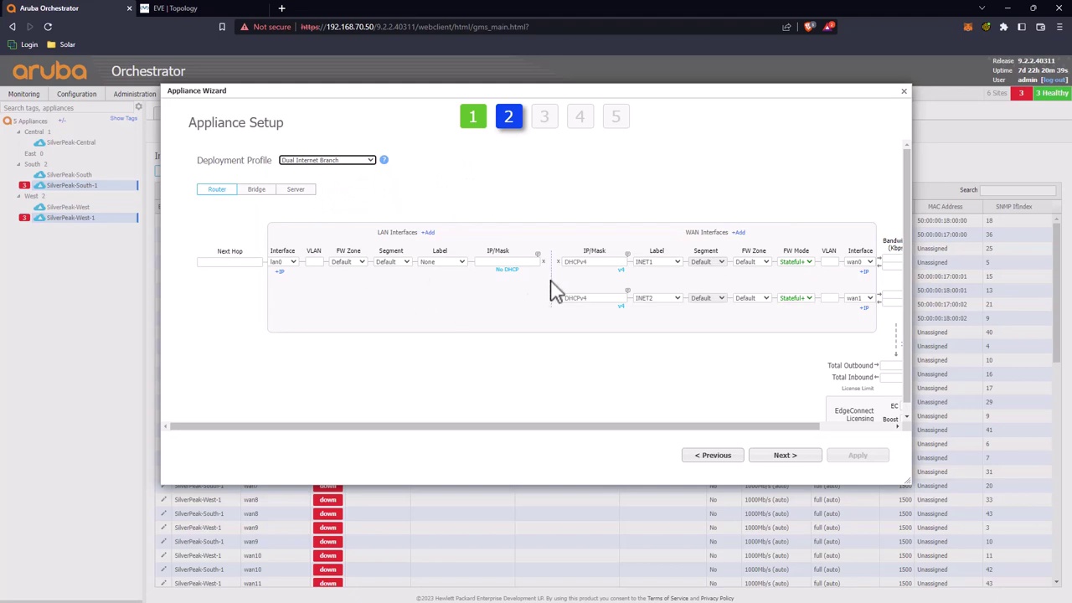
Set the lan0 IP/mask to 192.168.74.3/24 and its next hop to 192.168.74.2
left_click(488, 261)
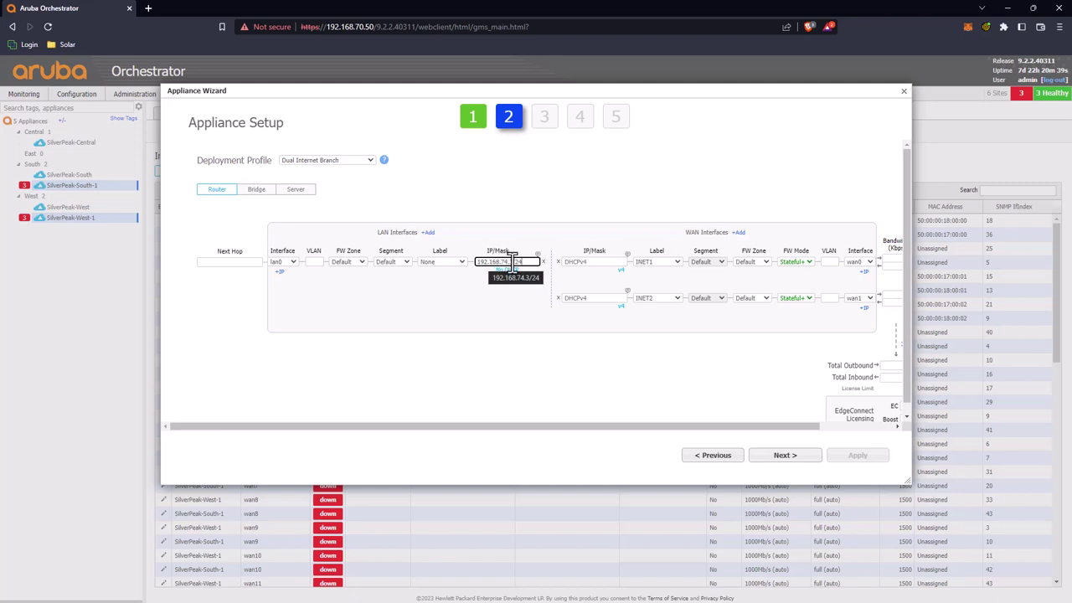
left_click(237, 262)
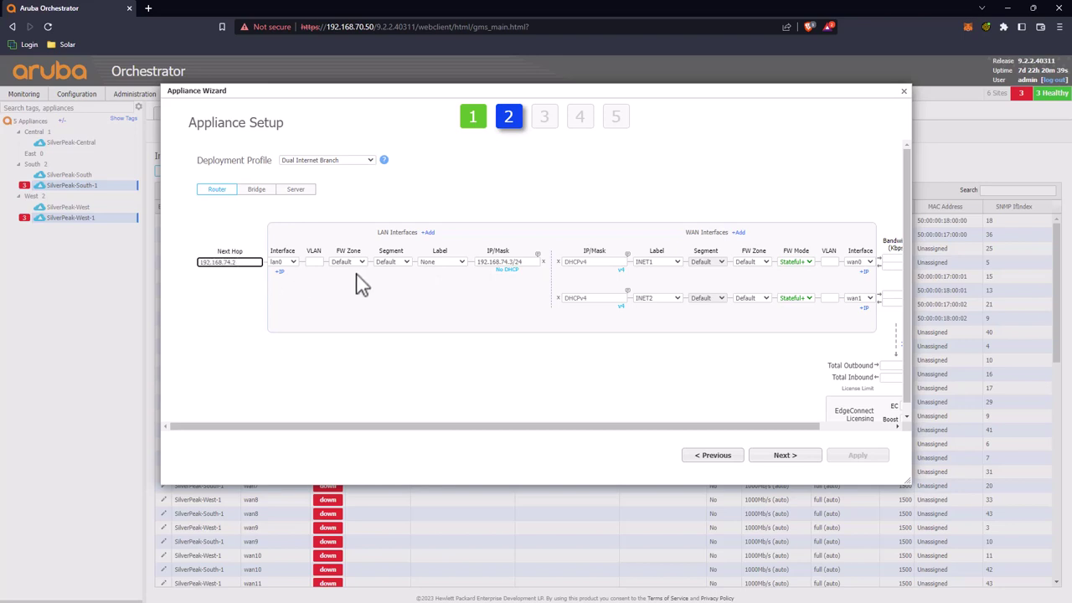
Set the WAN IP/masks to 192.168.72.3/29 for wan0 and 192.168.73.3/29 for wan1
left_click(608, 261)
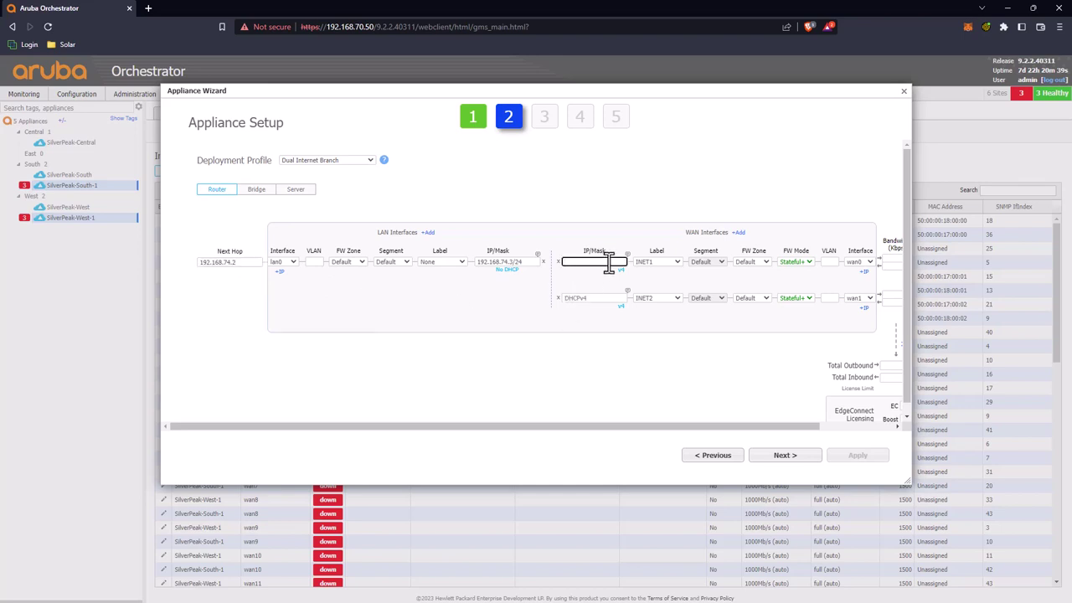
type("192.168.72.3/29")
left_click(594, 299)
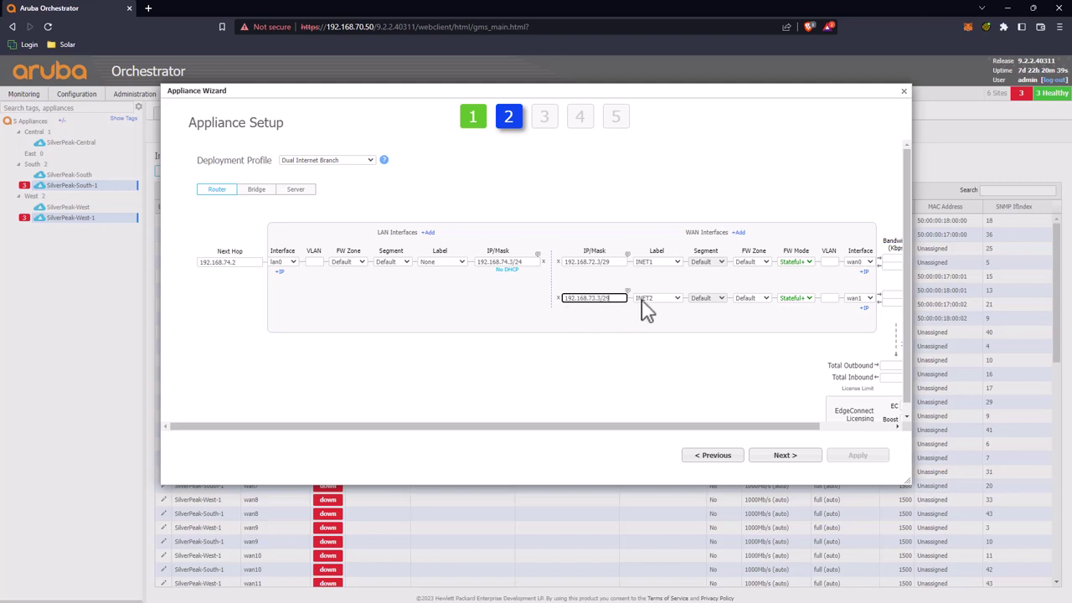
Set the interface labels of both WAN interfaces, wan0 and wan1, to None
left_click(675, 263)
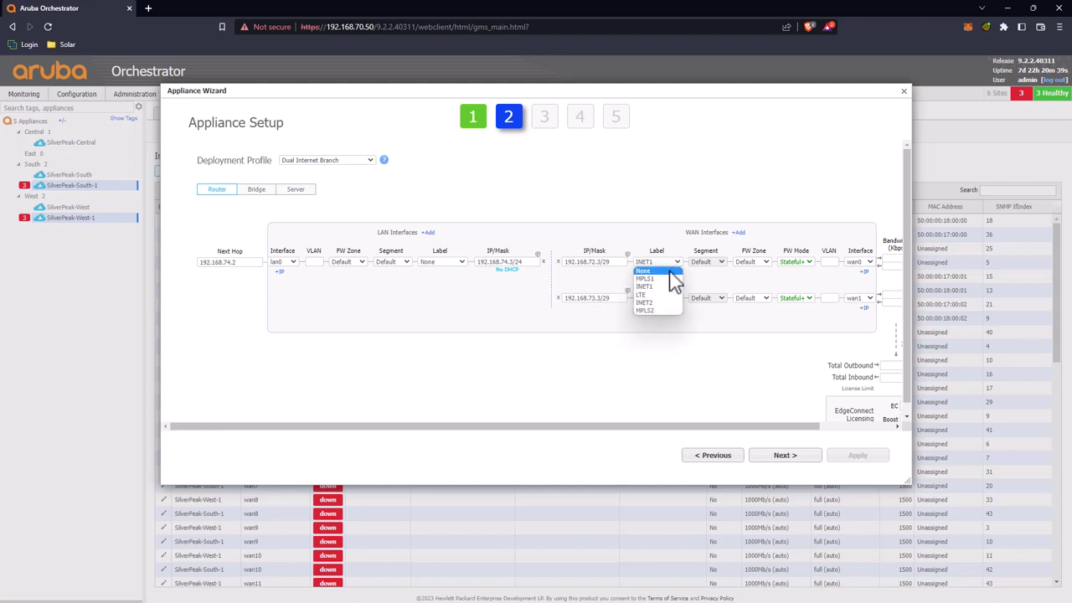
left_click(668, 272)
left_click(673, 298)
left_click(667, 308)
Set the outbound and inbound bandwidth to 10,000 Kbps for wan0 and 7,000 Kbps for wan1
left_click_drag(638, 429, 714, 427)
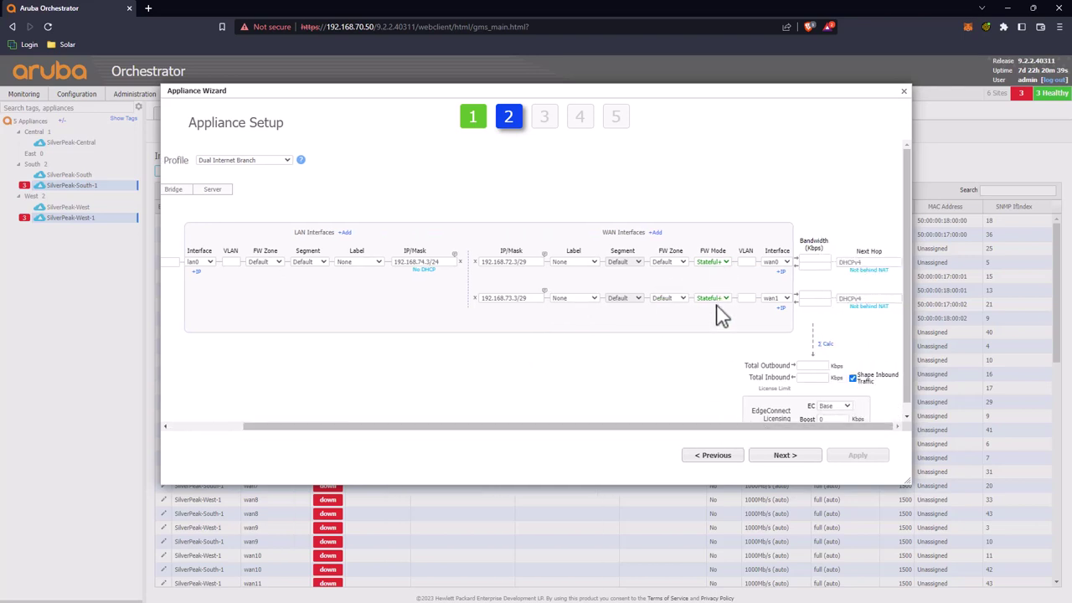
left_click(814, 262)
type("10000")
key("Tab")
type("7000")
key("Tab")
Set the WAN next hops to 192.168.72.1 for wan0 and 192.168.73.1 for wan1
key("Tab")
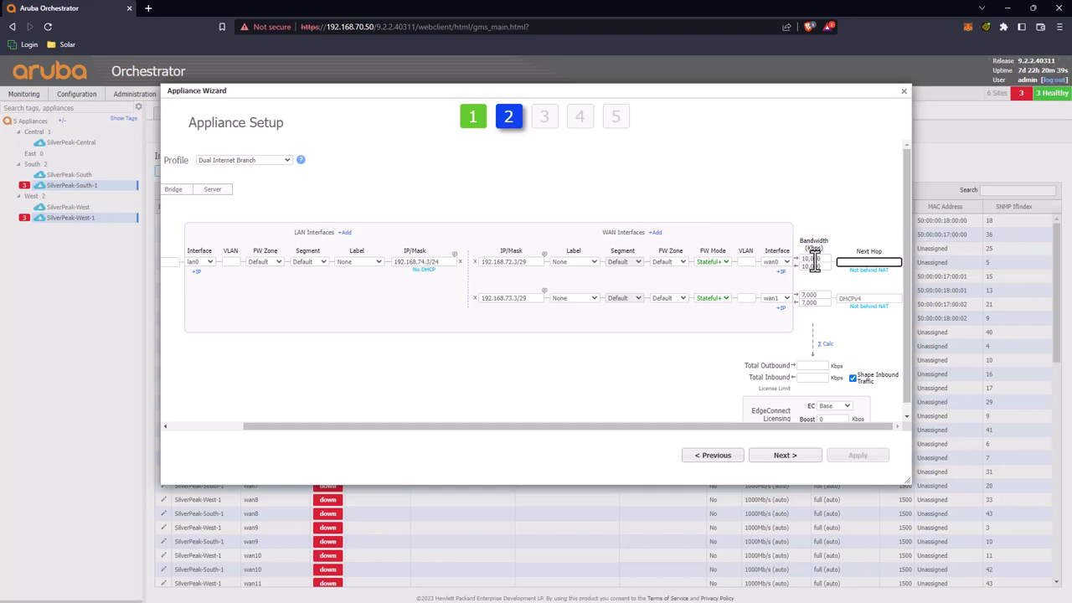
type("192.168.72.1")
key("Tab")
type("192")
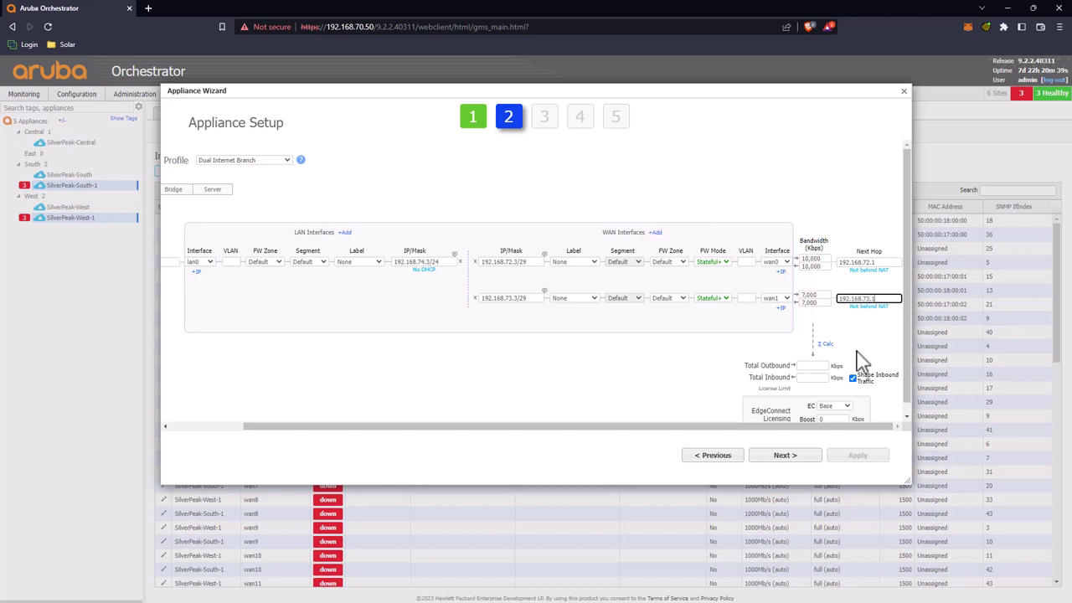
Calculate the total WAN bandwidth, set the EC licence to 20 Mbps and continue to the loopback interfaces page
left_click(824, 344)
left_click(838, 406)
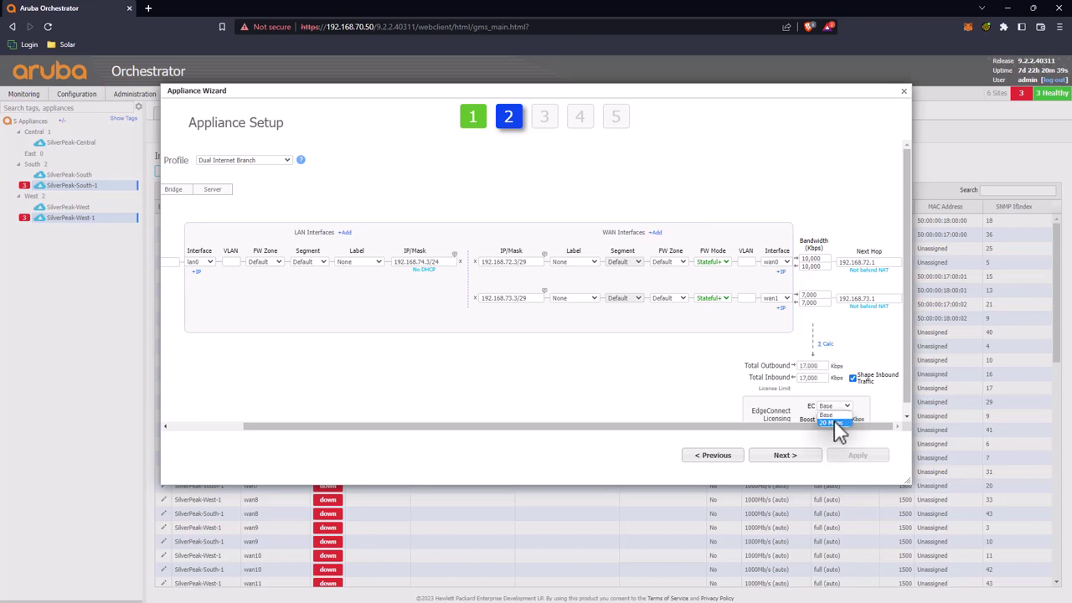
left_click(834, 422)
left_click(787, 457)
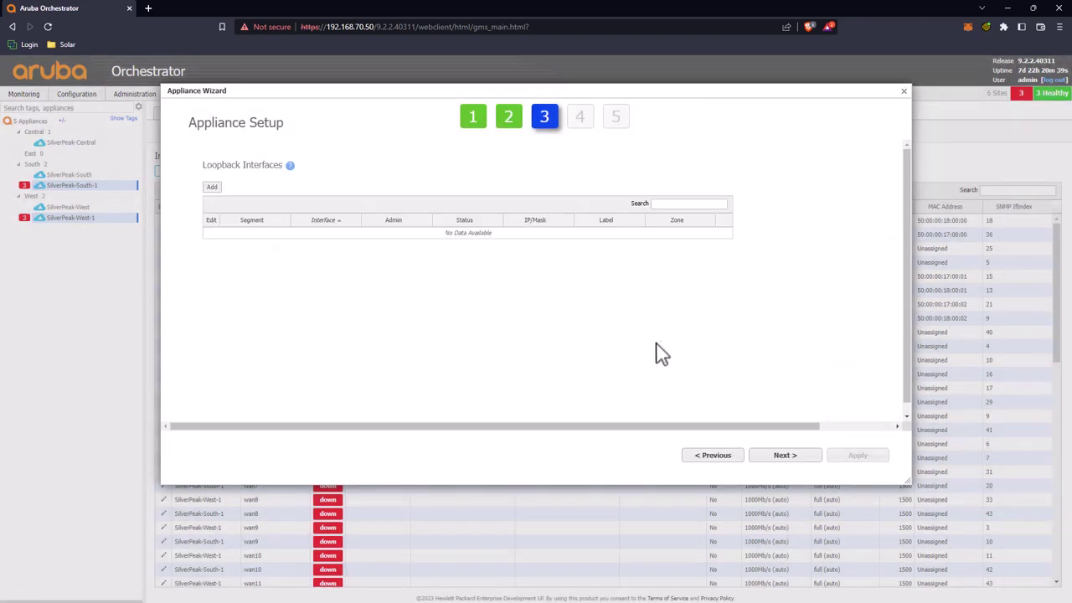
Continue through the loopback, local routes and overlay pages without changes, and apply the appliance configuration
left_click(763, 465)
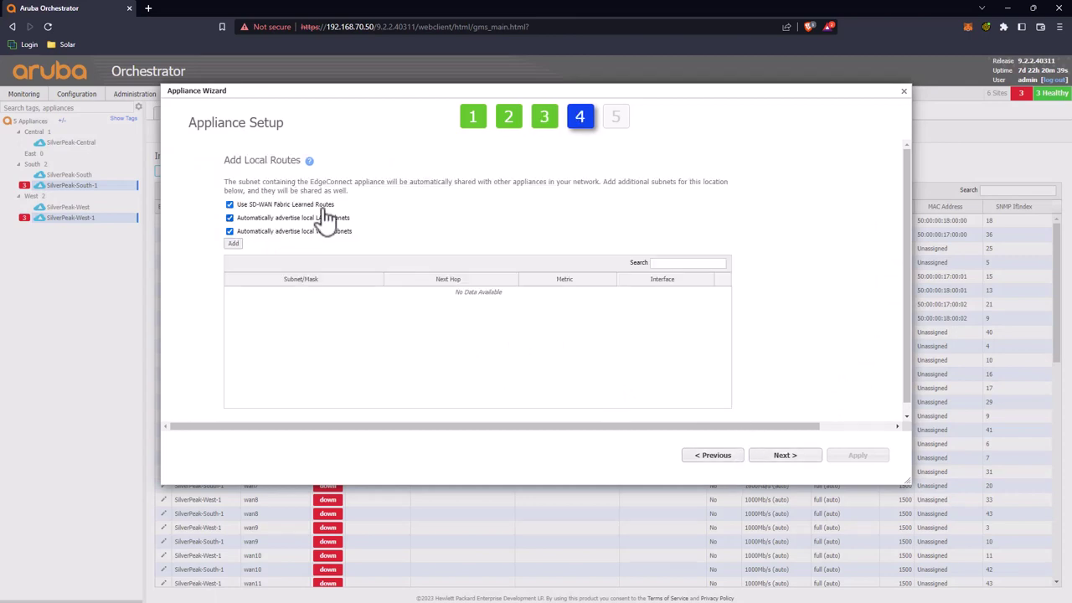
left_click(776, 456)
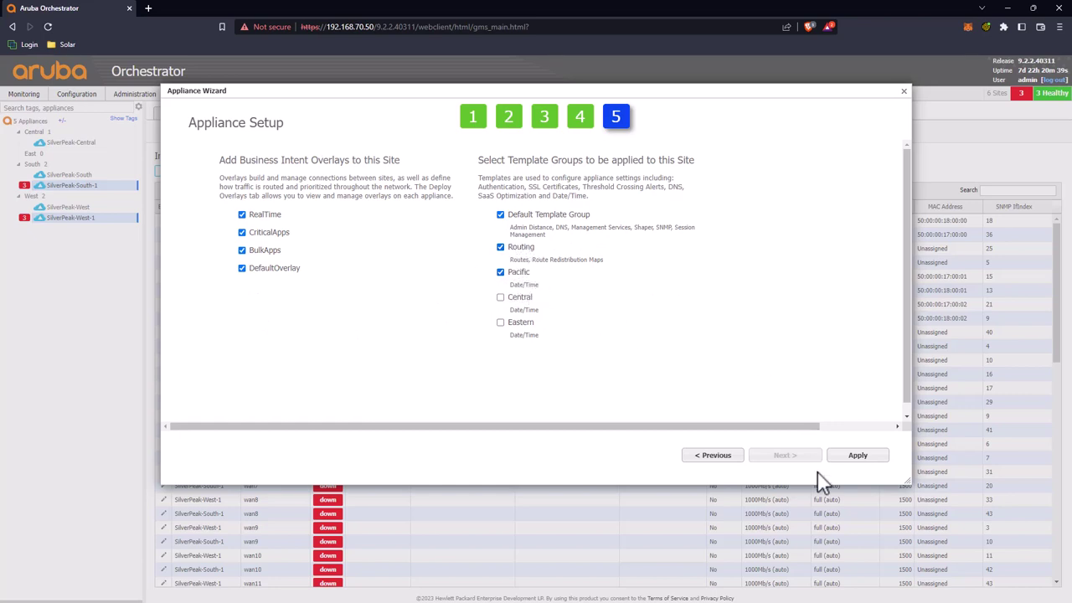
left_click(872, 458)
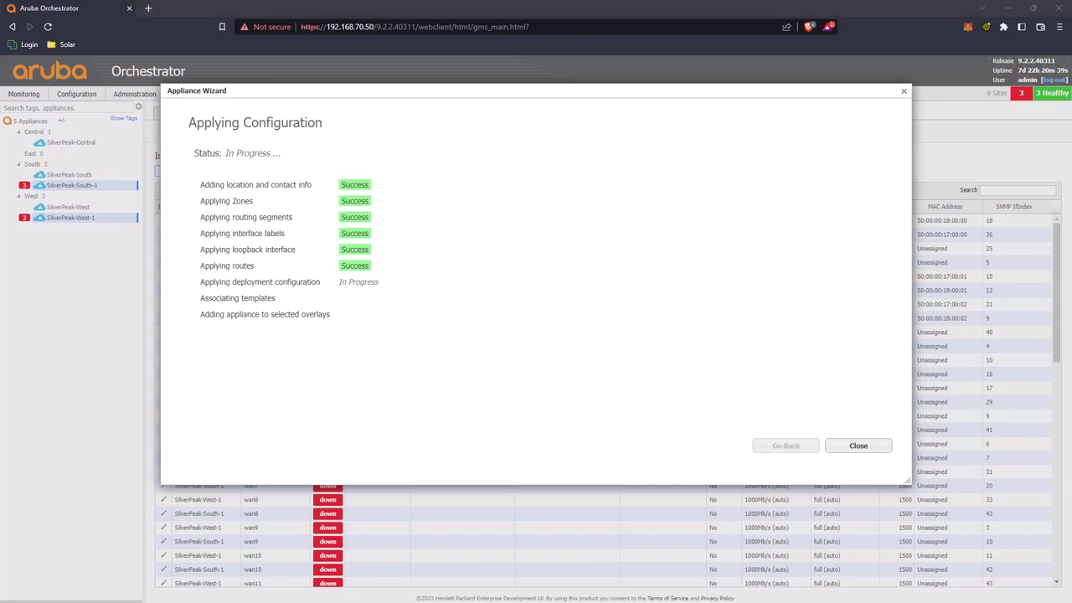
left_click(850, 448)
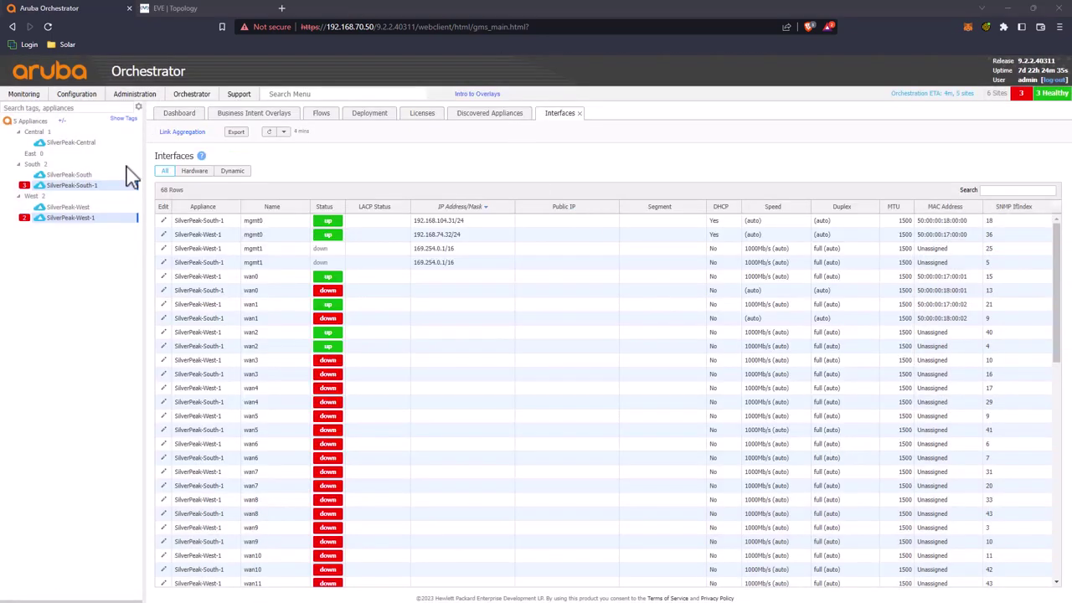
Switch to the EVE topology and connect SilverPeak-West-1's e1 to ISP1-West and its e2 to ISP2-West
left_click(179, 12)
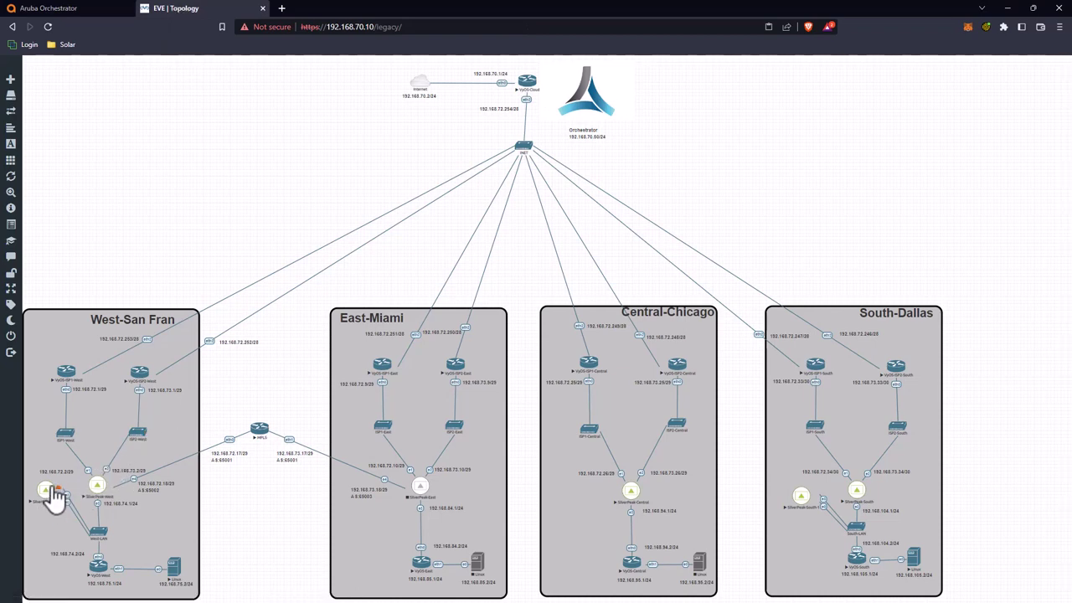
left_click_drag(55, 491, 60, 433)
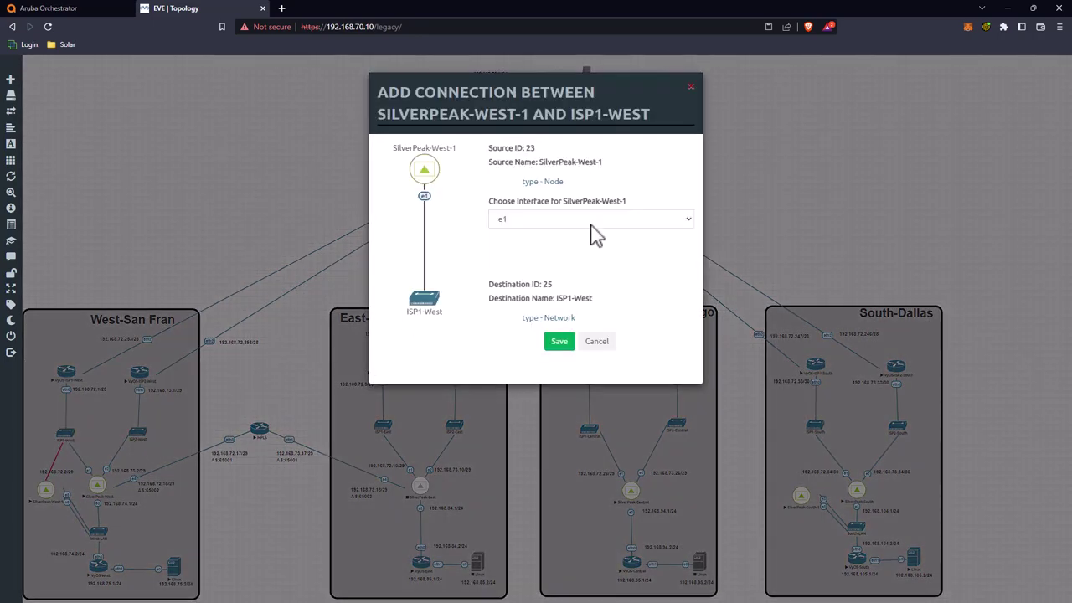
left_click(587, 216)
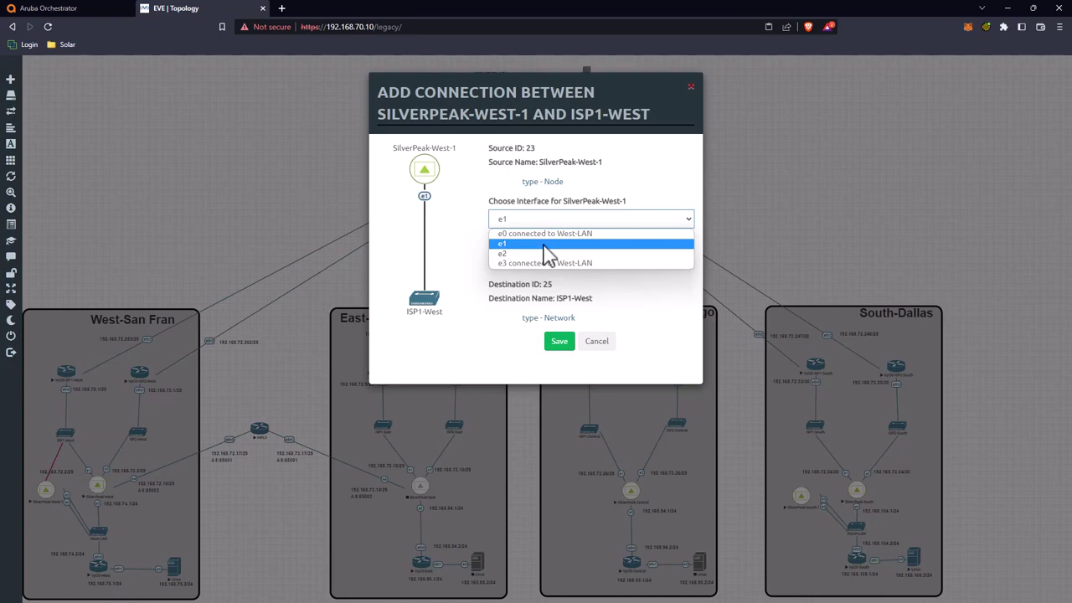
left_click(544, 245)
left_click(560, 342)
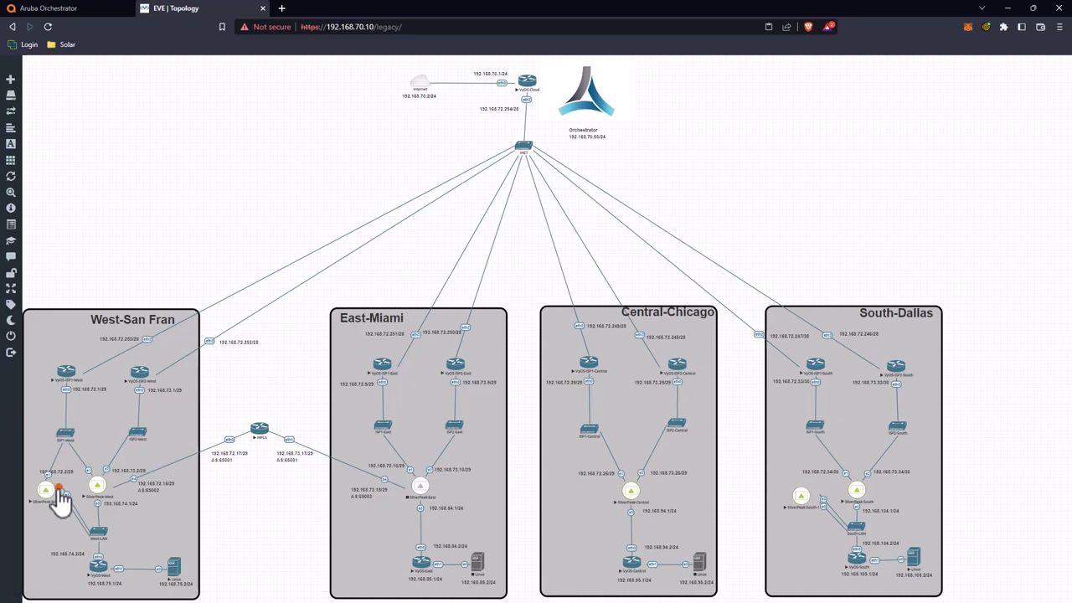
left_click_drag(63, 496, 139, 431)
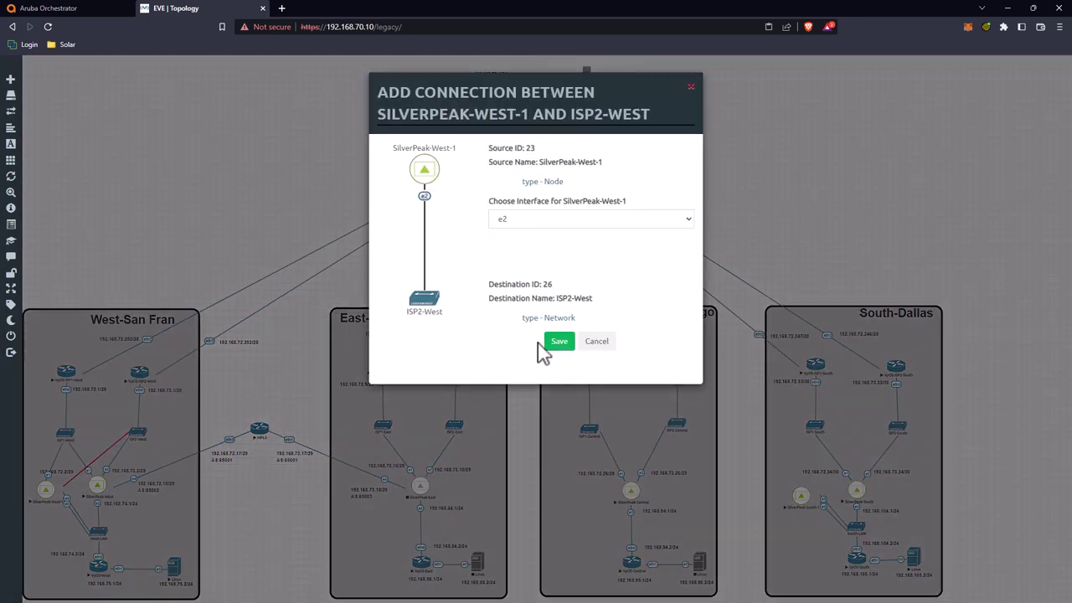
left_click(556, 340)
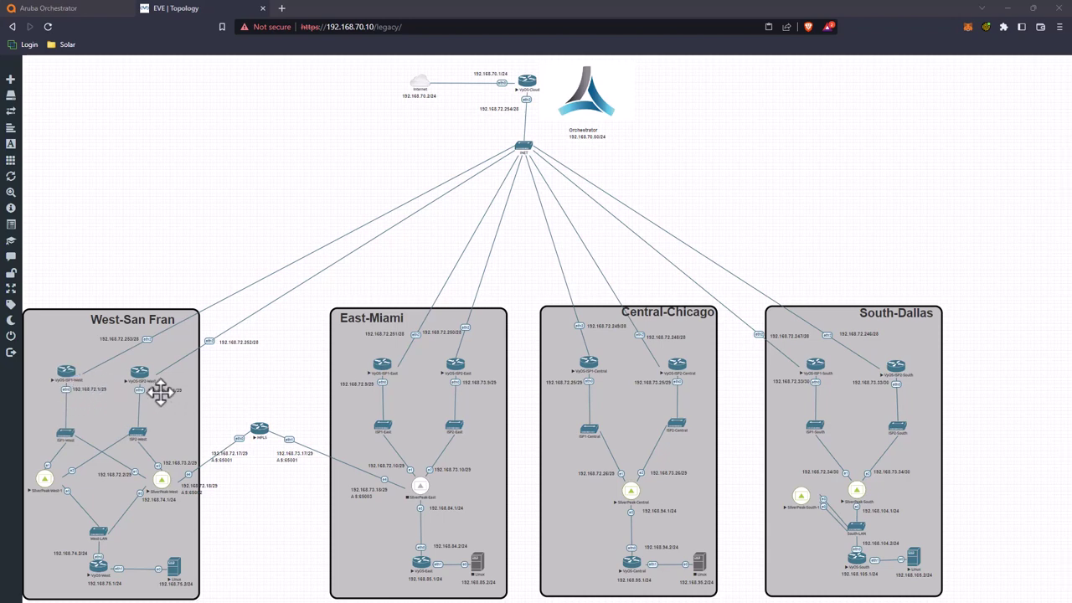
left_click(43, 479)
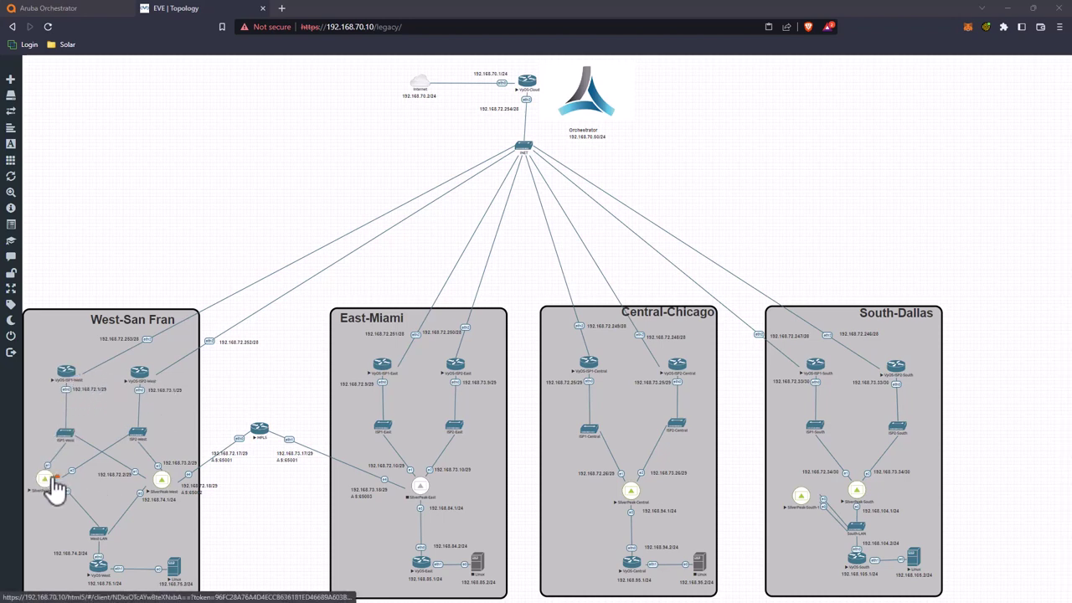
left_click(159, 481)
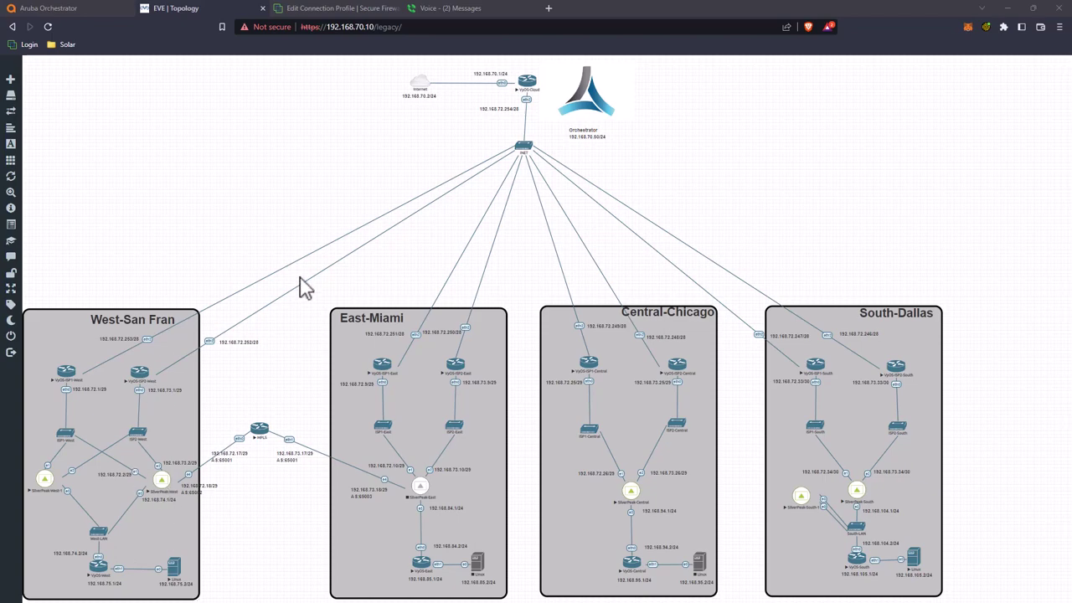
Switch back to Aruba Orchestrator, clear the appliance selection and open the VRRP configuration page
left_click(77, 9)
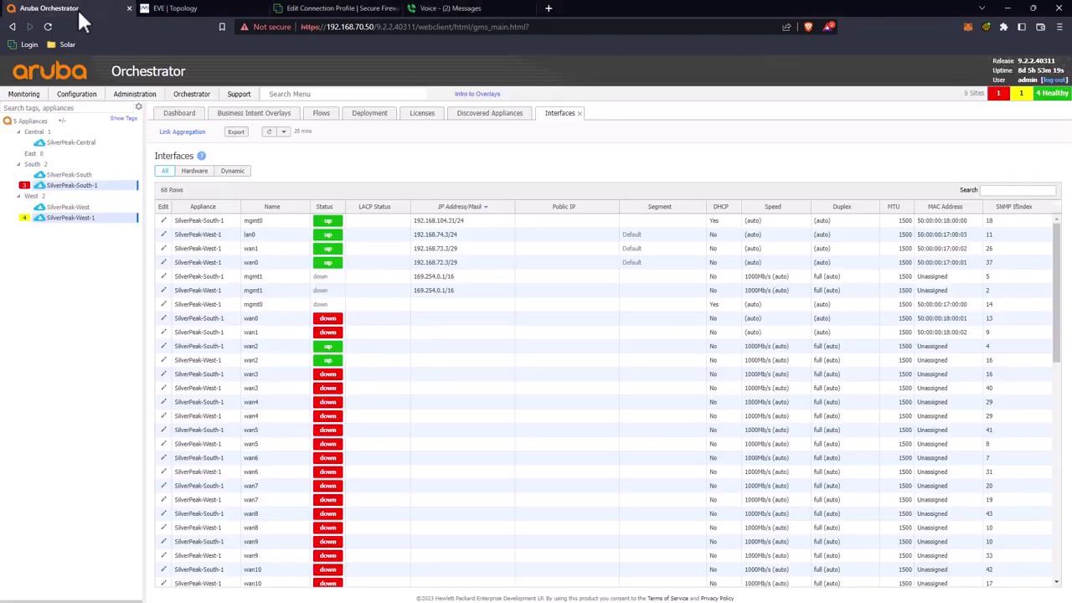
left_click(71, 219)
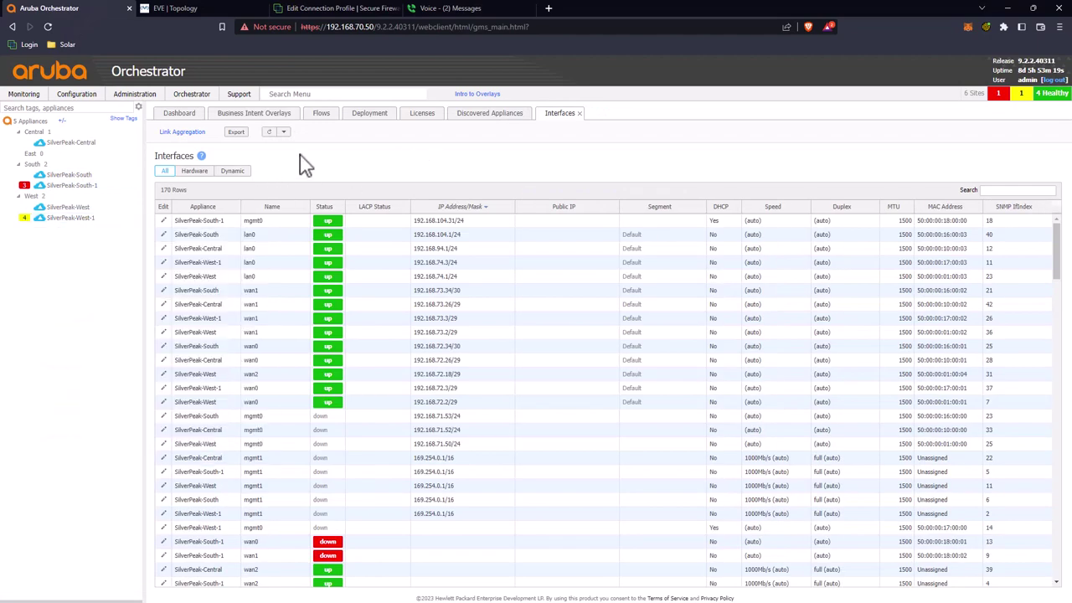
left_click(325, 93)
type("vi")
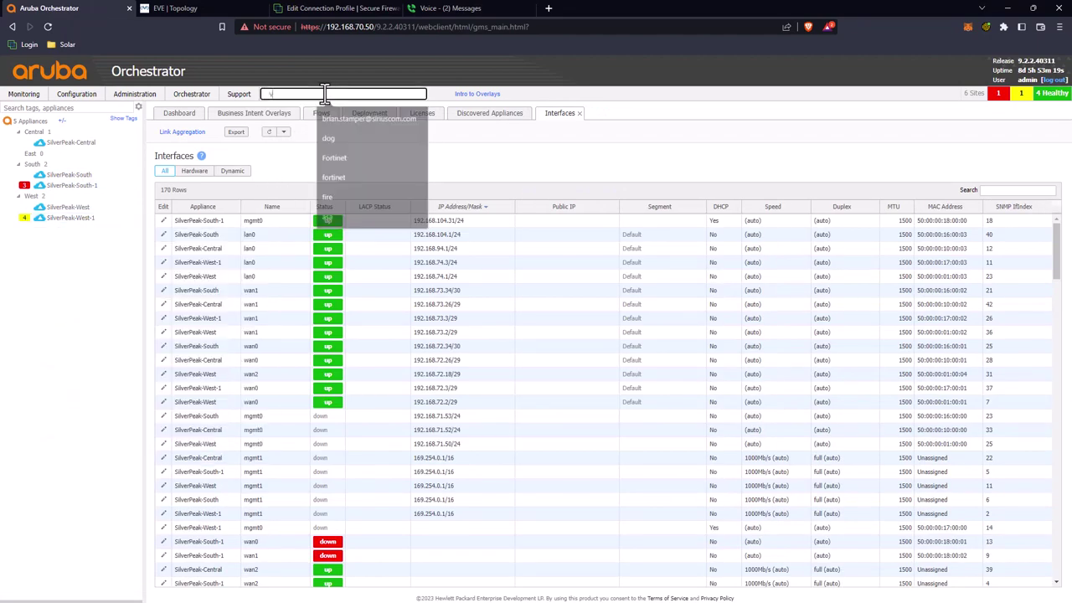
type("rr")
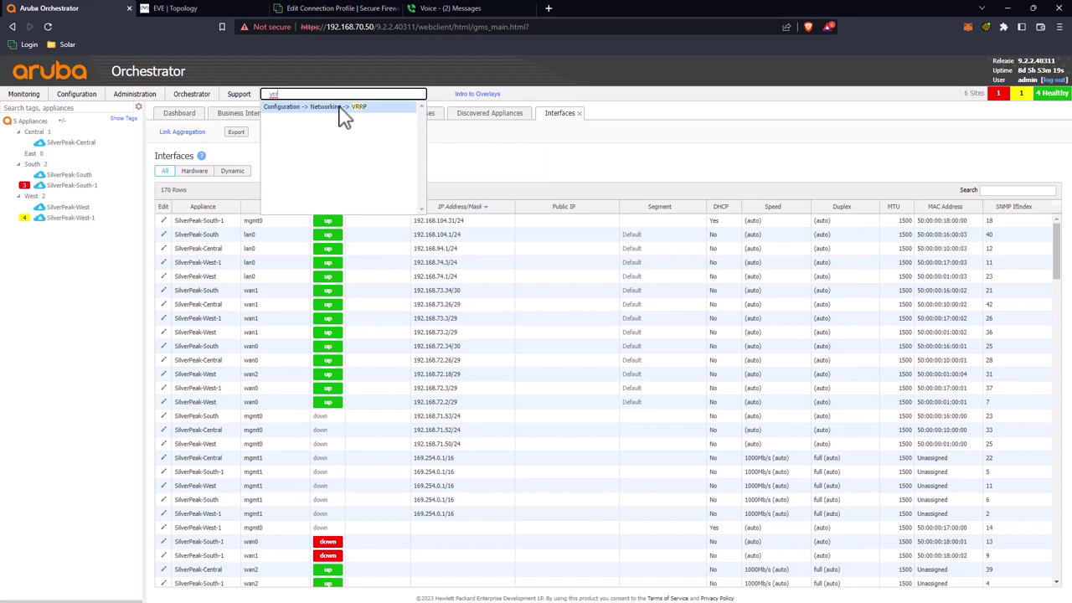
left_click(341, 107)
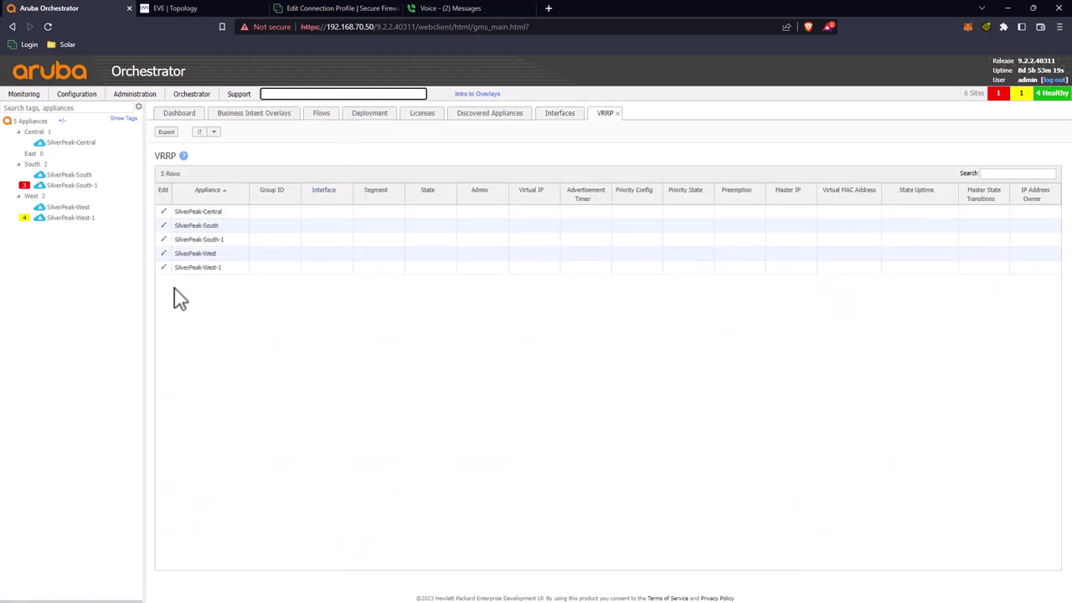
Add VRRP group 1 on SilverPeak-West's lan0 with virtual IP 192.168.74.4 and priority 150, and save it
left_click(164, 254)
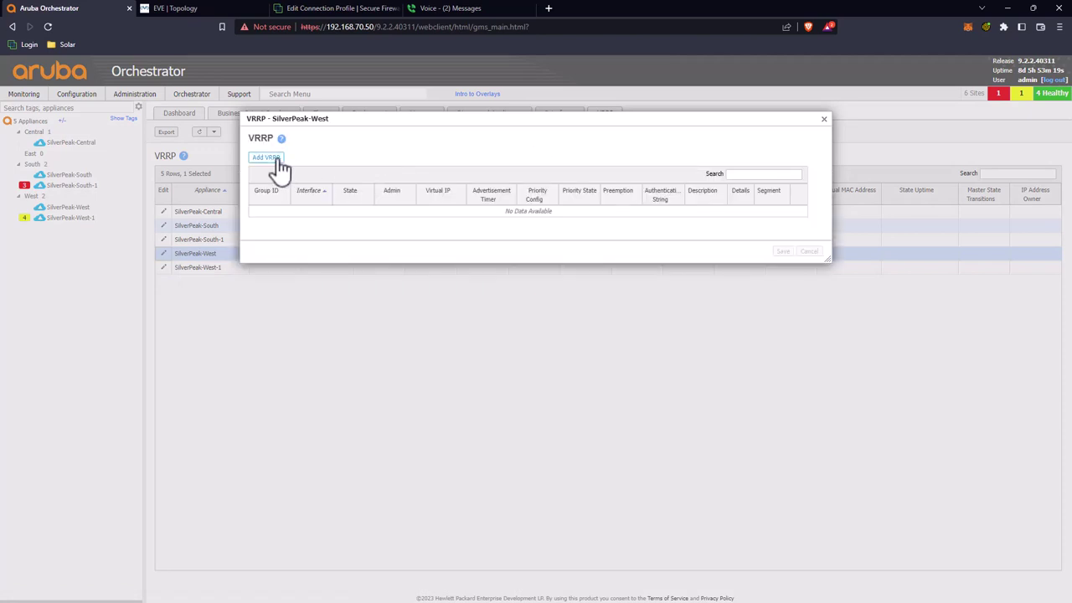
left_click(267, 158)
type("1")
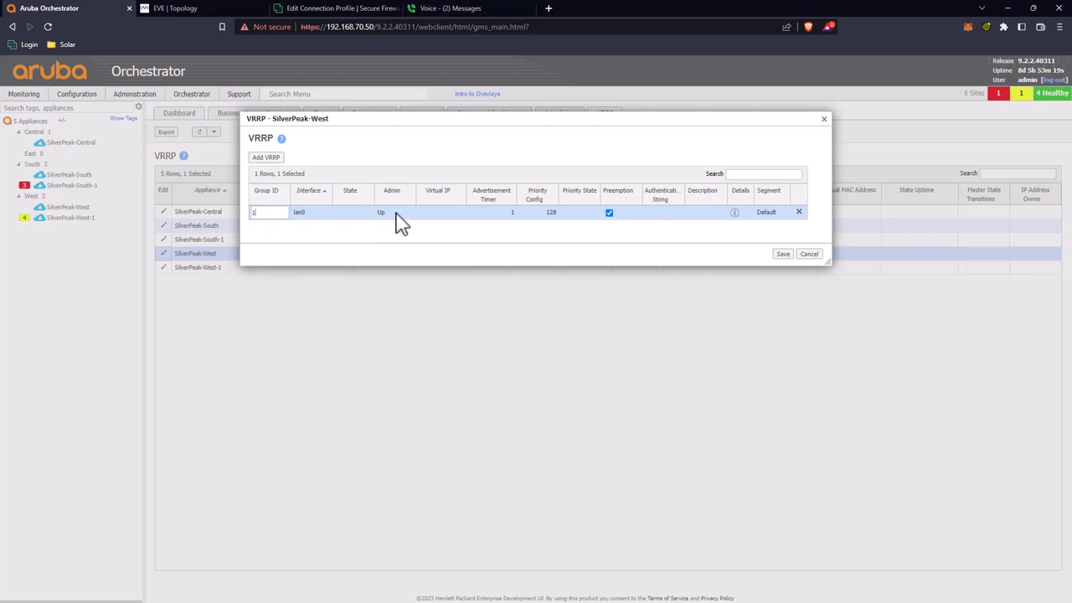
left_click(446, 212)
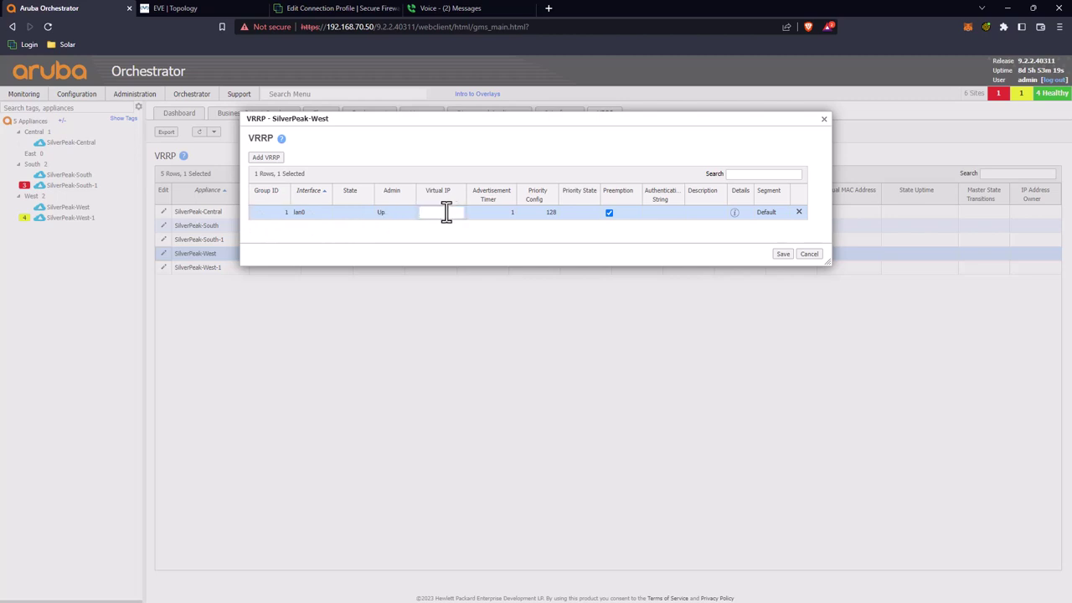
type("192.168.")
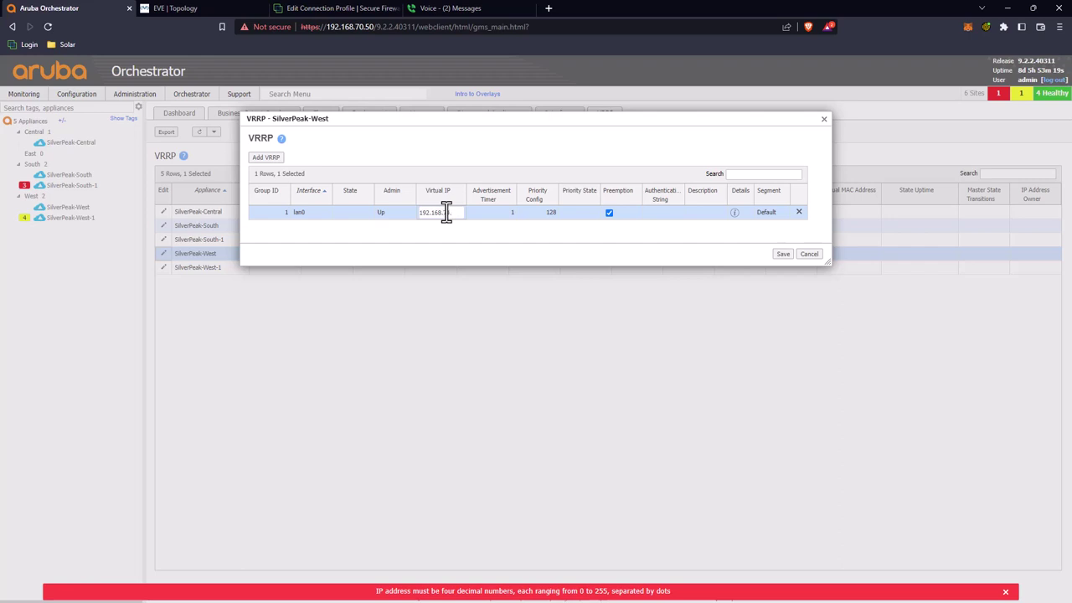
type("74.4")
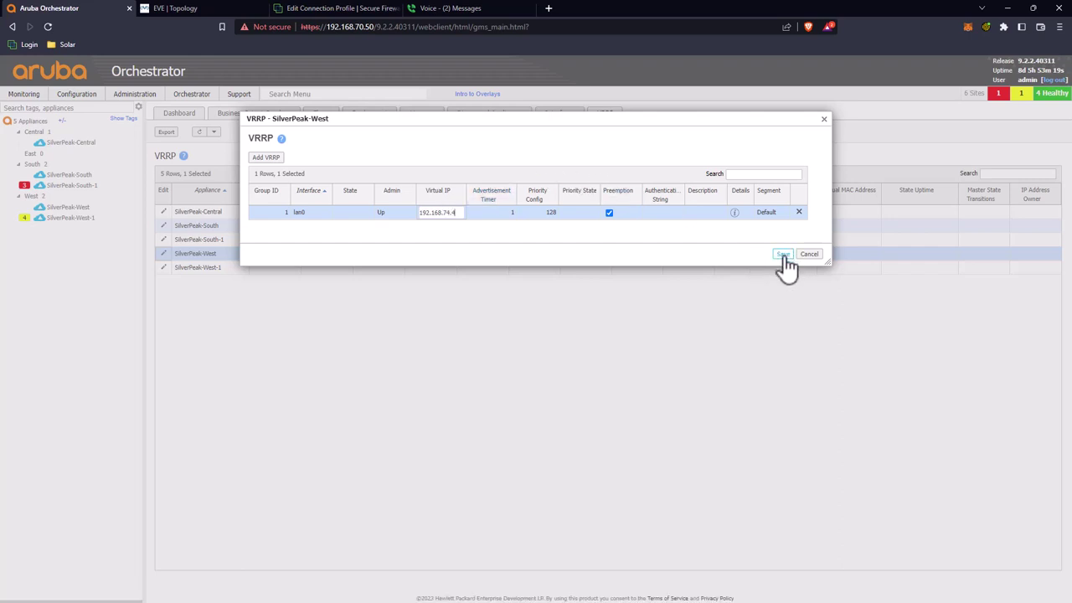
left_click(540, 213)
type("150")
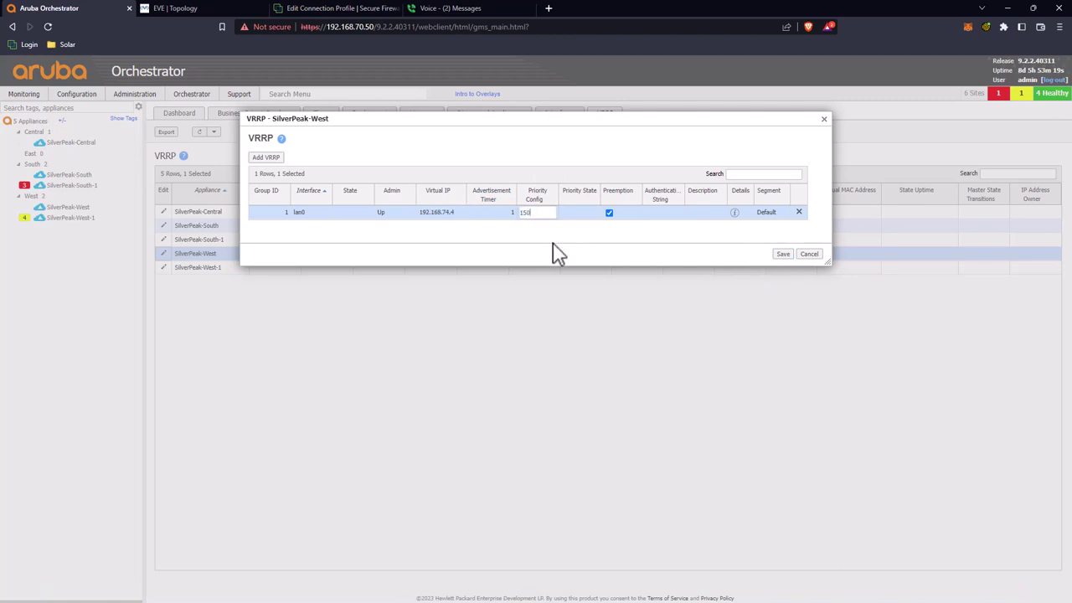
left_click(784, 254)
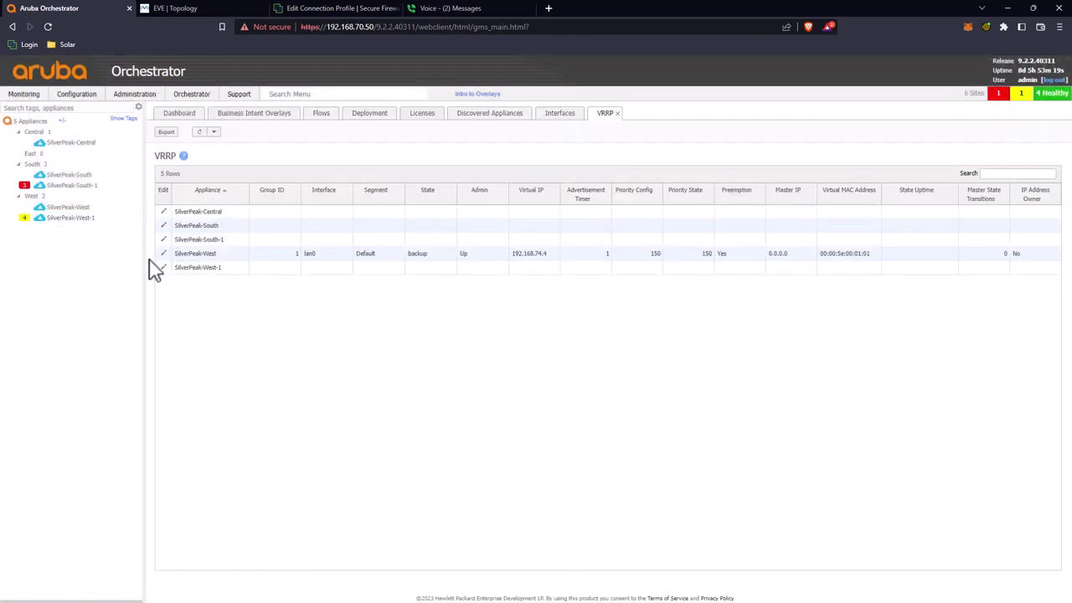
Add VRRP group 1 on SilverPeak-West-1's lan0 with virtual IP 192.168.74.4, and save it
left_click(163, 268)
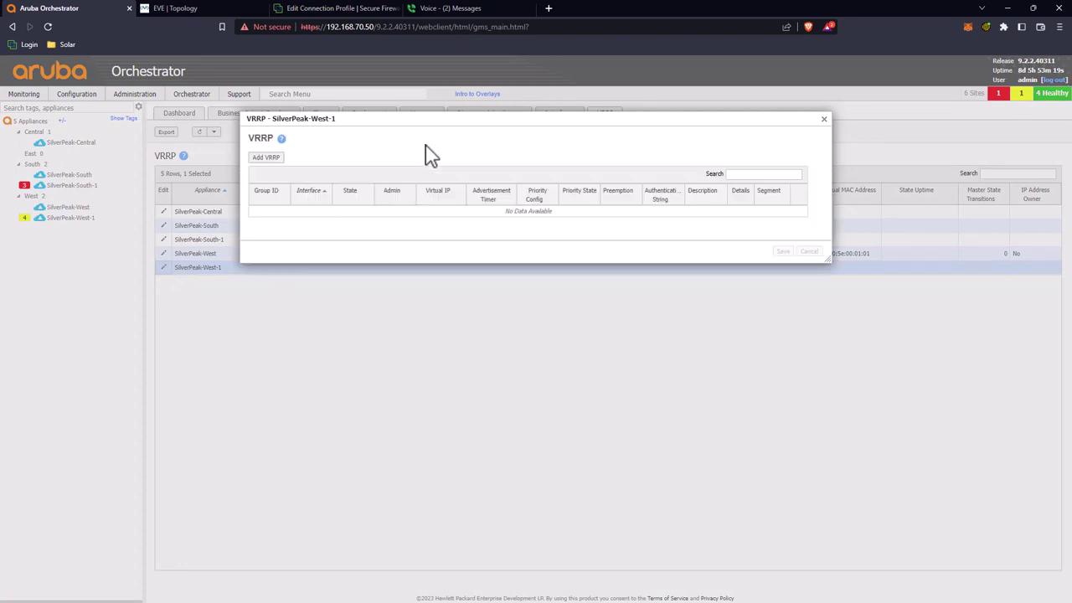
left_click_drag(421, 118, 418, 74)
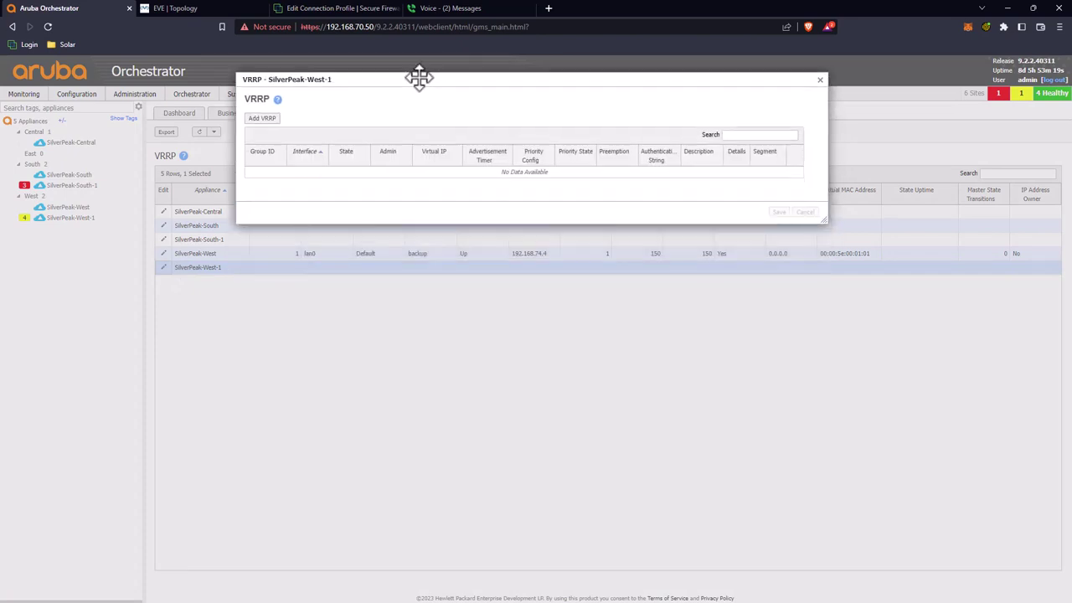
left_click(261, 113)
left_click(263, 172)
type("1")
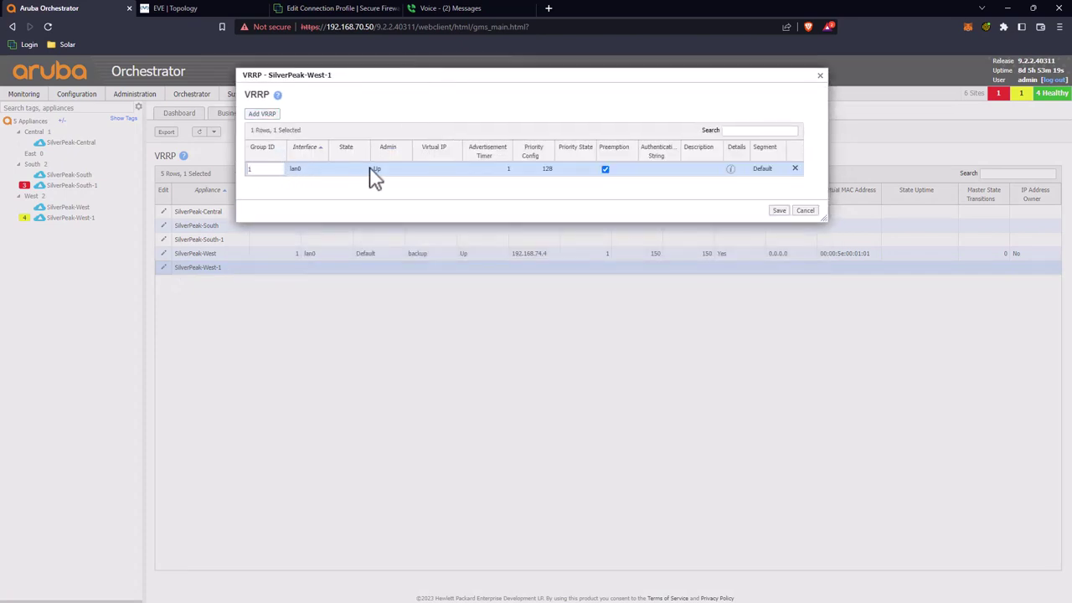
left_click(436, 173)
type("192.168.74.4")
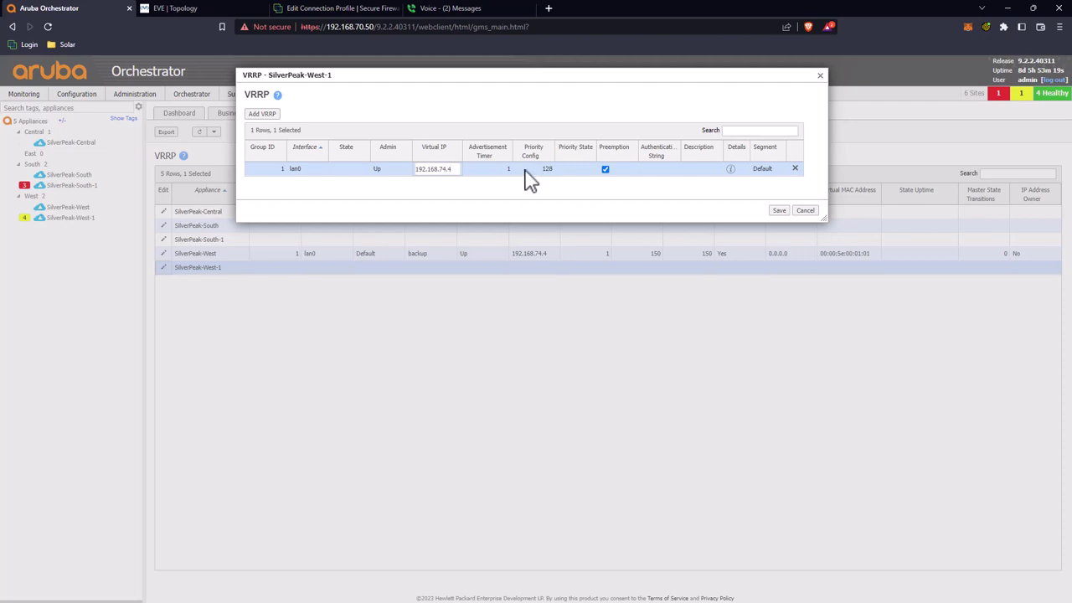
left_click(779, 210)
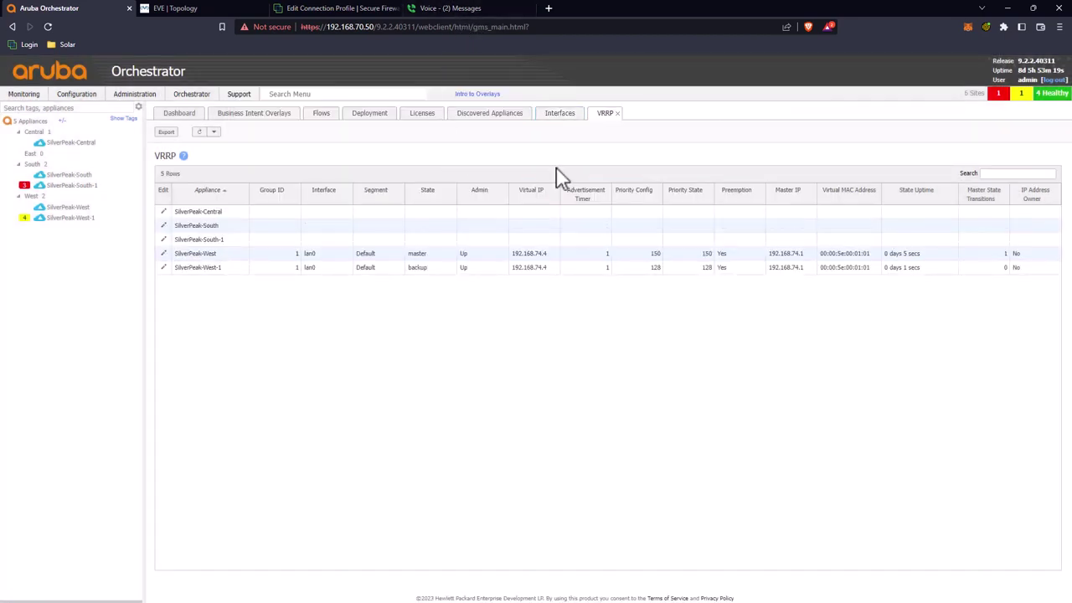
Refresh the VRRP table and check the state and virtual IP entries of SilverPeak-West and SilverPeak-West-1
left_click(199, 132)
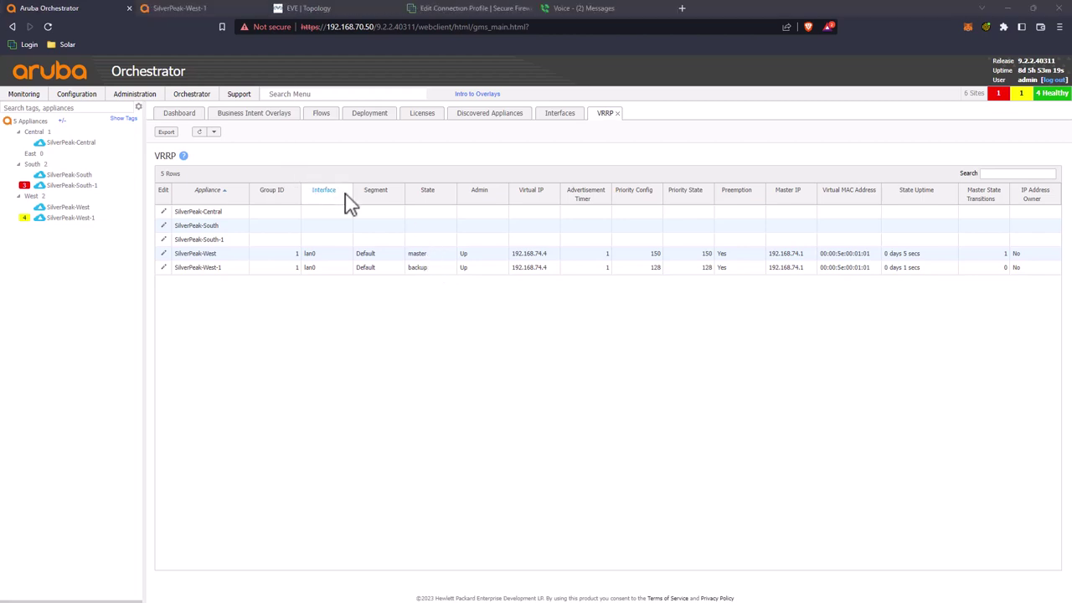
left_click(200, 133)
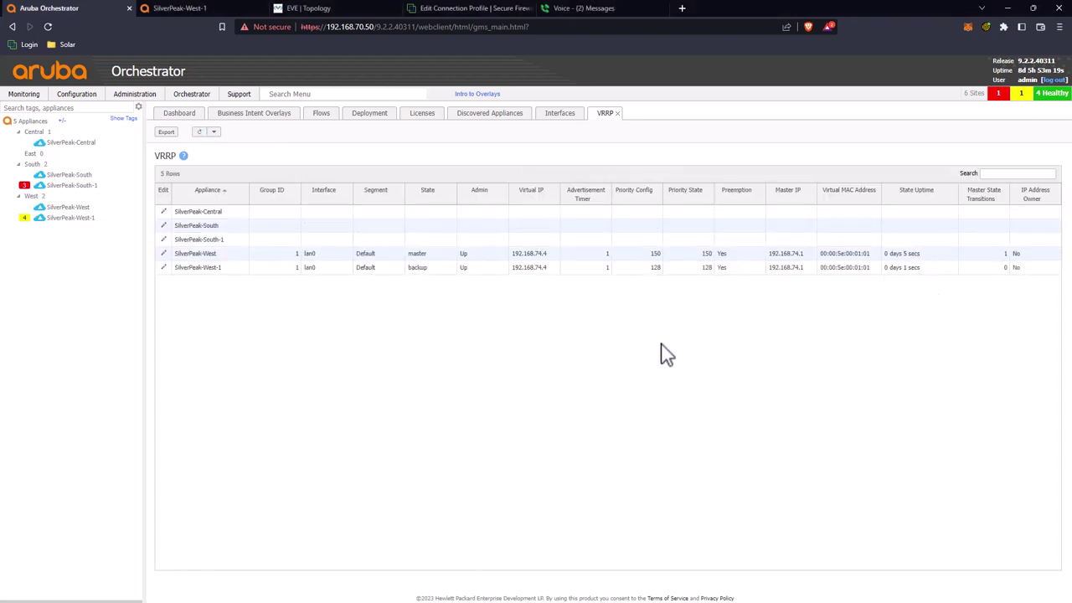
left_click(411, 254)
left_click(416, 269)
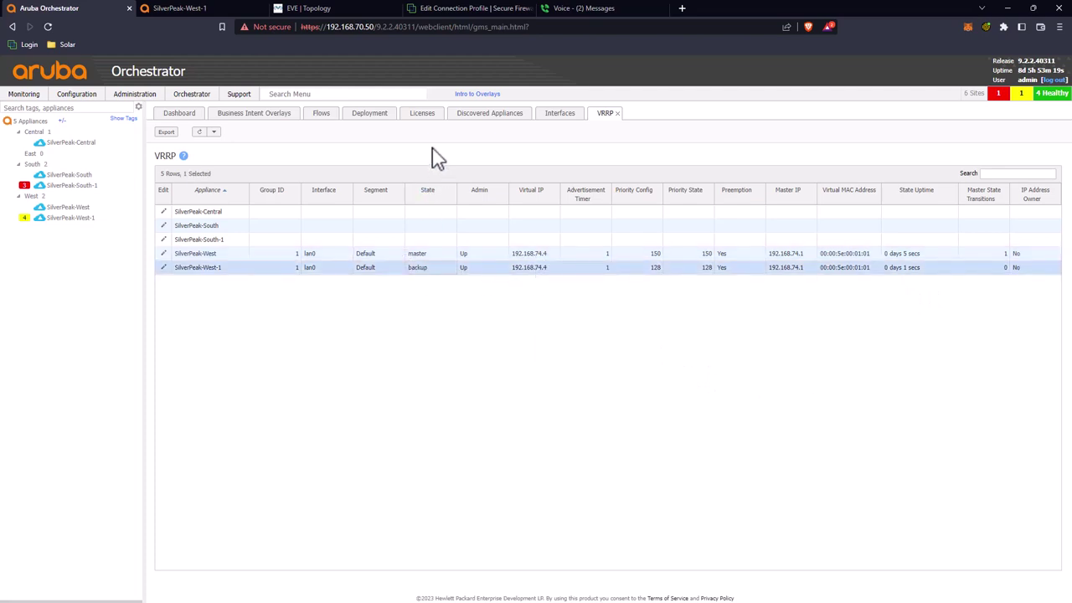
left_click(531, 253)
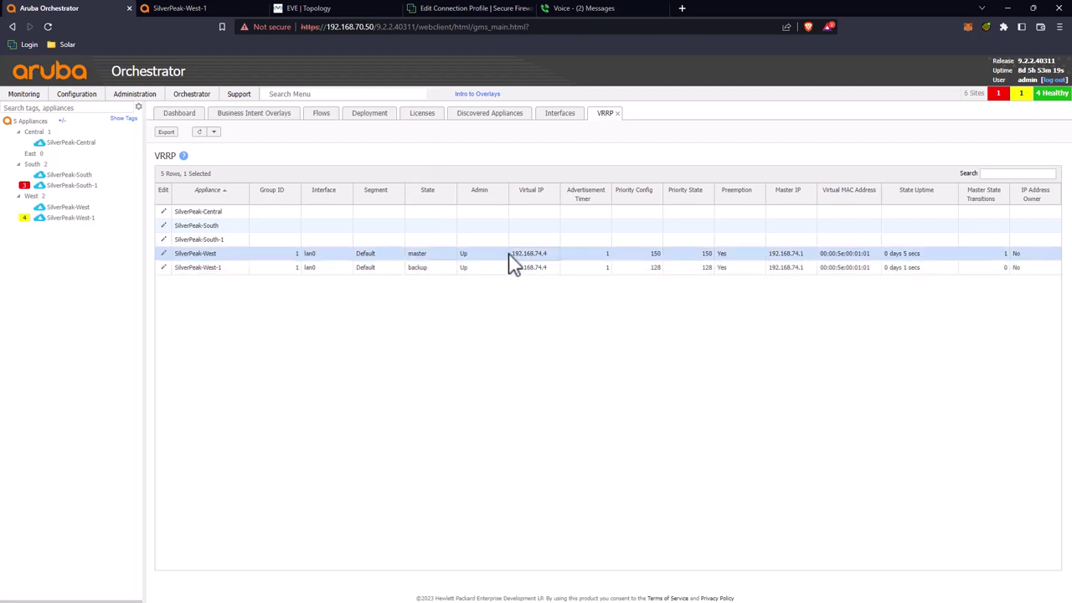
Check SilverPeak-West-1's own VRRP page, close it, and review the West site in the EVE topology
left_click(206, 9)
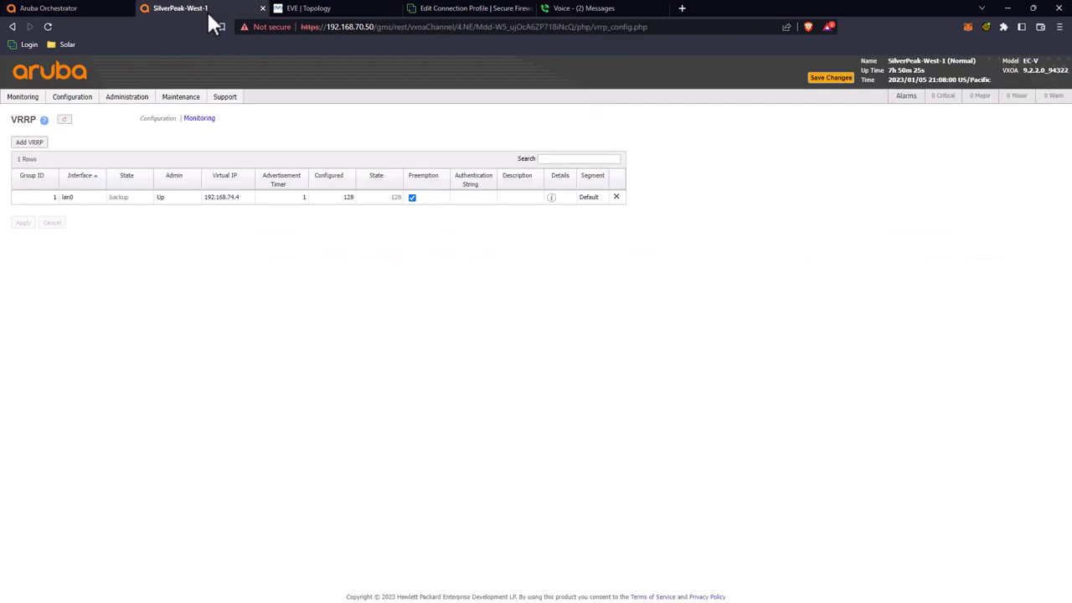
left_click(262, 8)
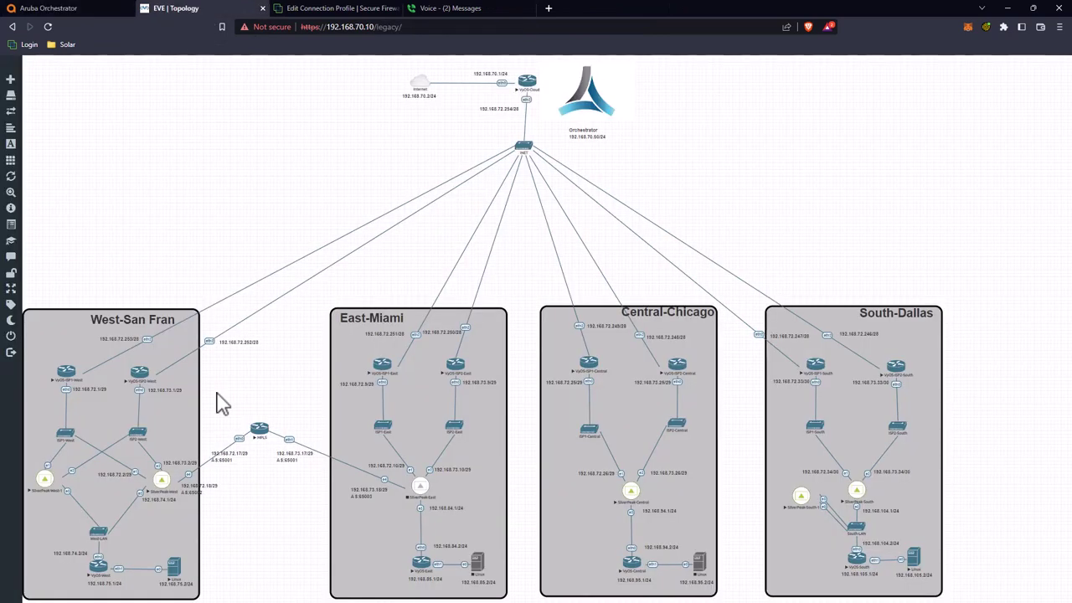
left_click(180, 9)
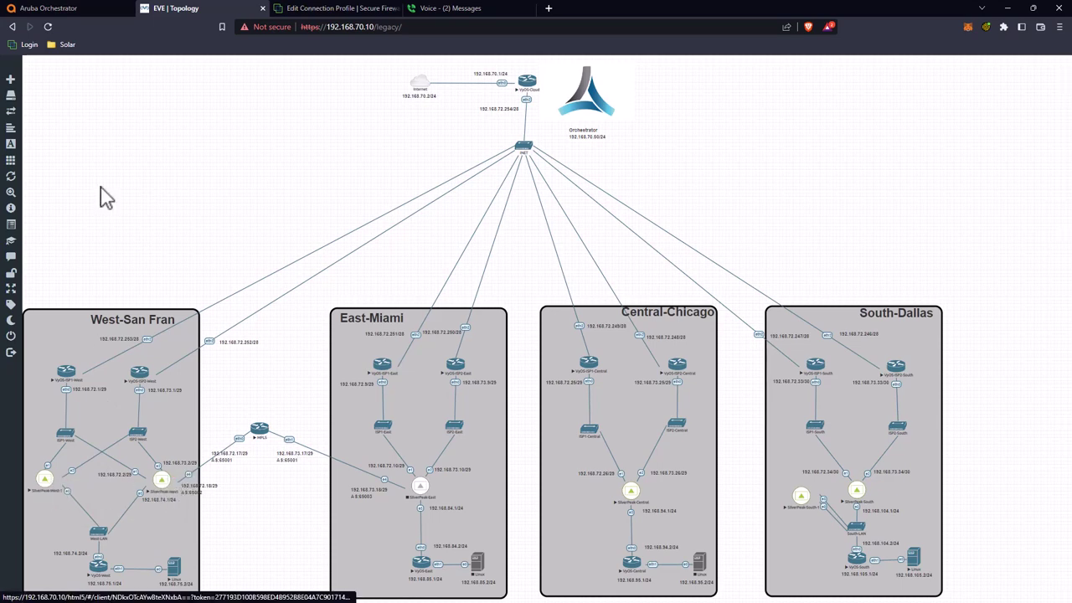
Switch back to Aruba Orchestrator and open the Routes page for SilverPeak-West
left_click(76, 6)
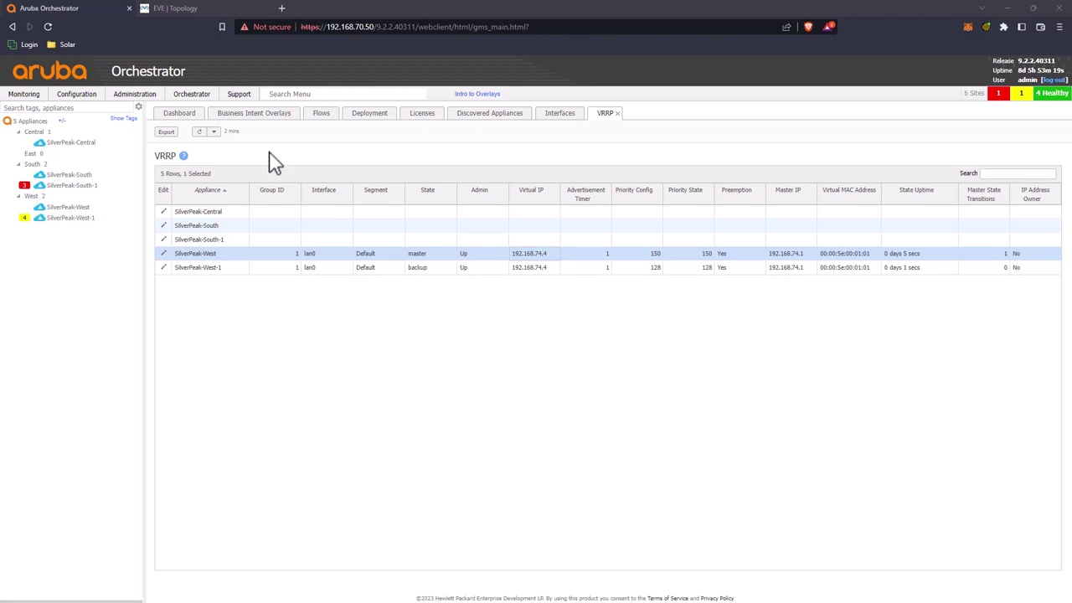
left_click(143, 101)
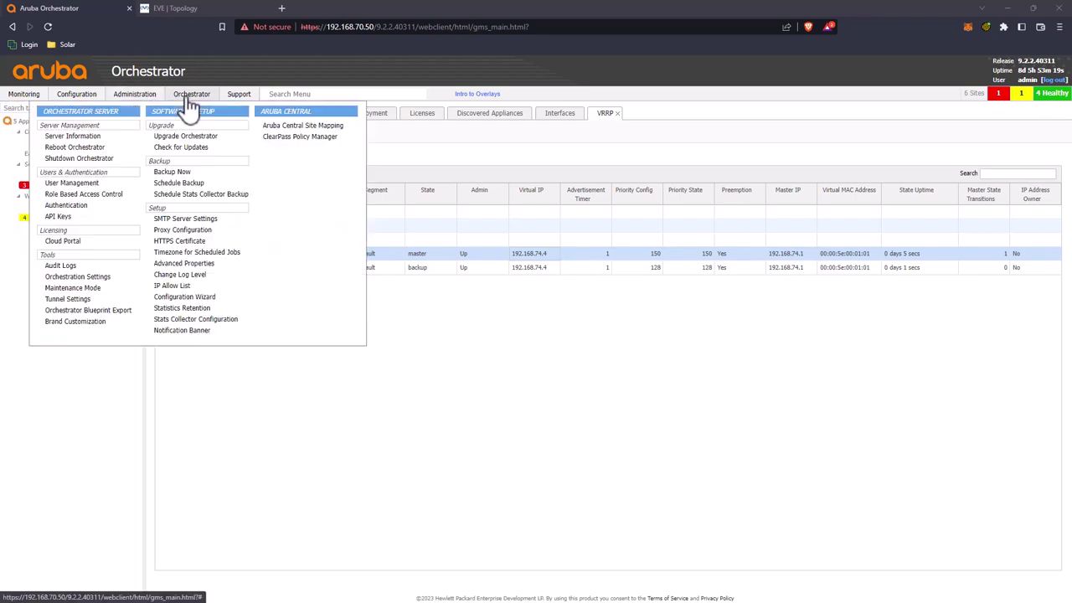
mouse_move(79, 97)
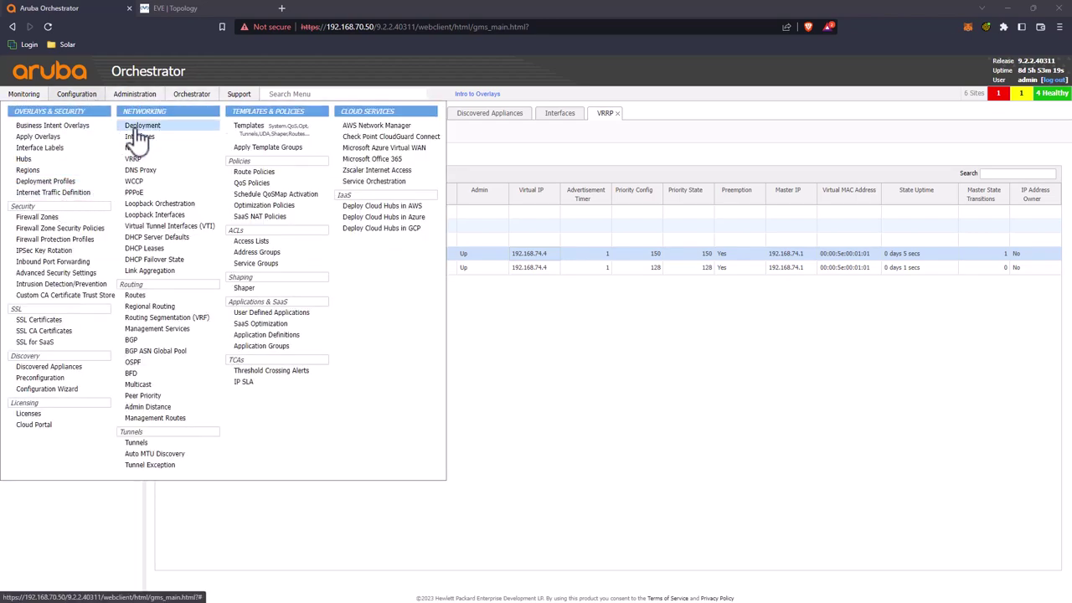
left_click(134, 295)
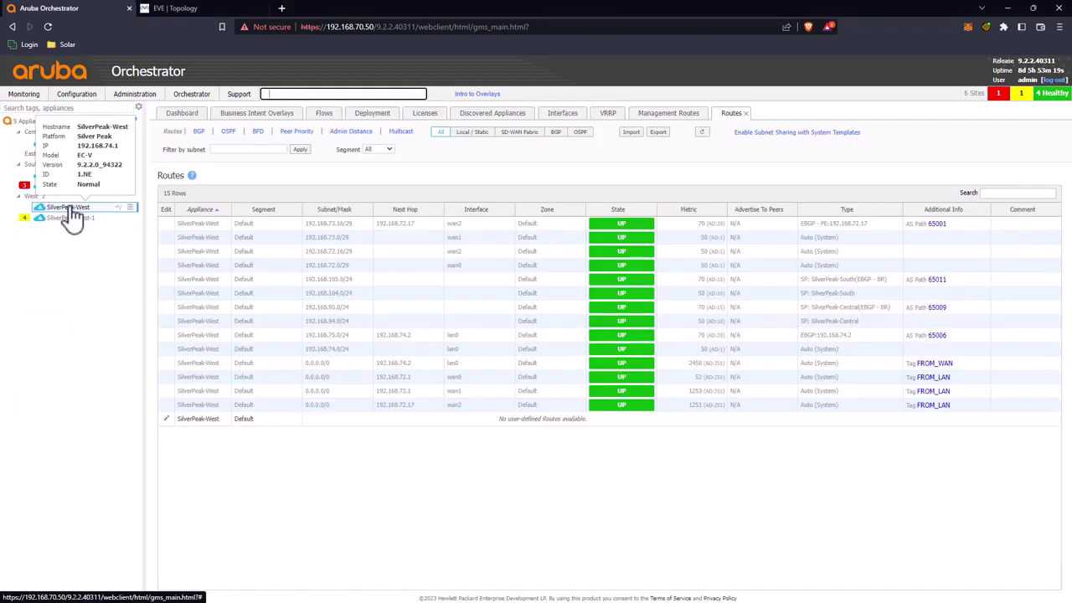
Start a new route on SilverPeak-West in the Default segment for subnet 192.168.76.0/24
left_click(166, 418)
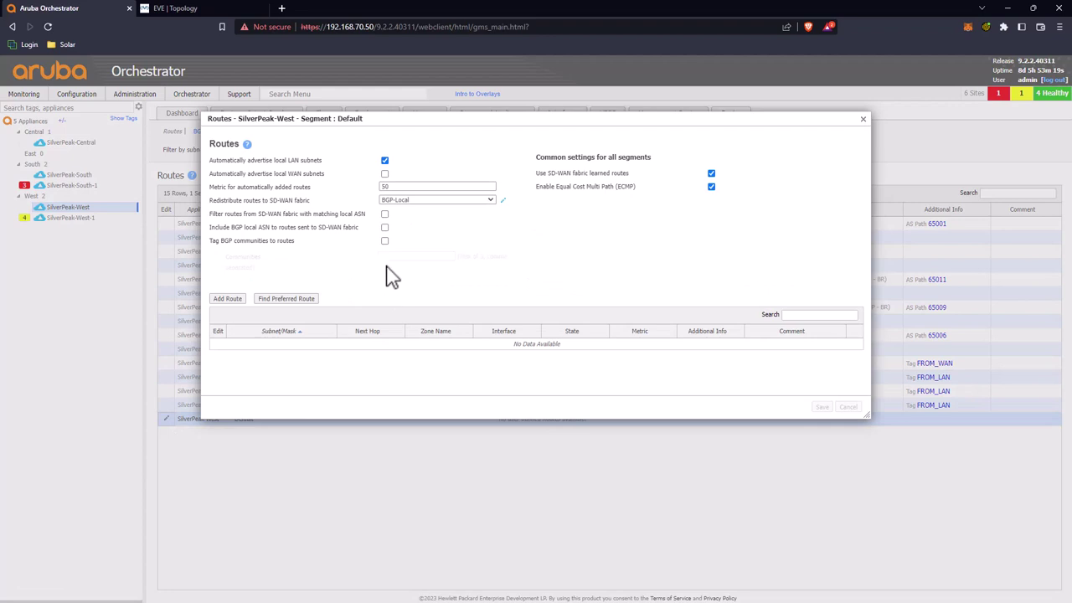
left_click(228, 299)
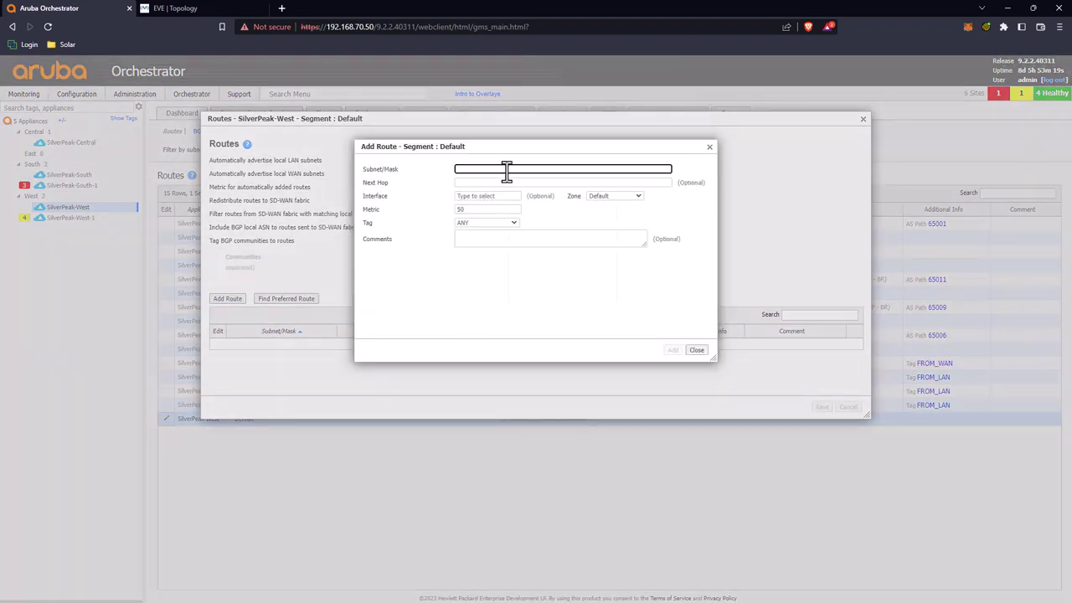
left_click(506, 168)
type("192.168.7")
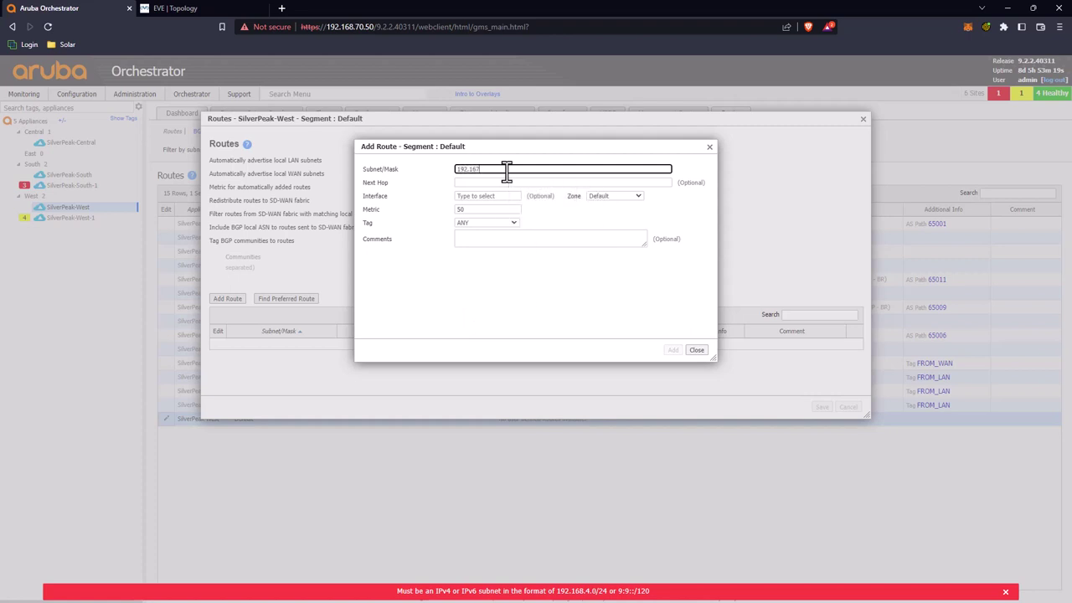
type("6.")
left_click(224, 11)
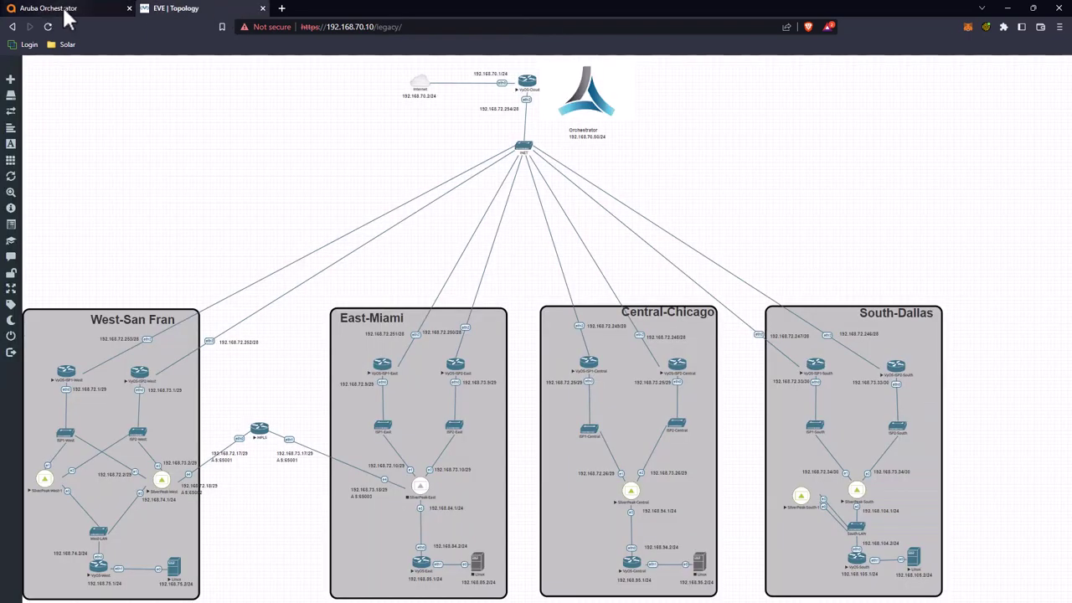
left_click(63, 7)
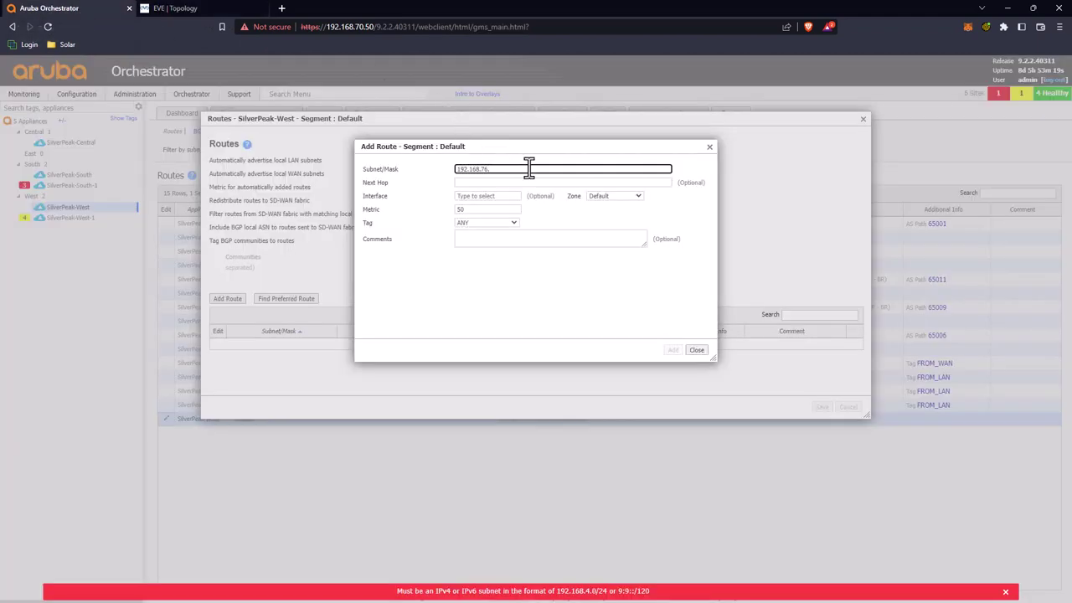
type("0/24")
key("Tab")
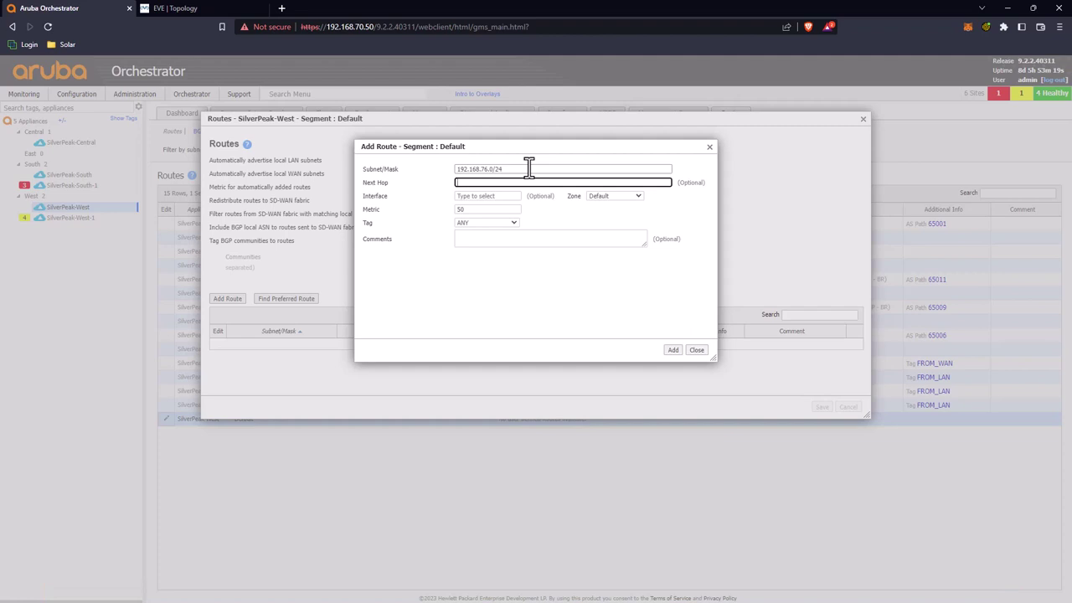
Give the SilverPeak-West route next hop 192.168.74.2 on lan0, keep metric 50, add it and save the routes
type("192.168.74.2")
left_click(512, 198)
left_click(486, 219)
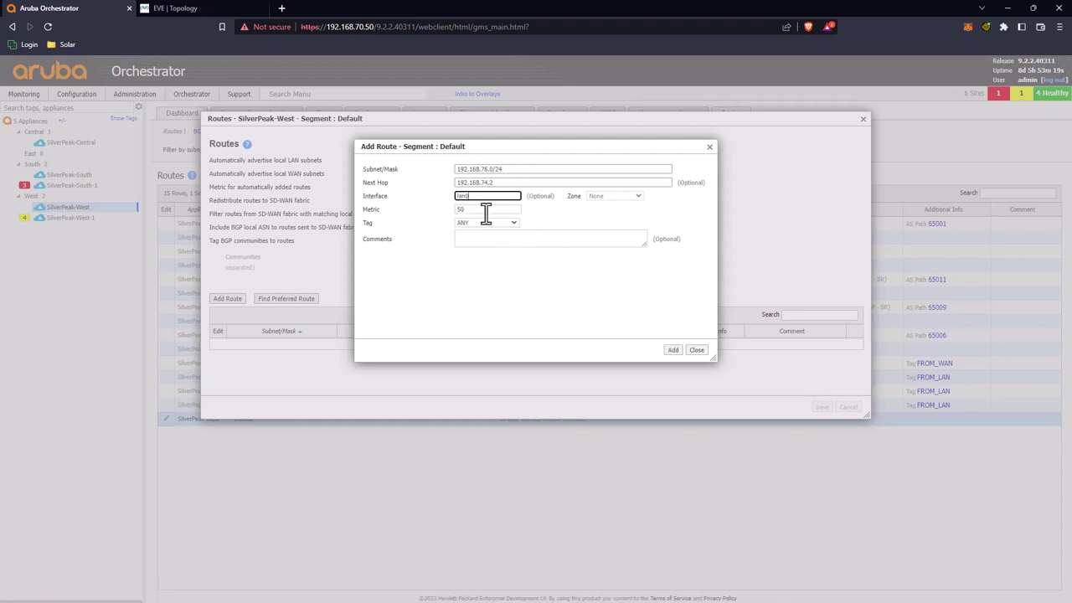
double_click(462, 208)
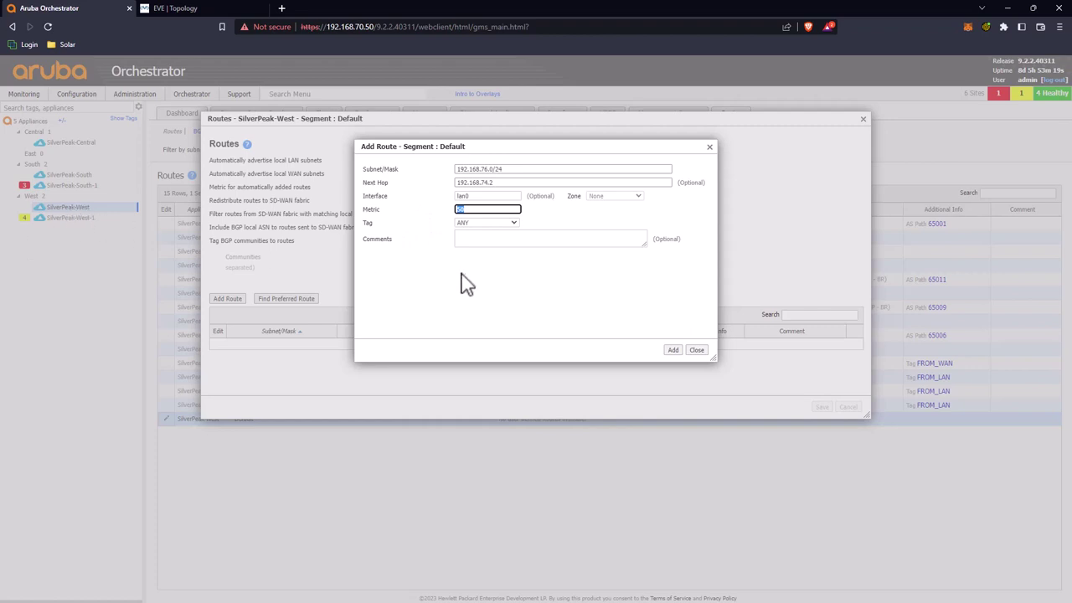
double_click(489, 210)
left_click(672, 350)
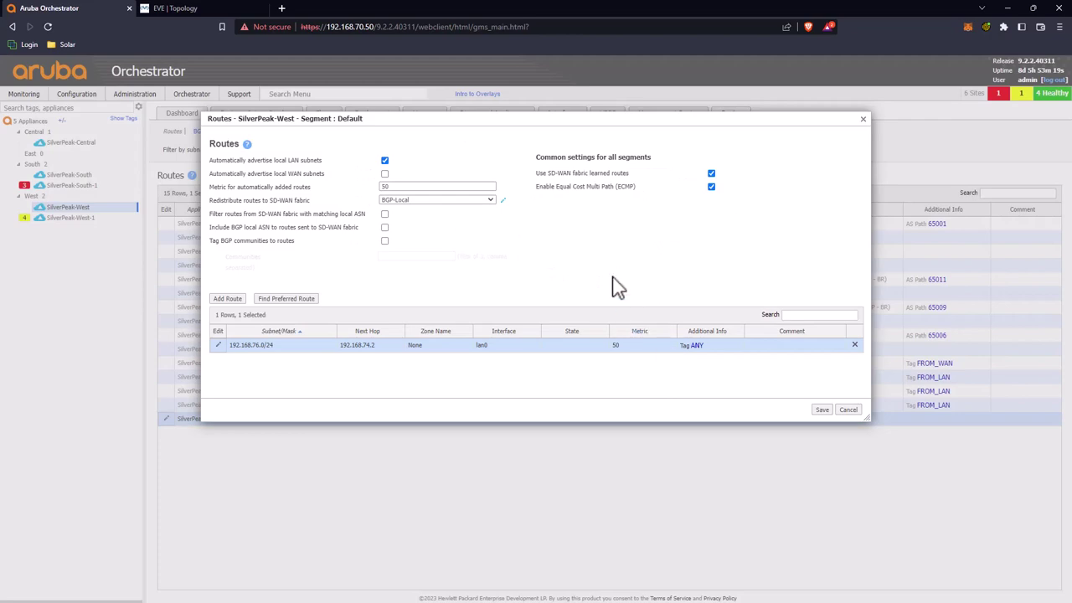
left_click(823, 410)
Start a new route on SilverPeak-West-1 in the Default segment for subnet 192.168.76.0/24
left_click(83, 218)
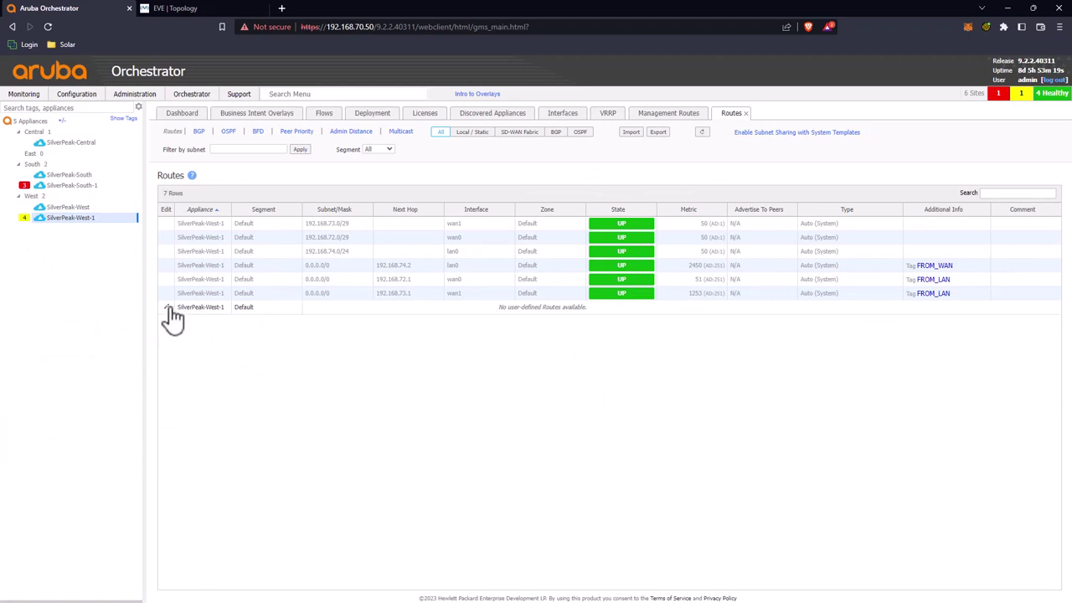
left_click(167, 308)
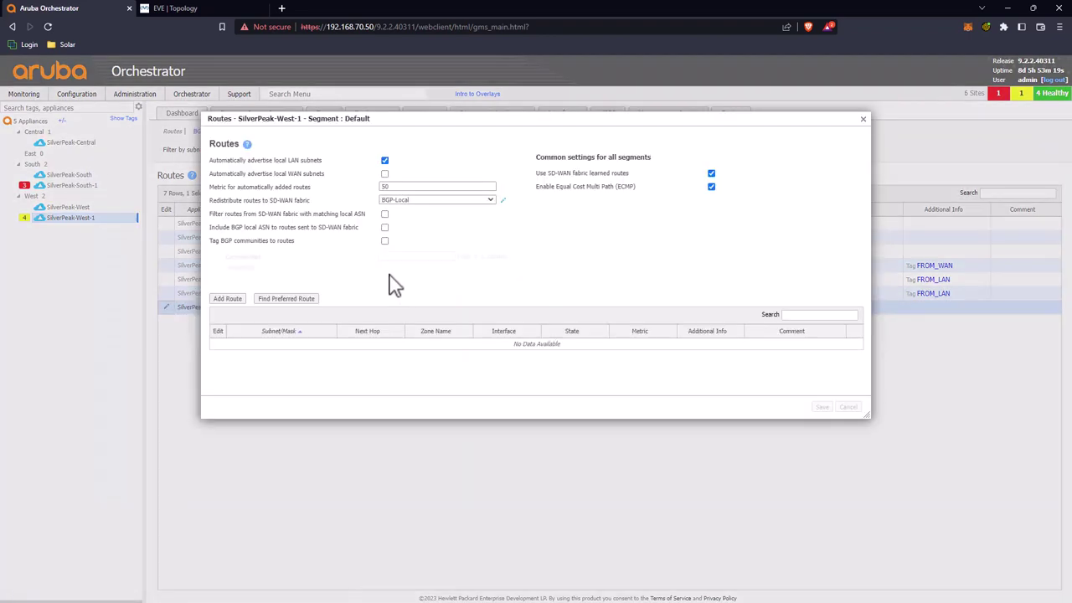
left_click(231, 300)
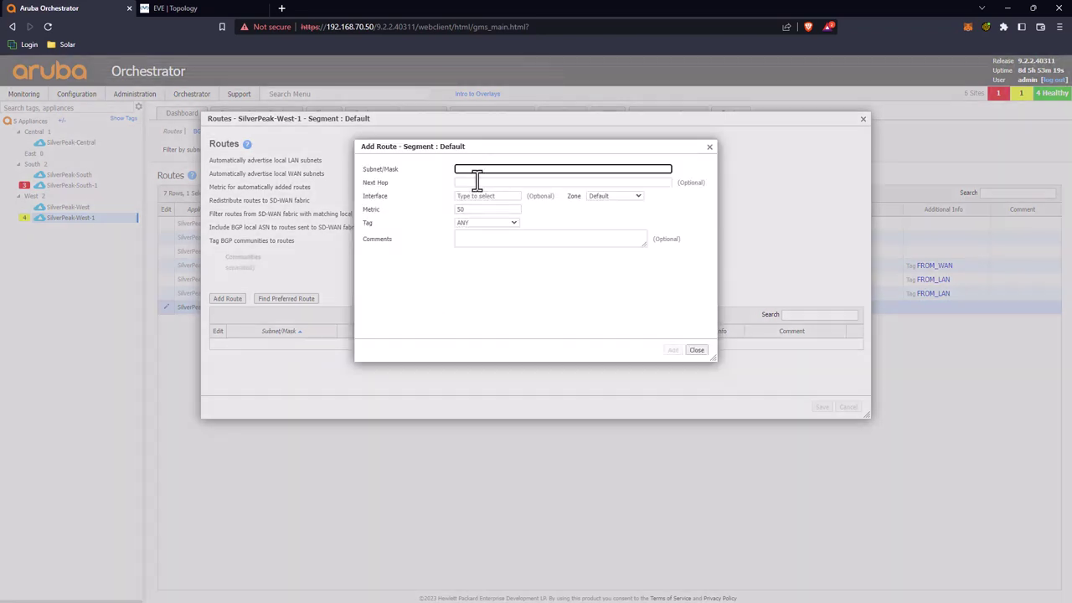
type("192.168.76.0/24")
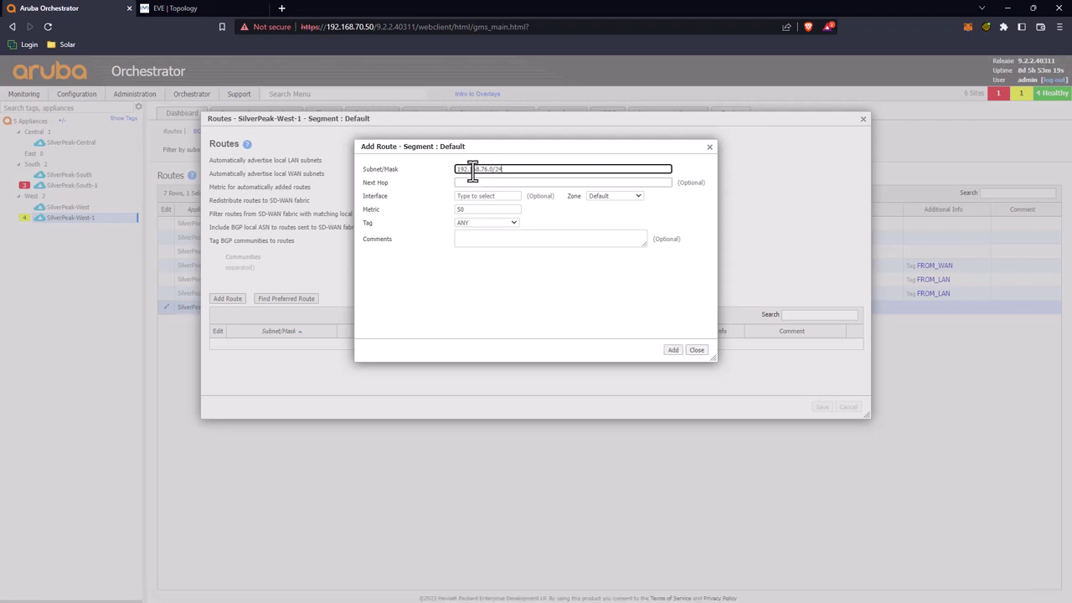
Give the SilverPeak-West-1 route next hop 192.168.74.2, interface lan0 and metric 60, add it and save the routes
left_click(465, 182)
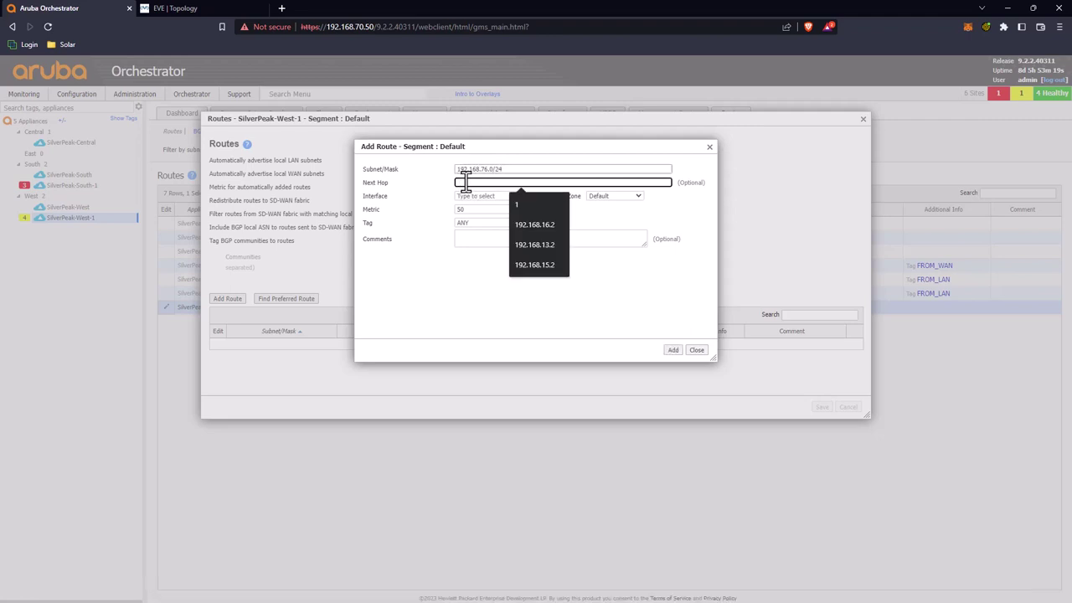
type("192.168.74.2")
key("Tab")
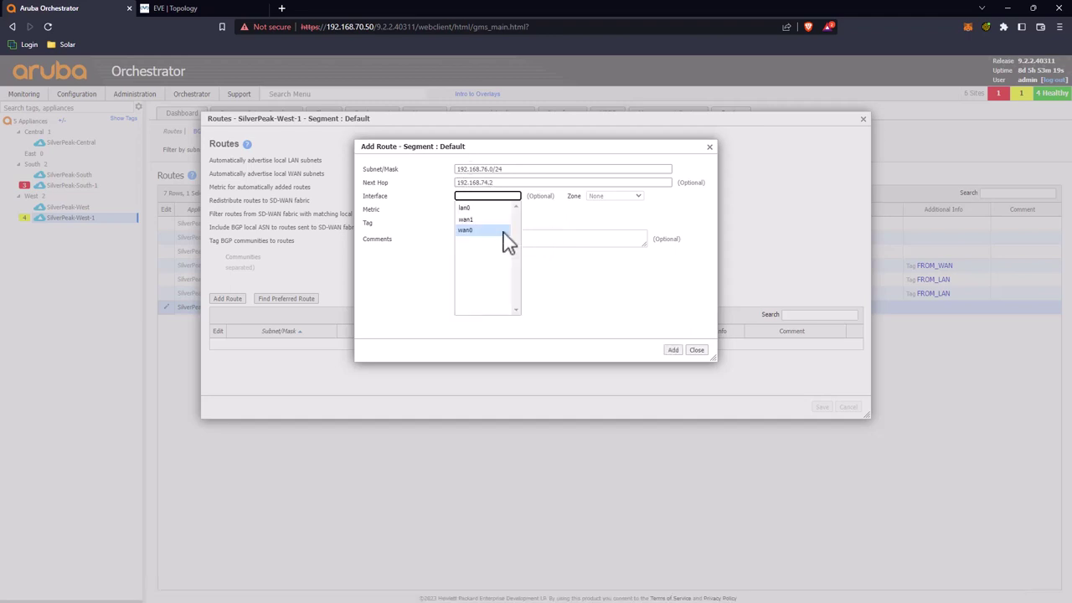
left_click(494, 208)
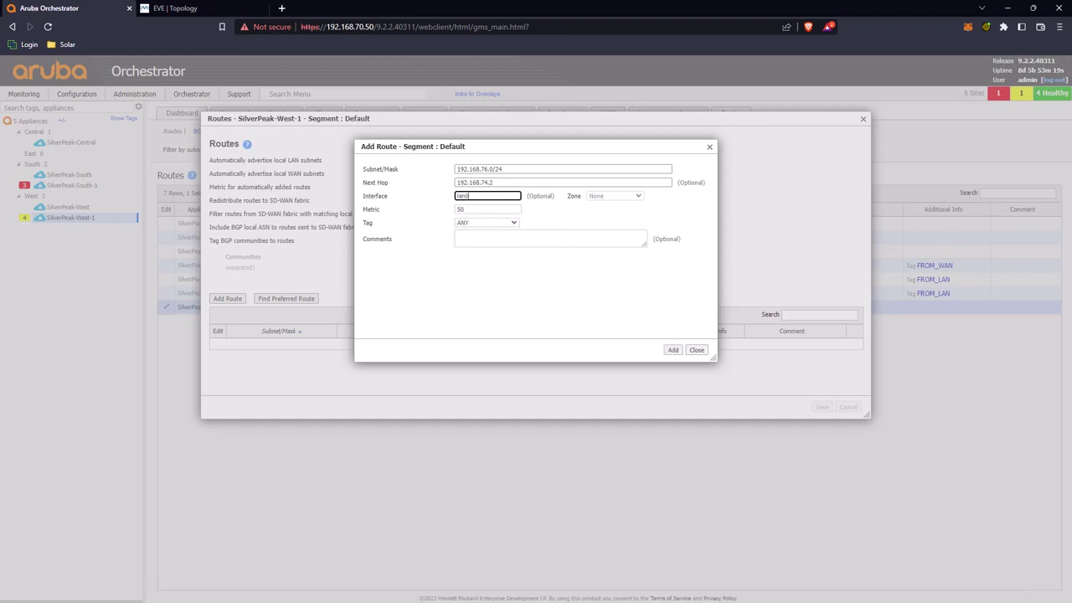
key("alt+Tab")
left_click(471, 209)
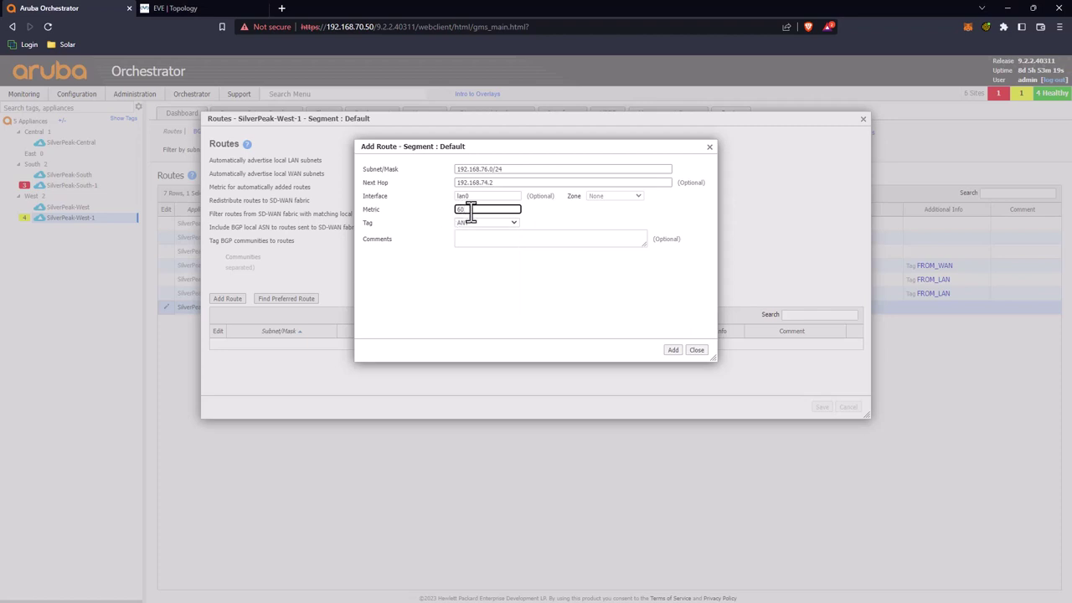
left_click(673, 350)
left_click(822, 409)
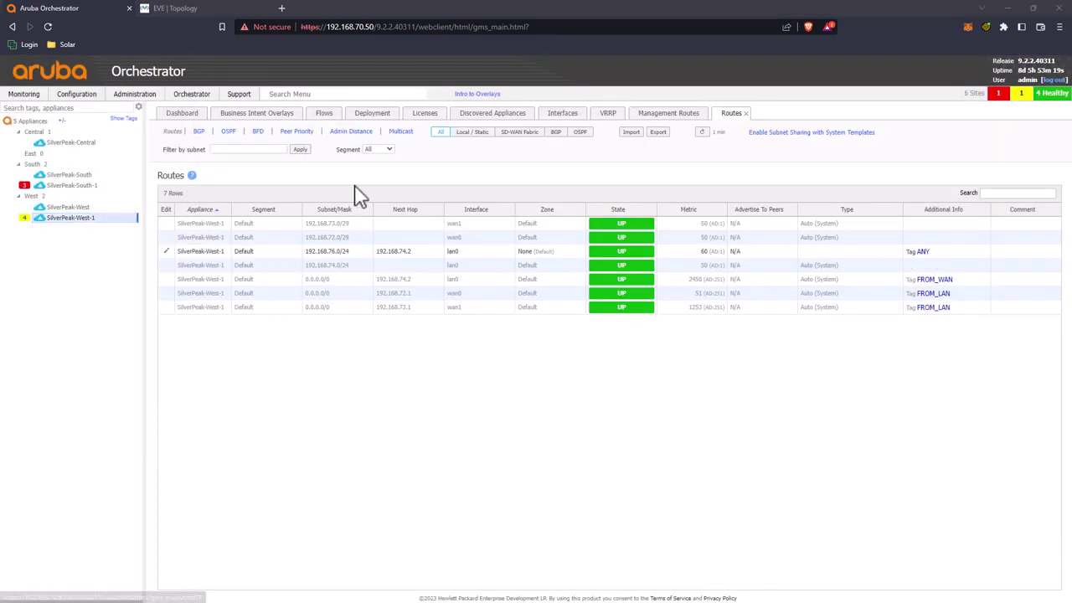
Edit SilverPeak-West-1's deployment to label wan0 as INET1 and wan1 as INET2
left_click(370, 115)
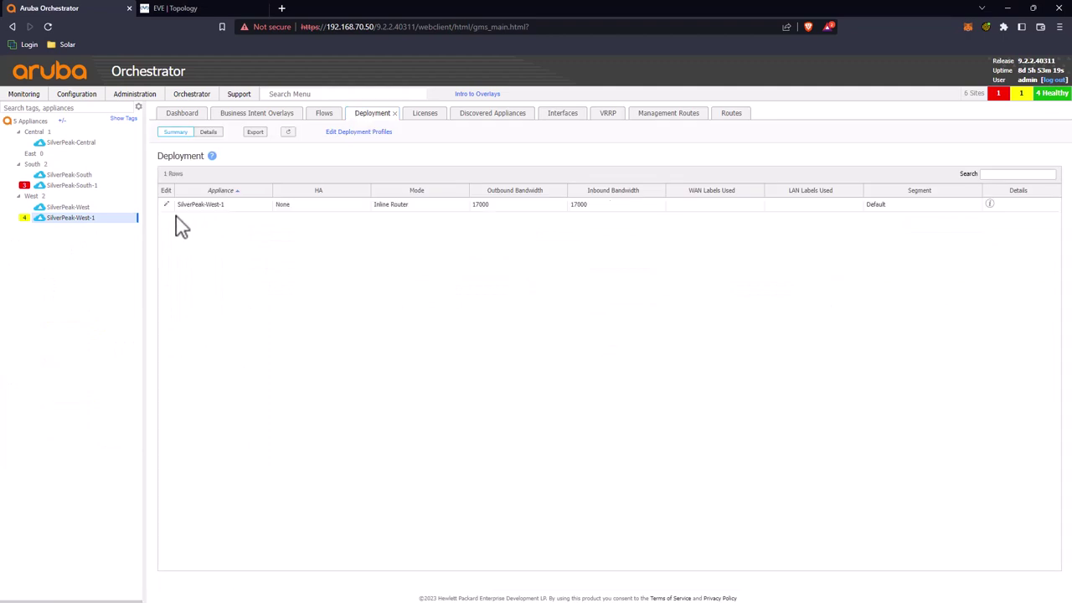
left_click(166, 205)
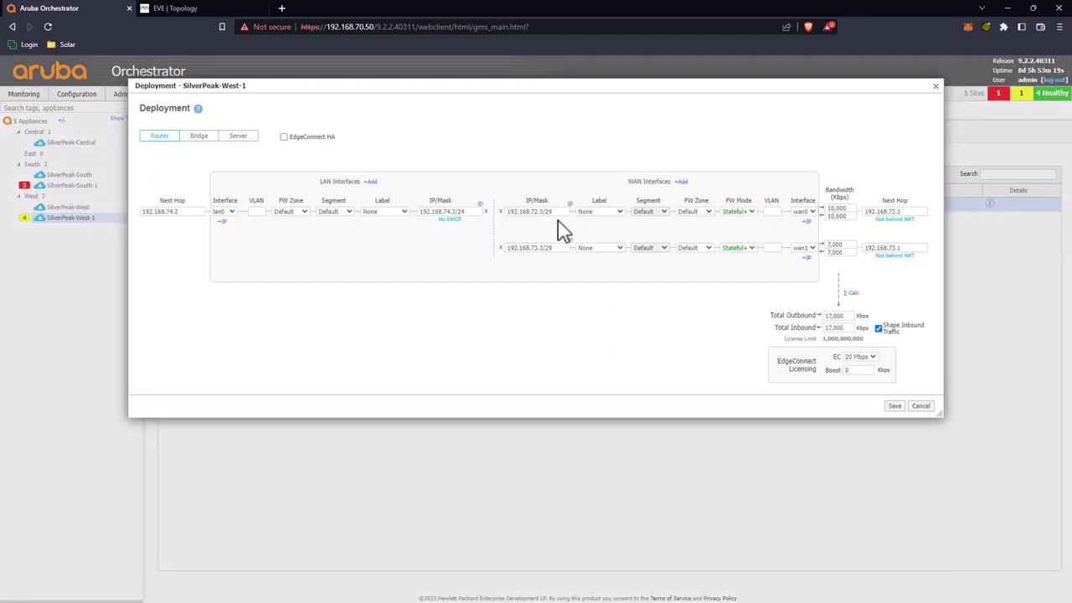
left_click(599, 212)
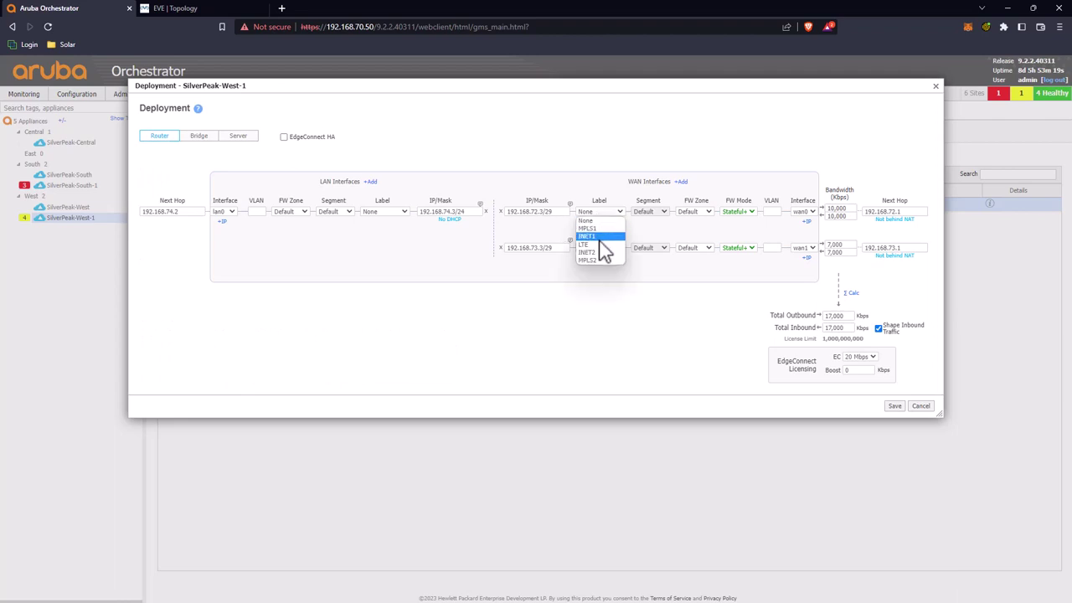
left_click(600, 237)
left_click(601, 249)
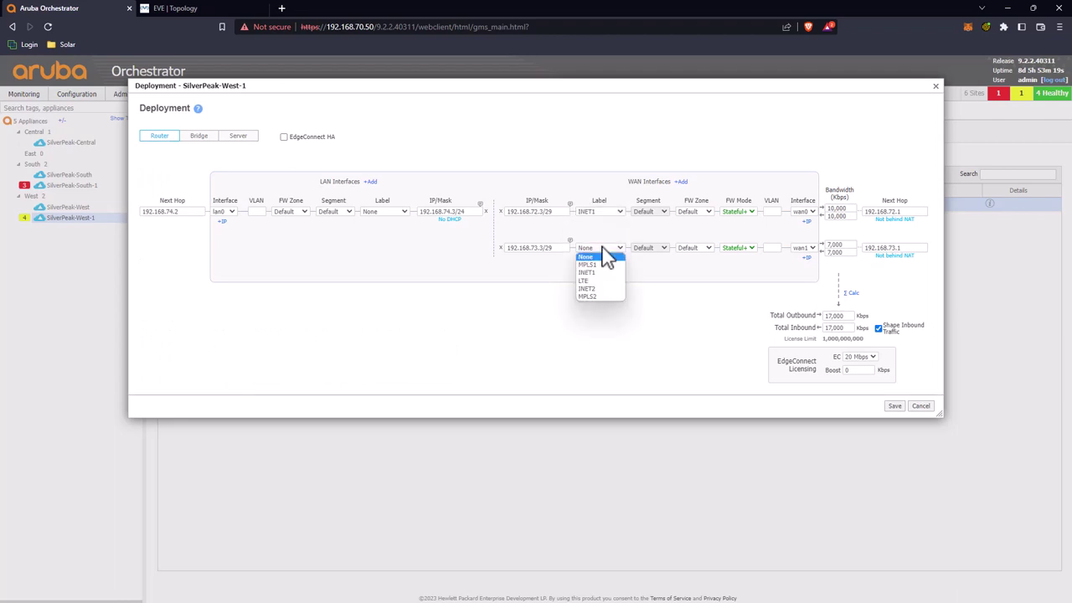
left_click(600, 290)
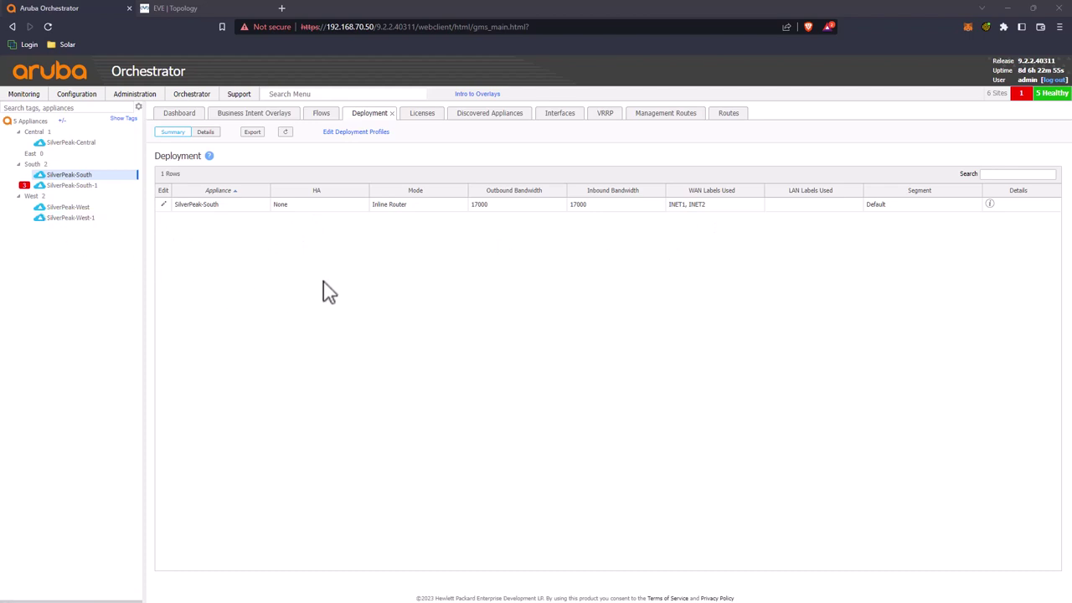
Examine SilverPeak-South's routing table, comparing the two 192.168.76.0/24 routes learned from SilverPeak-West and SilverPeak-West-1
left_click(722, 124)
mouse_move(74, 179)
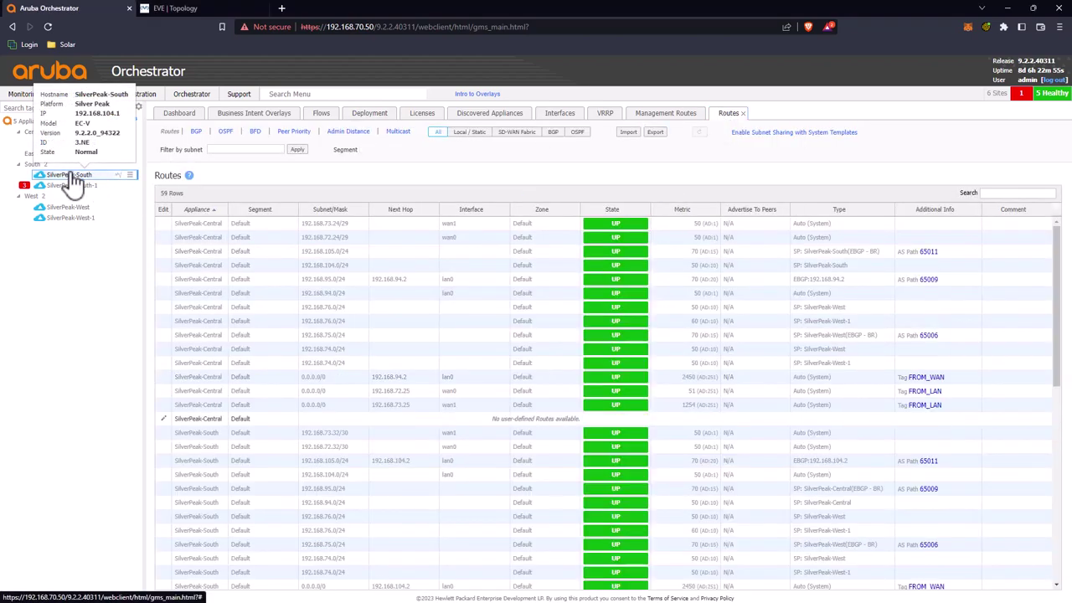
left_click(72, 175)
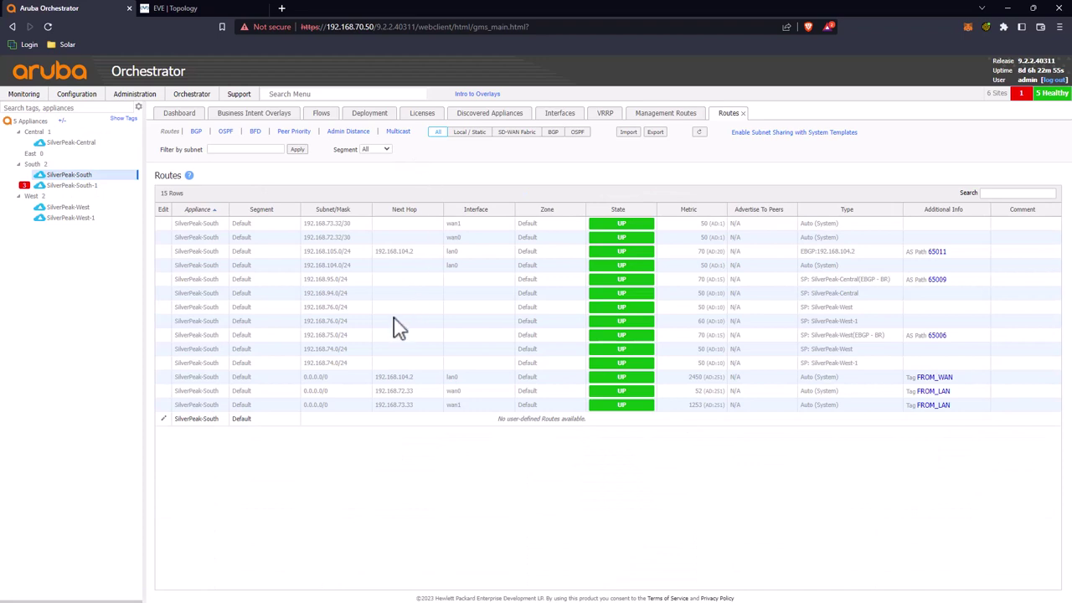
left_click(352, 320)
key("Up")
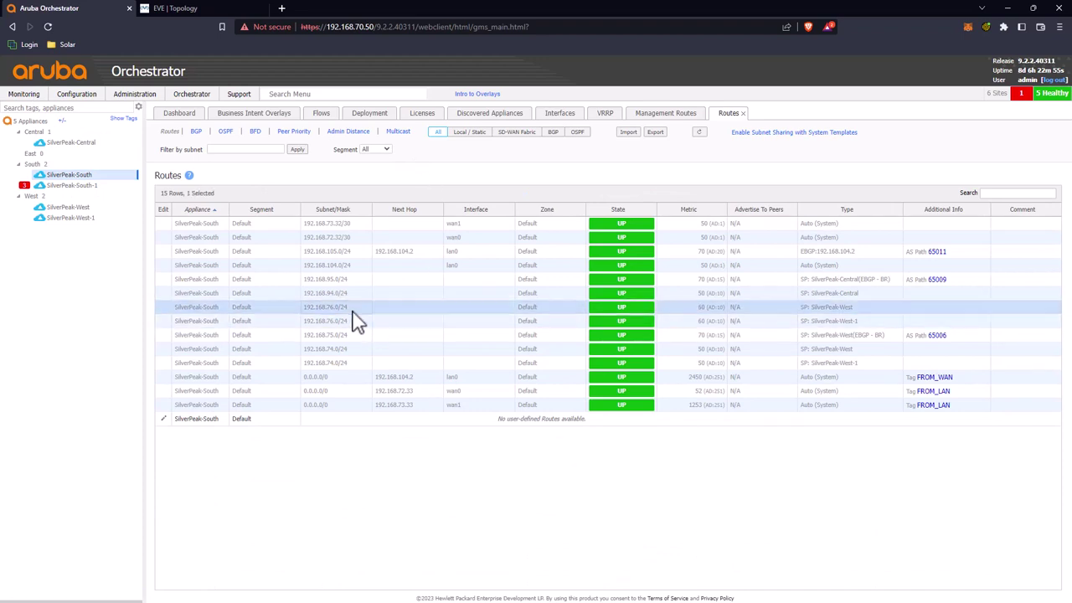
key("Down")
key("Up")
Switch to the EVE topology and connect SilverPeak-West-1 interface e5 to SilverPeak-West interface e5, saving the connection
left_click(206, 7)
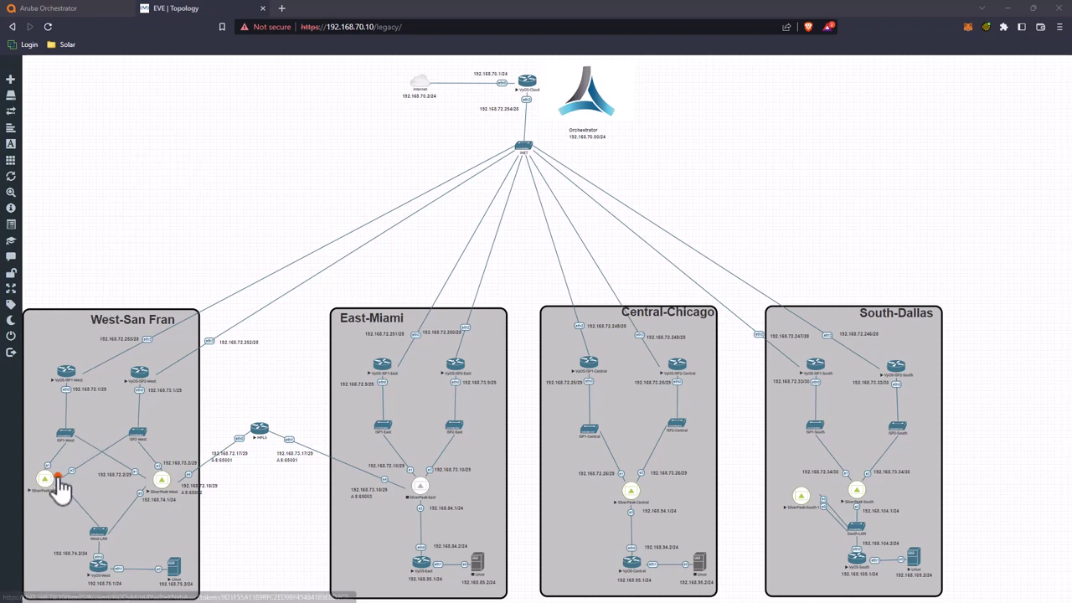
left_click(76, 480)
left_click_drag(76, 480, 162, 483)
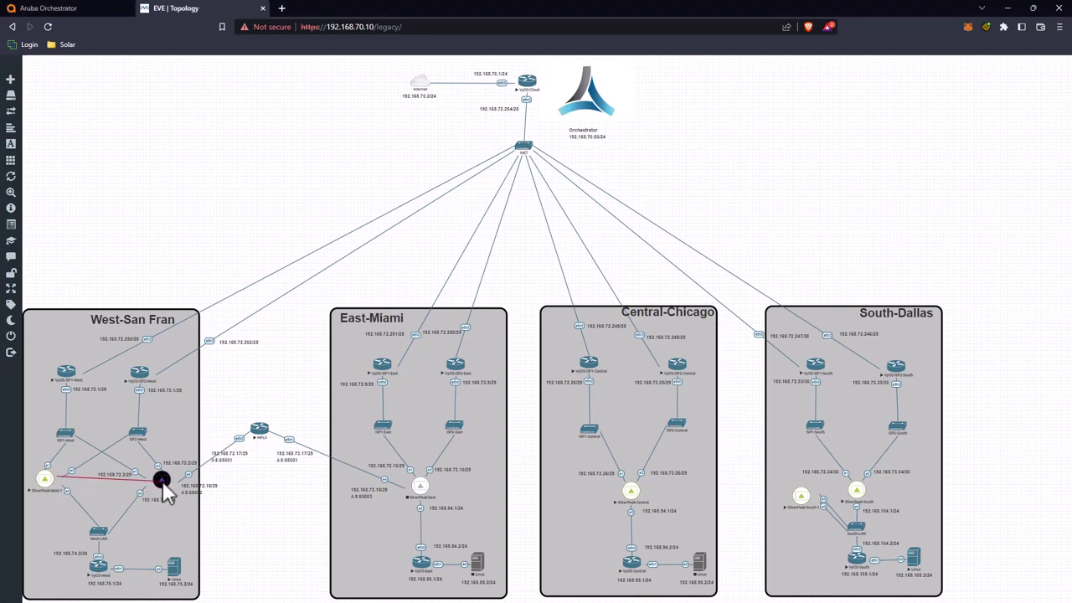
left_click_drag(162, 482, 162, 481)
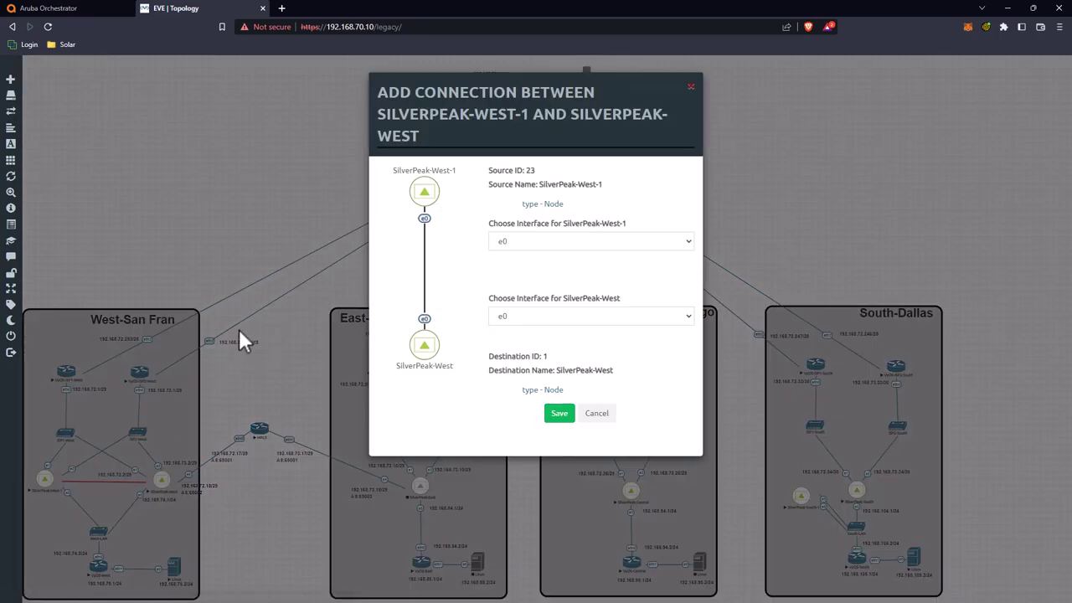
left_click(553, 243)
left_click(536, 305)
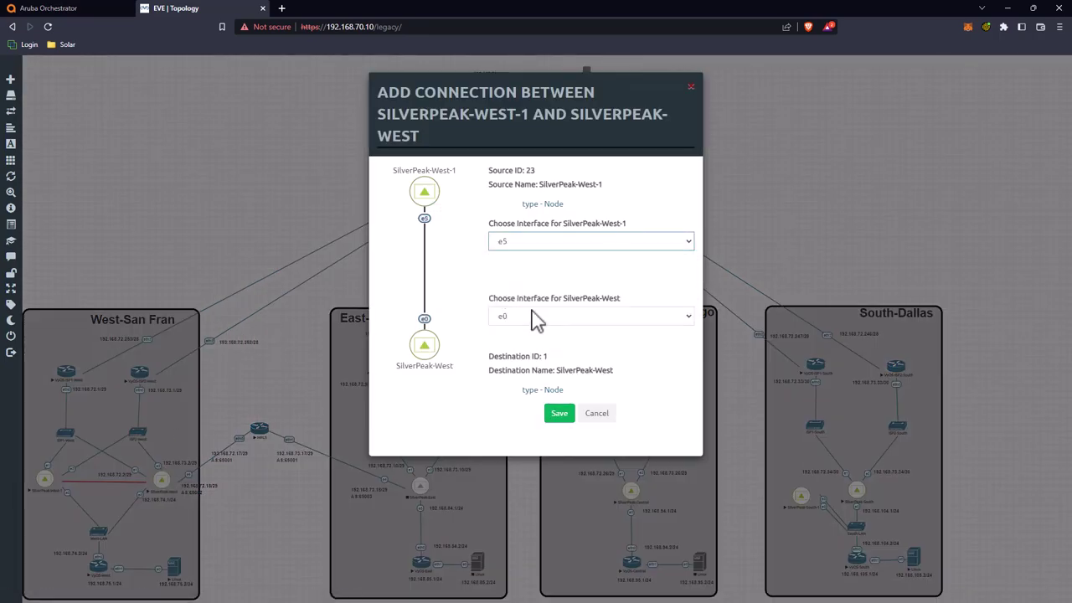
left_click(529, 319)
left_click(516, 379)
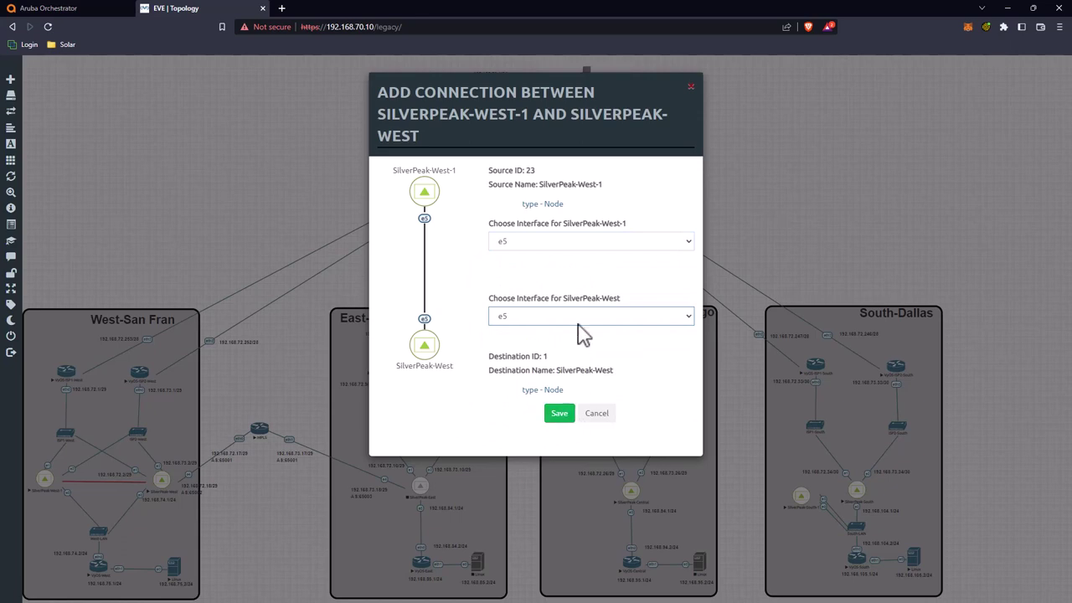
left_click(561, 412)
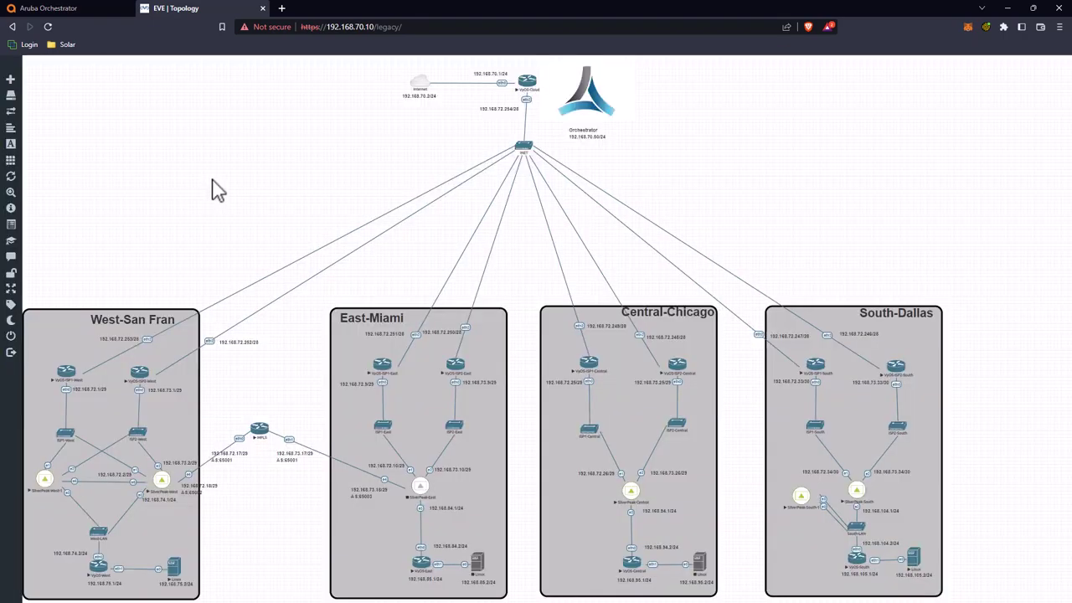
Switch to Aruba Orchestrator and open the individual appliance managers of SilverPeak-West and SilverPeak-West-1 in separate browser tabs
left_click(99, 9)
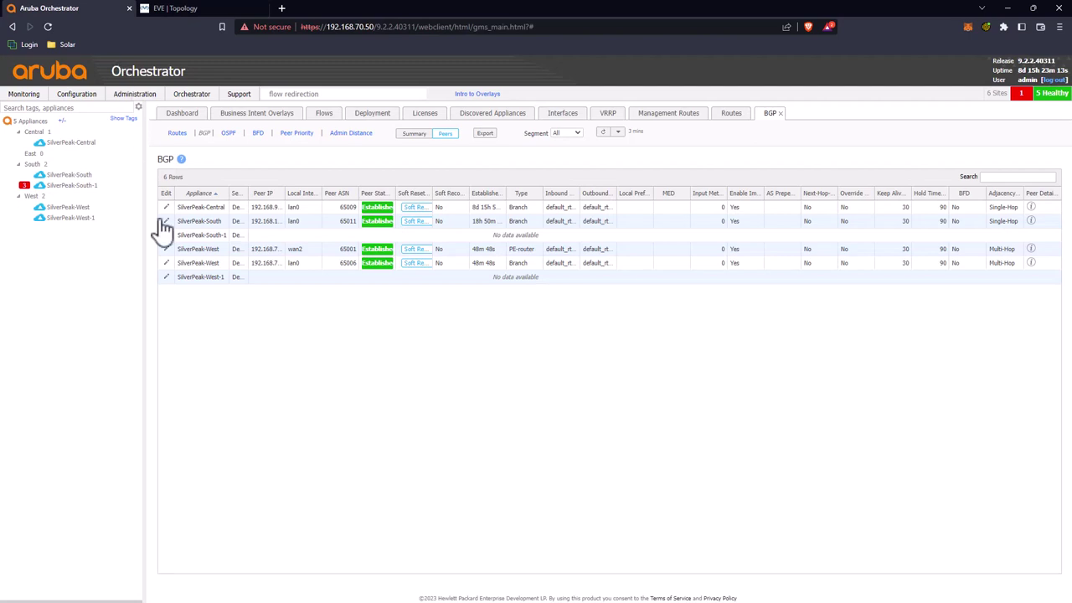
right_click(87, 216)
left_click(102, 211)
left_click(41, 10)
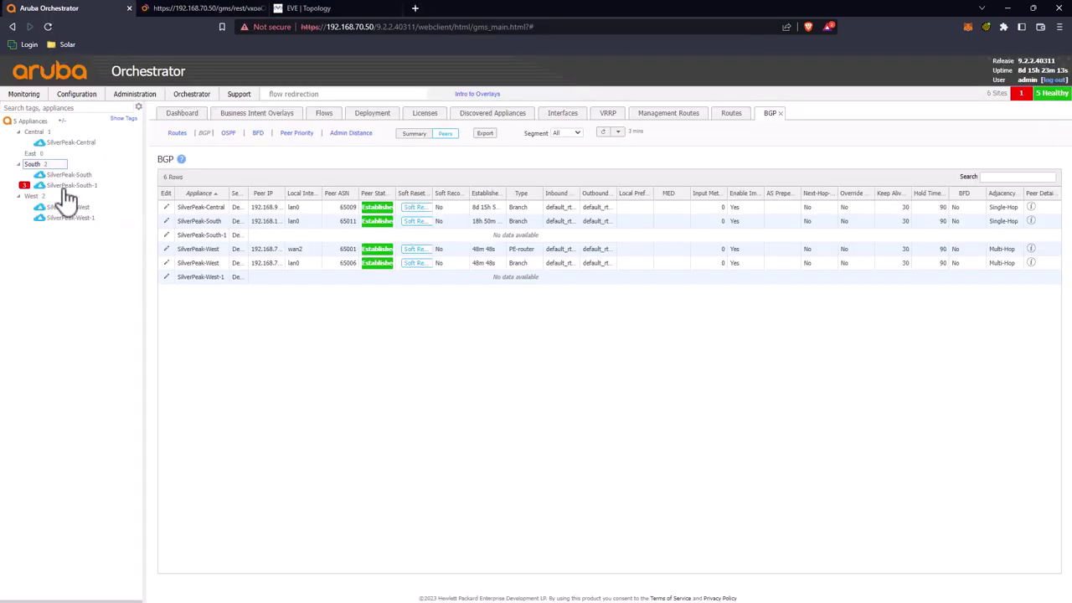
right_click(72, 223)
left_click(105, 232)
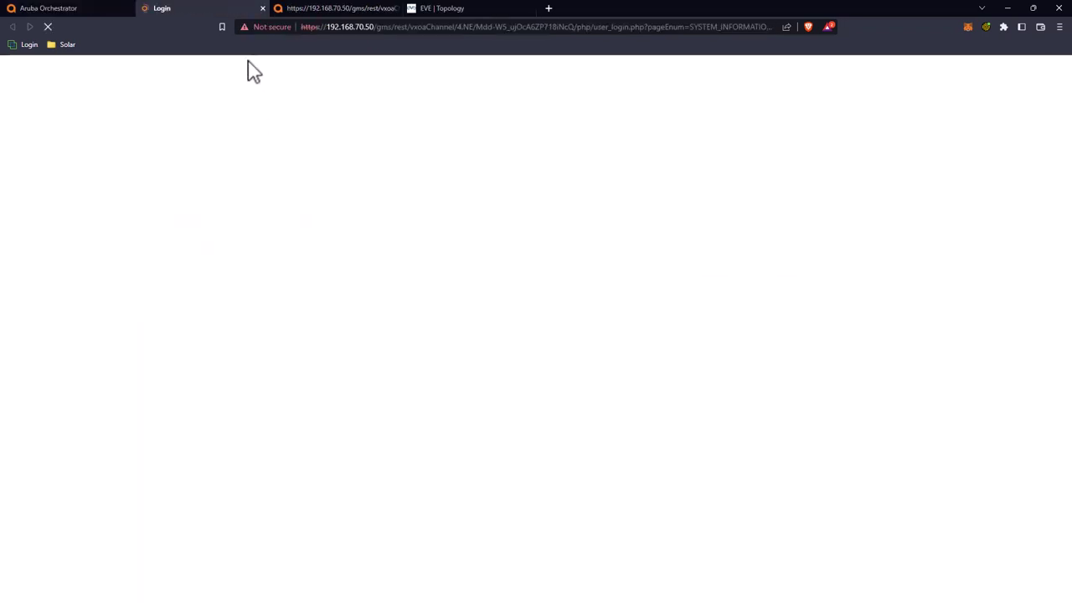
left_click_drag(316, 9, 179, 9)
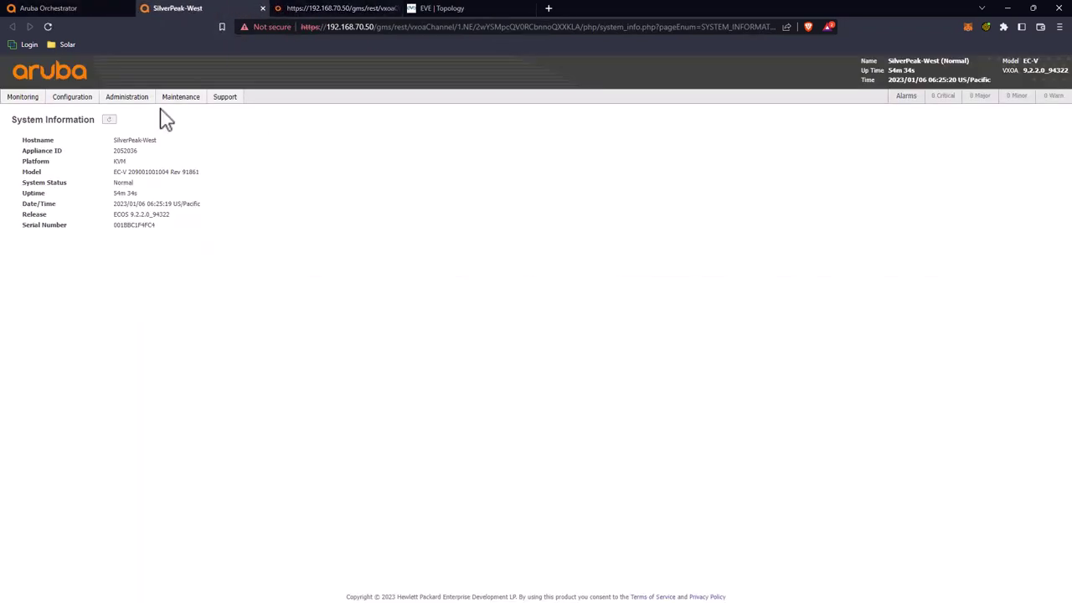
Open Flow Redirection on SilverPeak-West and SilverPeak-West-1, and check the available interface choices on SilverPeak-West-1
mouse_move(89, 105)
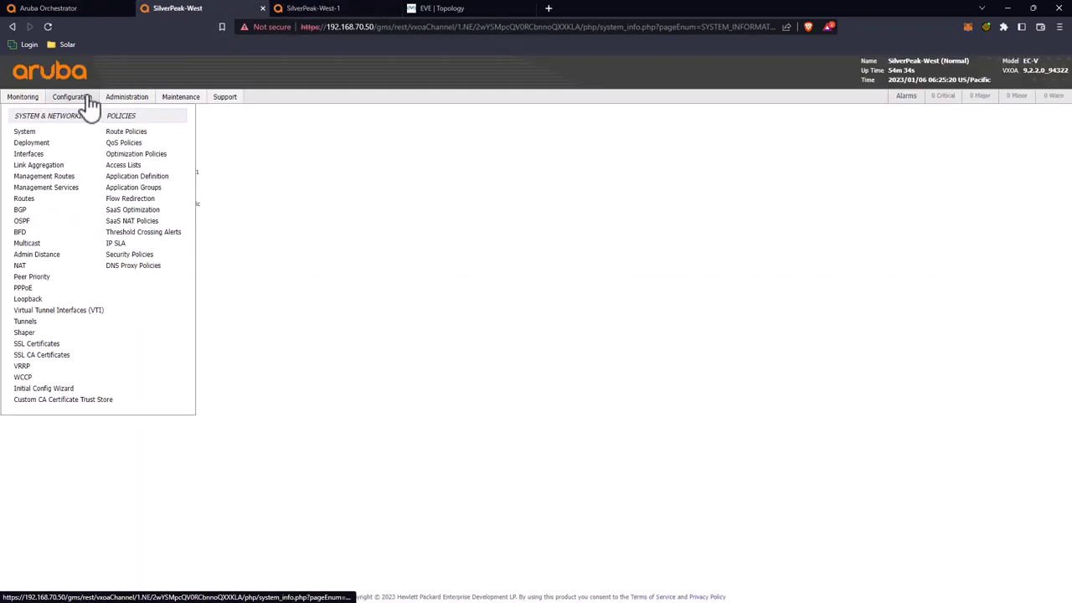
left_click(159, 199)
left_click(316, 4)
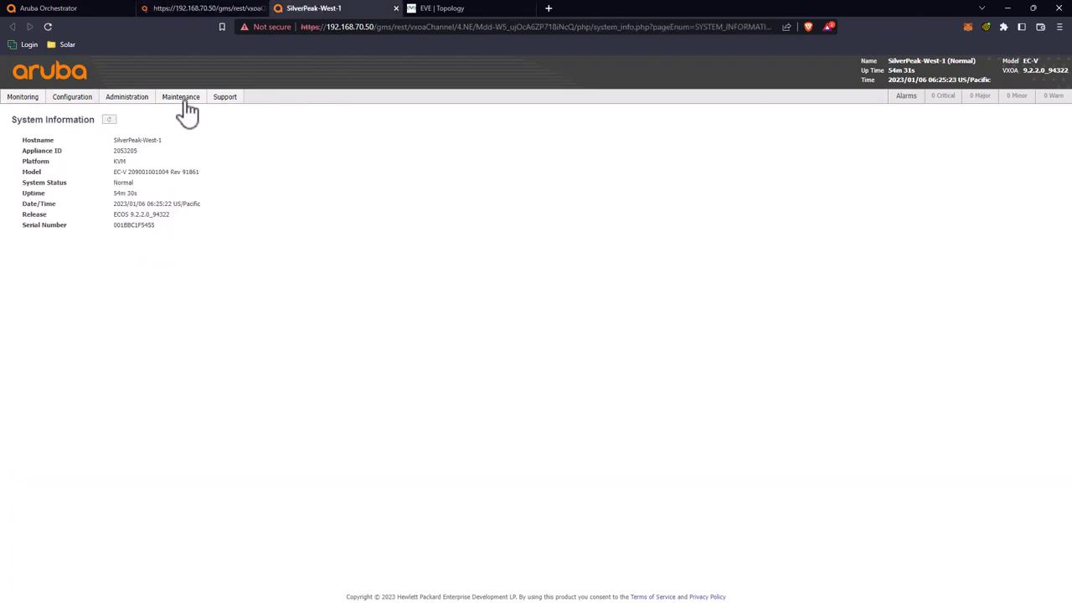
mouse_move(83, 107)
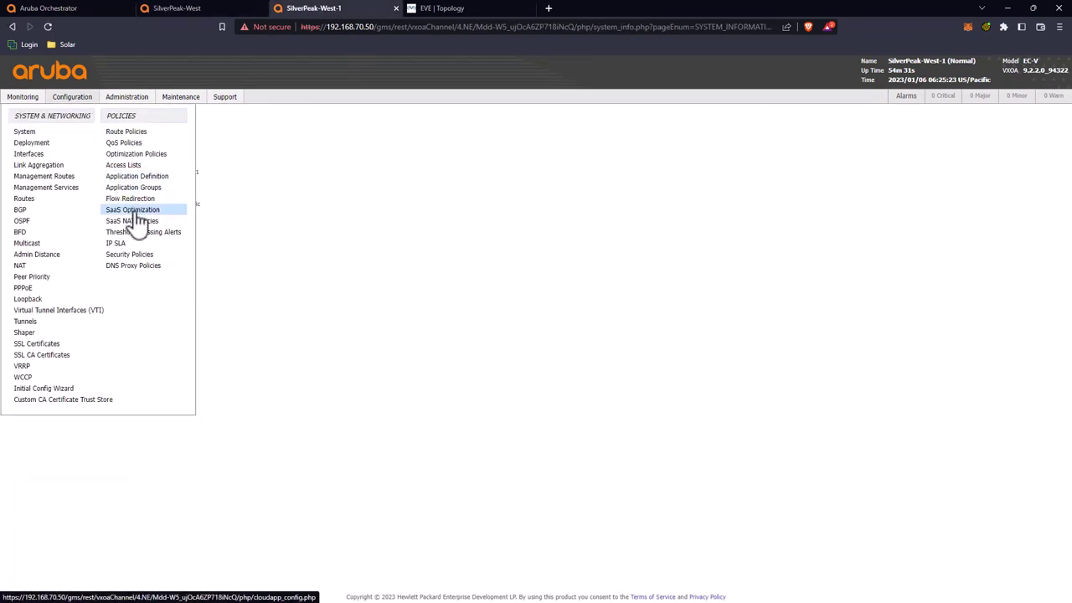
left_click(130, 201)
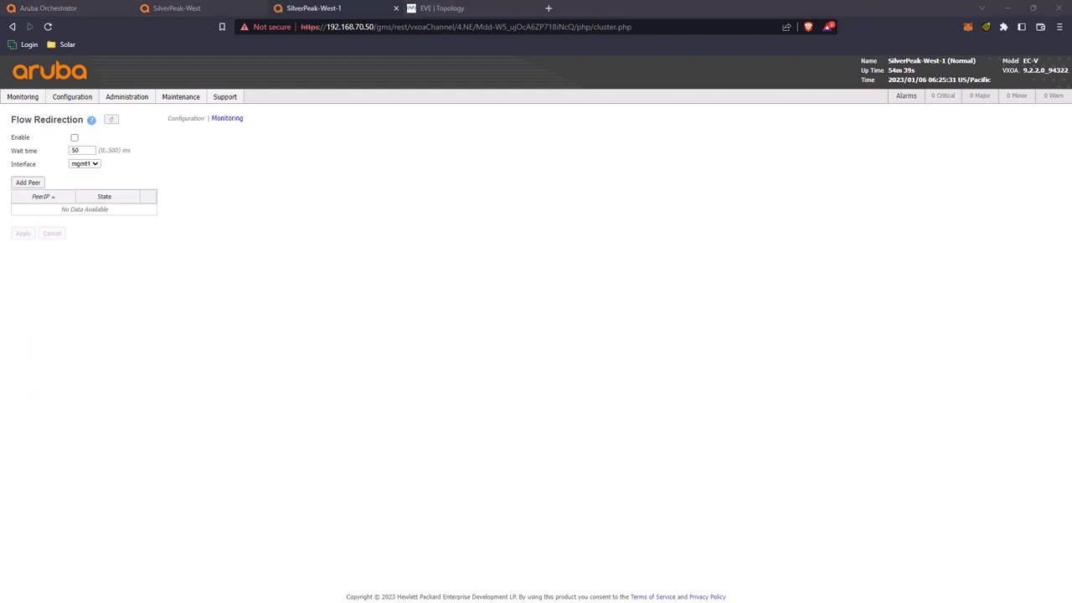
left_click(90, 164)
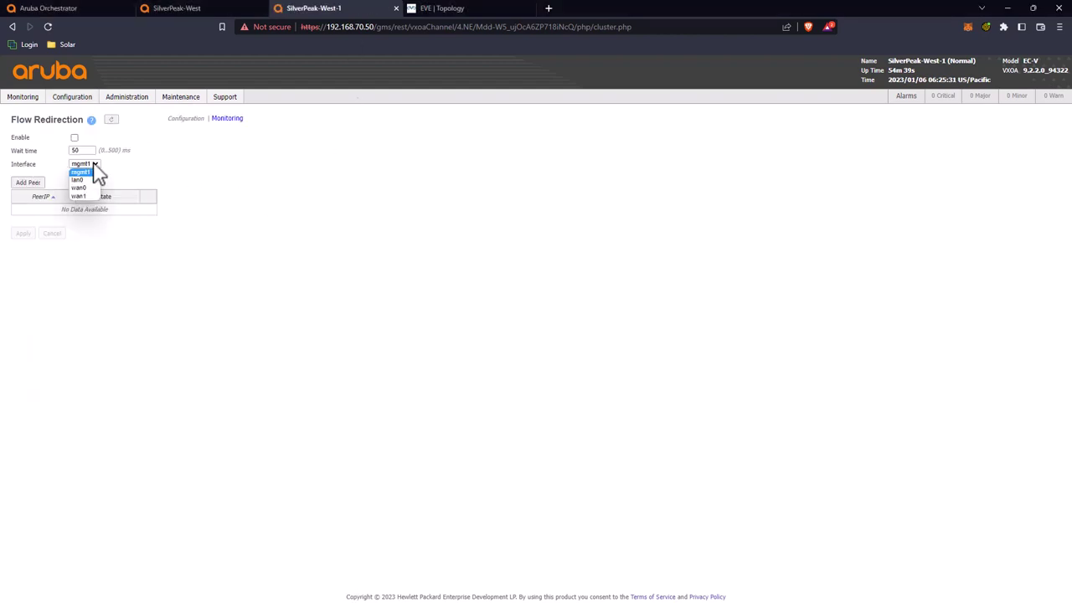
left_click(209, 183)
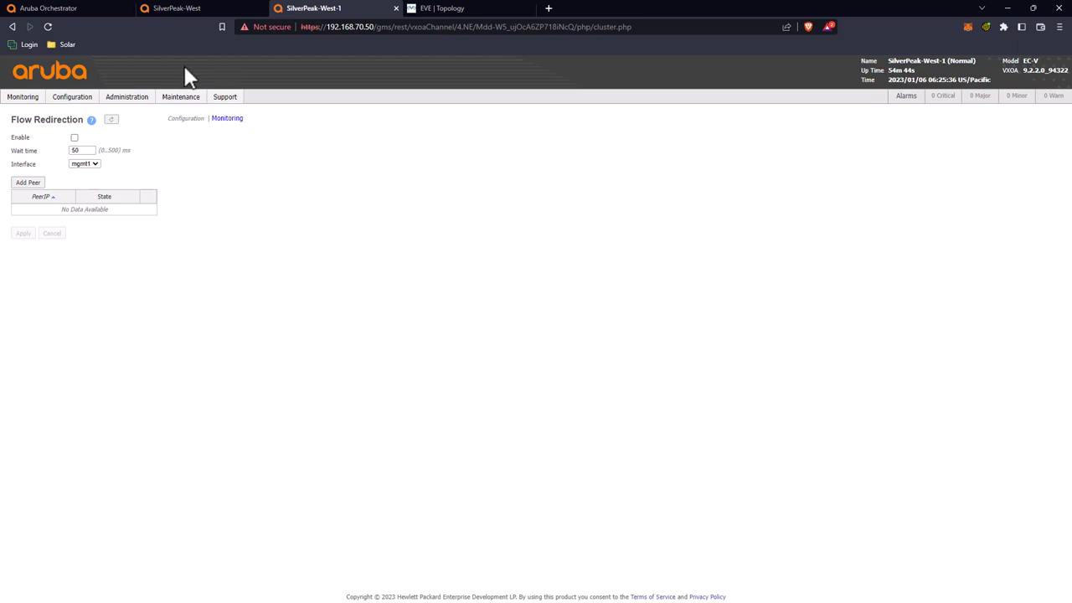
Set the mgmt1 address on SilverPeak-West to 192.0.2.1/30 from its interface settings and apply the change
left_click(220, 8)
mouse_move(79, 108)
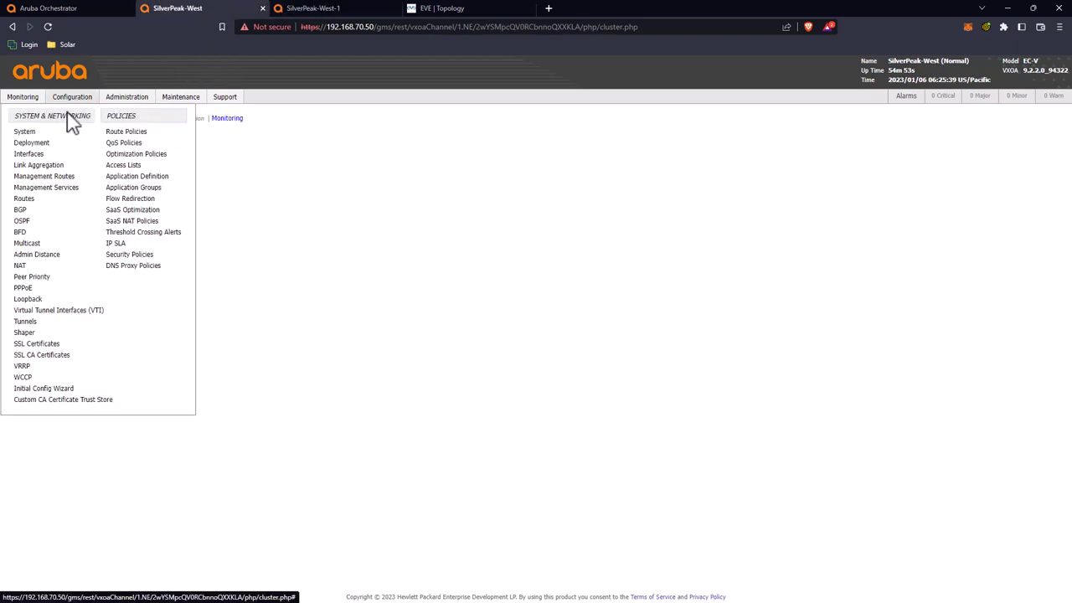
left_click(33, 154)
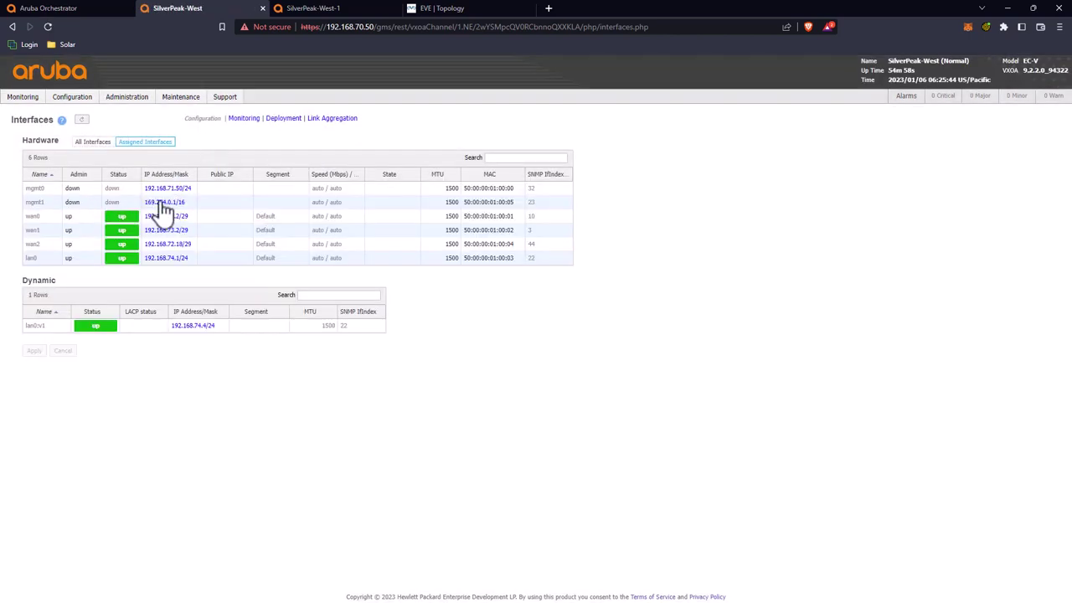
left_click(162, 203)
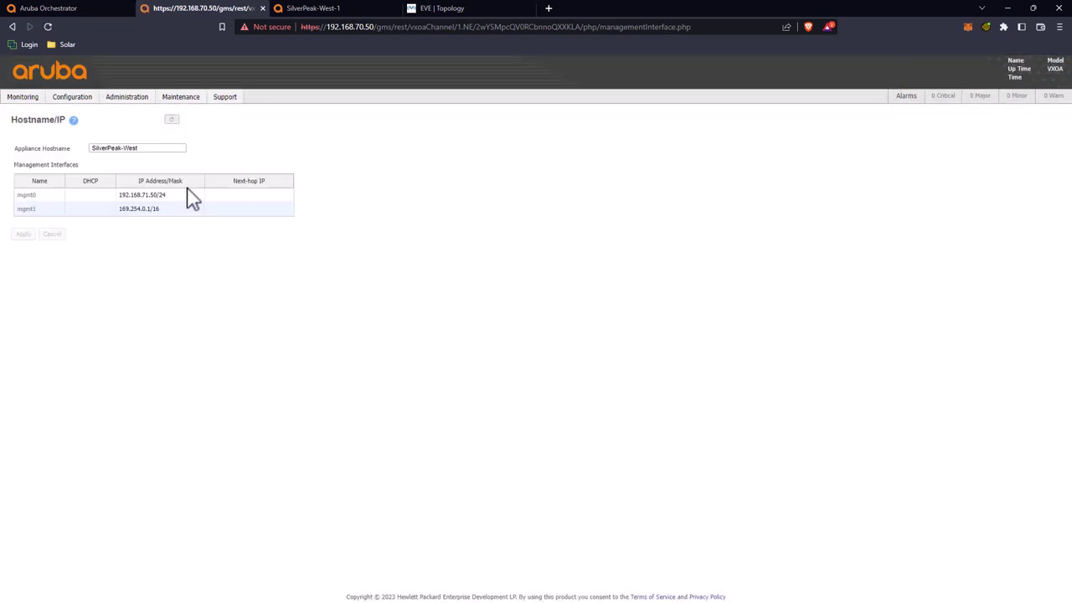
left_click(144, 208)
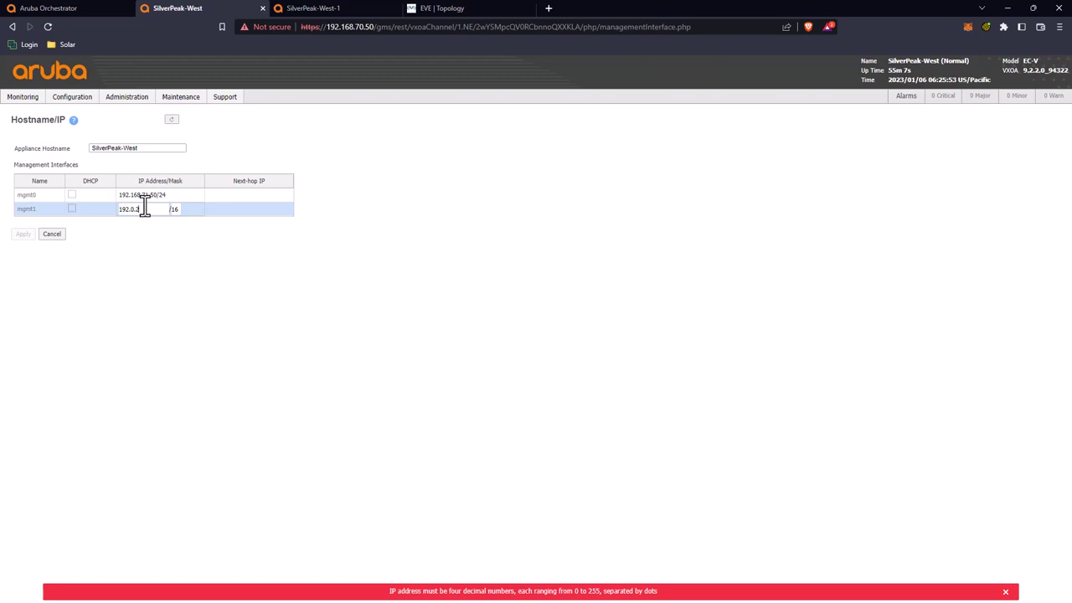
type(".1")
key("Tab")
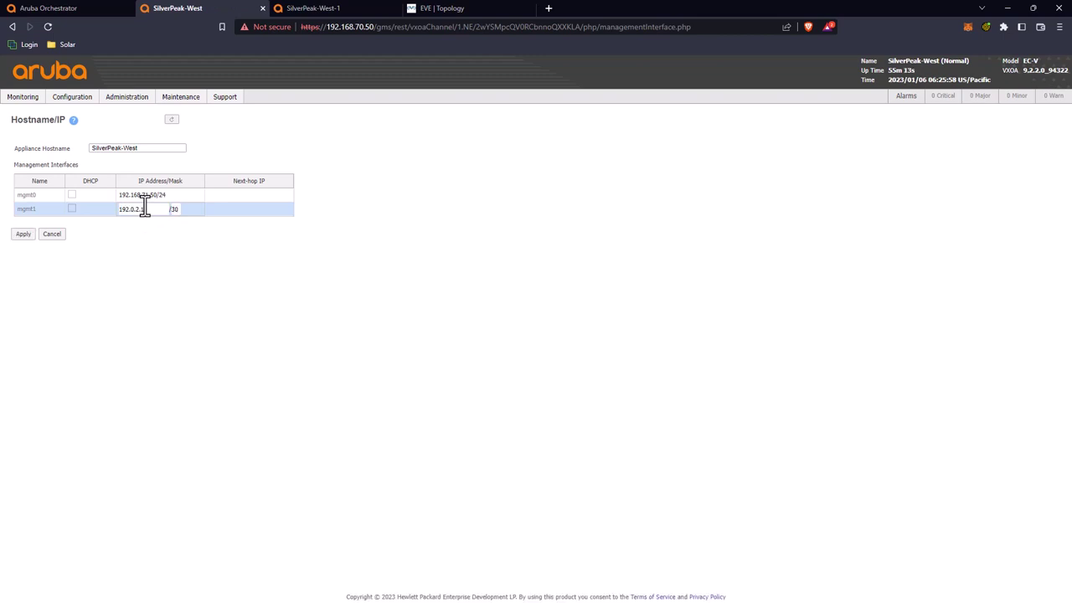
left_click_drag(142, 209, 100, 214)
left_click(22, 236)
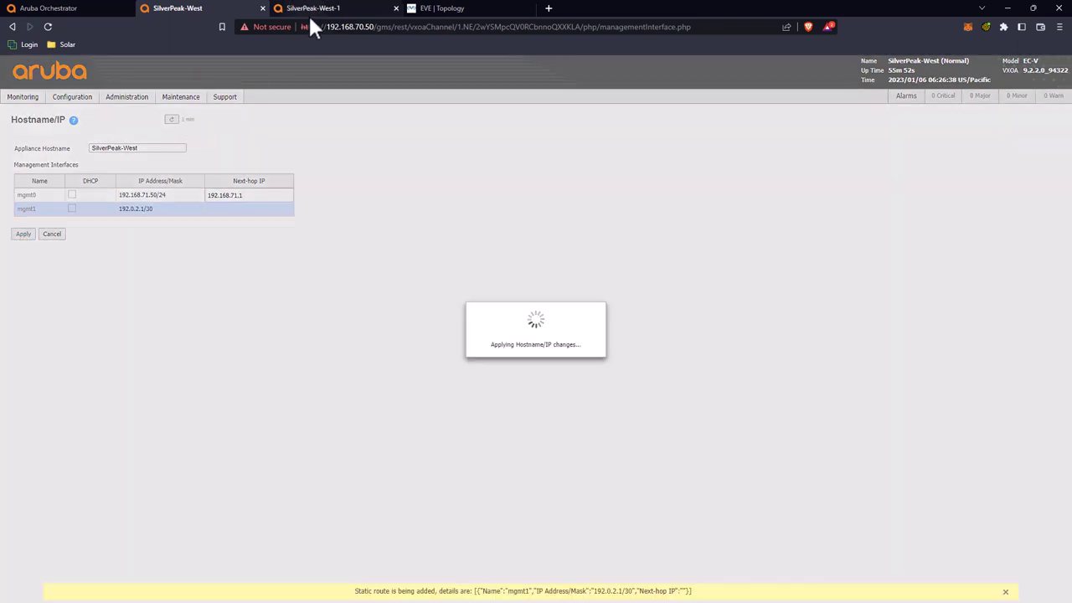
Set the mgmt1 address on SilverPeak-West-1 to 192.0.2.2/30 from its interface settings and apply the change
left_click(309, 9)
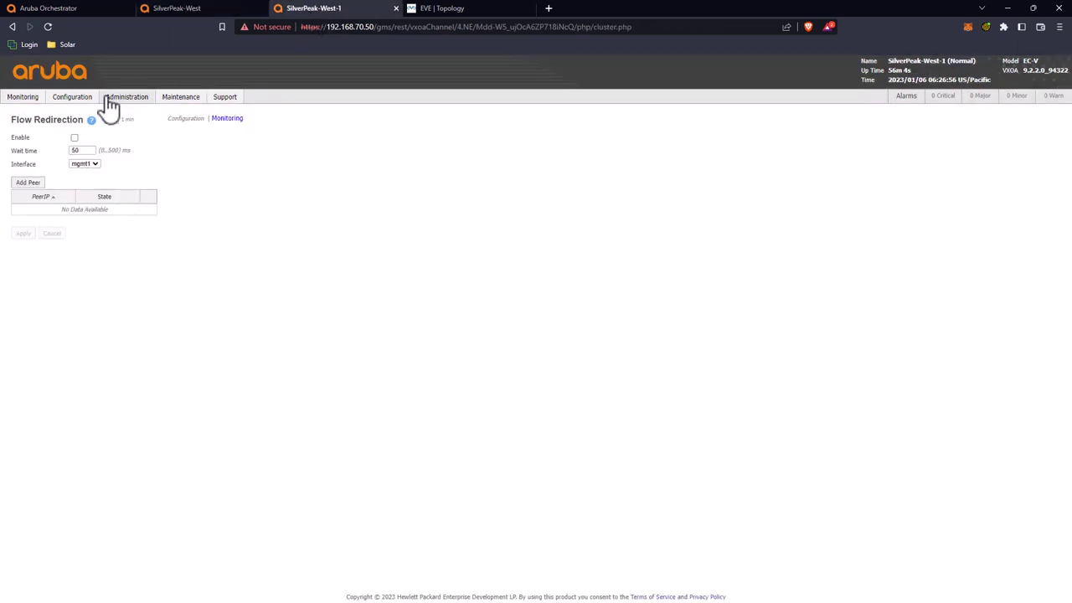
left_click(73, 103)
left_click(33, 154)
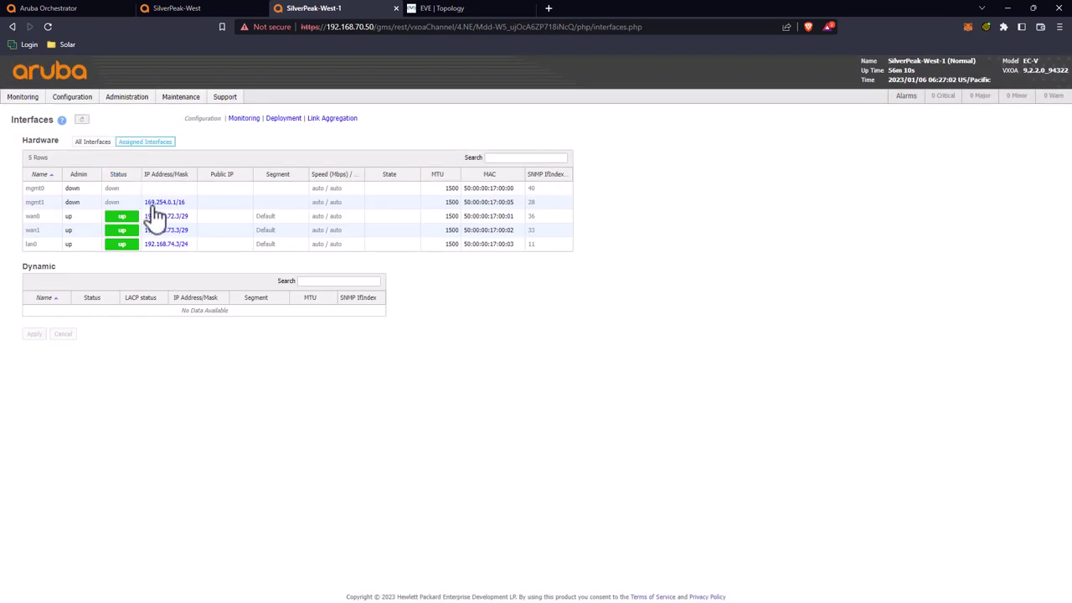
left_click(172, 205)
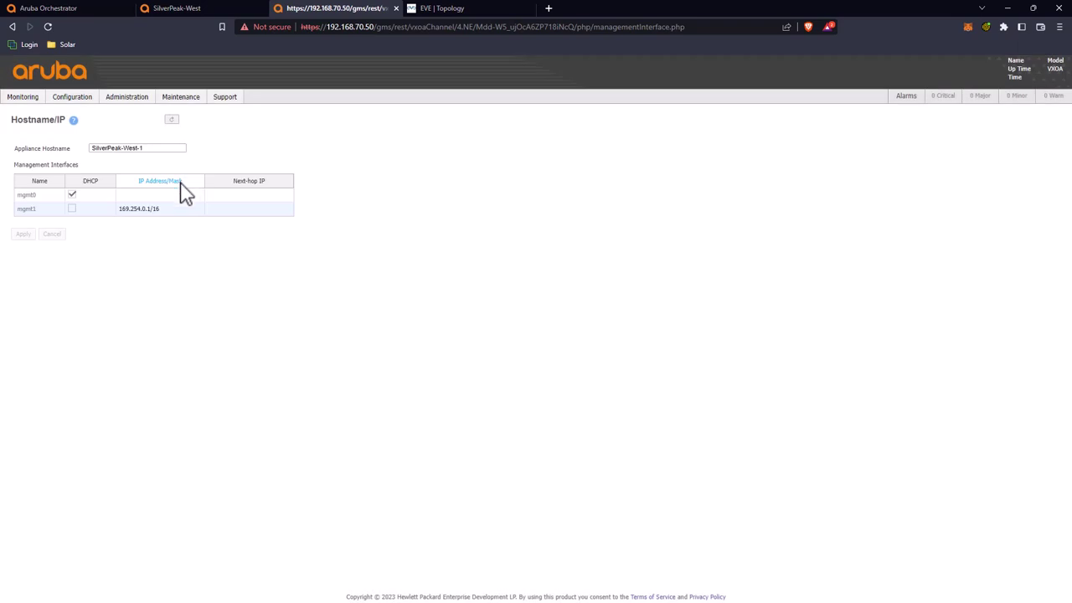
left_click(166, 211)
type("1")
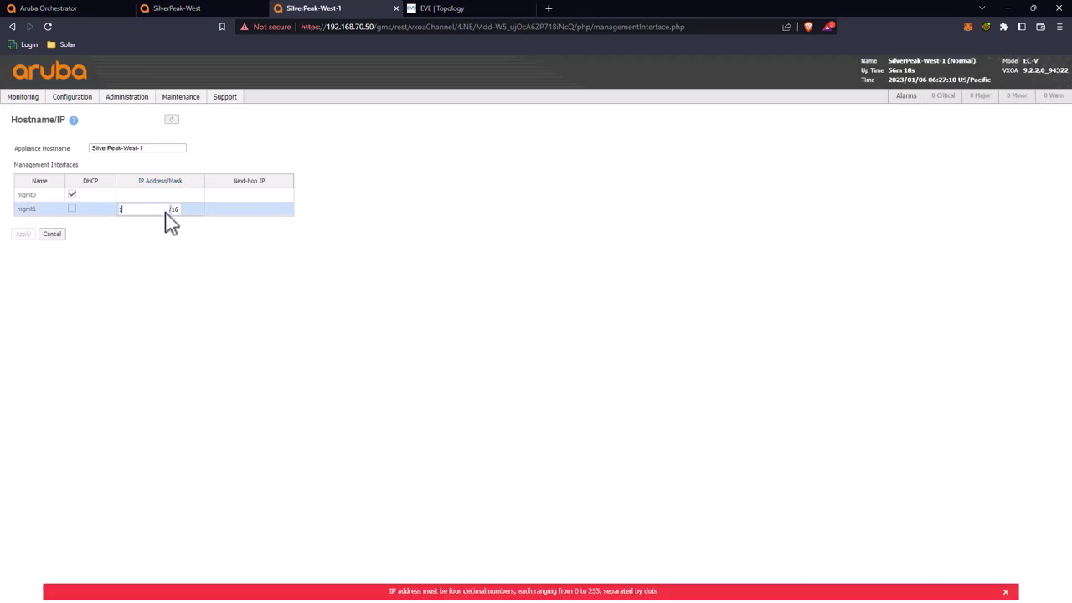
type("92.0.2.2")
key("Tab")
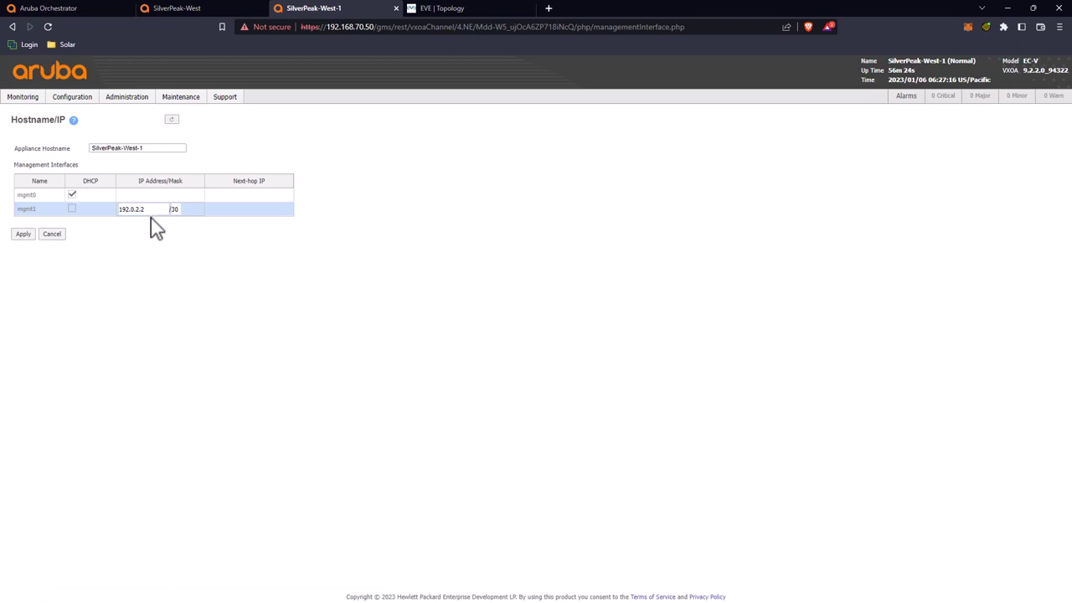
left_click(23, 234)
Set the admin state of mgmt1 on SilverPeak-West to up and apply the interface change
left_click(203, 12)
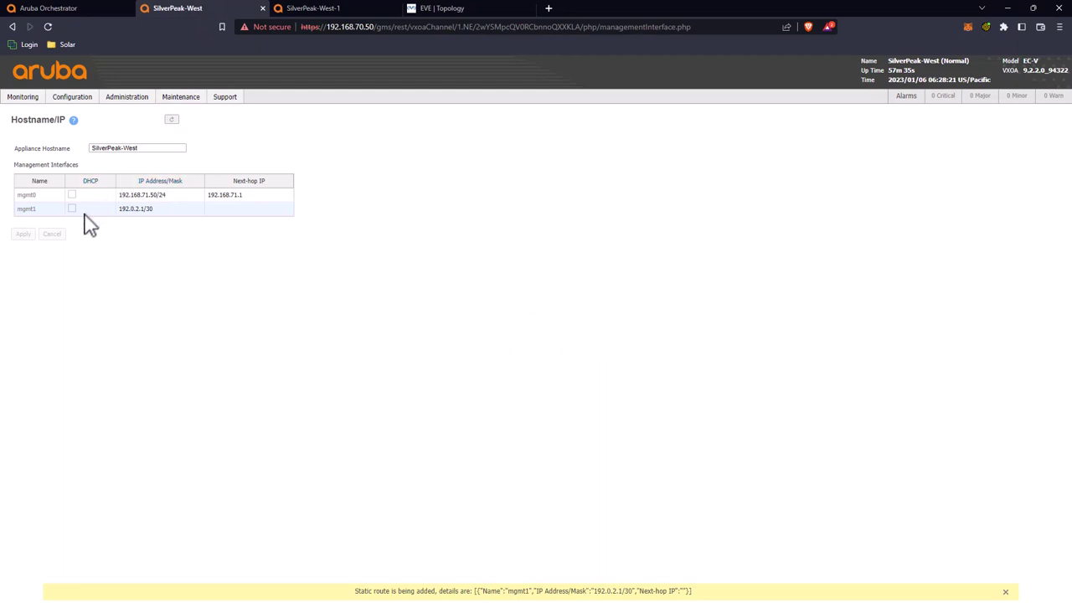
mouse_move(139, 105)
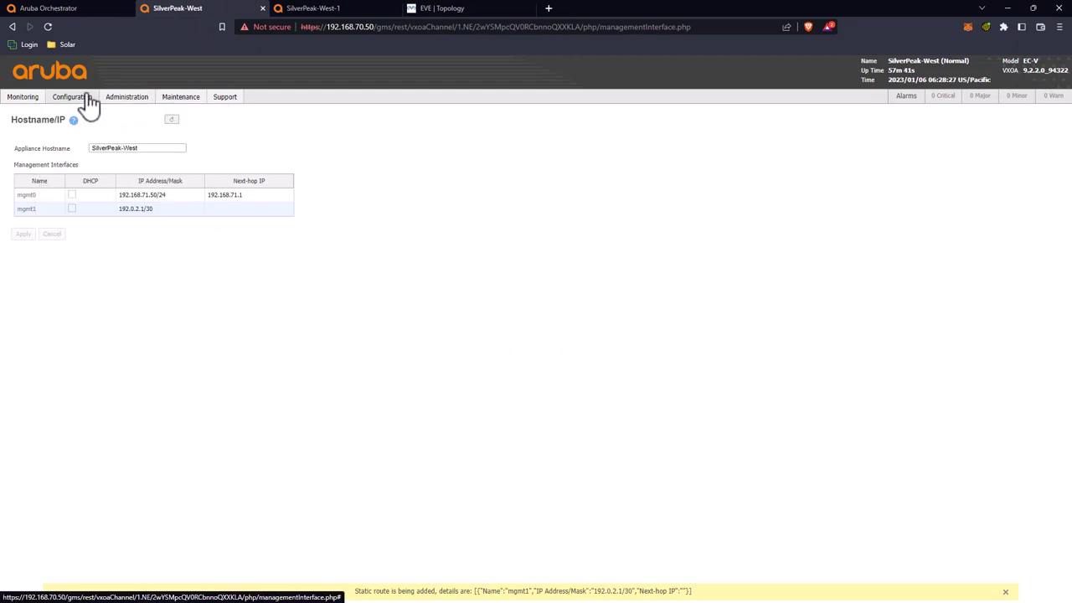
mouse_move(74, 99)
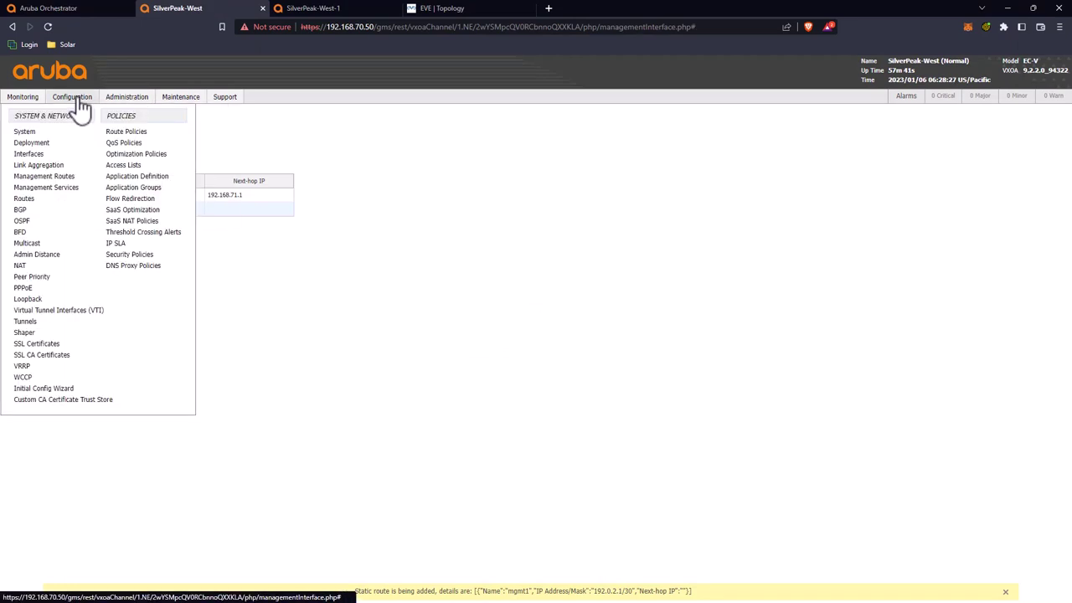
left_click(42, 154)
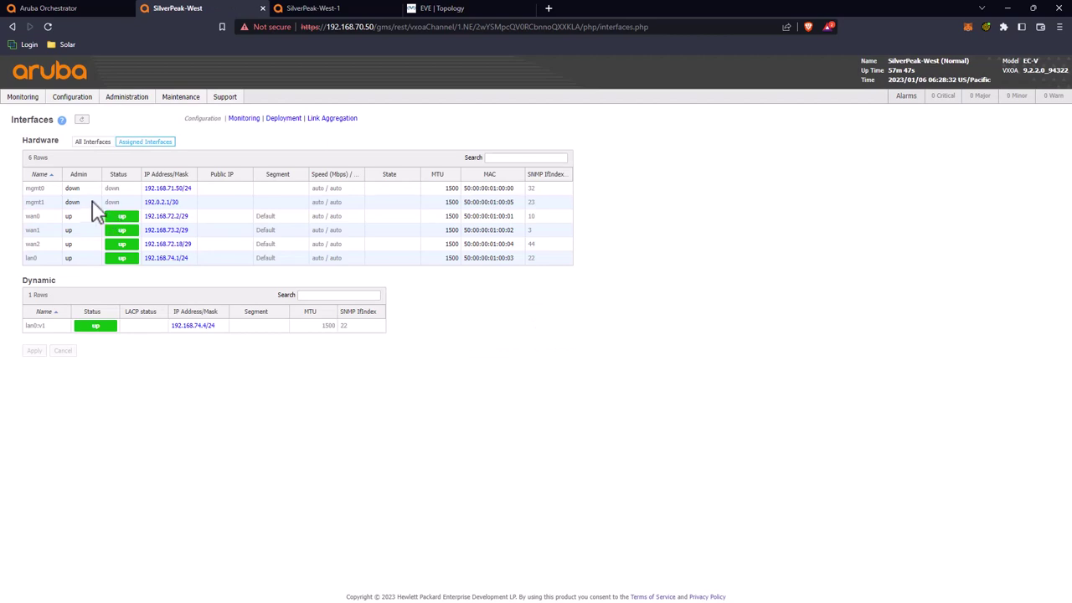
left_click(92, 202)
left_click(82, 203)
left_click(75, 220)
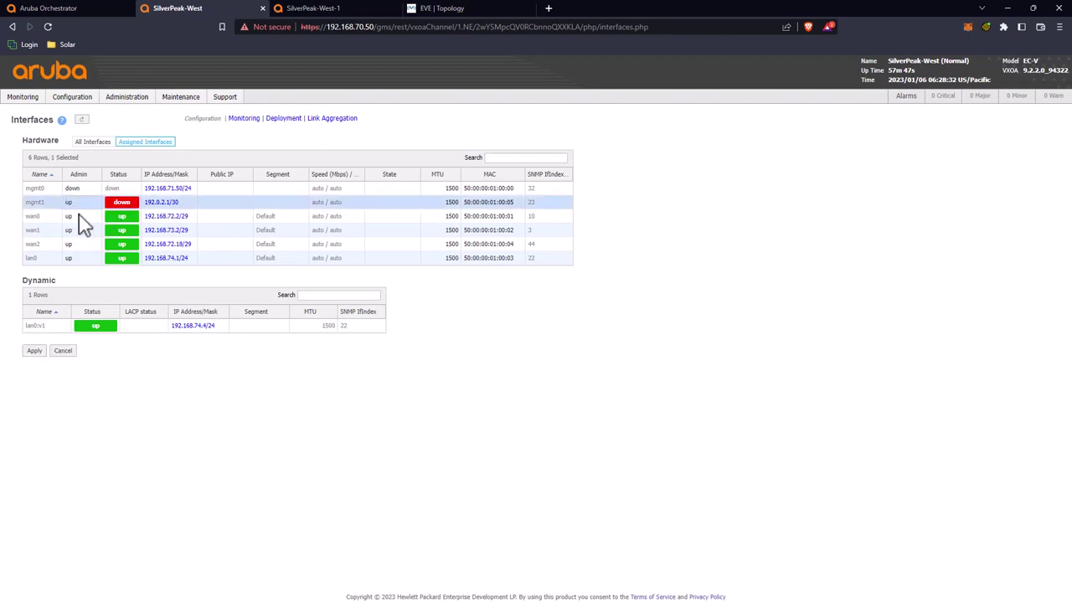
left_click(34, 351)
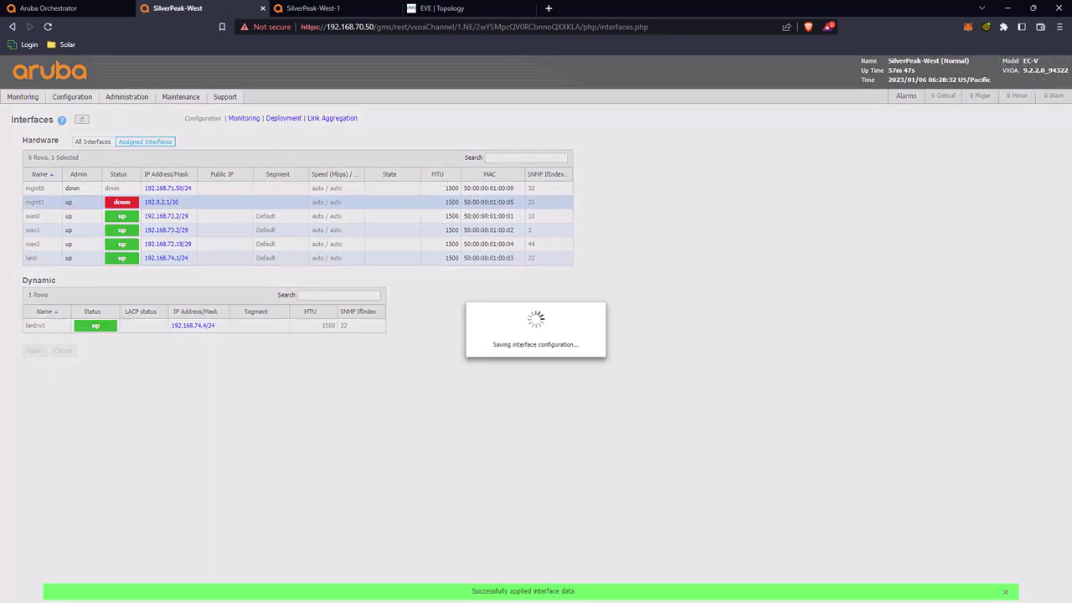
Set the admin state of mgmt1 on SilverPeak-West-1 to up and apply the interface change
key("ctrl+Tab")
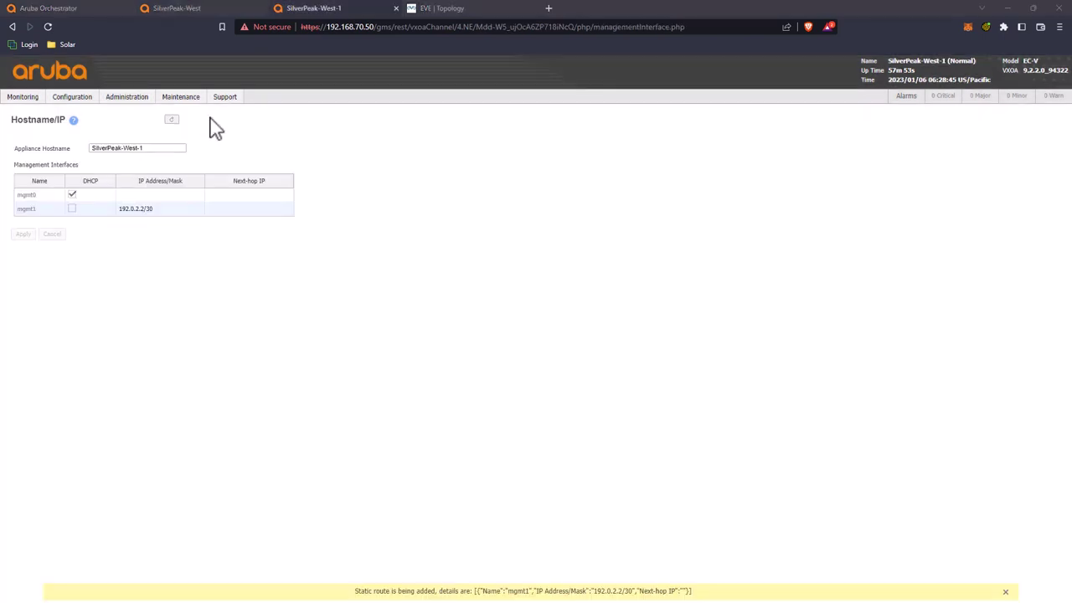
left_click(82, 98)
left_click(49, 155)
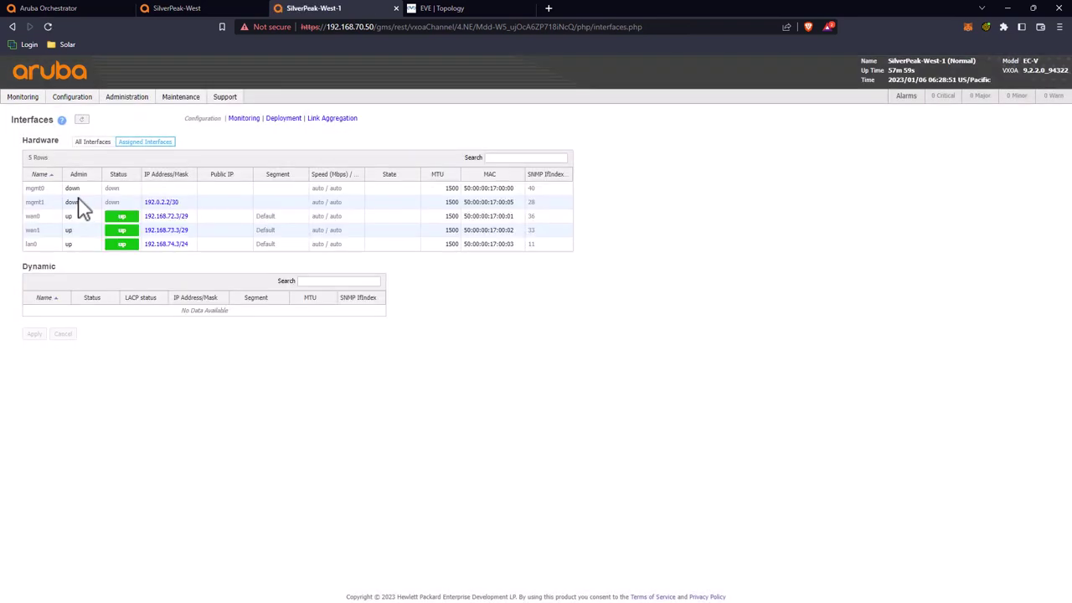
left_click(77, 203)
left_click(78, 203)
left_click(73, 211)
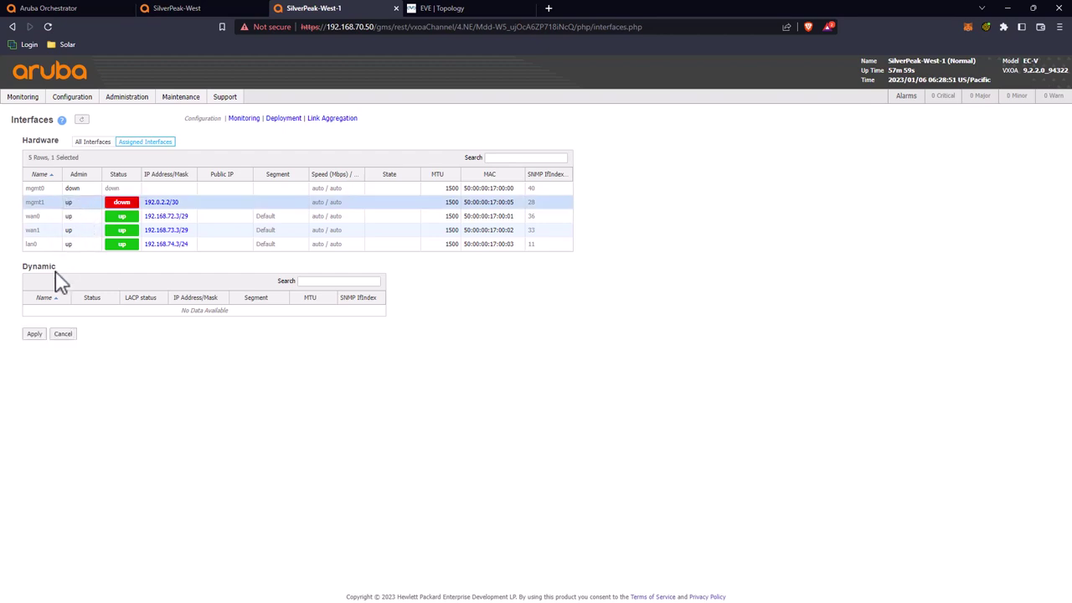
left_click(35, 333)
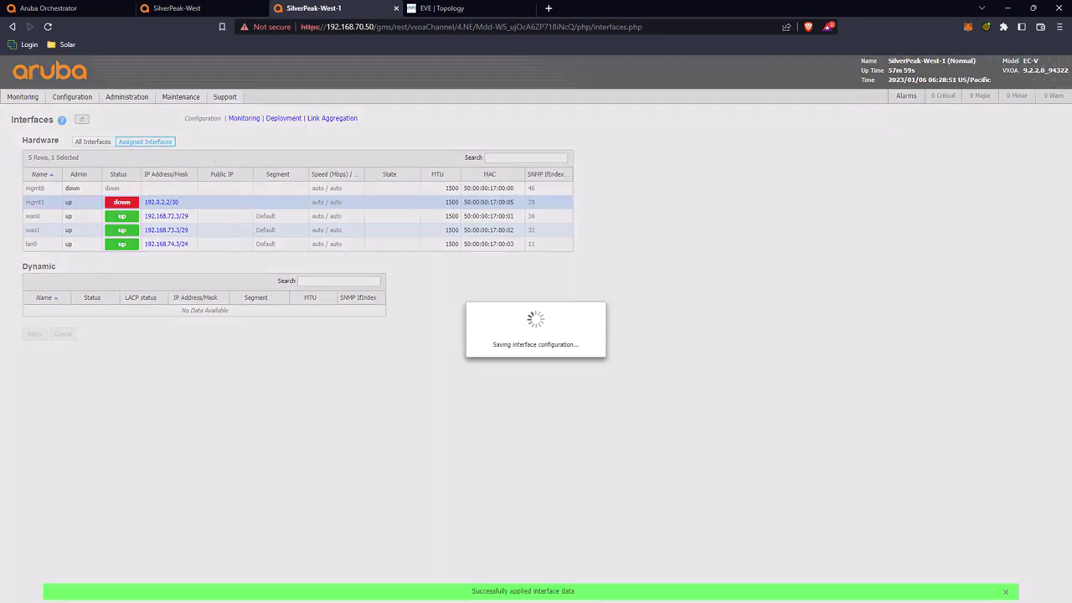
Enable Flow Redirection on SilverPeak-West over mgmt1, add peer 192.0.2.2 and apply the settings
left_click(189, 8)
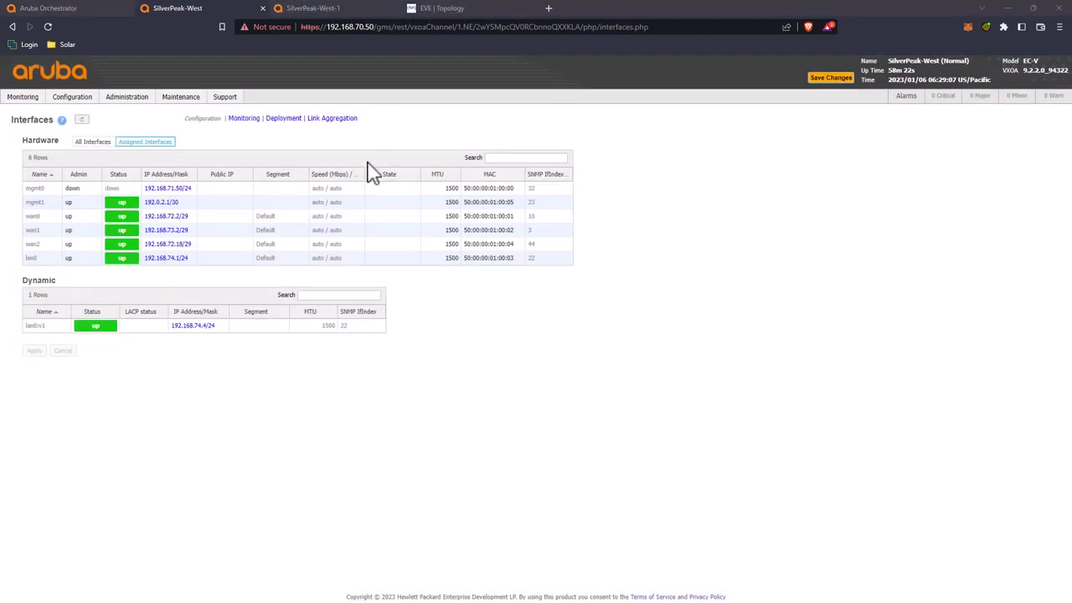
mouse_move(134, 109)
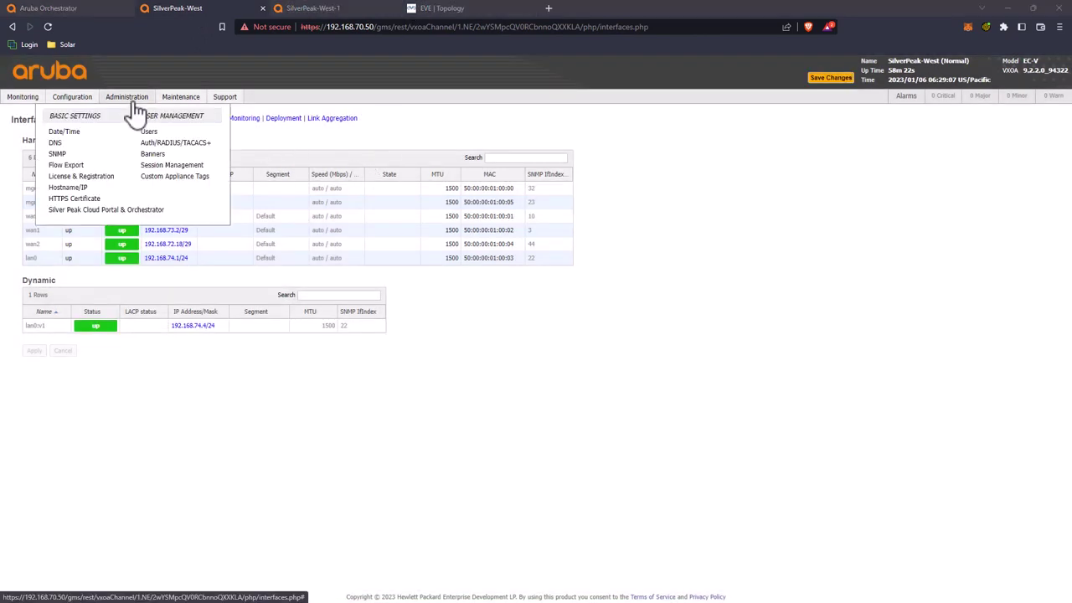
mouse_move(74, 109)
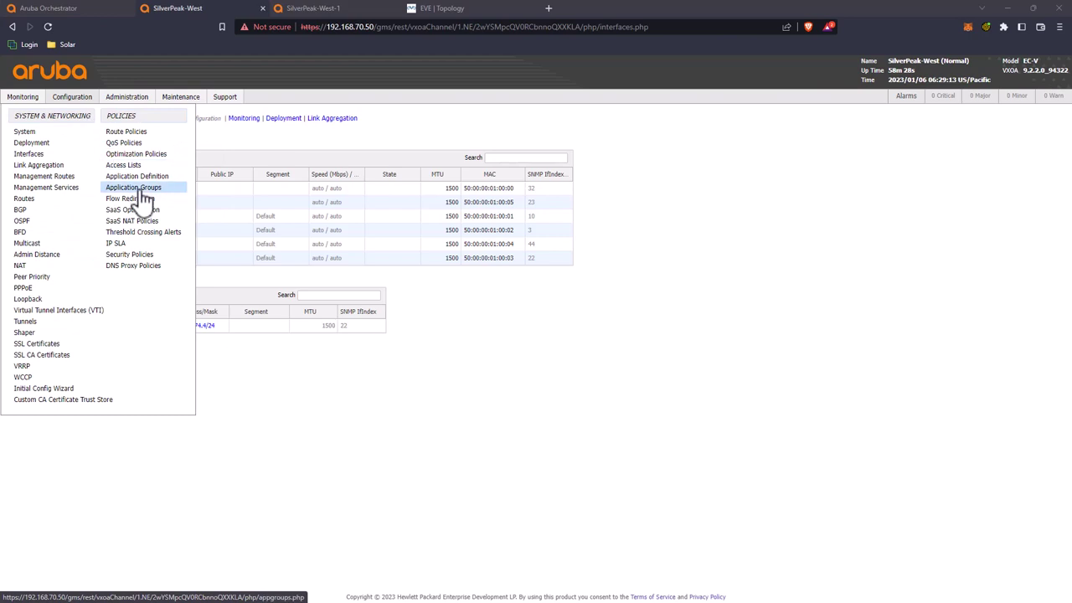
left_click(135, 199)
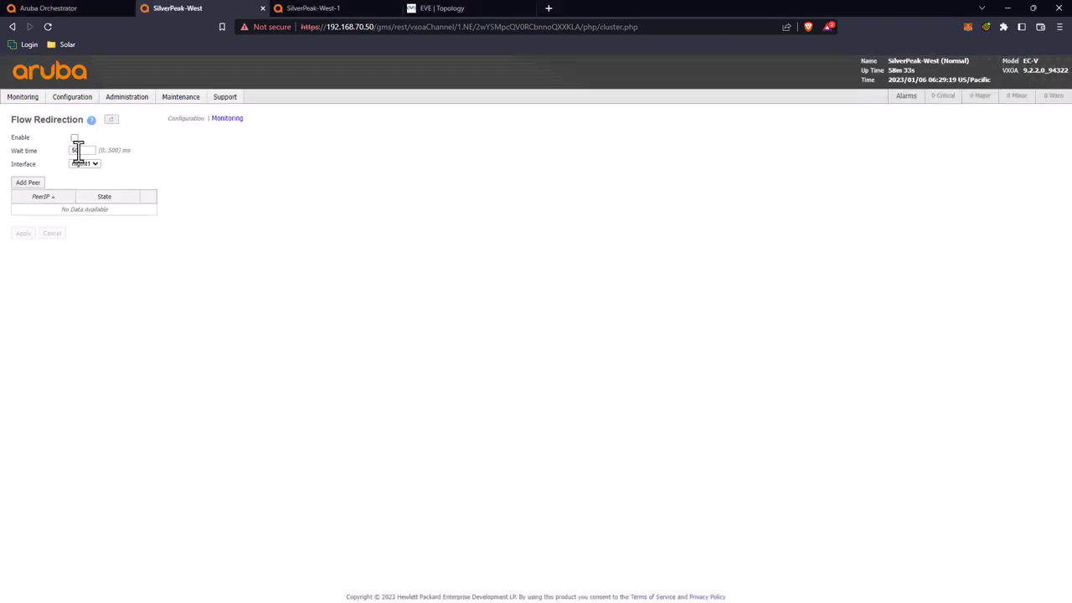
left_click(74, 138)
left_click(28, 182)
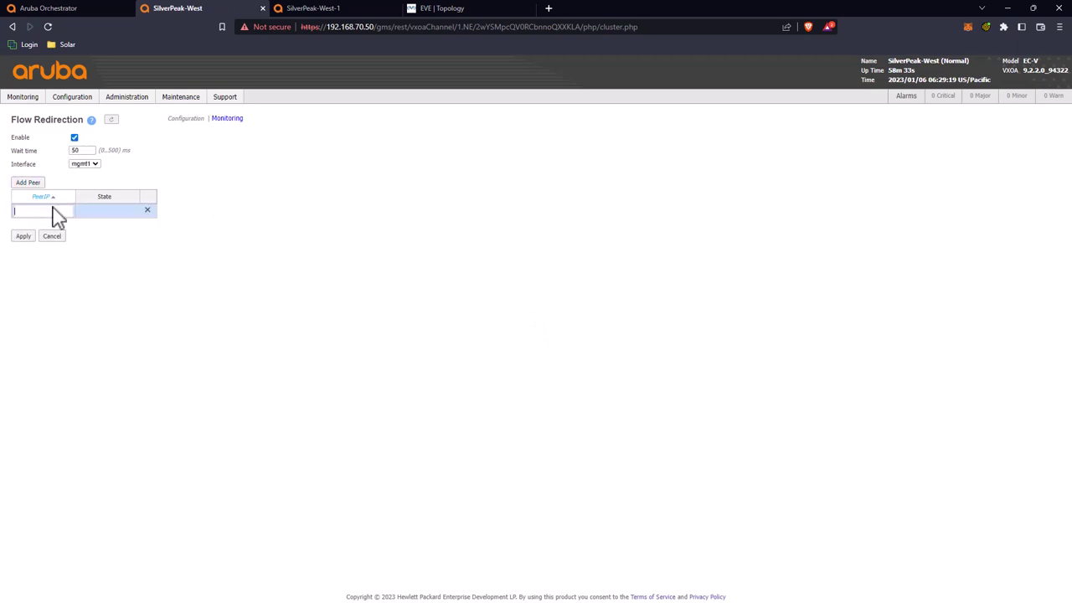
type("192")
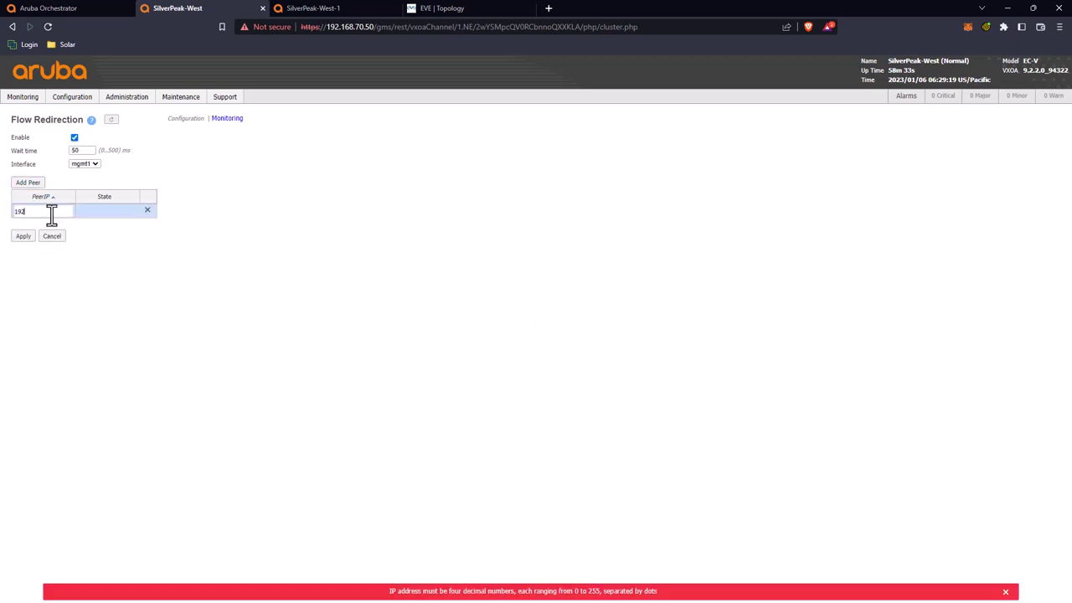
type(".0.2.2")
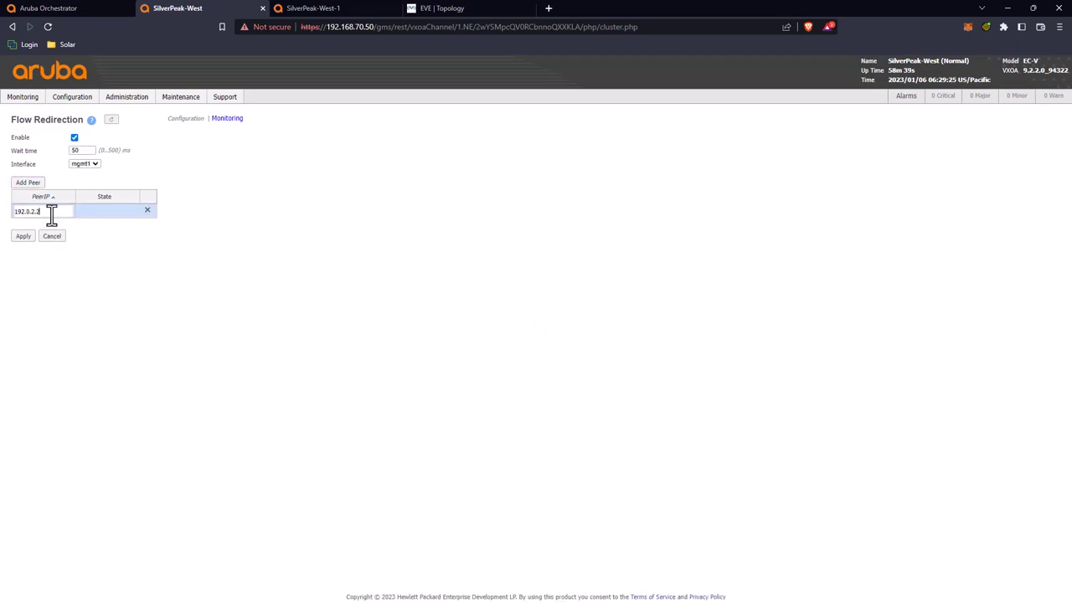
left_click(23, 236)
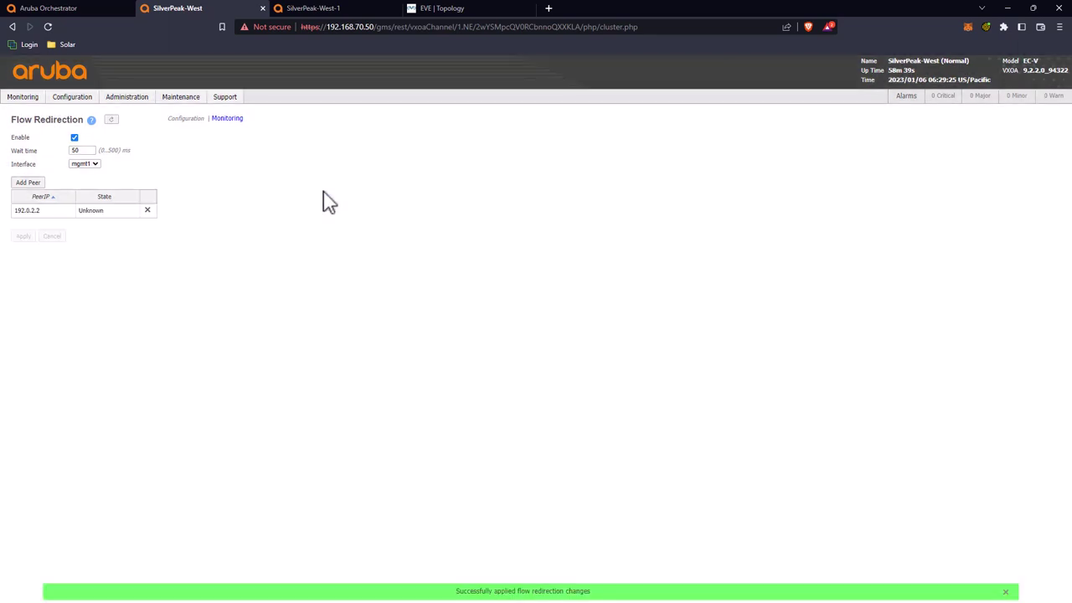
Enable Flow Redirection on SilverPeak-West-1 over mgmt1, add peer 192.0.2.1 and apply the settings
left_click(320, 8)
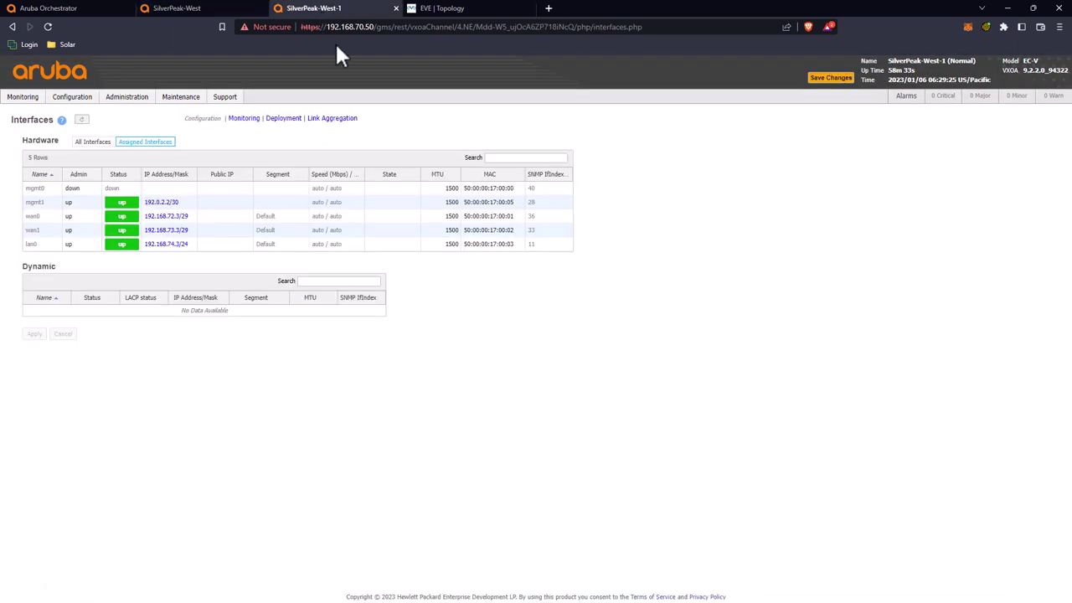
left_click(77, 98)
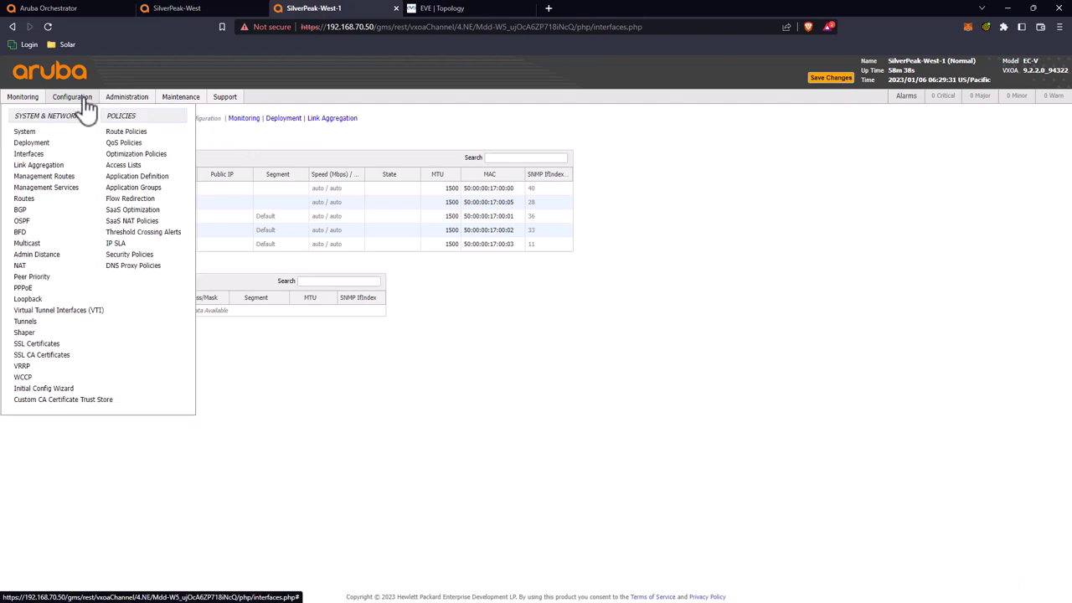
left_click(141, 205)
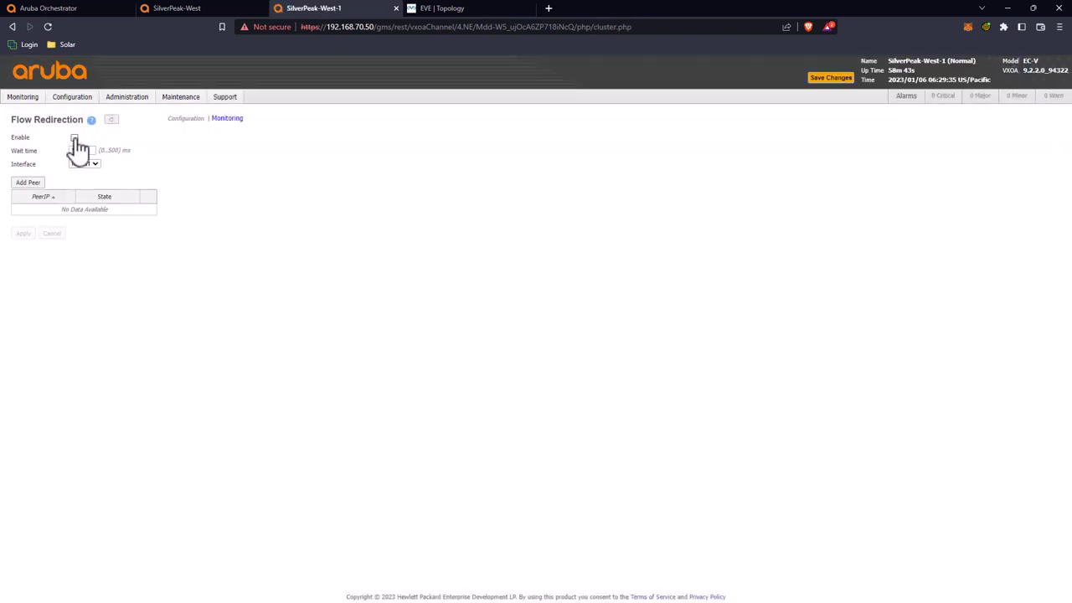
left_click(75, 138)
left_click(28, 182)
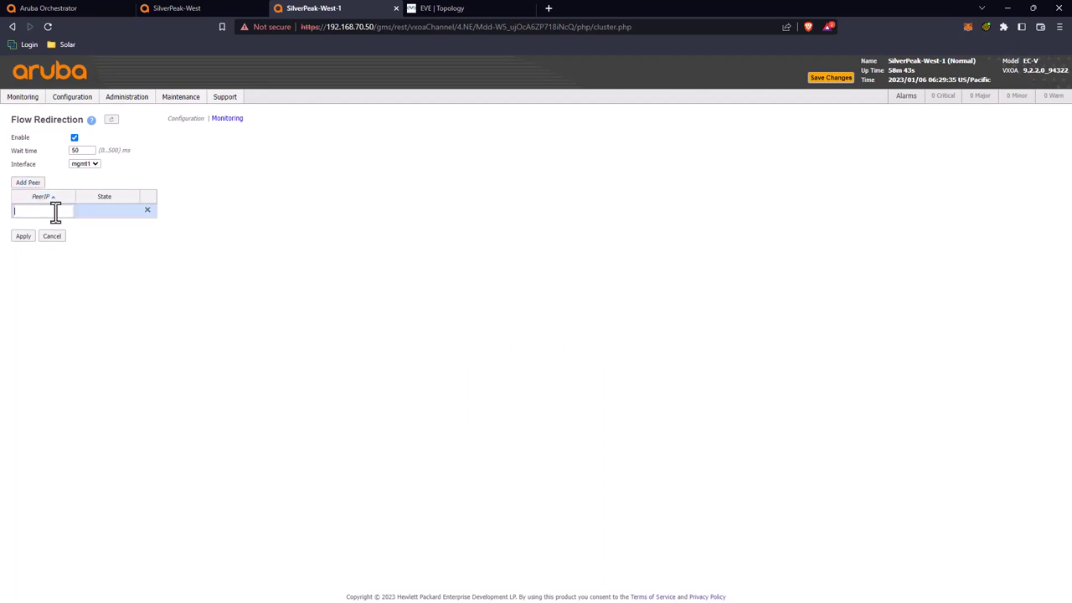
type("192.0.2.1")
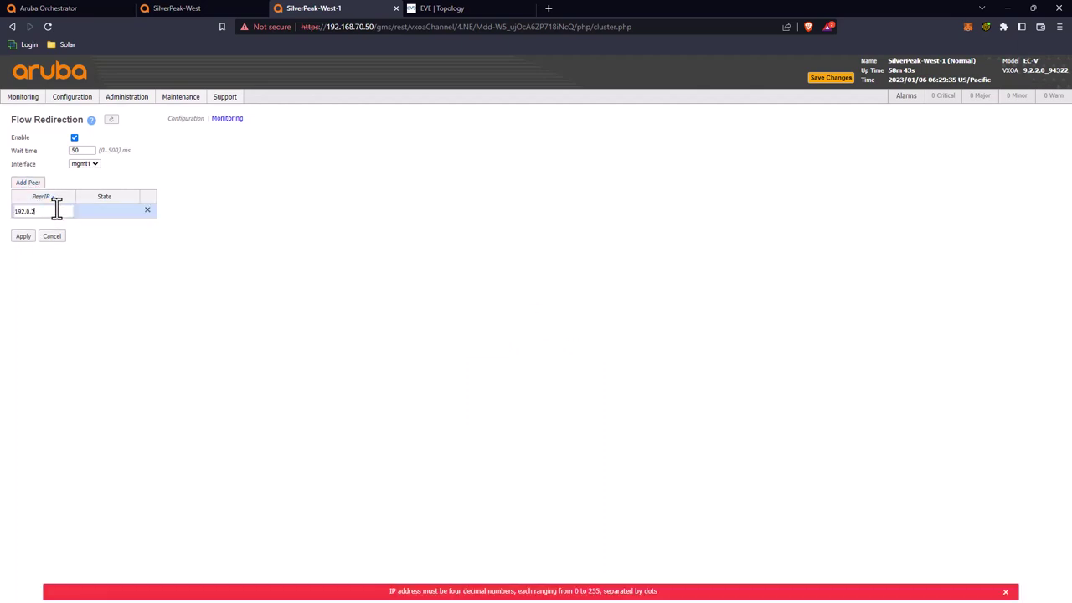
left_click(24, 236)
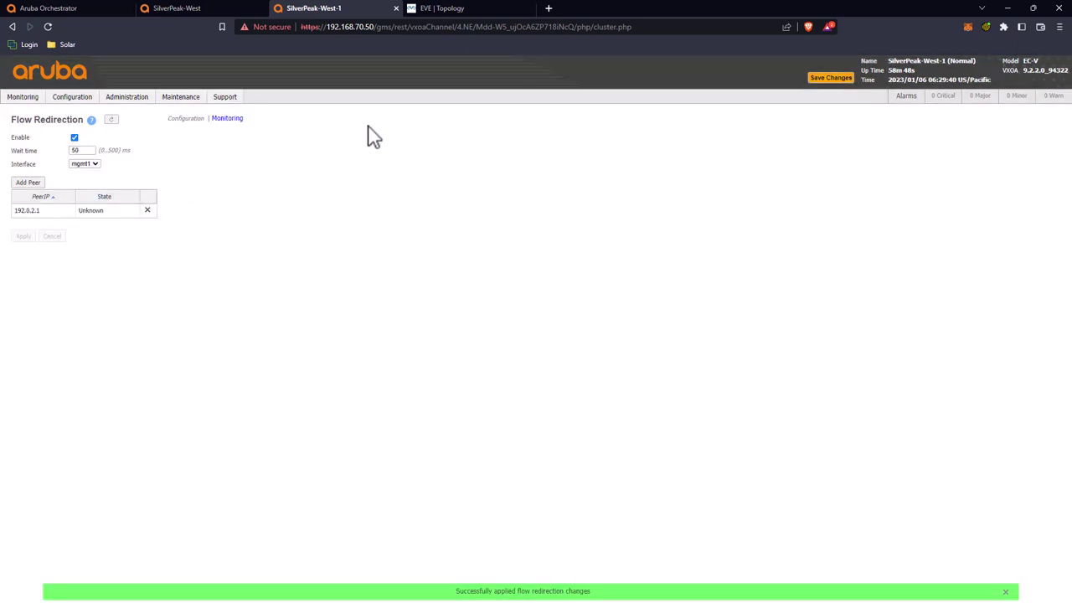
Check the flow redirection peer state on both West appliances and read the Flow Redirection help on SilverPeak-West-1
left_click(201, 8)
left_click(112, 120)
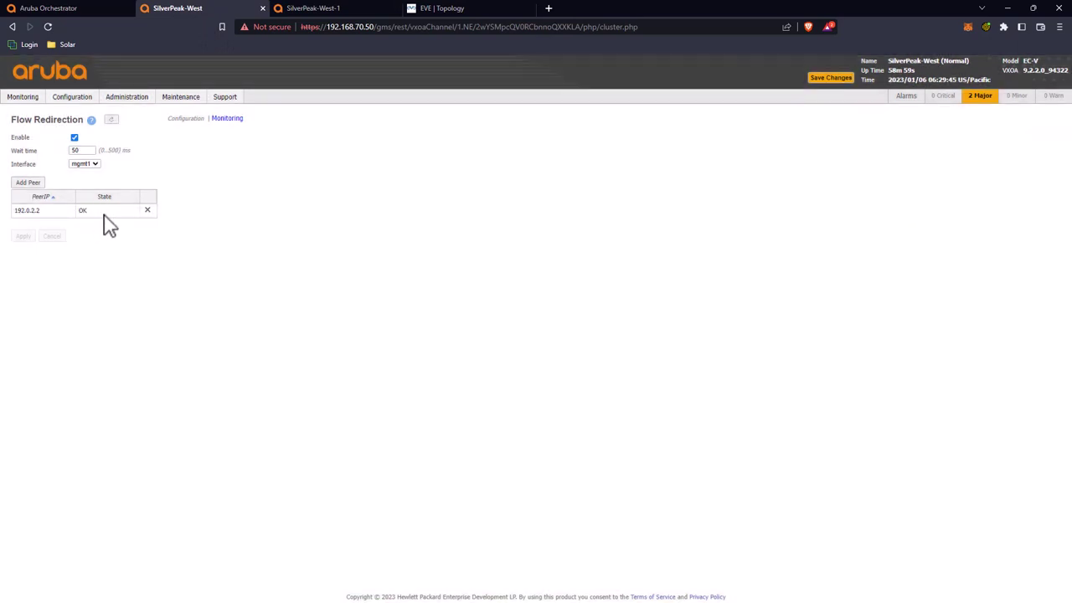
left_click(309, 7)
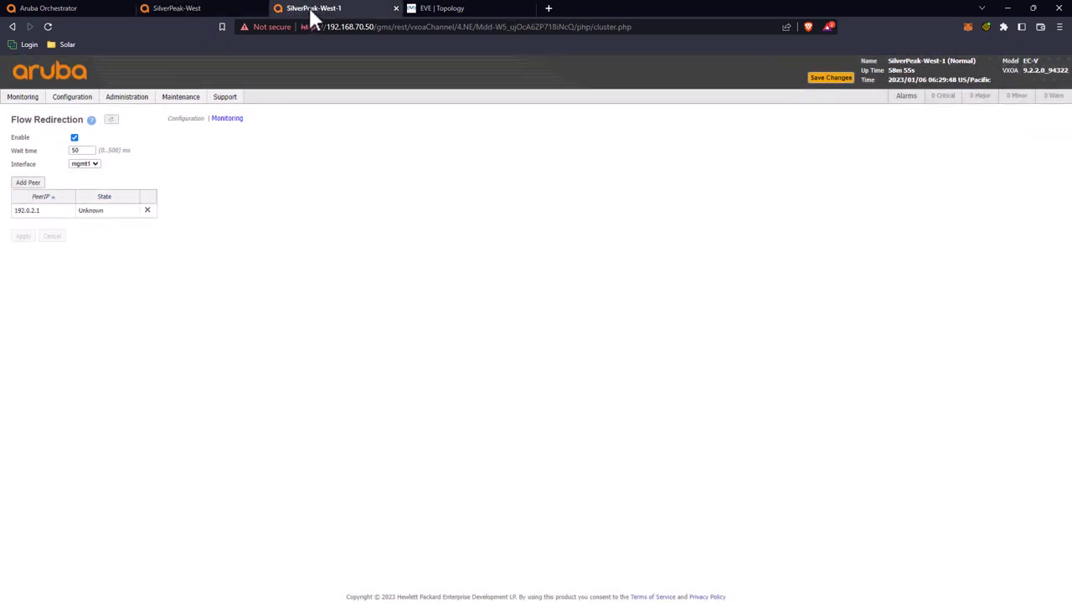
left_click(91, 120)
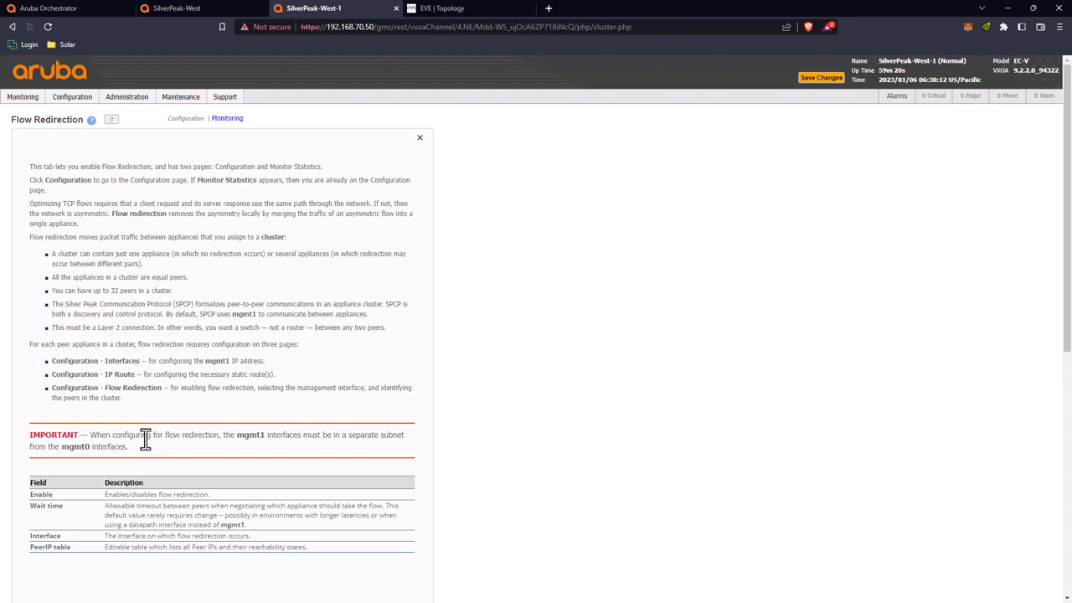
left_click_drag(70, 254, 195, 257)
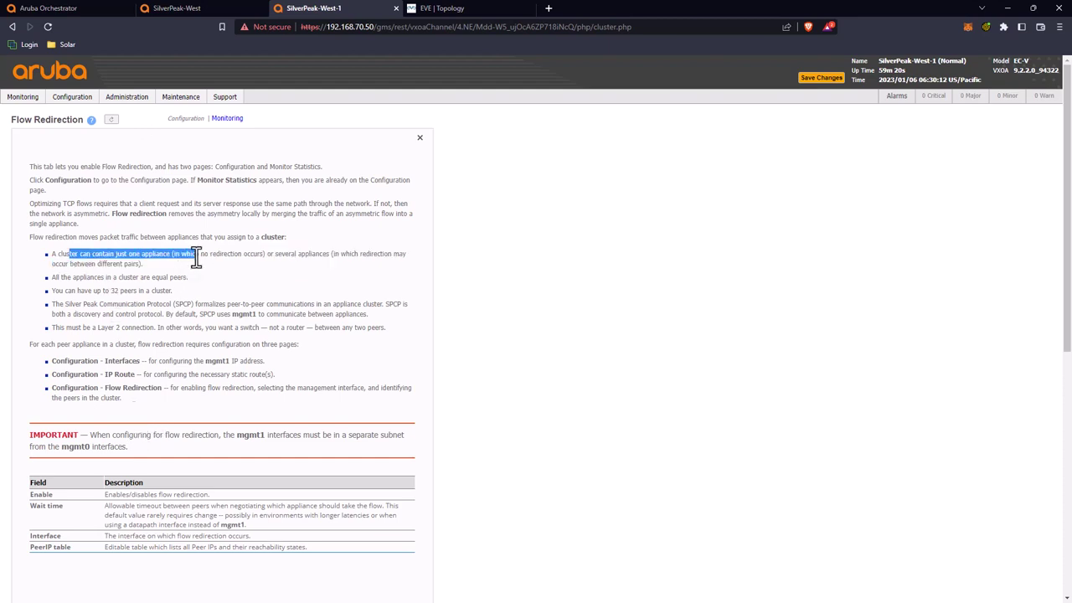
left_click(211, 249)
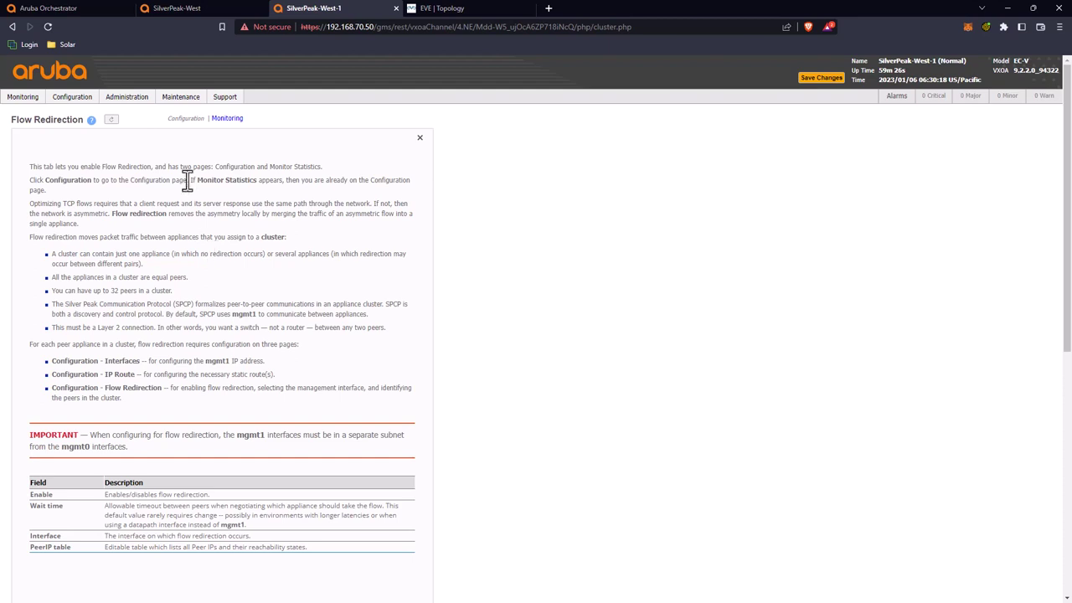
left_click(419, 138)
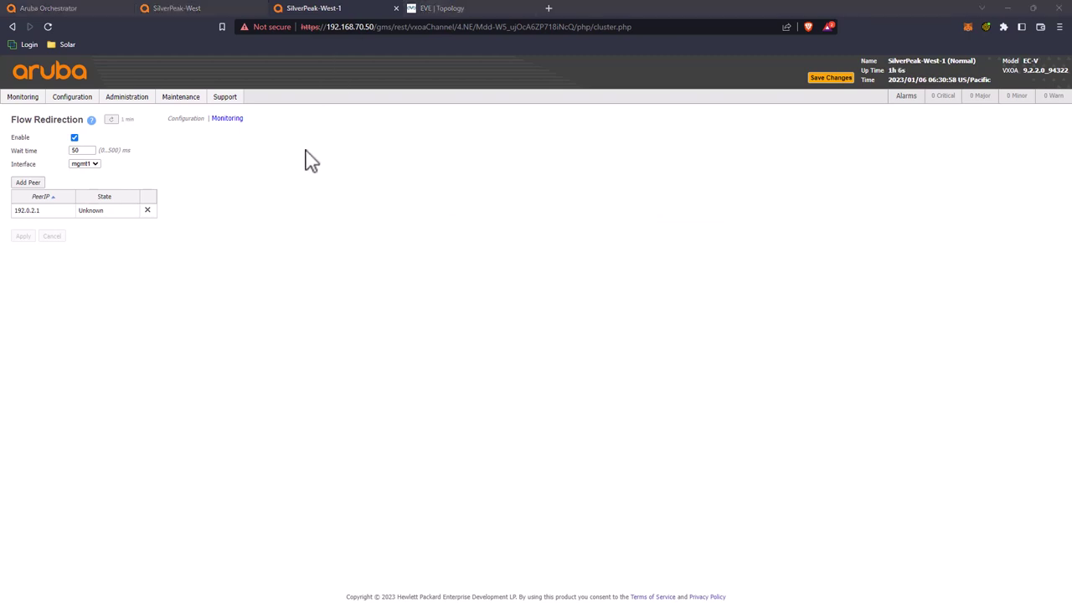
Close both individual appliance manager pages and return to the Aruba Orchestrator BGP overview
left_click(396, 8)
left_click(262, 7)
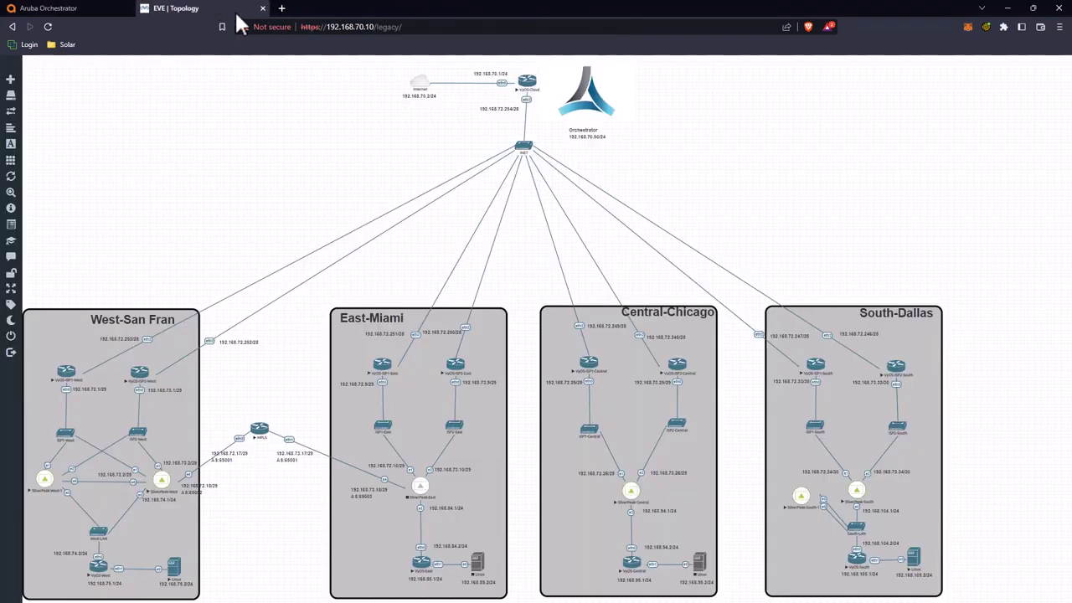
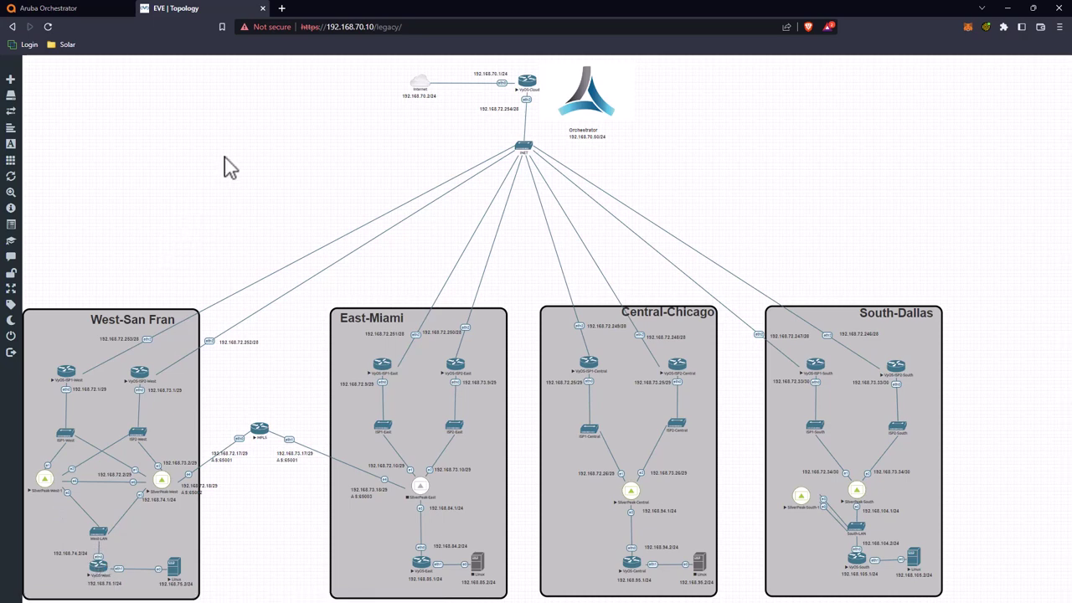
left_click(65, 6)
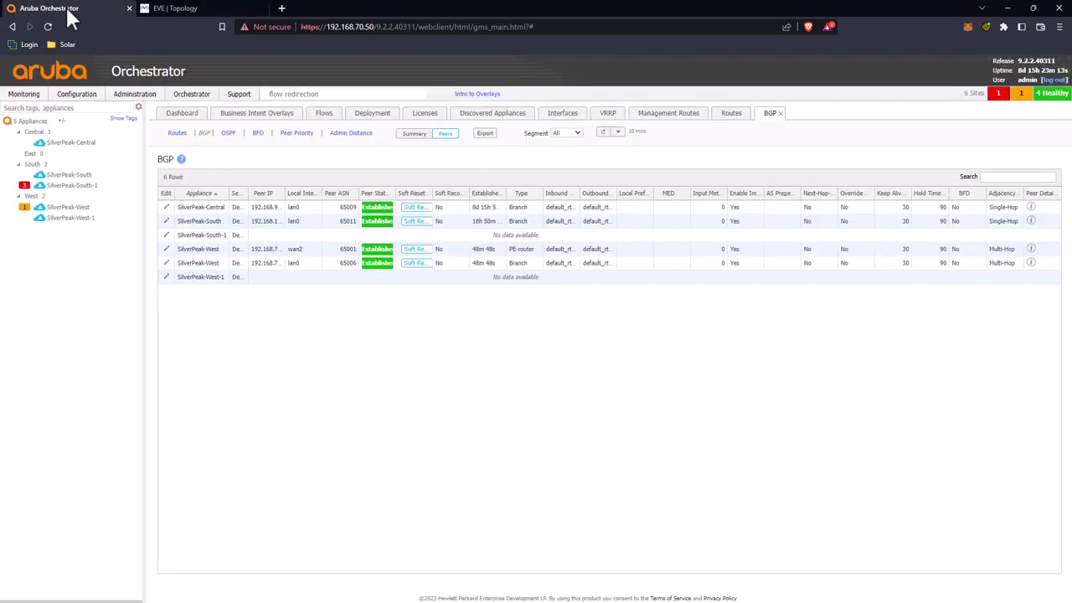
Review SilverPeak-West's BGP settings, including its AS number and its PE-router and Branch peers, and close them unchanged
left_click(166, 263)
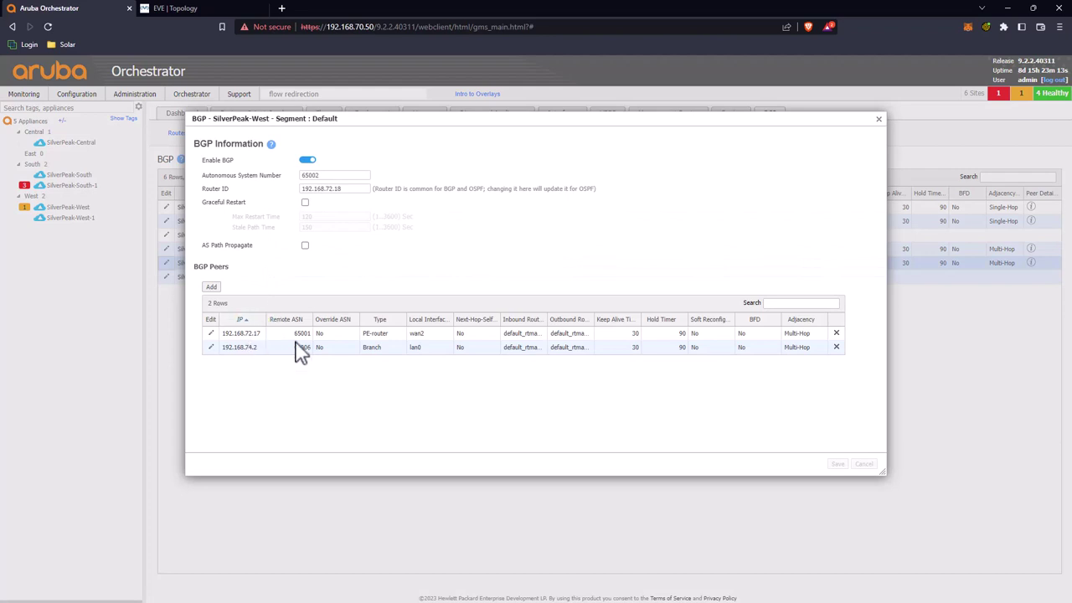
left_click(381, 336)
left_click(383, 349)
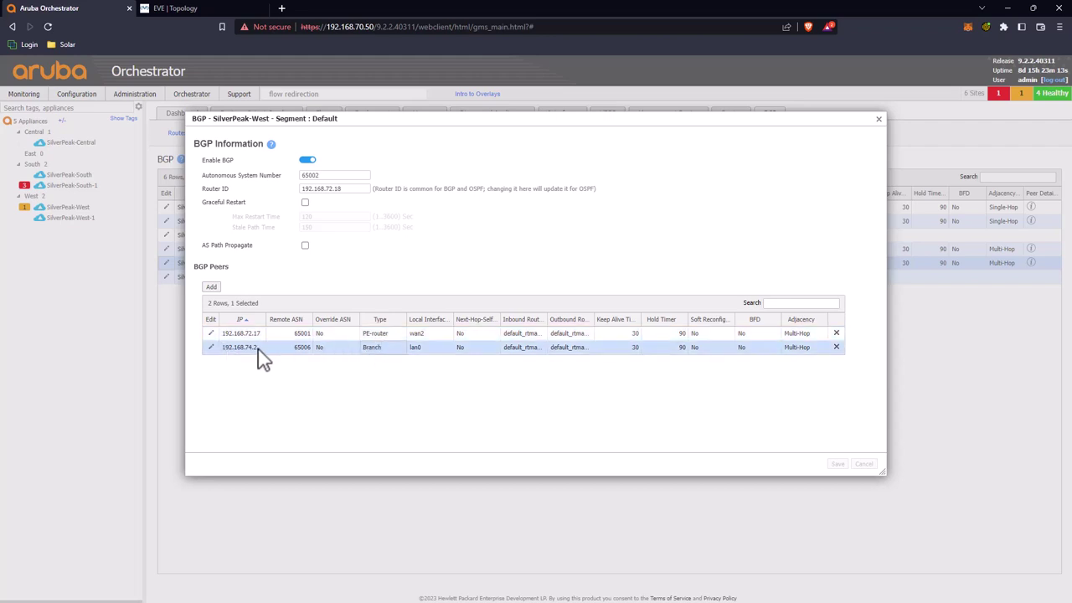
left_click_drag(325, 176, 290, 175)
left_click(877, 119)
Enable BGP on SilverPeak-West-1 with autonomous system number 65003 and router ID 192.168.74.3
left_click(171, 277)
left_click(168, 279)
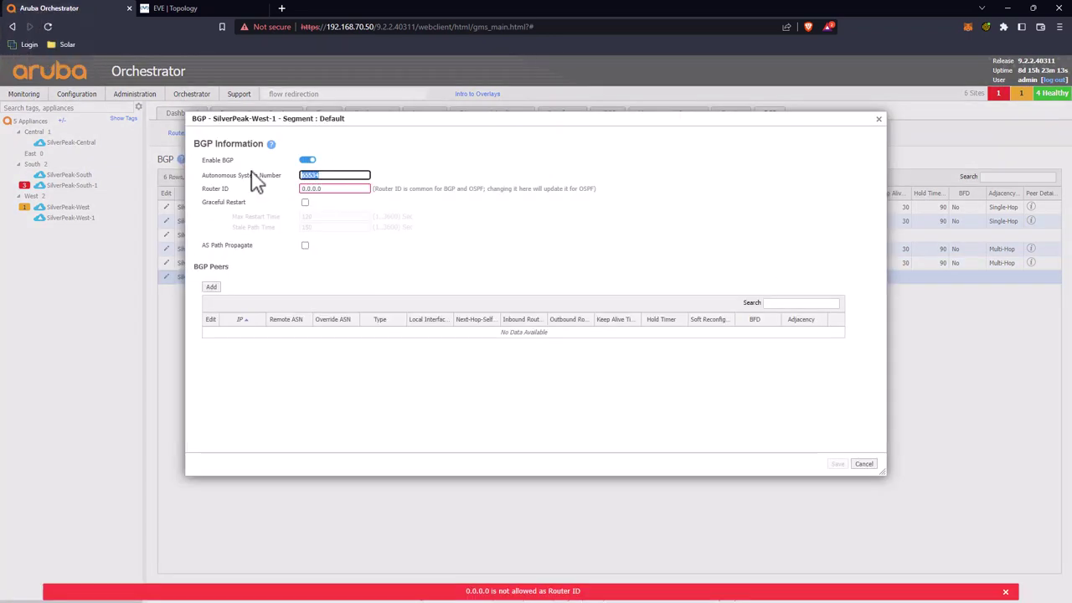
type("65003")
key("Tab")
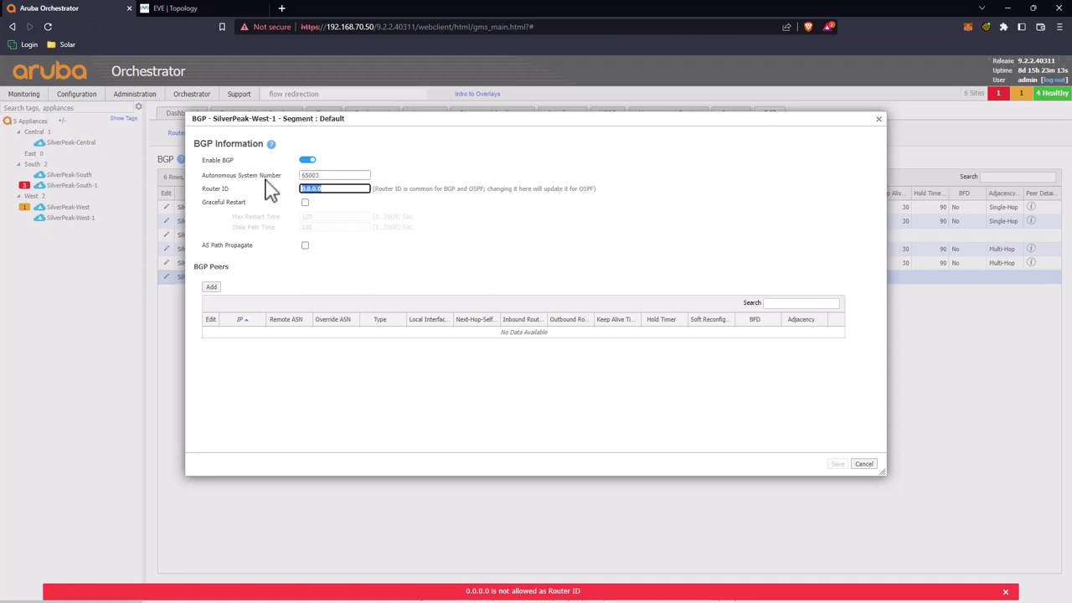
type("172")
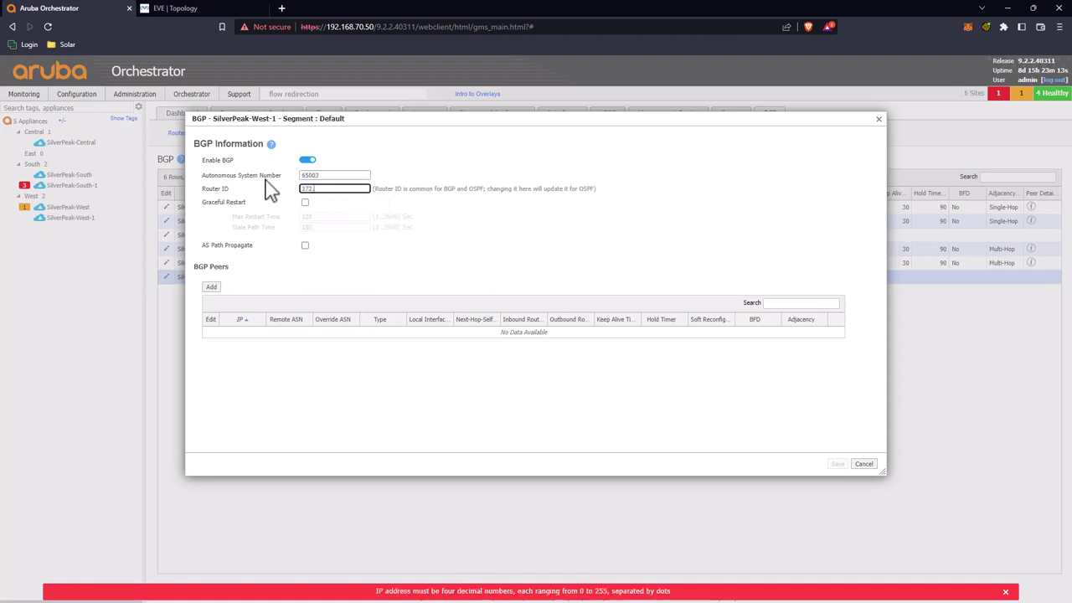
type(".1")
key("BackSpace")
key("BackSpace")
key("BackSpace")
key("BackSpace")
type("92.168.74.3")
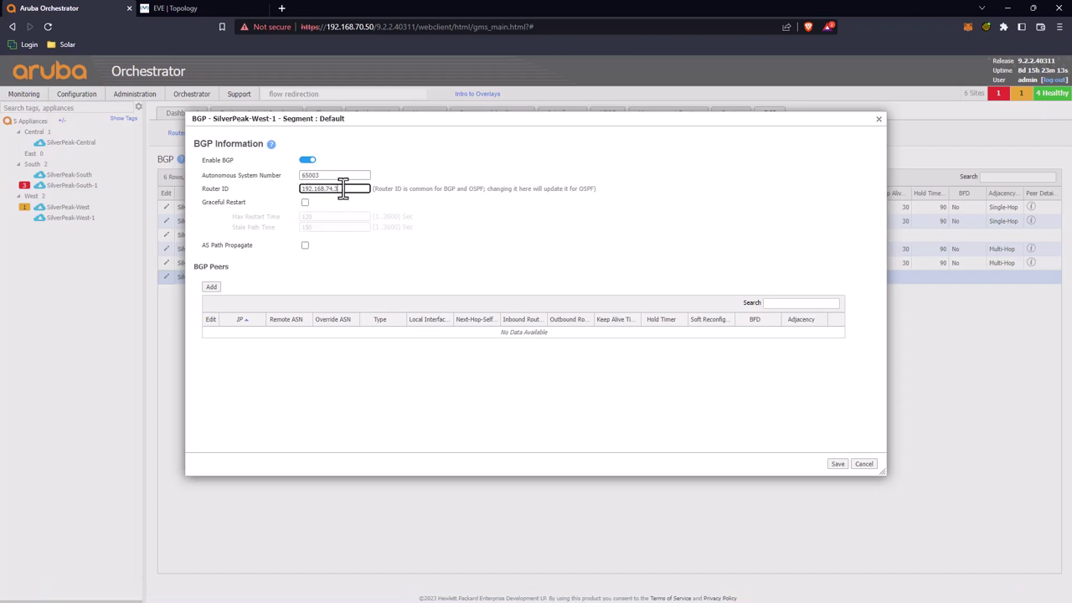
Add single-hop Branch peer 192.168.74.2 on lan0 with peer ASN 65006, keeping the default route maps, and save SilverPeak-West-1's BGP configuration
left_click(211, 289)
left_click(212, 287)
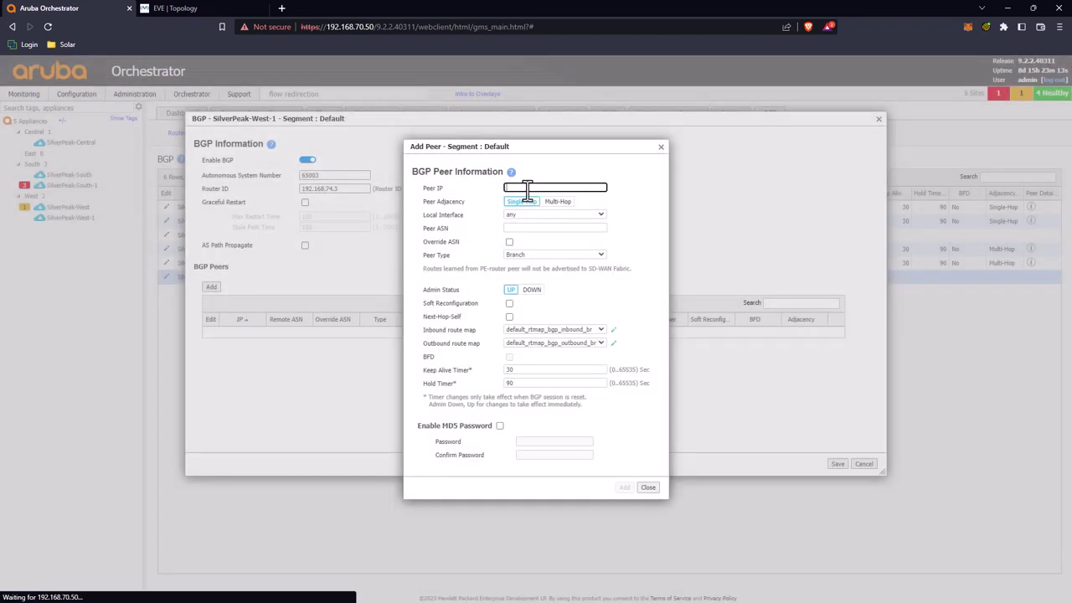
left_click(526, 188)
type("192.168.74.2")
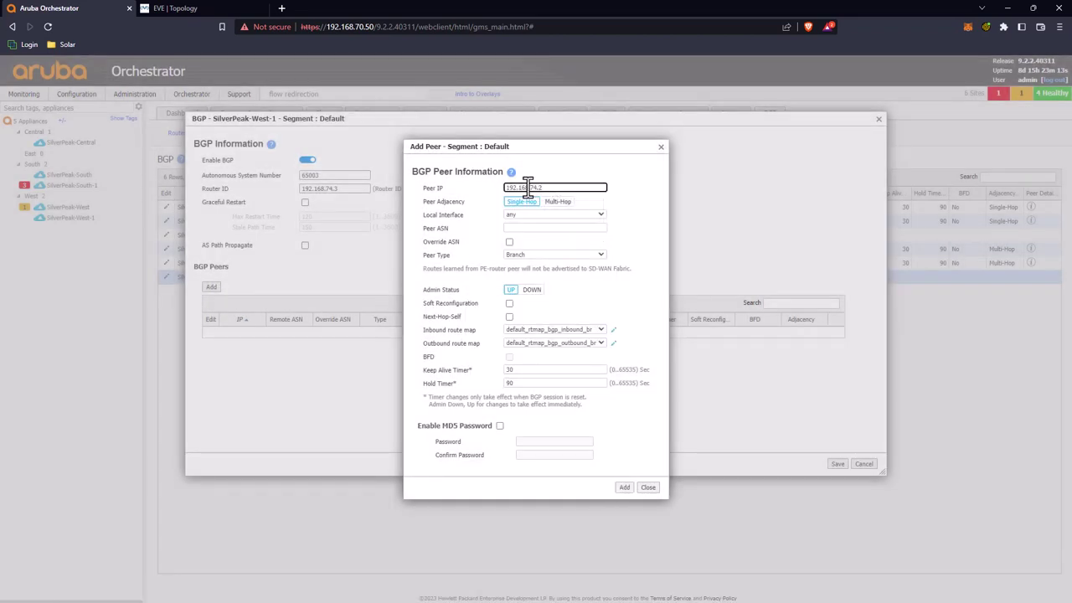
left_click(530, 215)
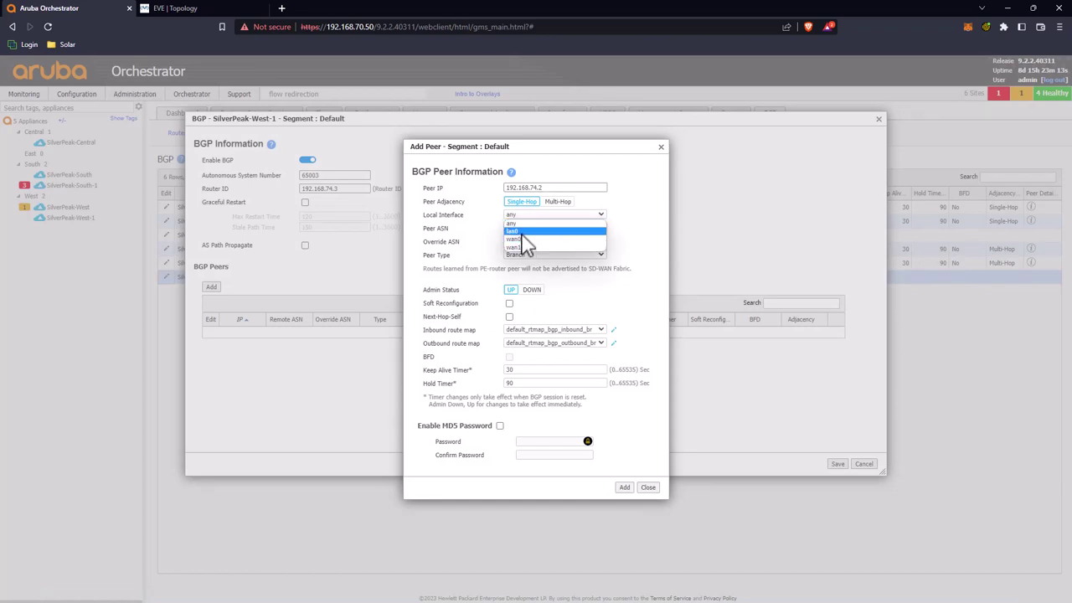
left_click(525, 239)
left_click(524, 227)
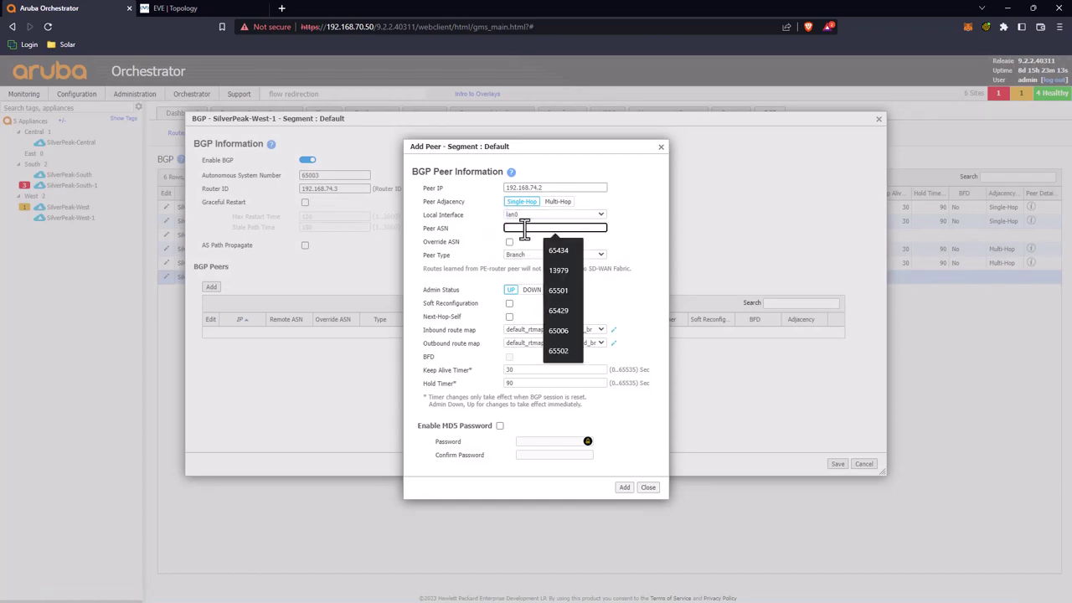
type("6500")
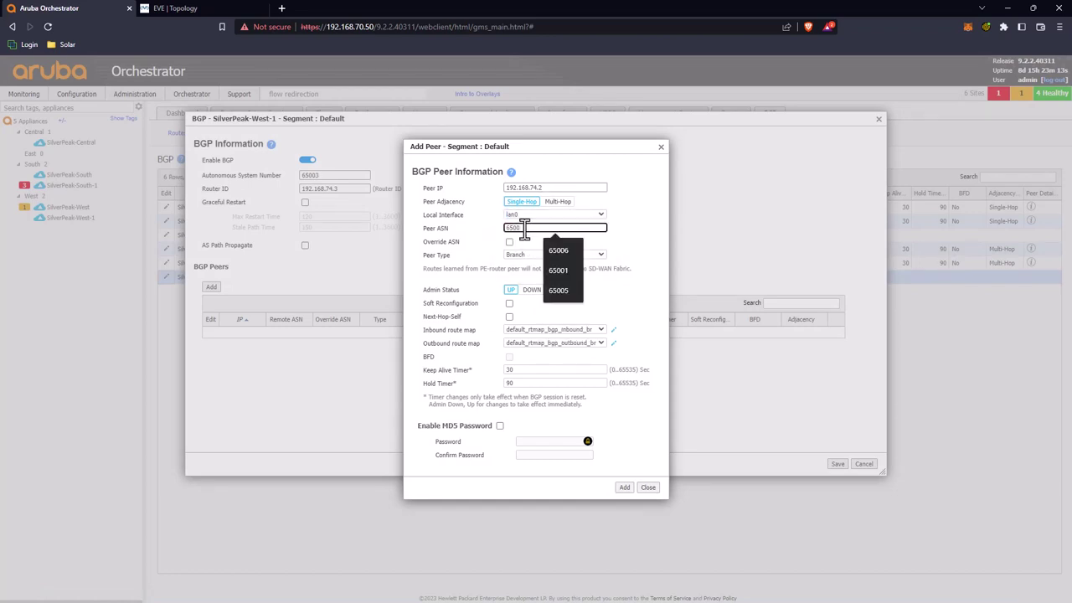
type("6")
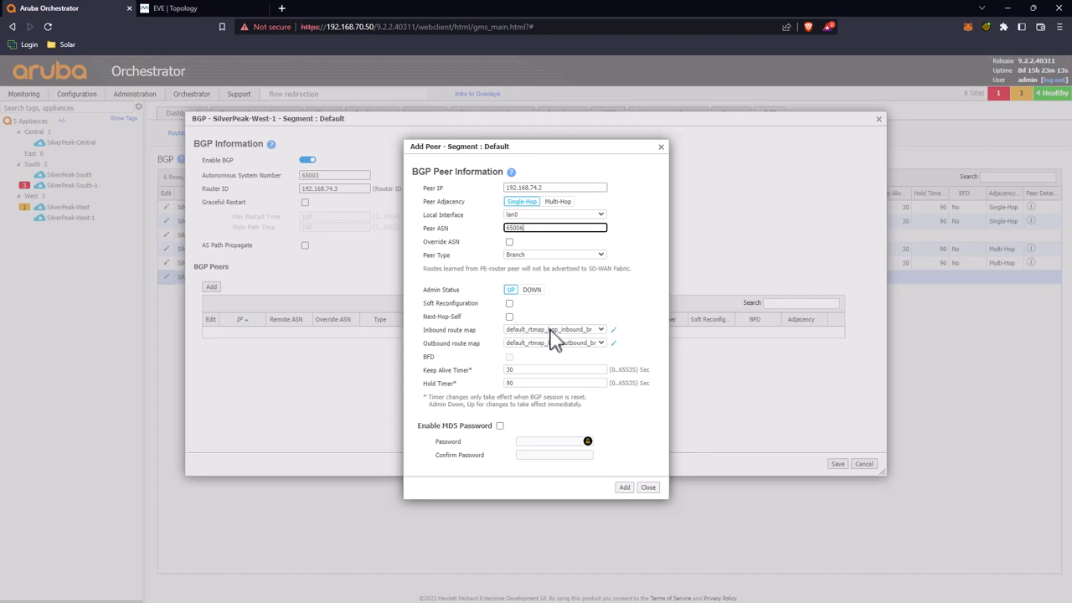
left_click(601, 330)
left_click(603, 330)
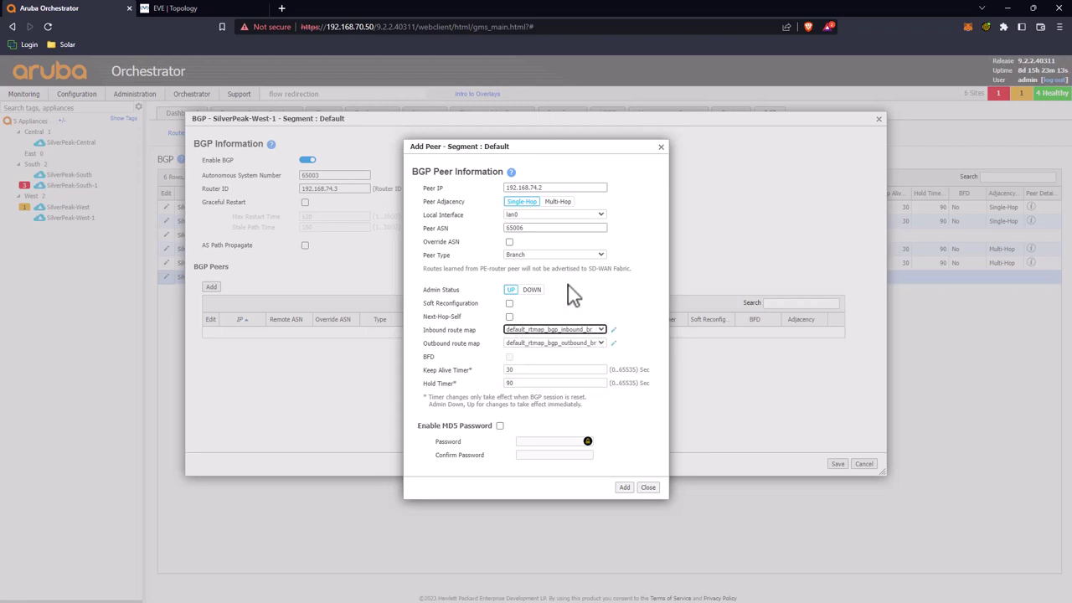
left_click(625, 489)
left_click(836, 465)
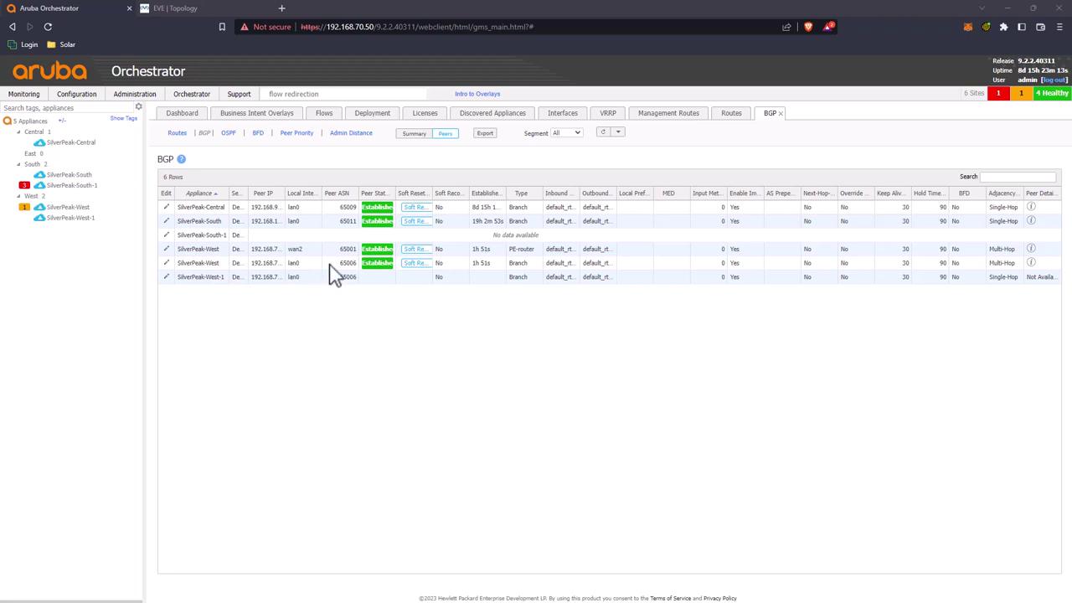
Consult the West site in the EVE topology, return to Aruba Orchestrator and check SilverPeak-West's BGP peers
left_click(218, 10)
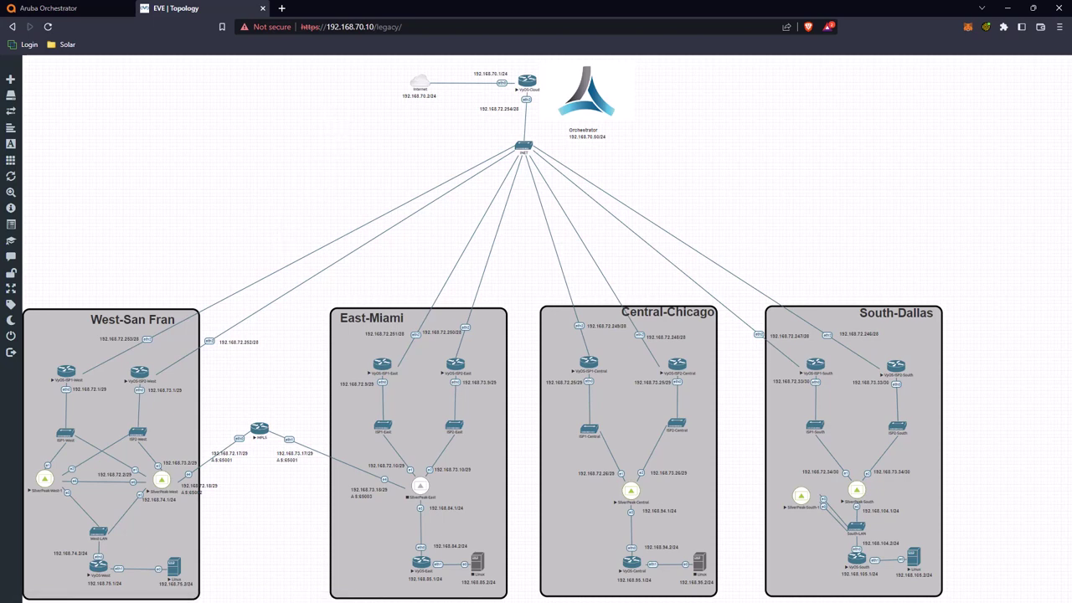
key("ctrl+shift+Tab")
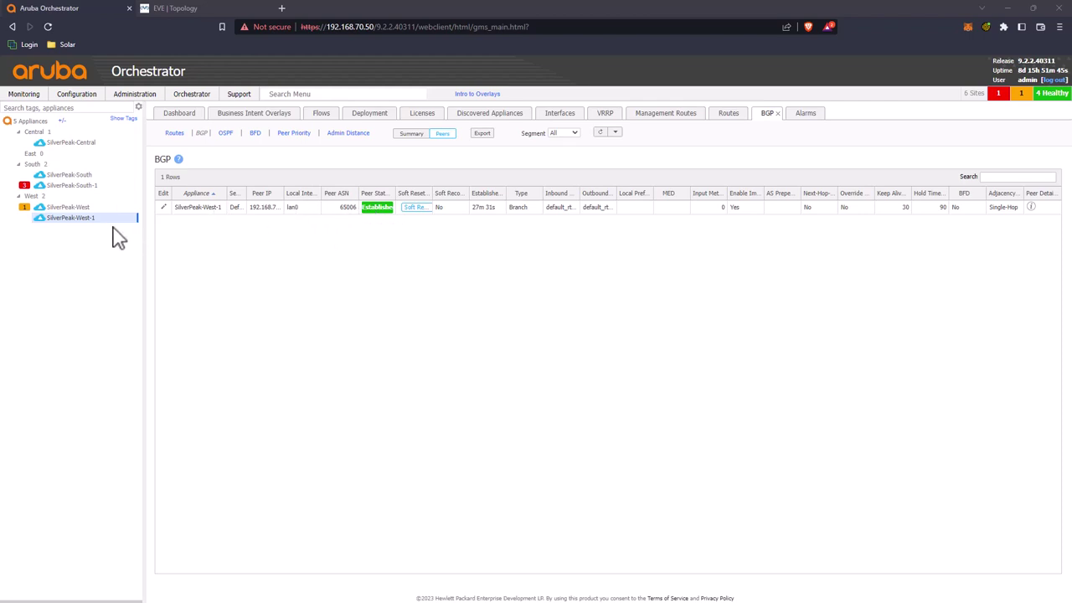
left_click(71, 208)
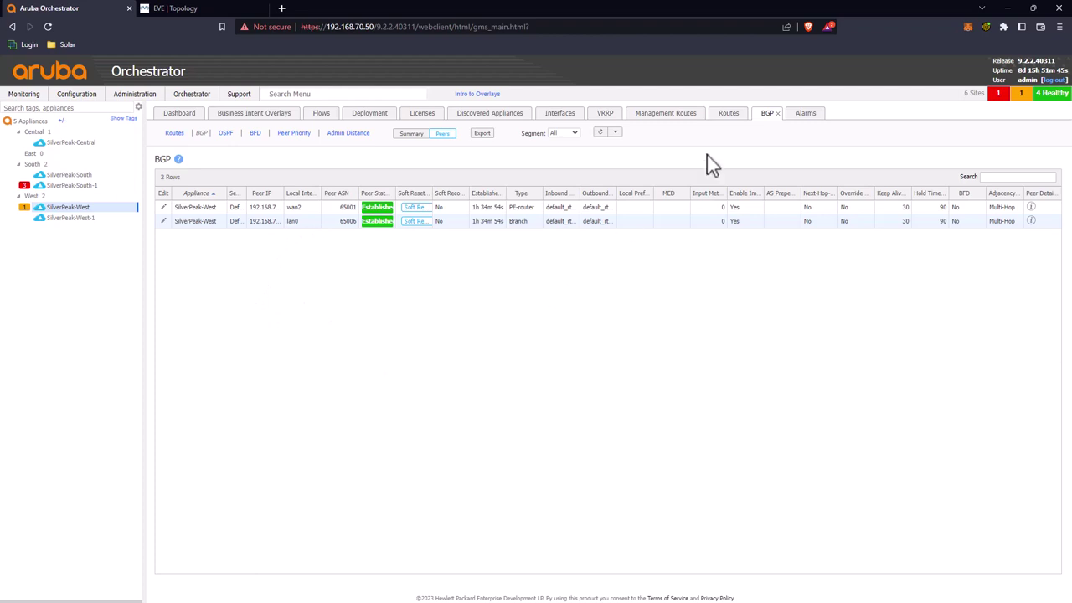
View SilverPeak-West's routes sorted by descending subnet and examine the 192.168.105.0/24 and 192.168.104.0/24 entries learned from SilverPeak-South
left_click(725, 114)
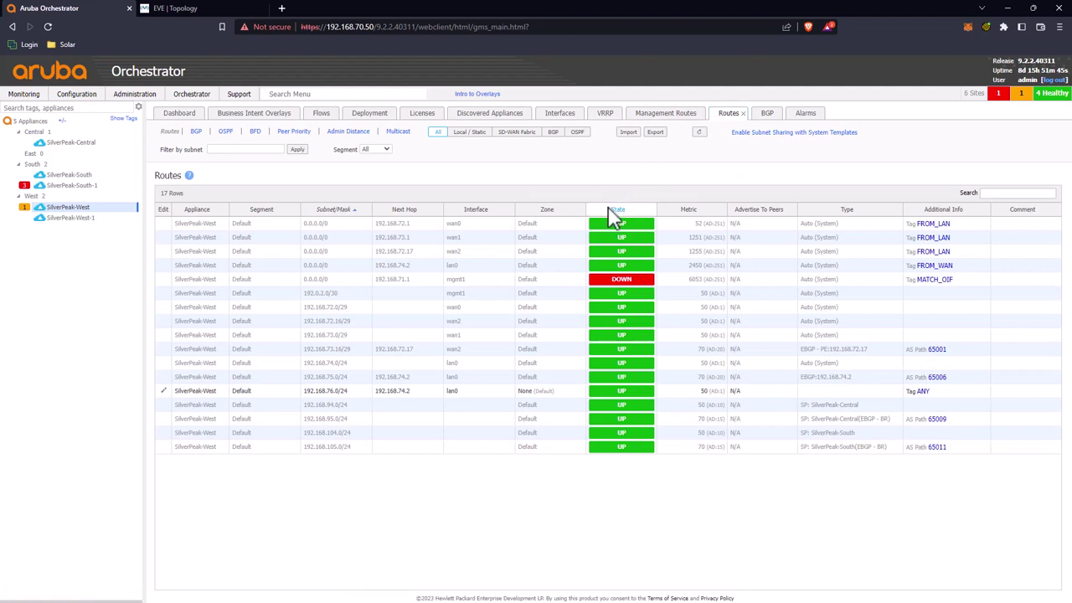
left_click(344, 210)
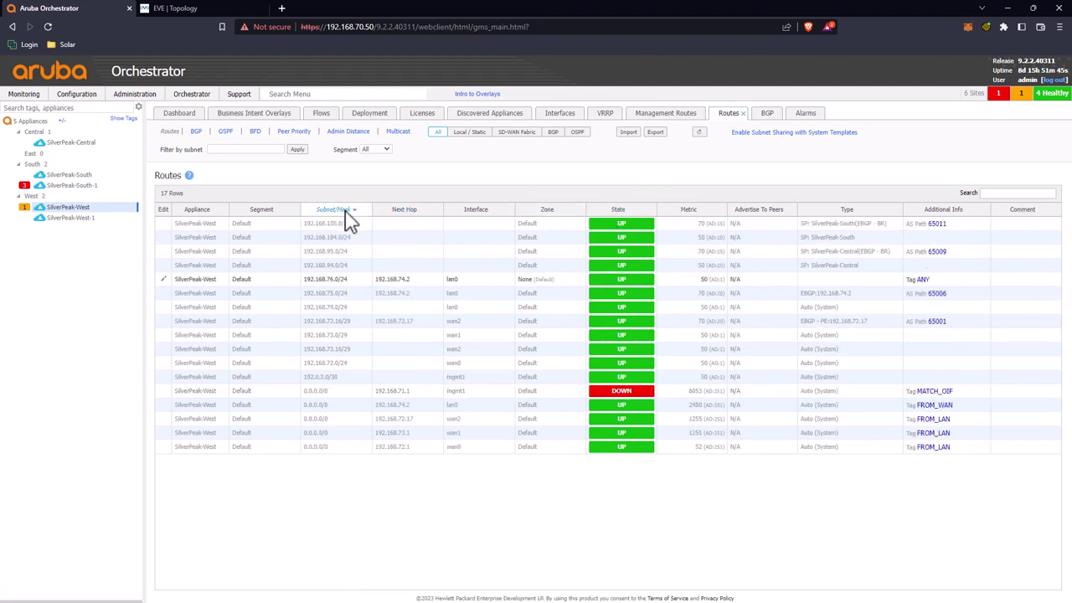
left_click(334, 224)
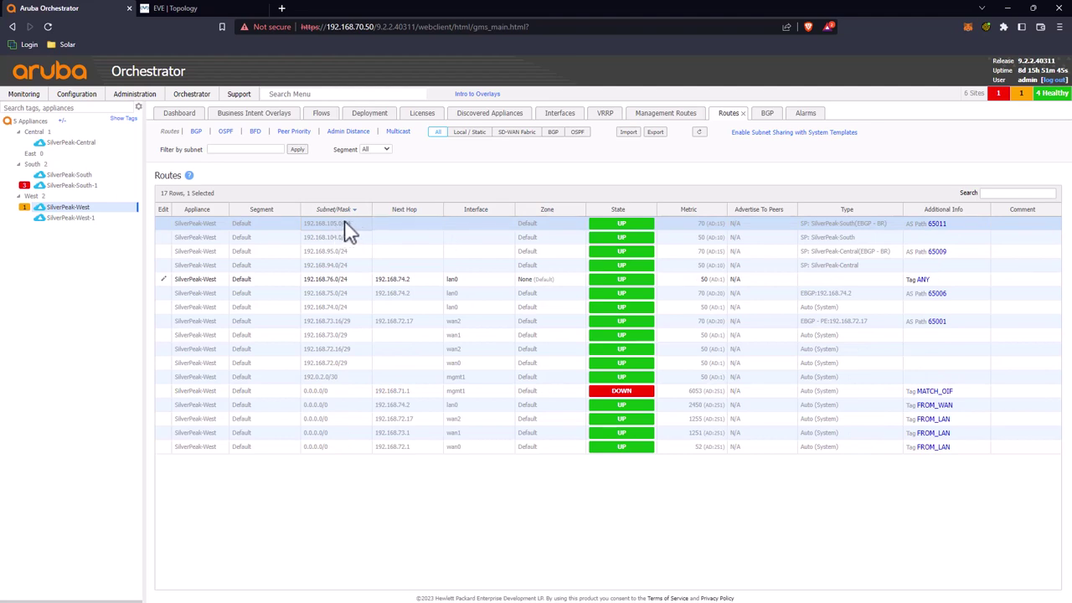
left_click(826, 238)
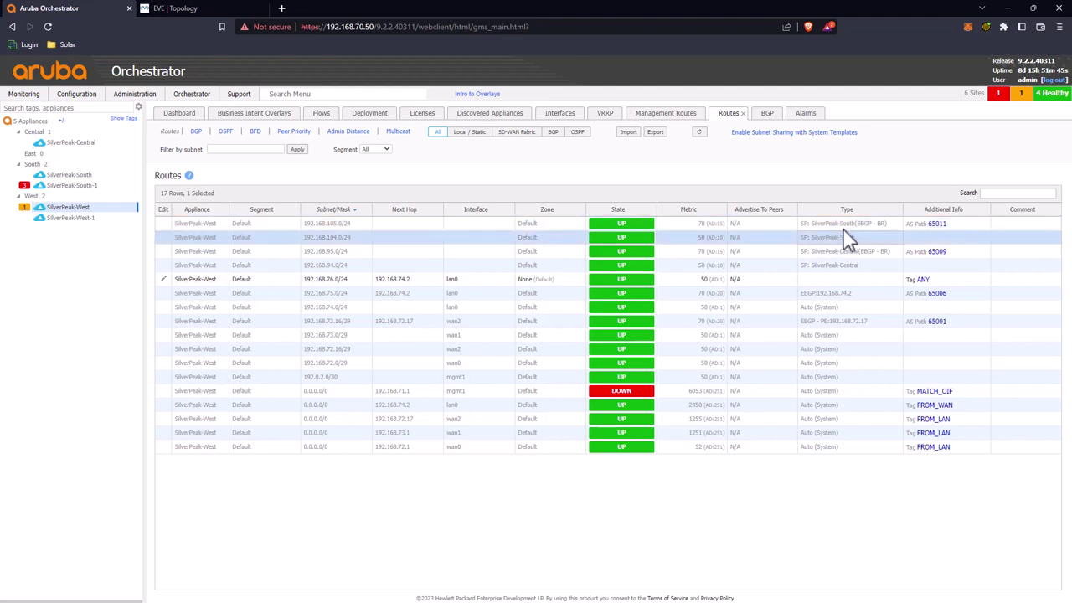
left_click(840, 225)
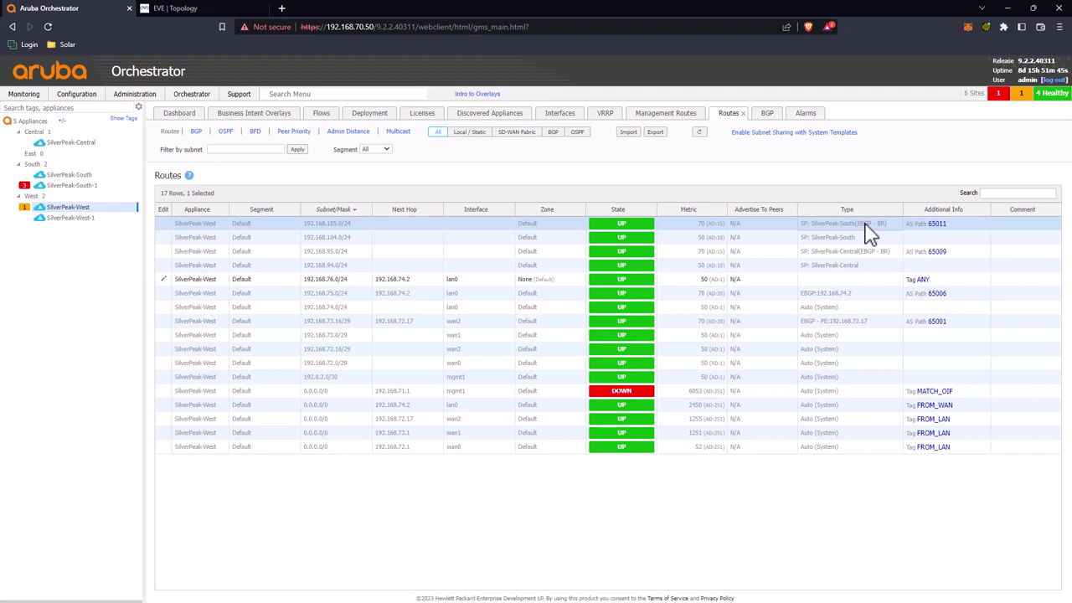
View SilverPeak-West-1's routes and compare the fabric-learned and EBGP entries for 192.168.105.0/24
left_click(68, 219)
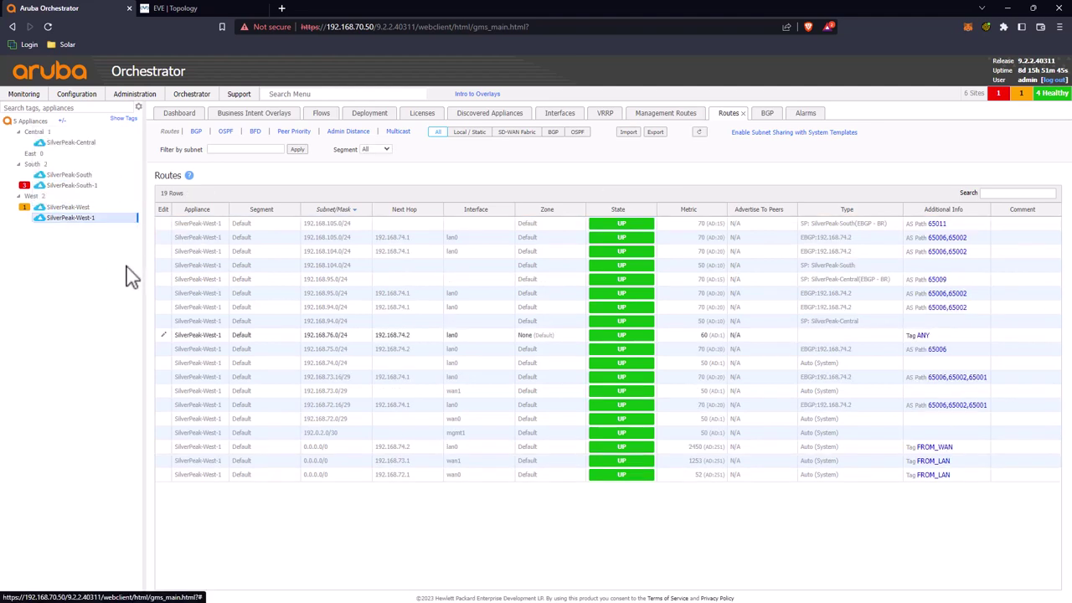
left_click(335, 210)
left_click(335, 210)
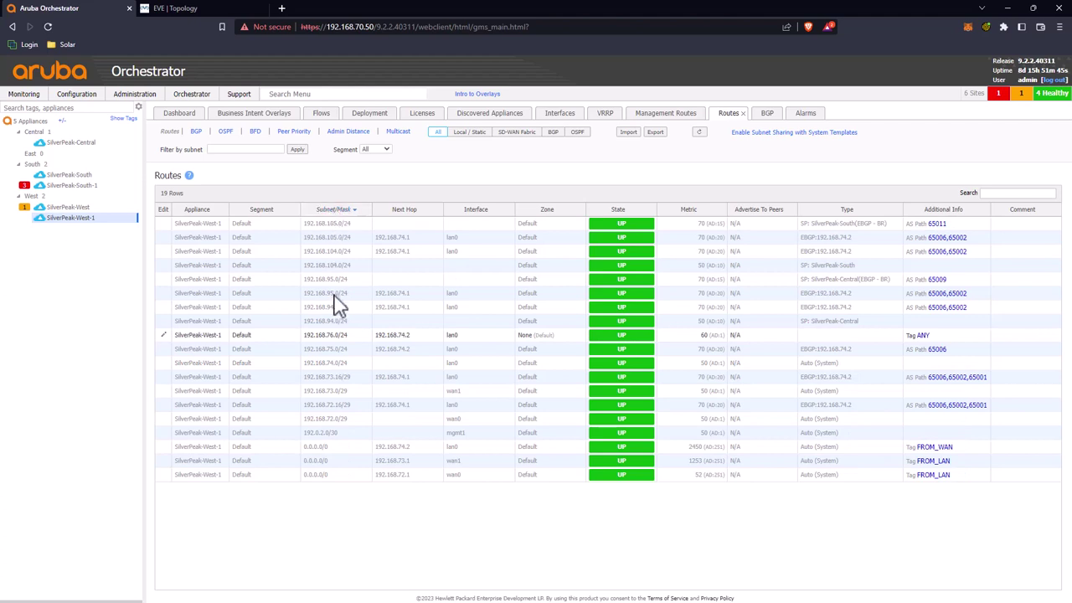
left_click(336, 222)
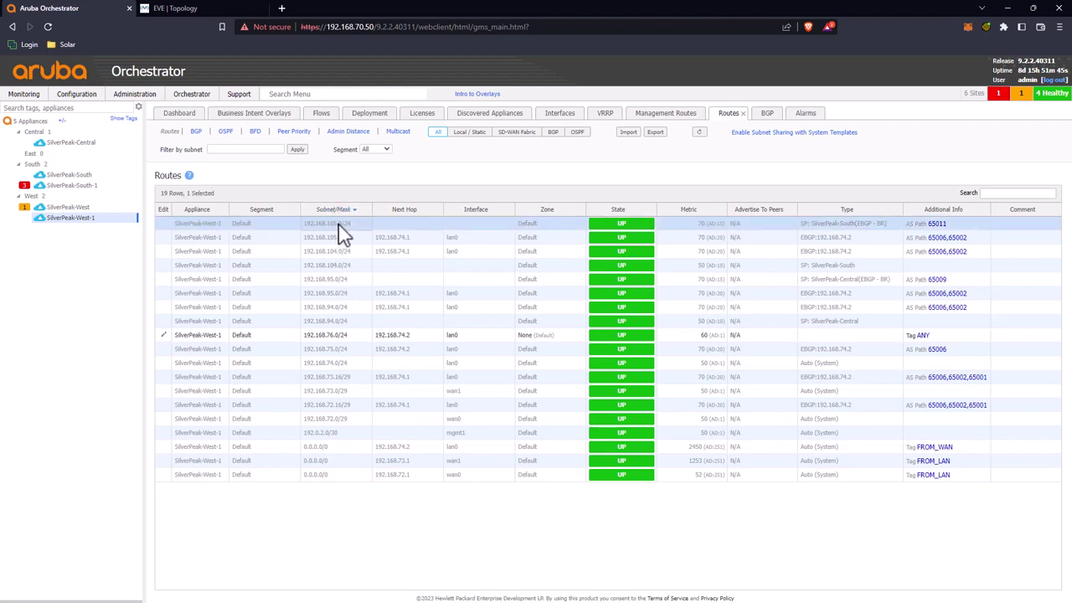
left_click(342, 238)
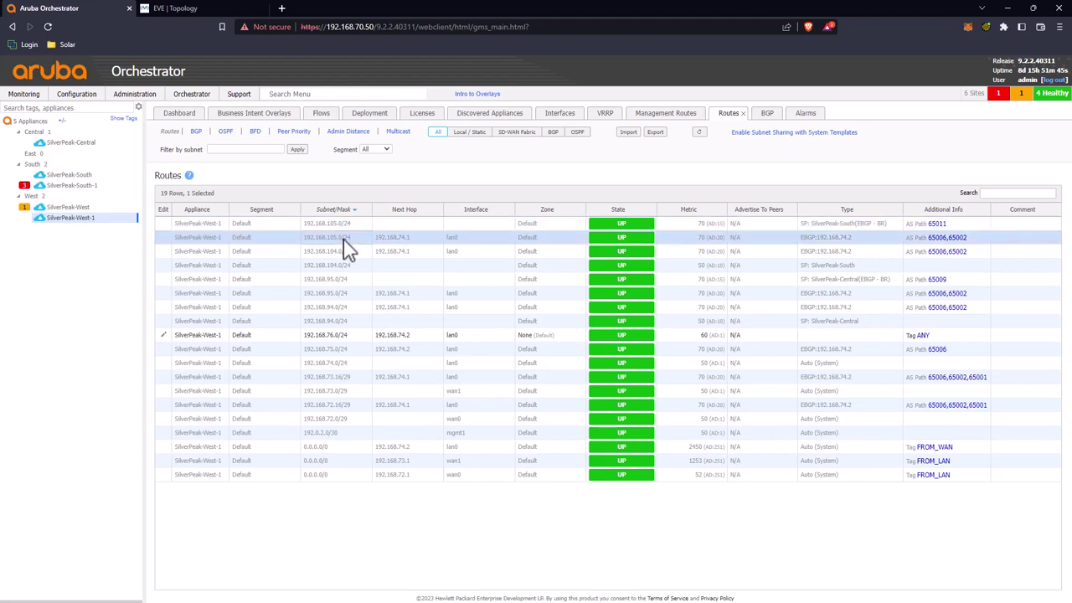
left_click(342, 224)
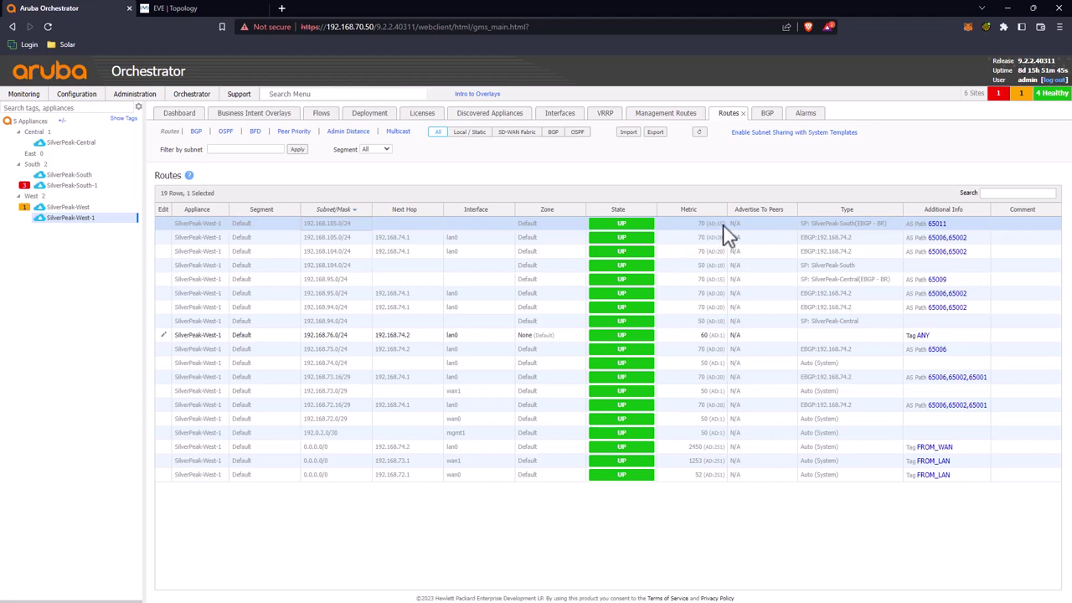
left_click(424, 240)
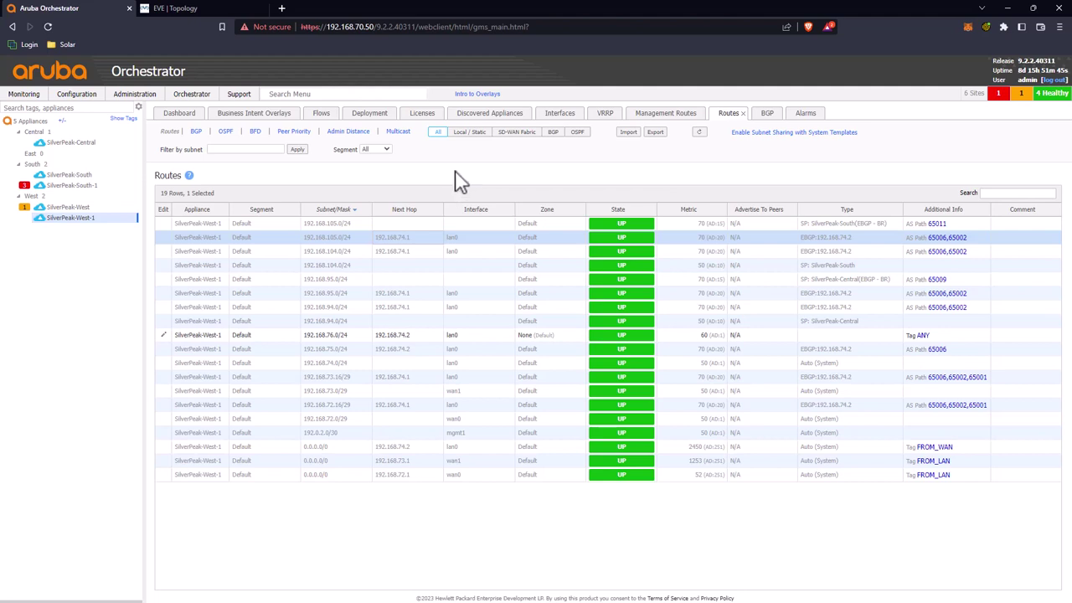
View SilverPeak-South's routes and compare the two 192.168.105.0/24 entries by next hop, metric and type
left_click(74, 175)
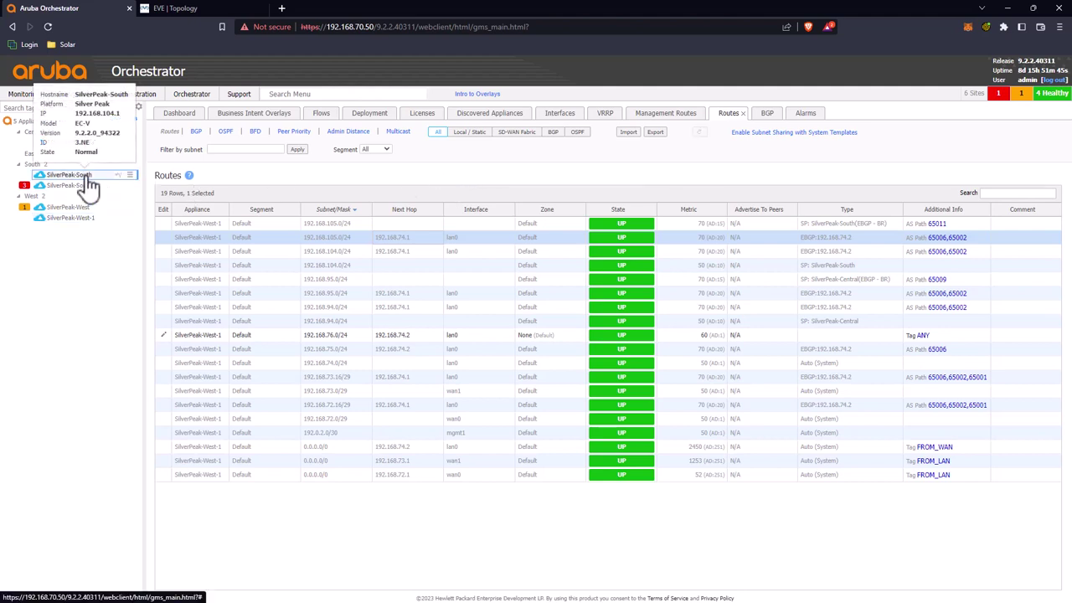
left_click(334, 225)
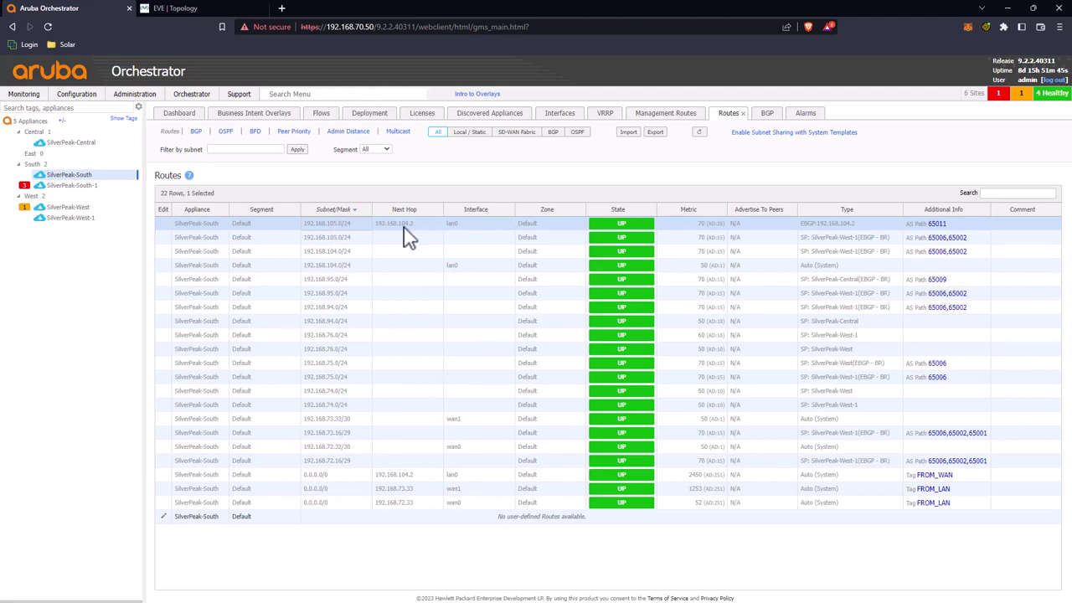
left_click(716, 237)
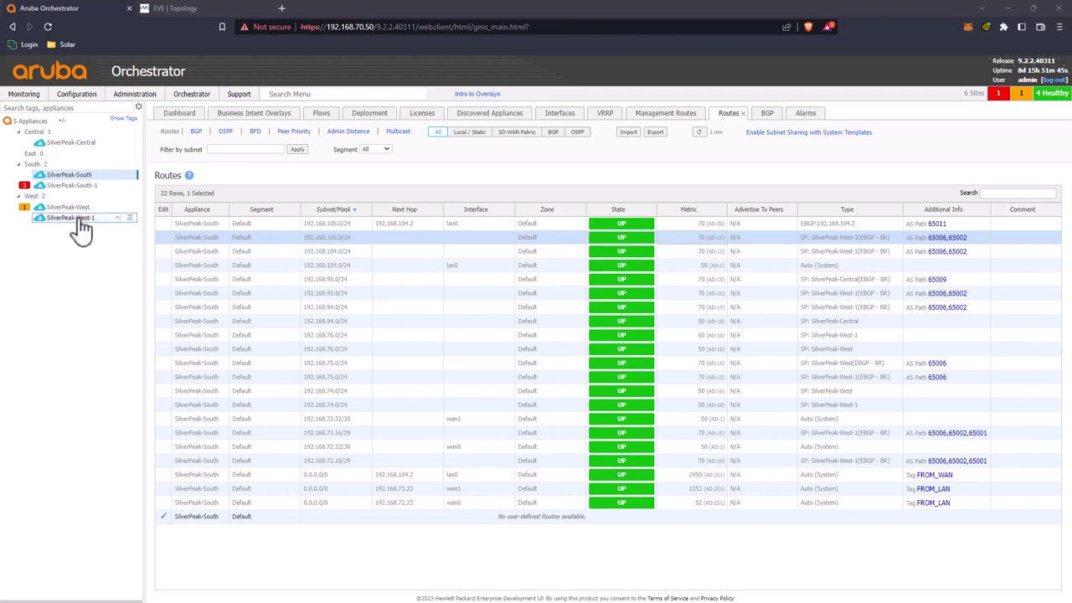
View SilverPeak-West's routes and examine the BGP-Local map that redistributes its routes to the SD-WAN fabric
mouse_move(80, 215)
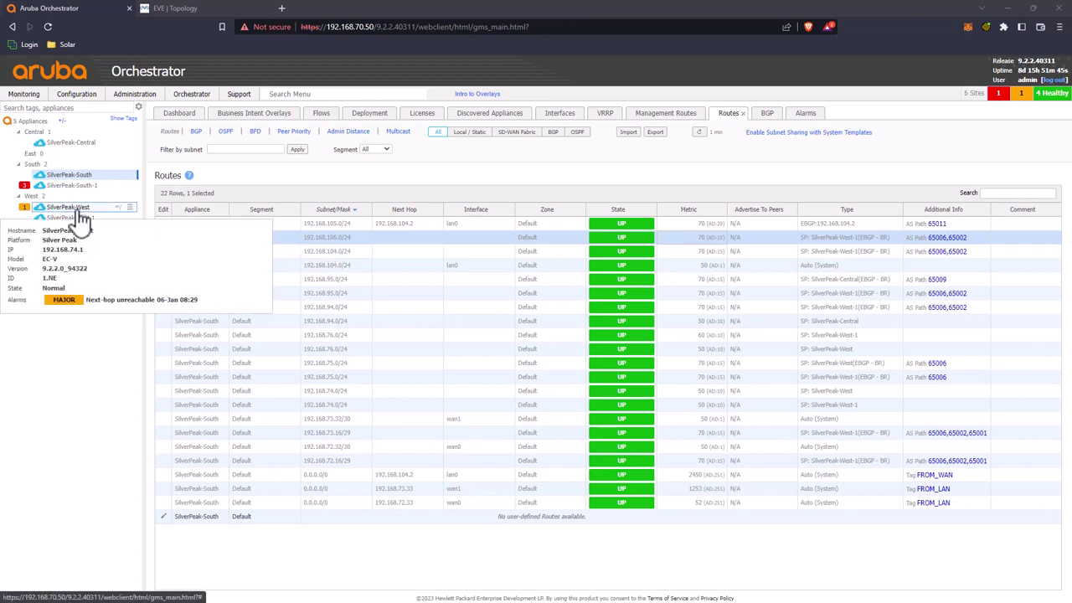
left_click(80, 207)
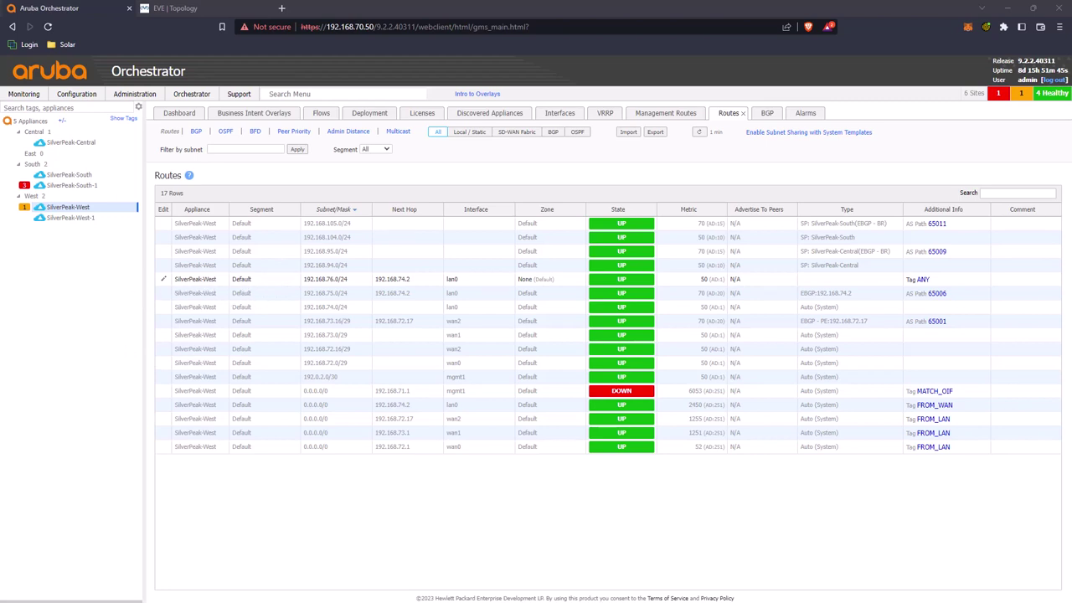
left_click(164, 279)
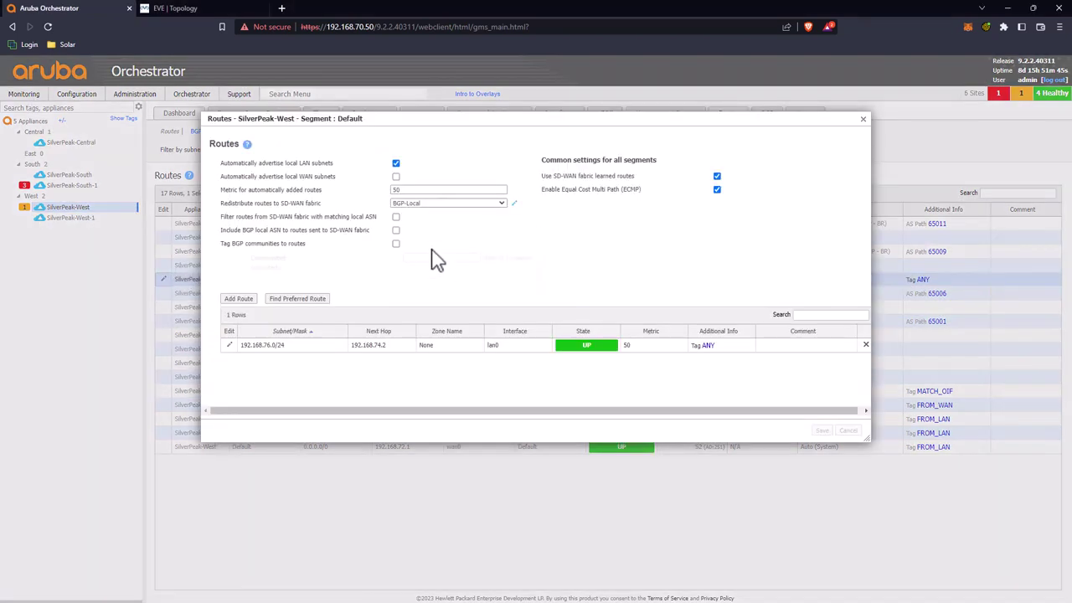
left_click(514, 204)
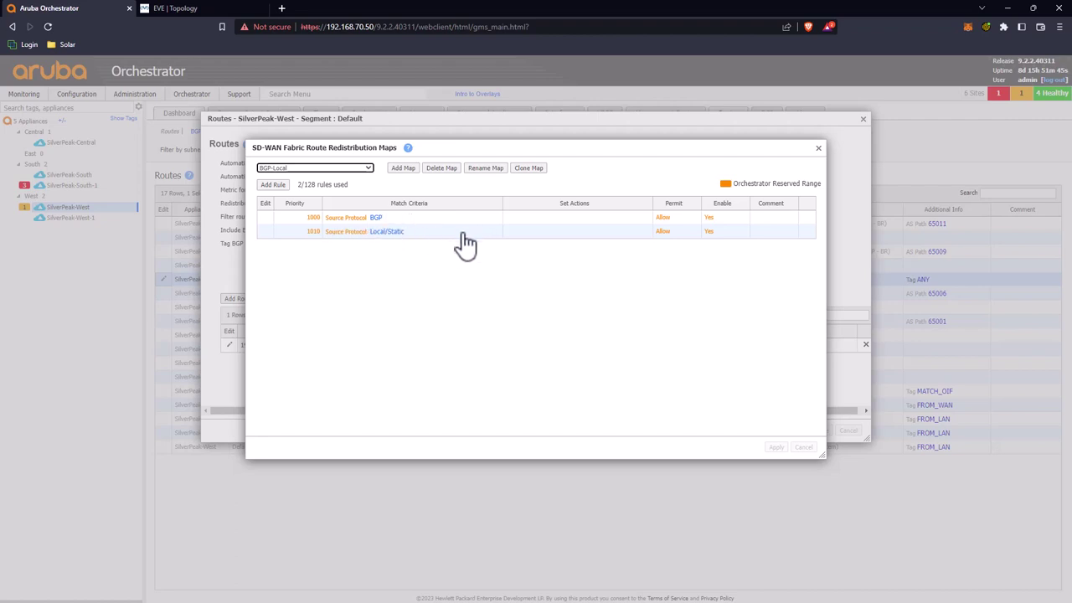
left_click(817, 148)
left_click(864, 123)
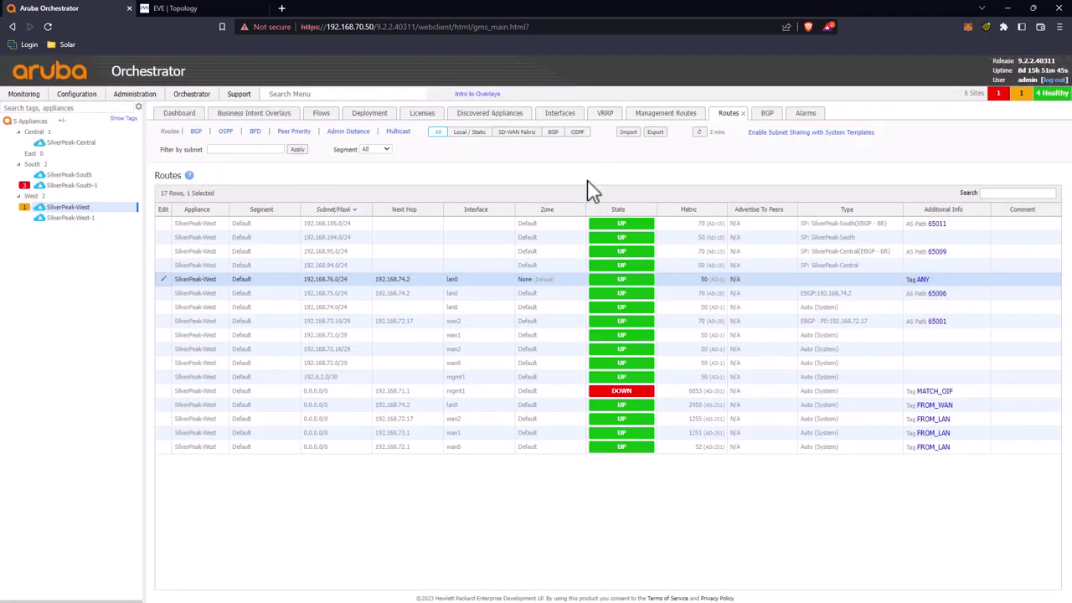
Examine the SD-WAN fabric route redistribution map assigned to SilverPeak-West-1
left_click(82, 218)
left_click(163, 335)
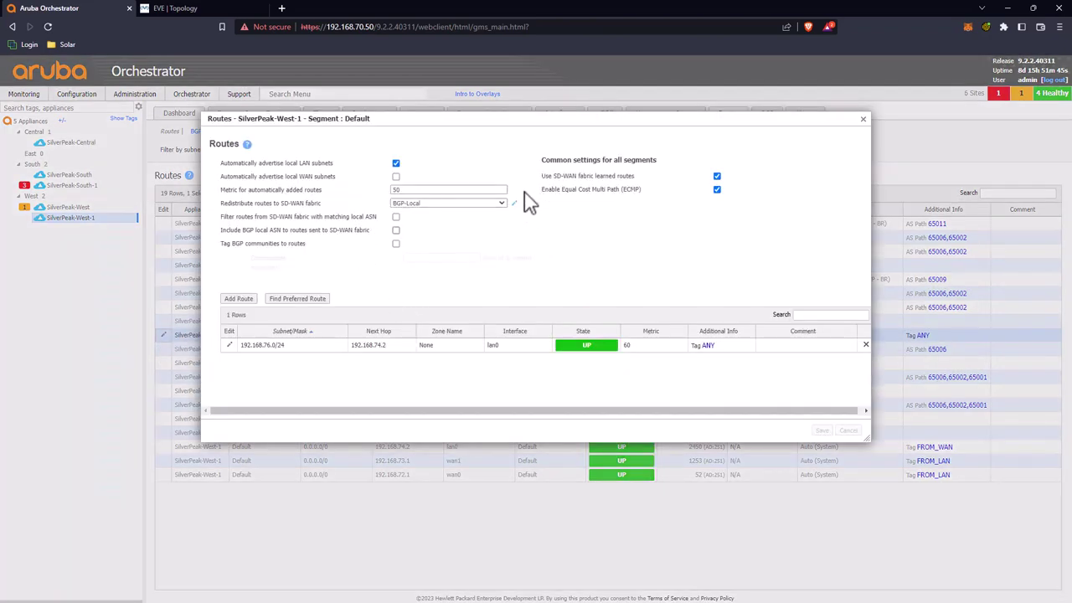
left_click(514, 207)
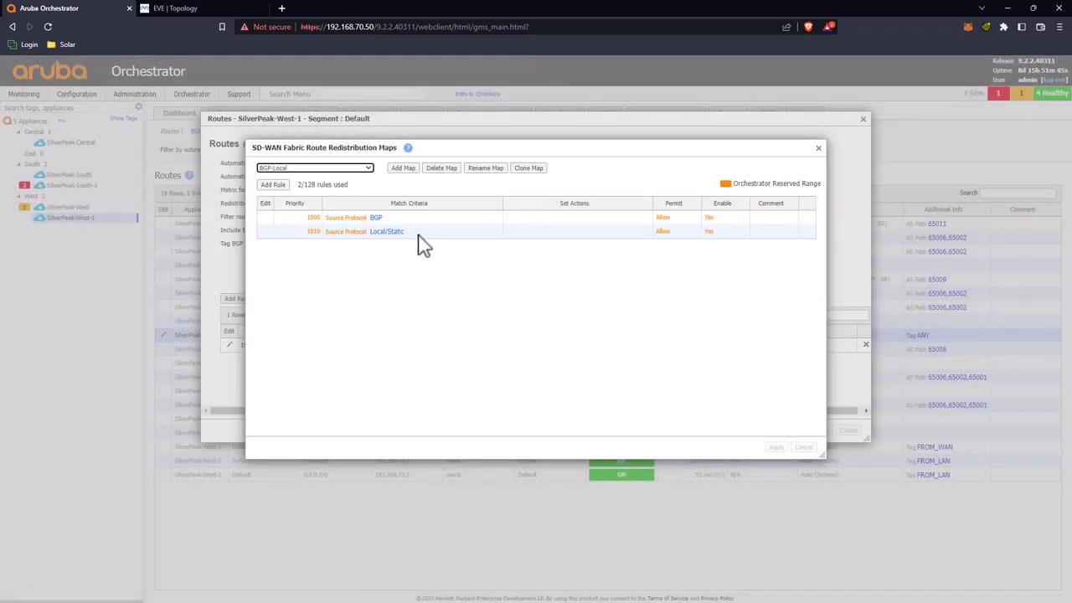
left_click(817, 150)
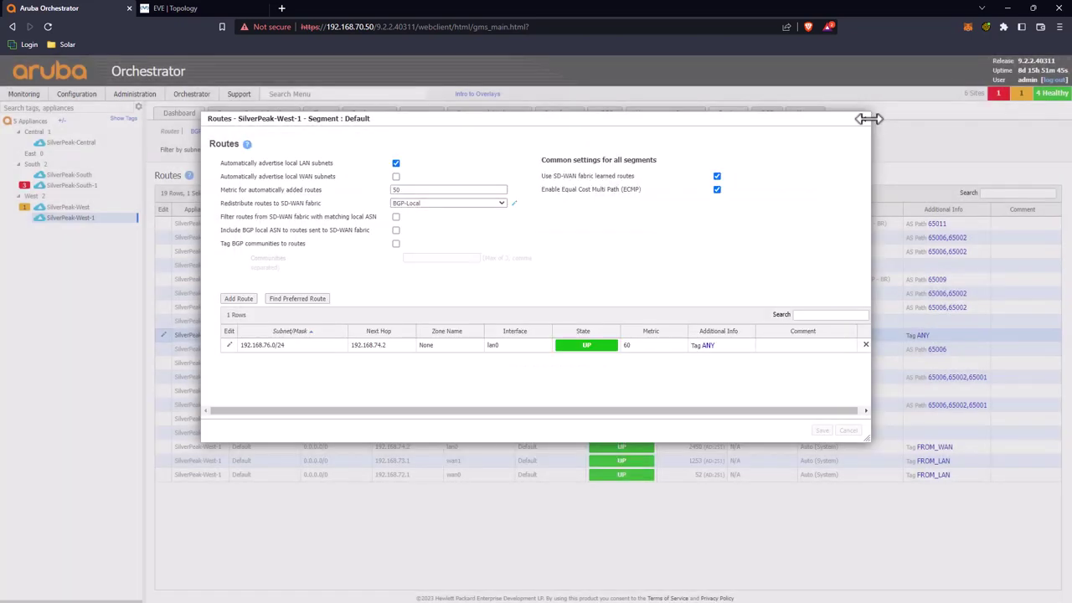
left_click(862, 118)
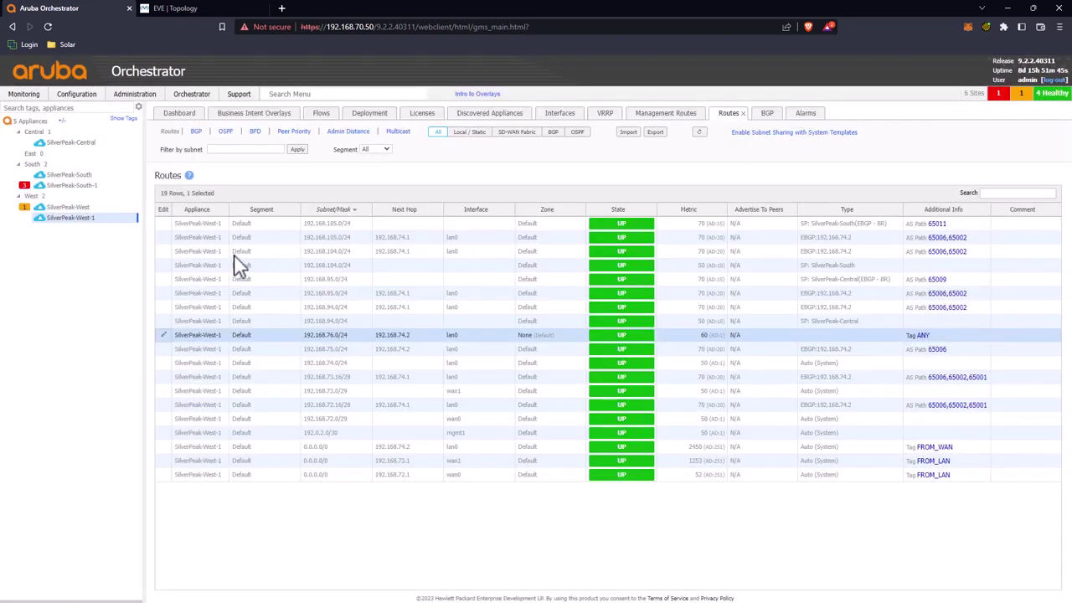
Review the inbound and outbound route maps of SilverPeak-West's BGP peer 192.168.74.2
left_click(84, 207)
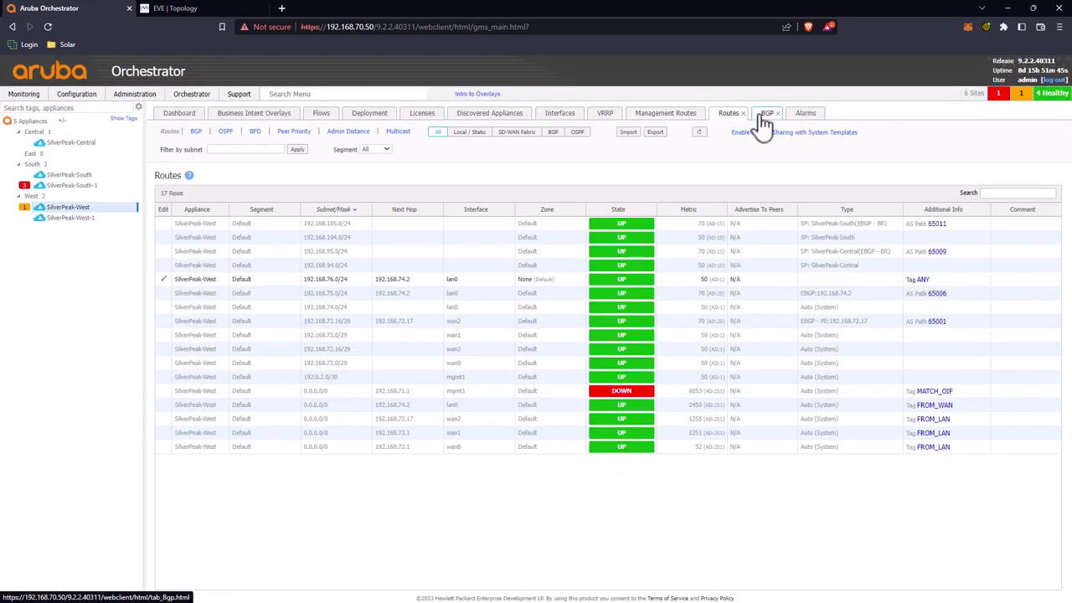
left_click(764, 113)
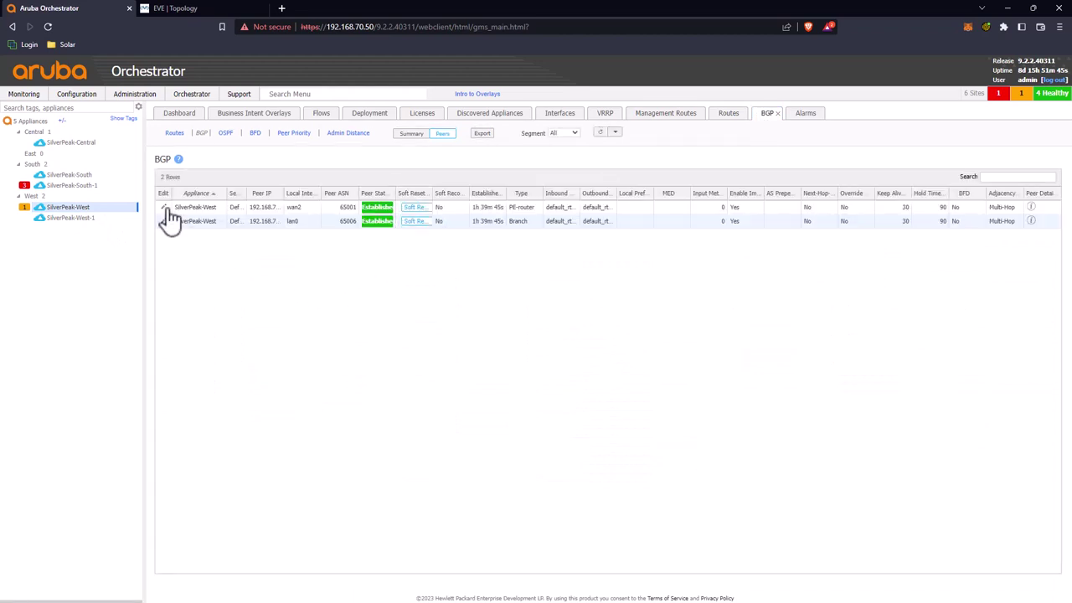
left_click(164, 222)
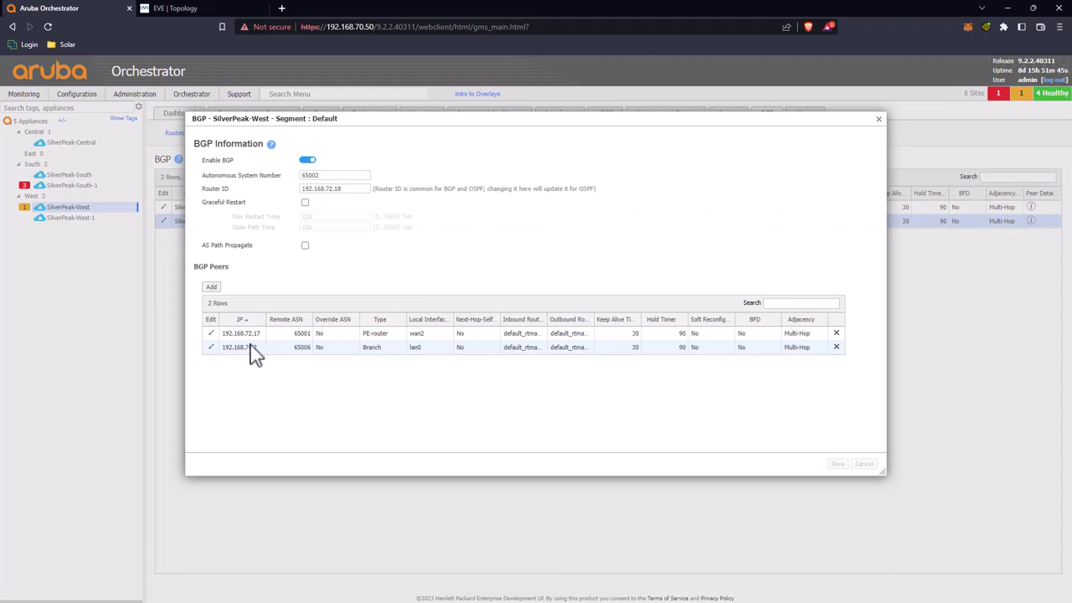
left_click(206, 348)
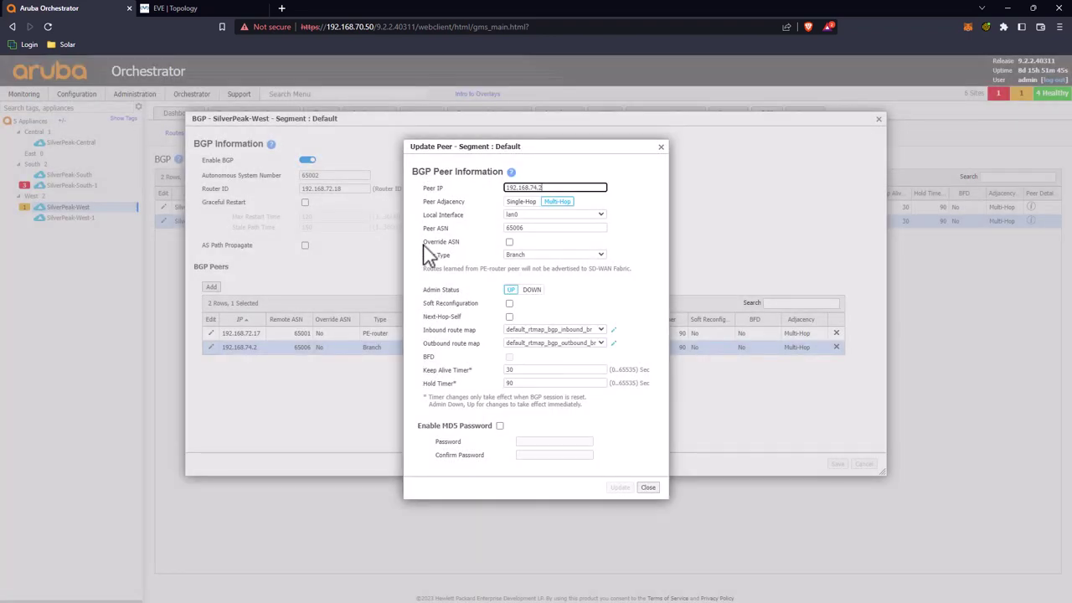
left_click(613, 331)
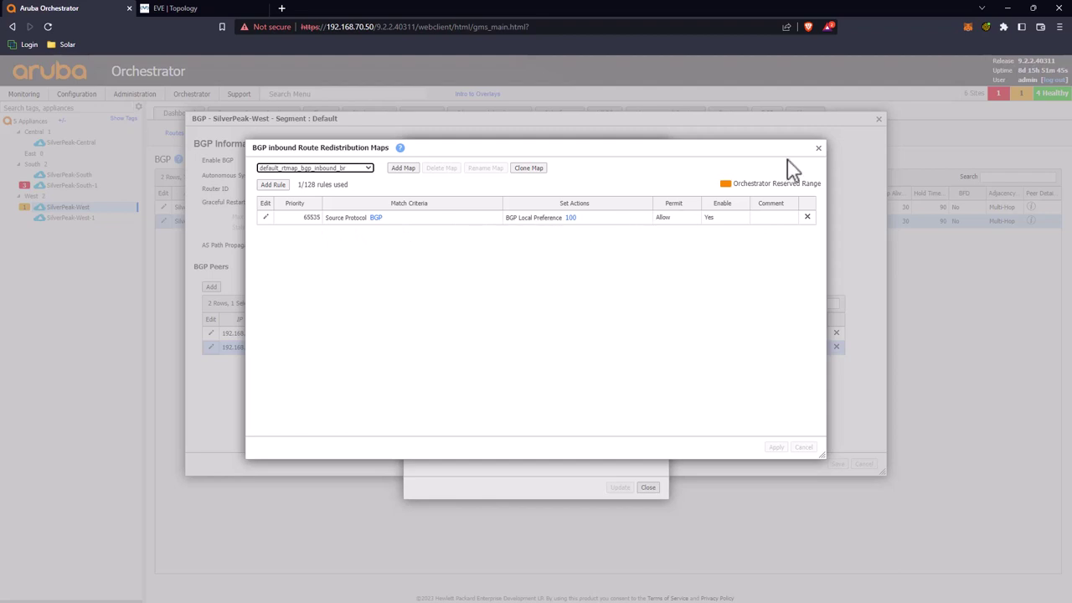
left_click(818, 148)
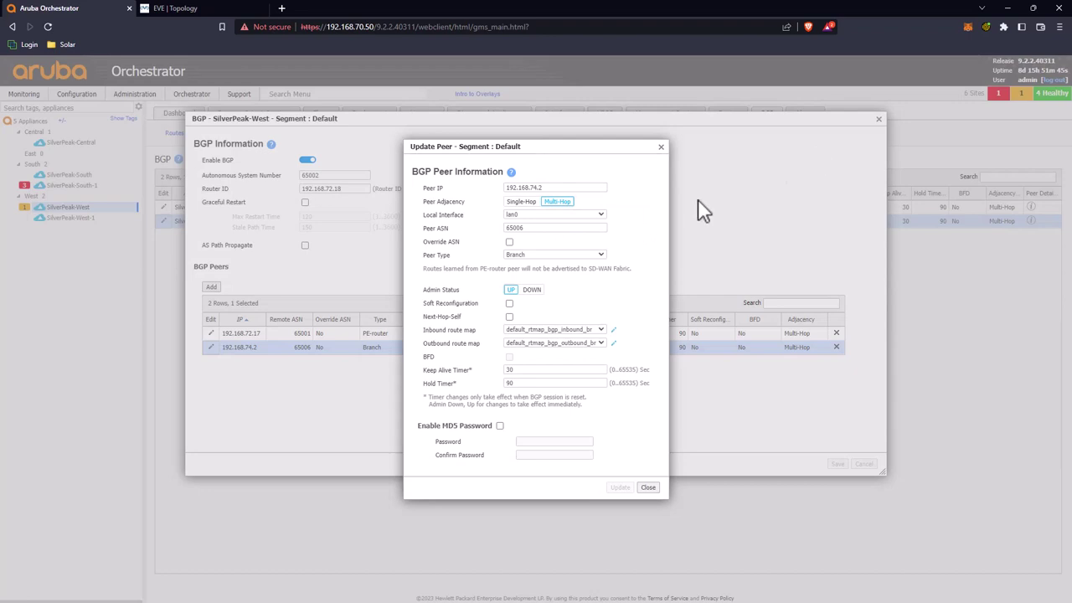
left_click(615, 343)
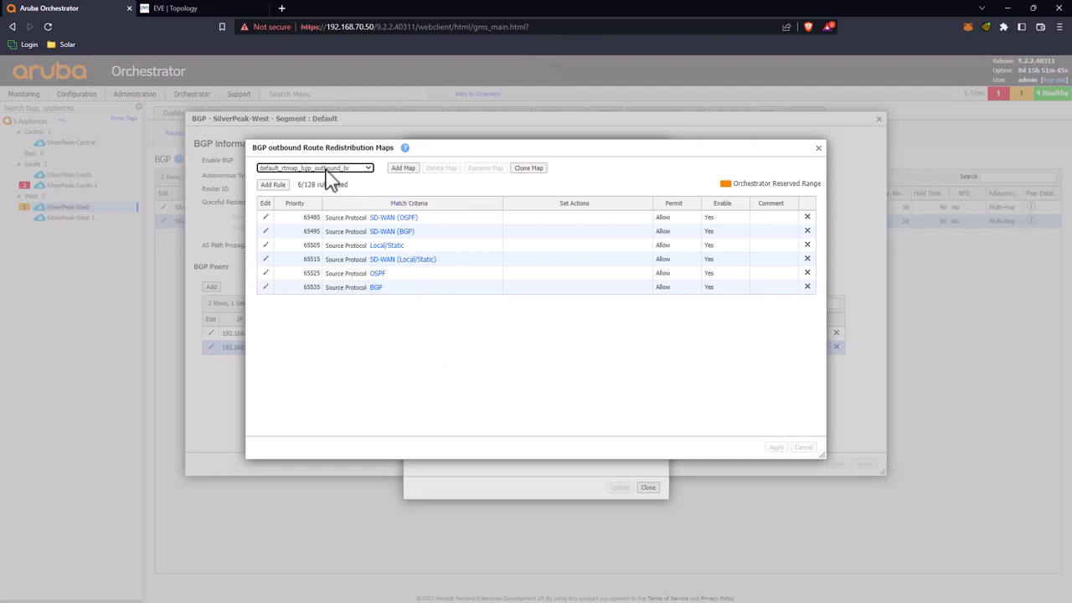
left_click(818, 148)
Restrict the BGP rule in SilverPeak-West's default_rtmap_bgp_inbound_br map to prefix 192.168.74.0/24 and apply the map
left_click(618, 330)
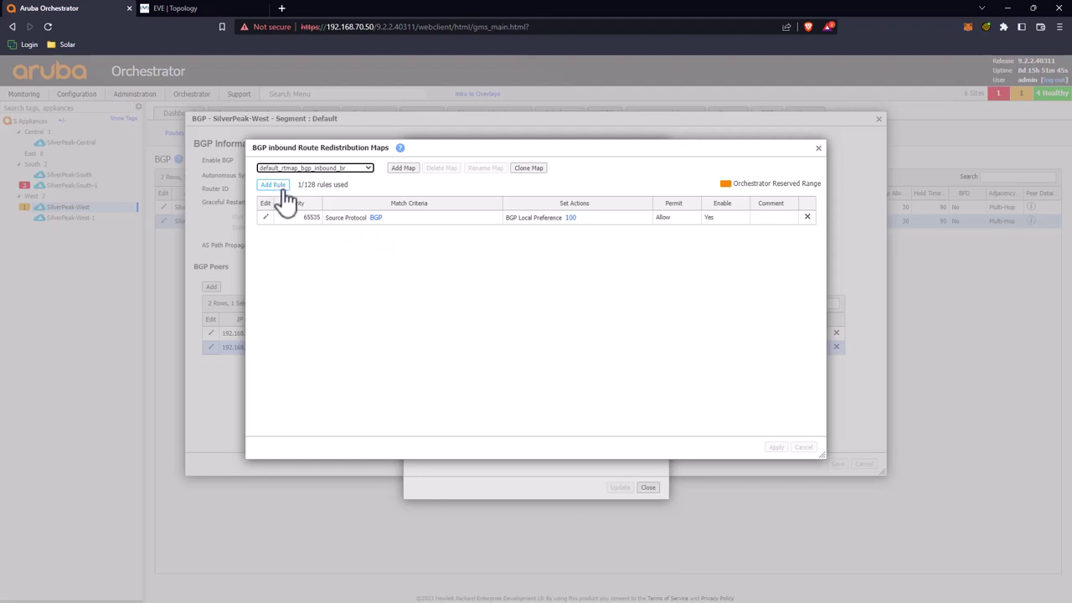
left_click(363, 219)
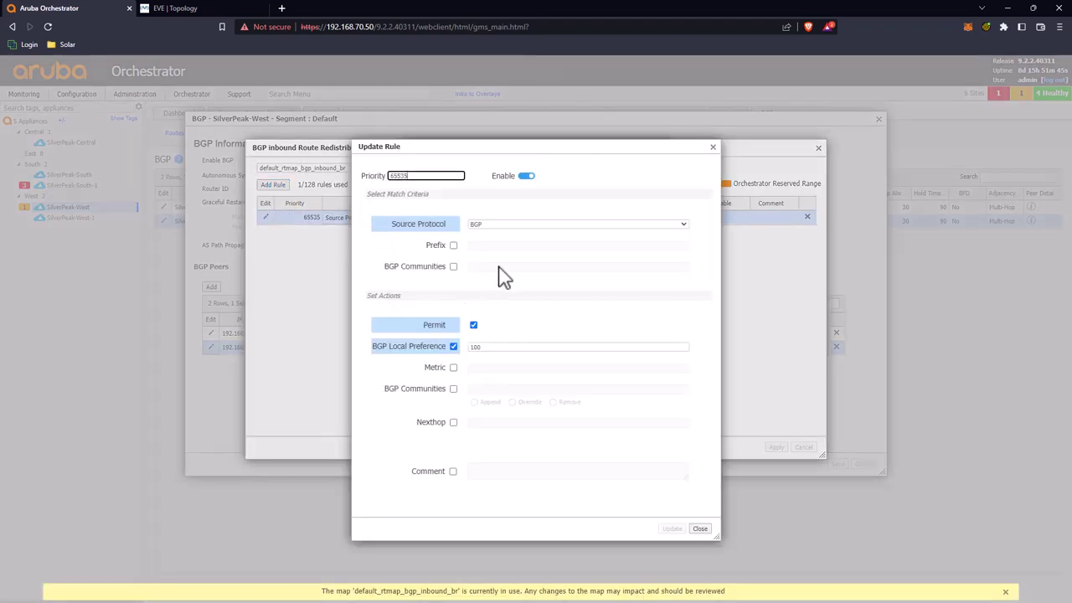
left_click(453, 245)
left_click(490, 245)
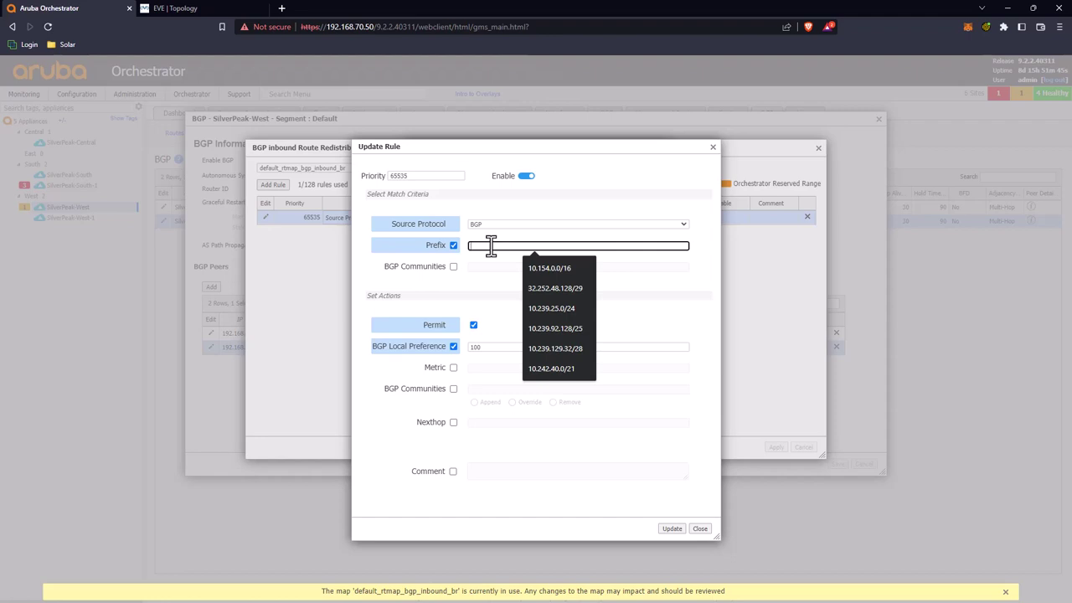
type("192.16")
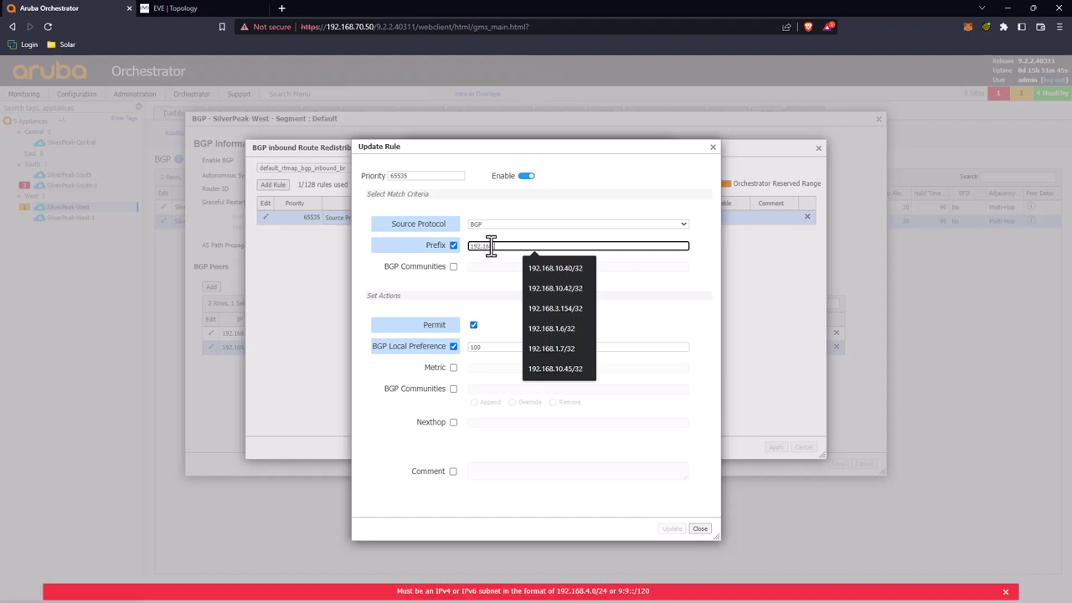
type("8.74.0/24")
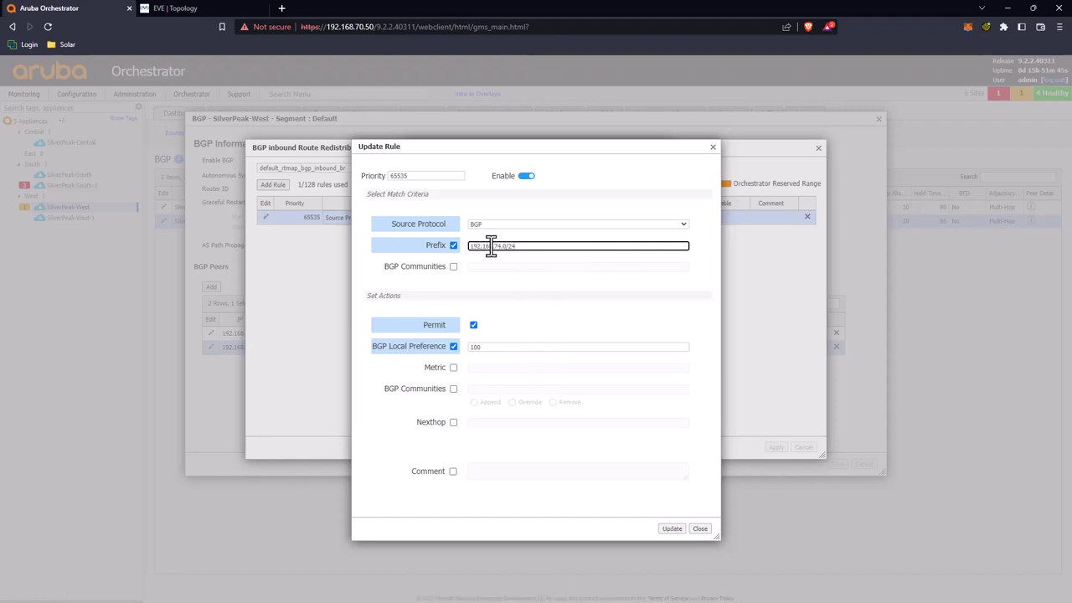
left_click(673, 529)
left_click(776, 448)
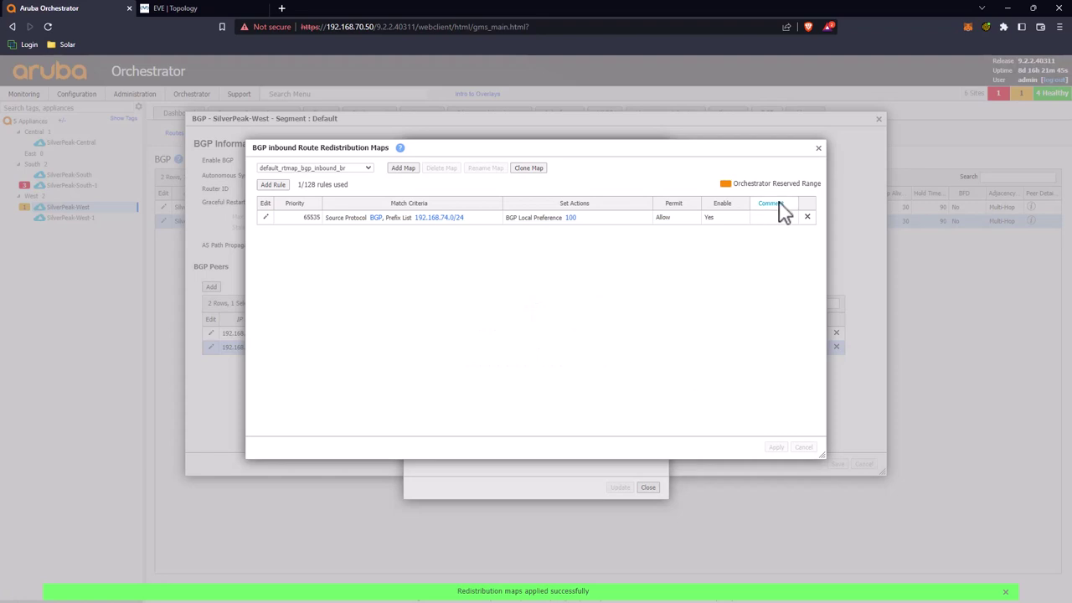
left_click(819, 152)
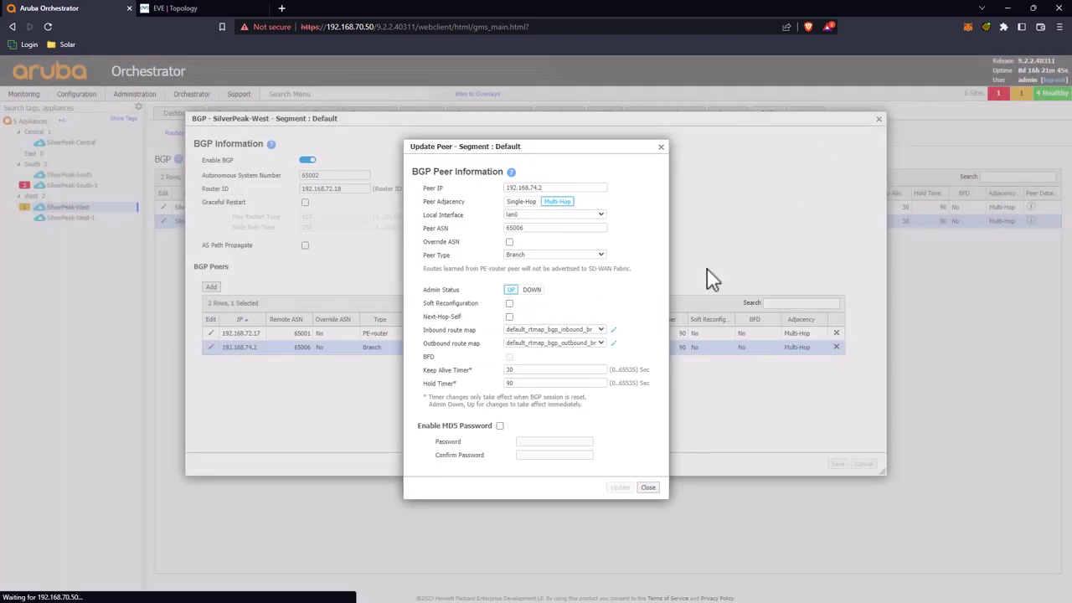
left_click(652, 489)
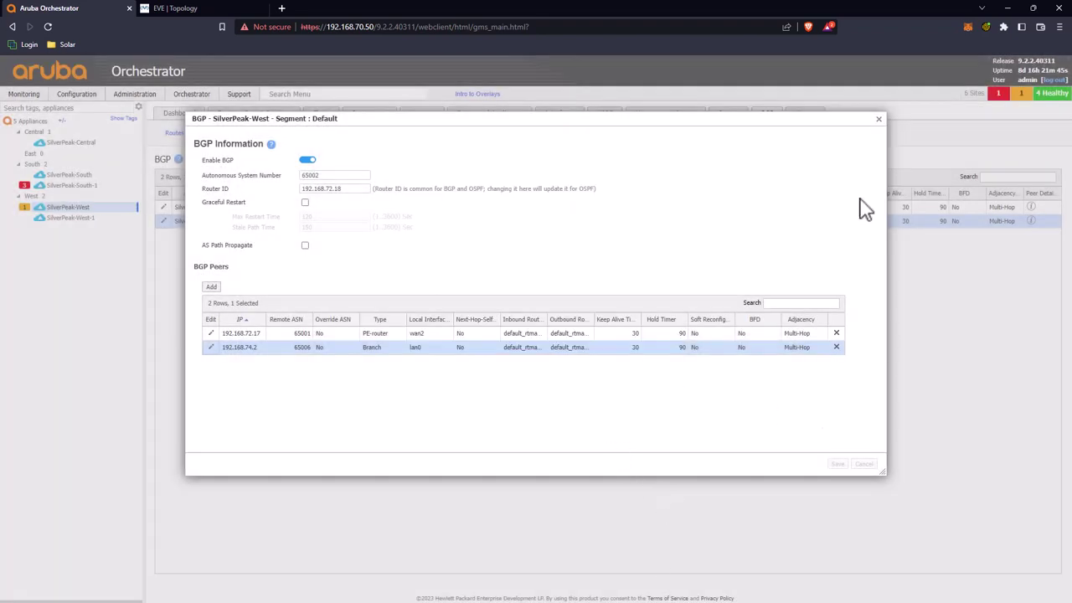
left_click(878, 118)
Restrict the BGP rule in the inbound route map of SilverPeak-West-1's peer 192.168.74.2 to prefix 192.168.74.0/24
left_click(63, 218)
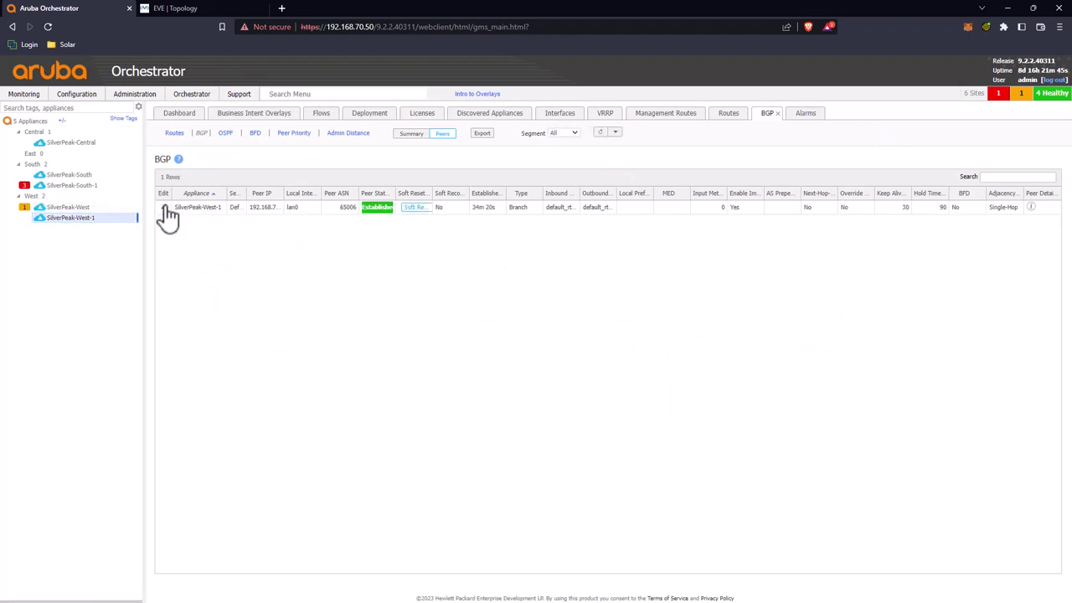
left_click(165, 207)
left_click(207, 333)
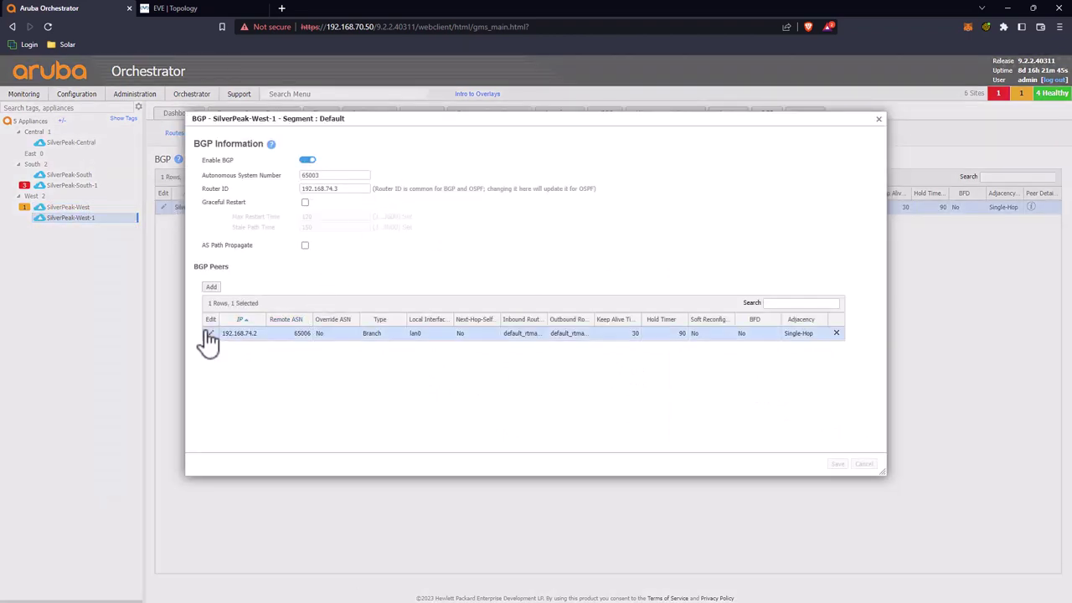
left_click(210, 334)
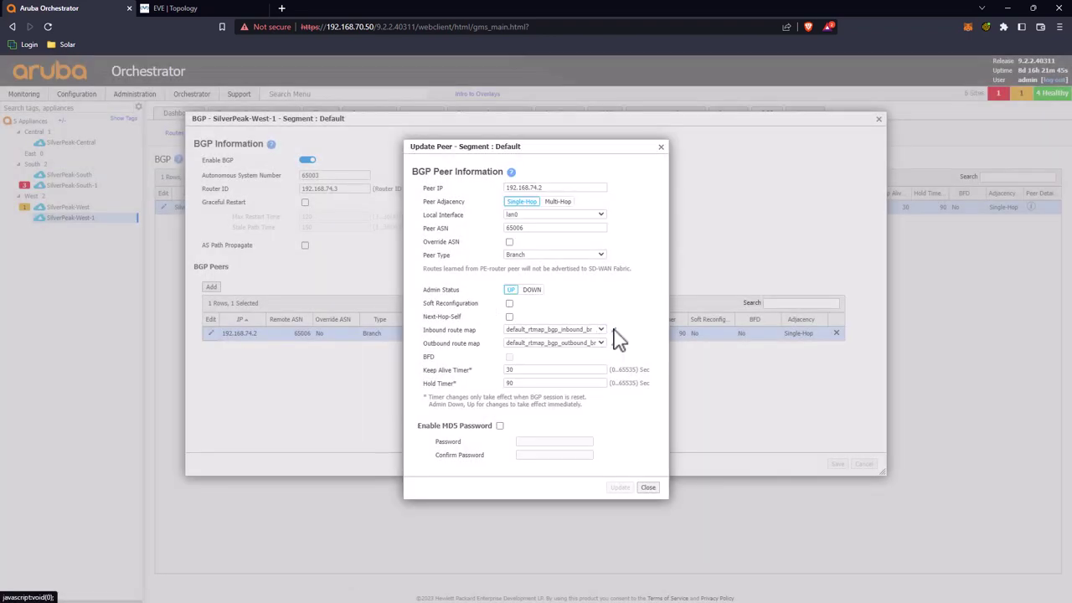
left_click(617, 334)
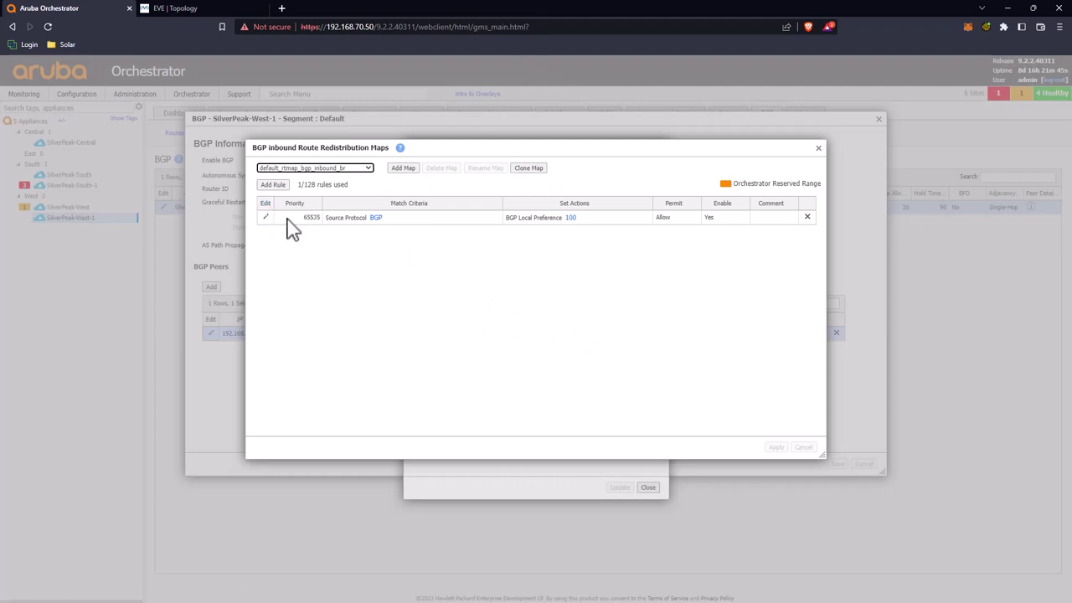
left_click(412, 221)
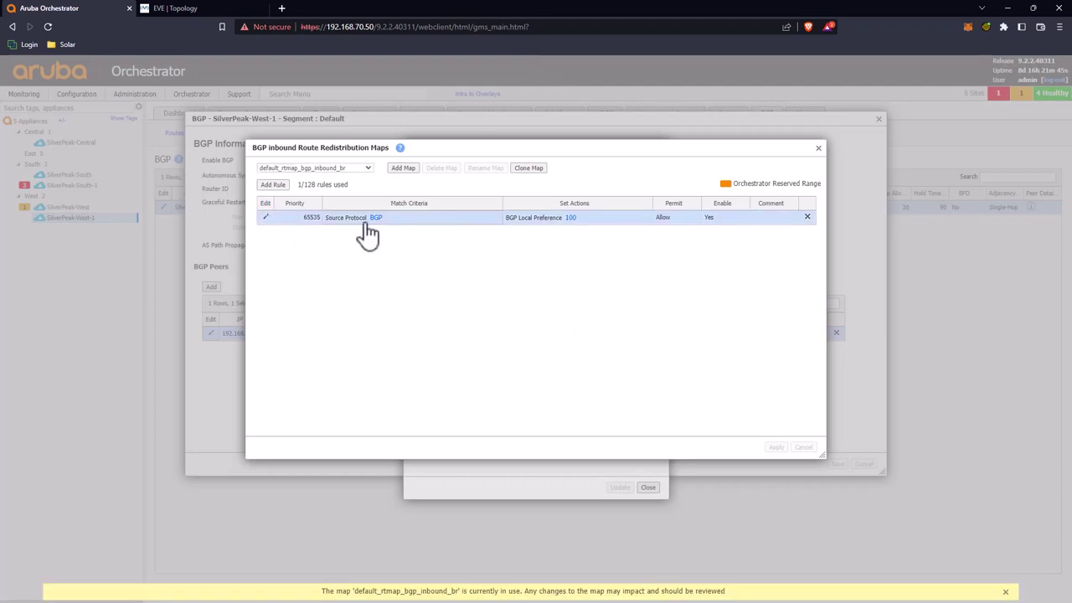
double_click(366, 228)
left_click(453, 244)
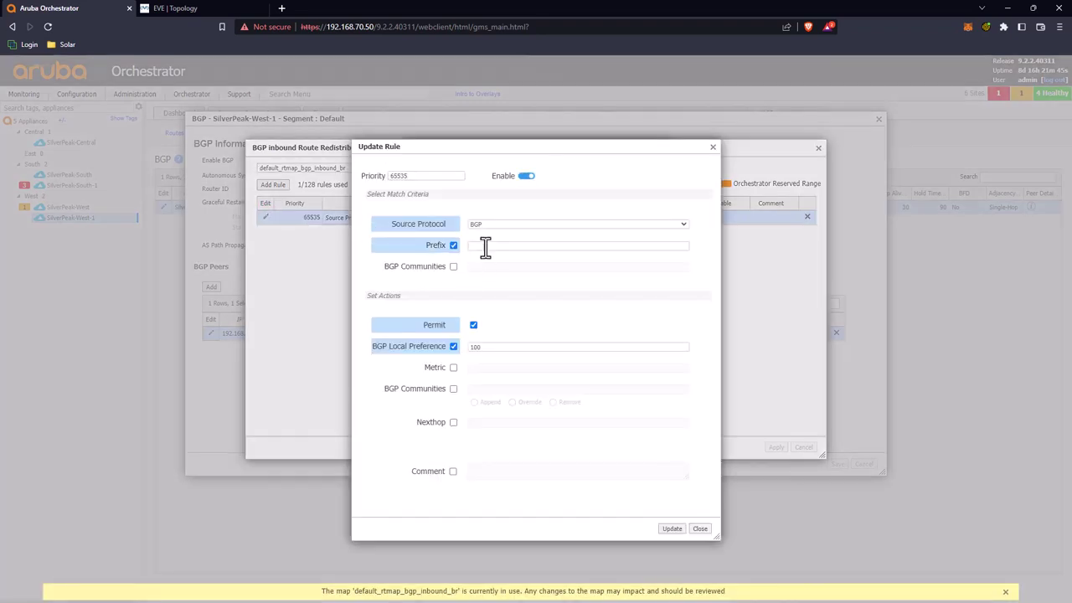
left_click(482, 244)
type("192.168.74.0/24")
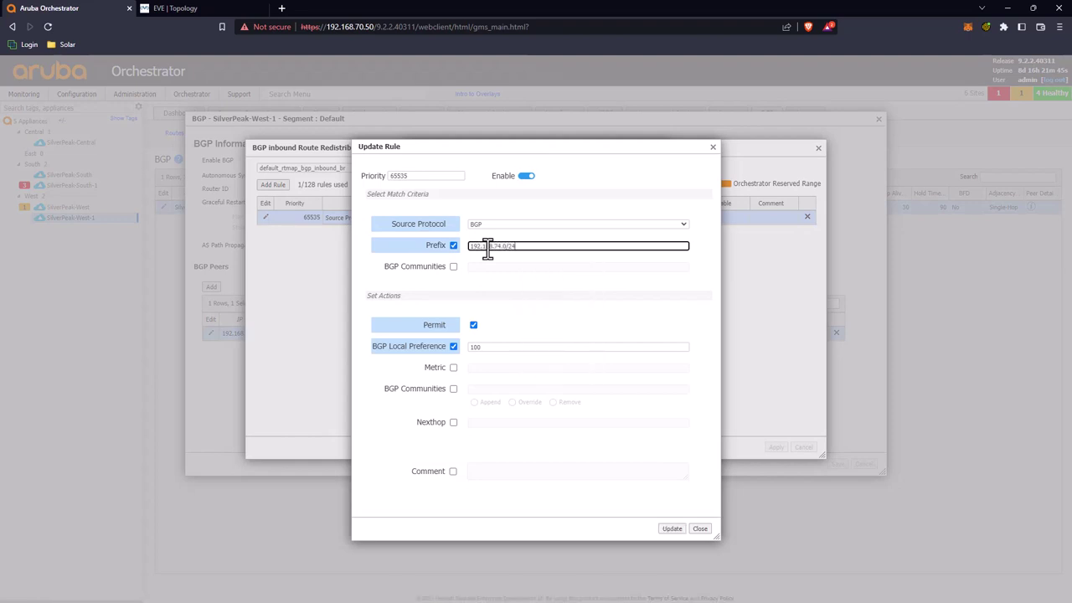
left_click(672, 529)
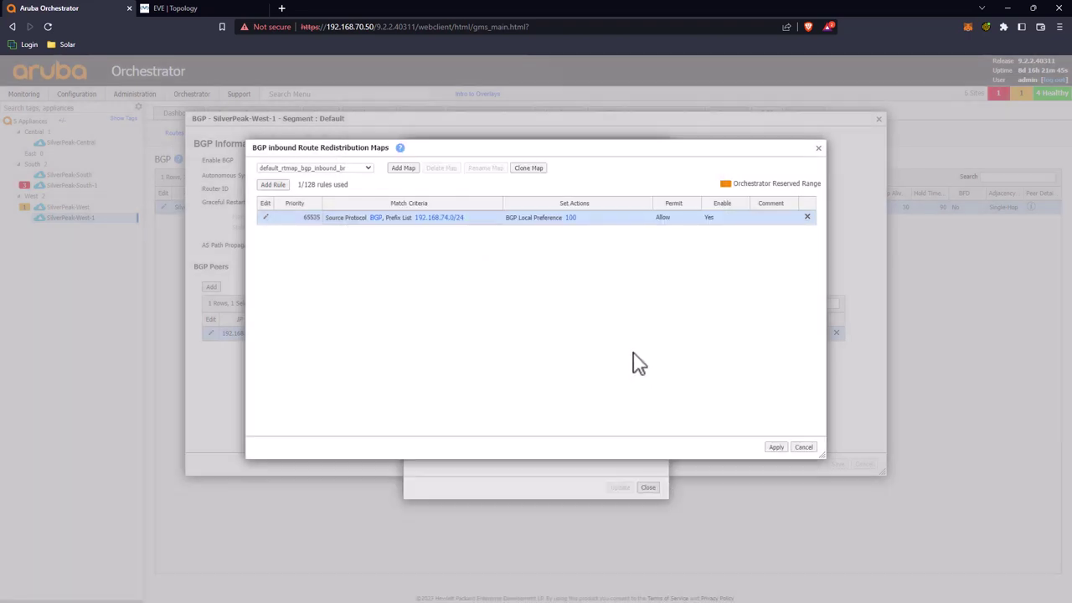
Apply the inbound BGP route map changes and close the peer and BGP settings of SilverPeak-West-1
left_click(773, 447)
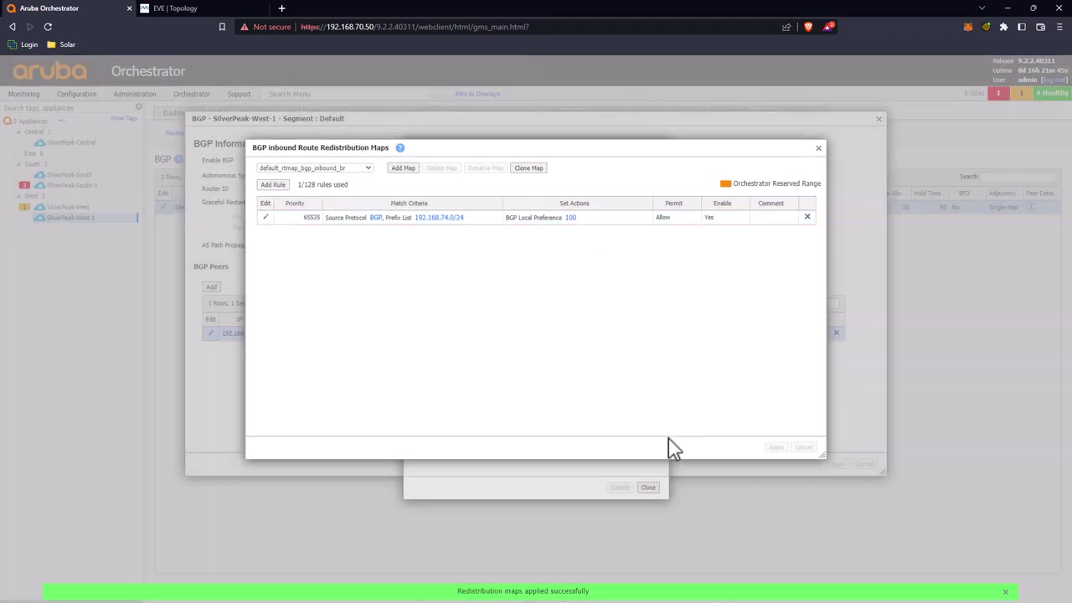
left_click(818, 148)
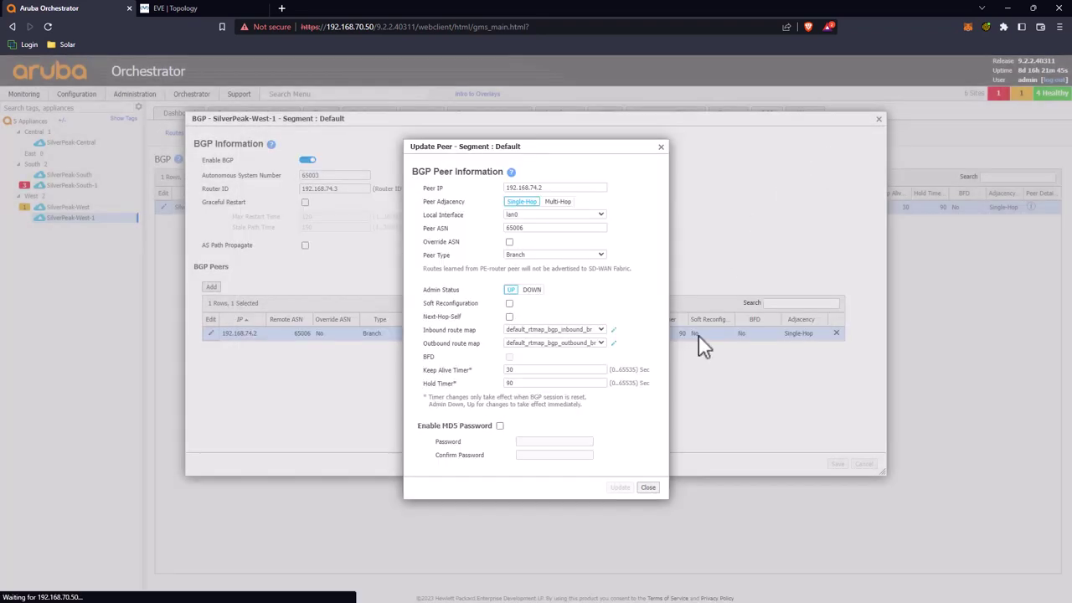
left_click(651, 488)
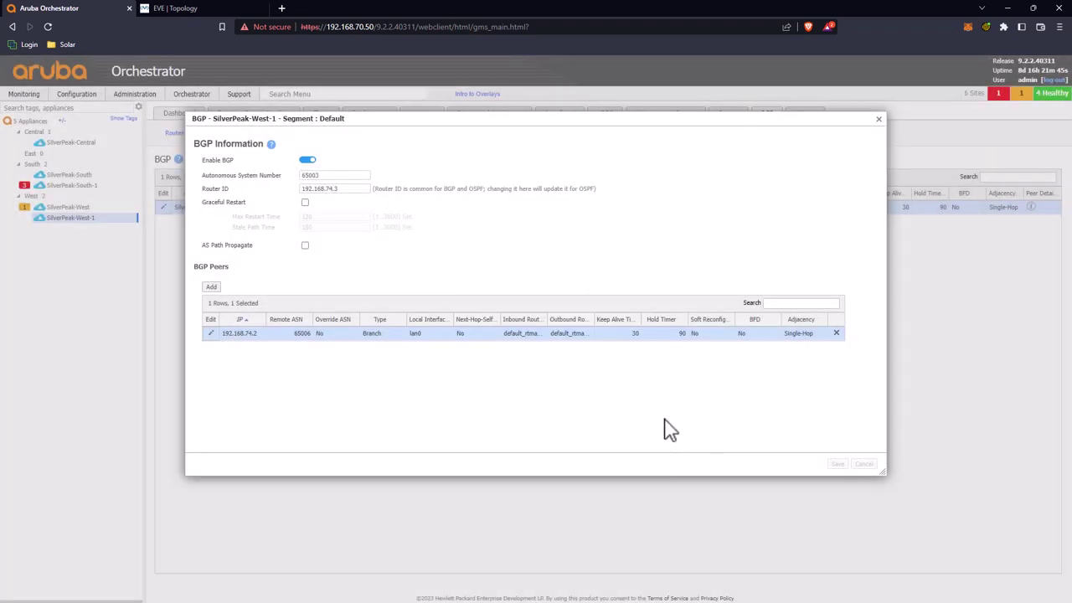
left_click(879, 121)
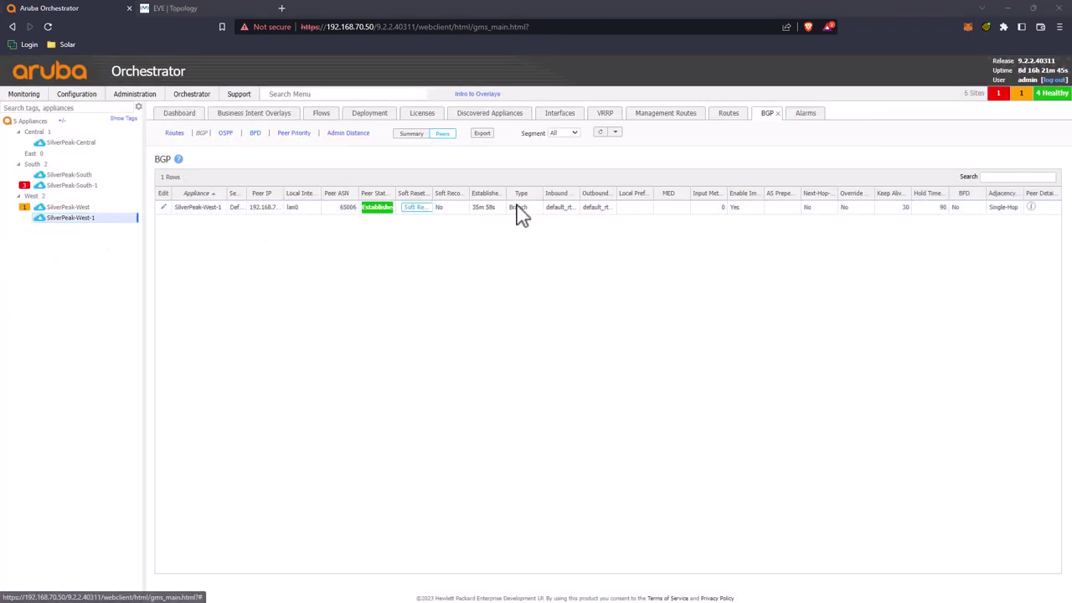
Examine the 192.168.105.0/24 route in the routing tables of SilverPeak-West-1, SilverPeak-West and SilverPeak-South
left_click(728, 114)
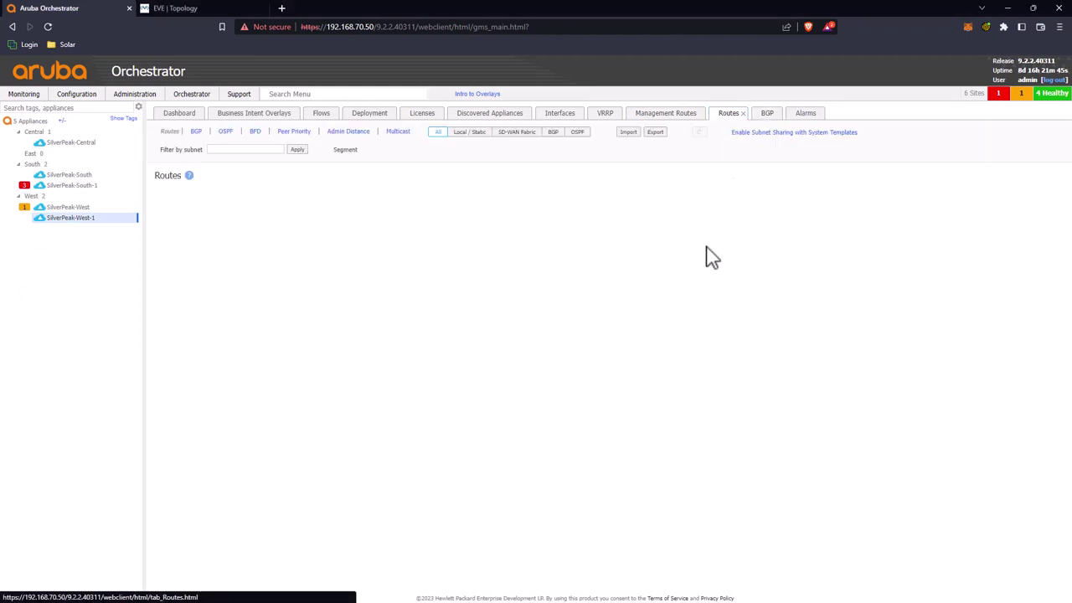
left_click(339, 224)
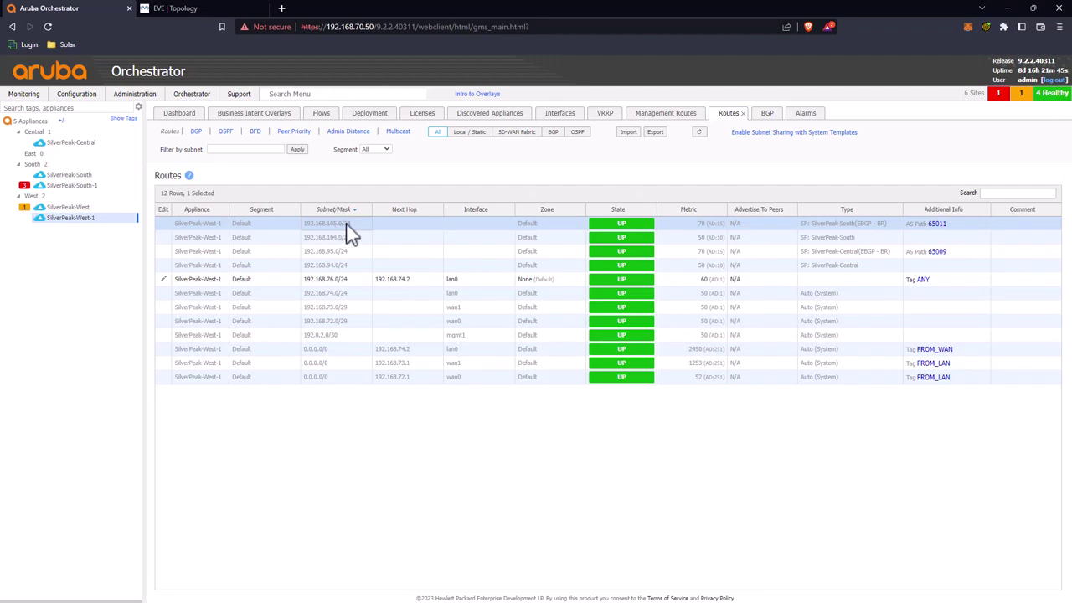
left_click(84, 207)
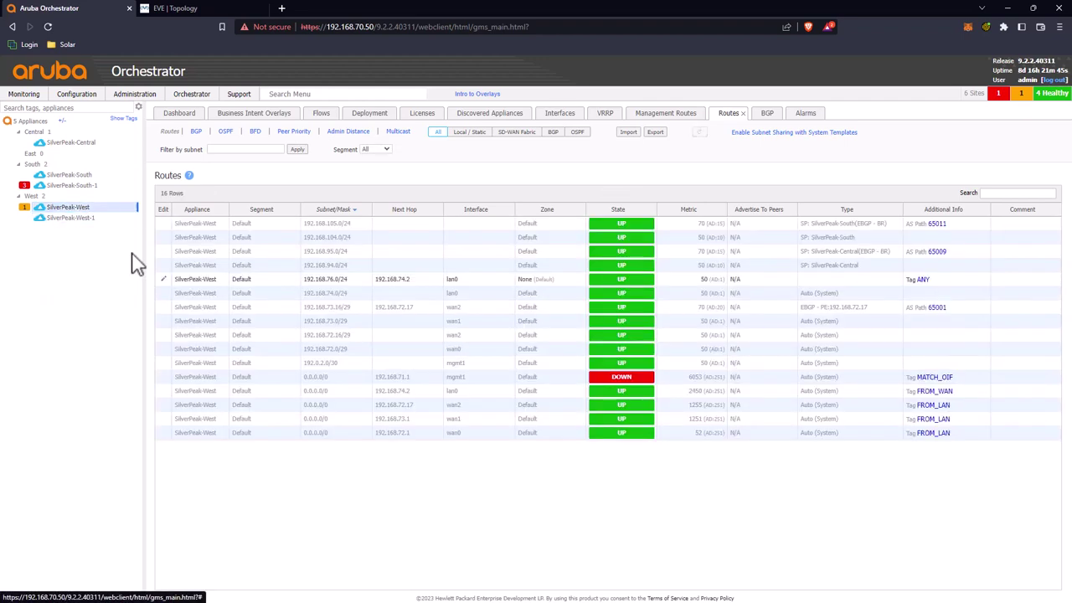
left_click(342, 224)
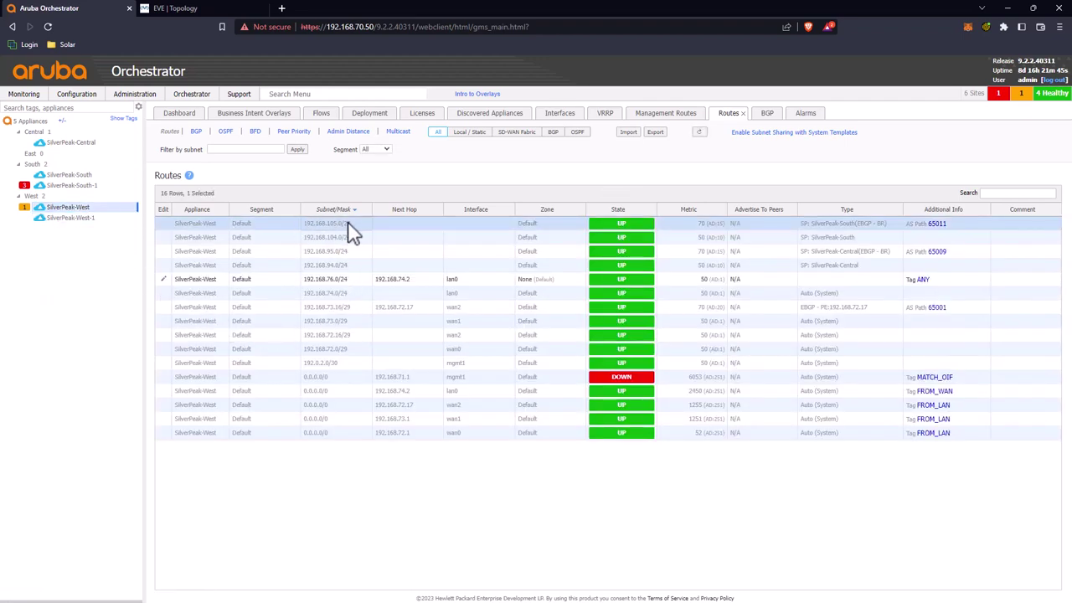
left_click(68, 175)
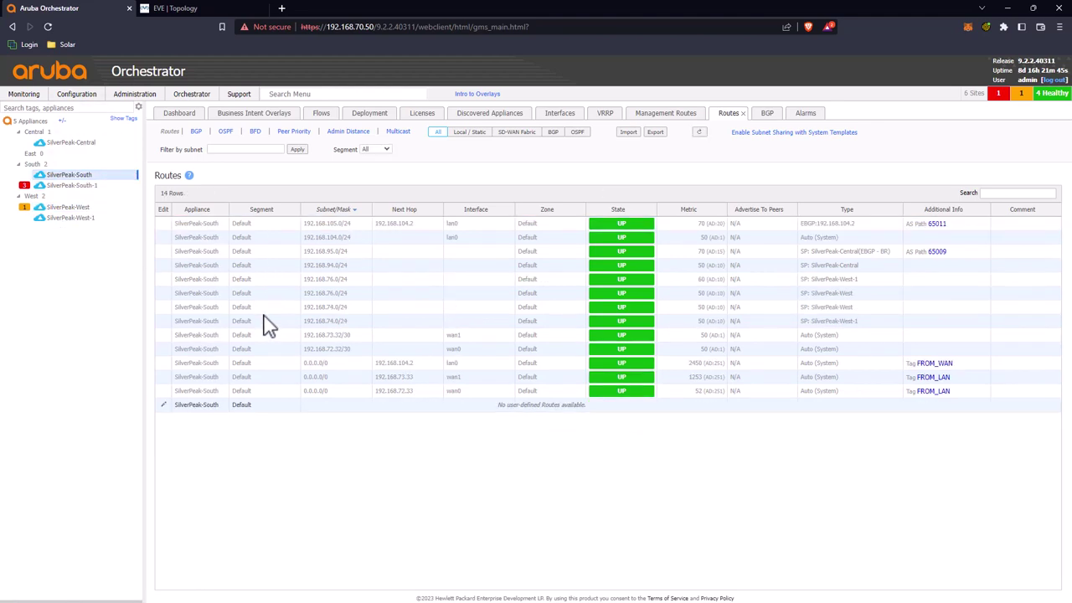
left_click(346, 227)
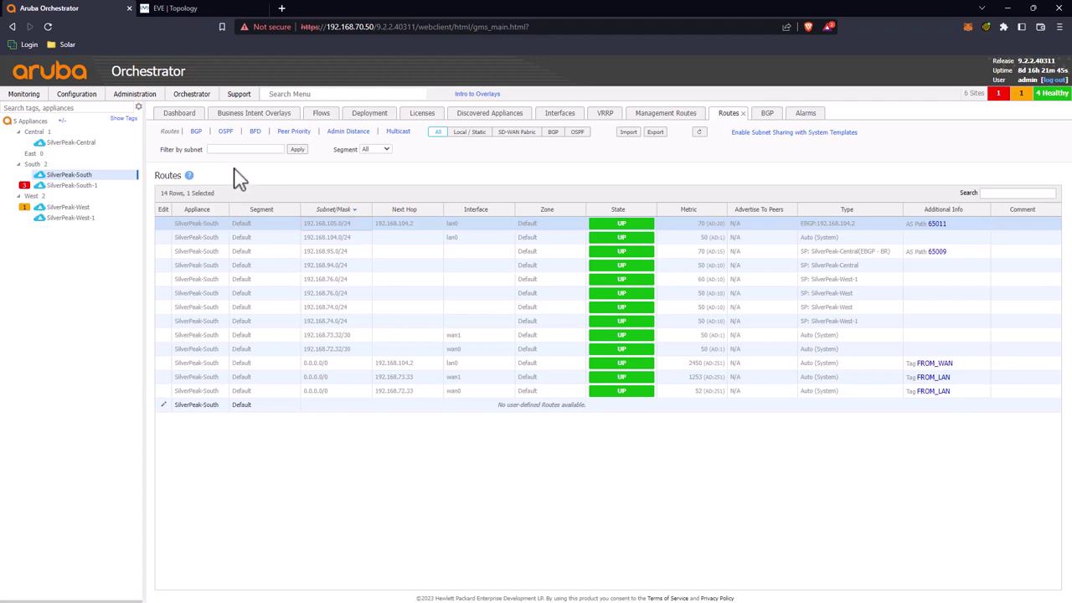
Switch to the EVE topology to examine the site layout, and return to Aruba Orchestrator
left_click(209, 10)
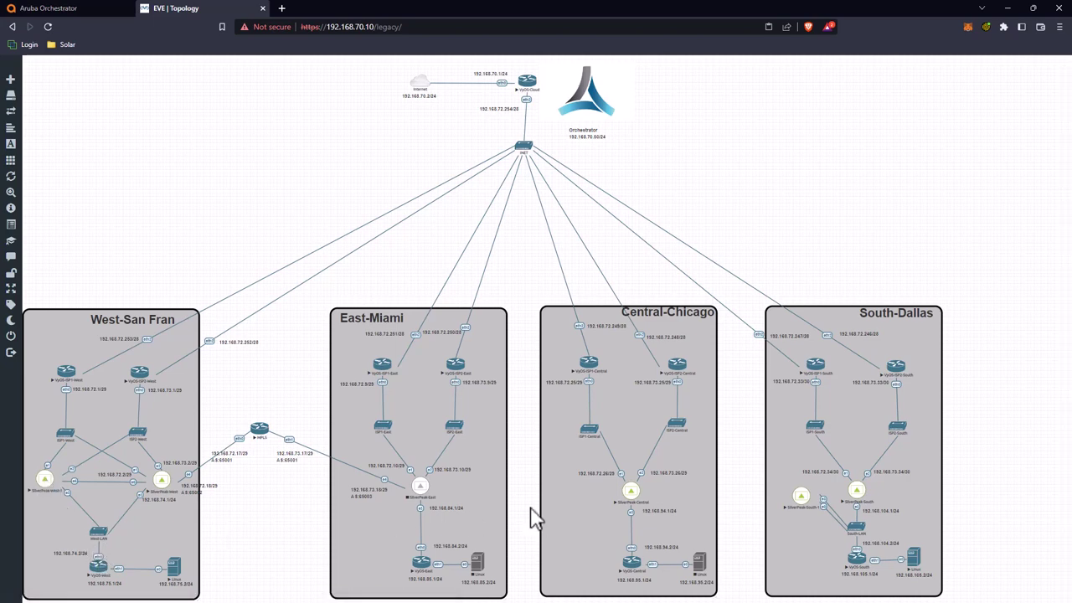
left_click(636, 502)
left_click(84, 17)
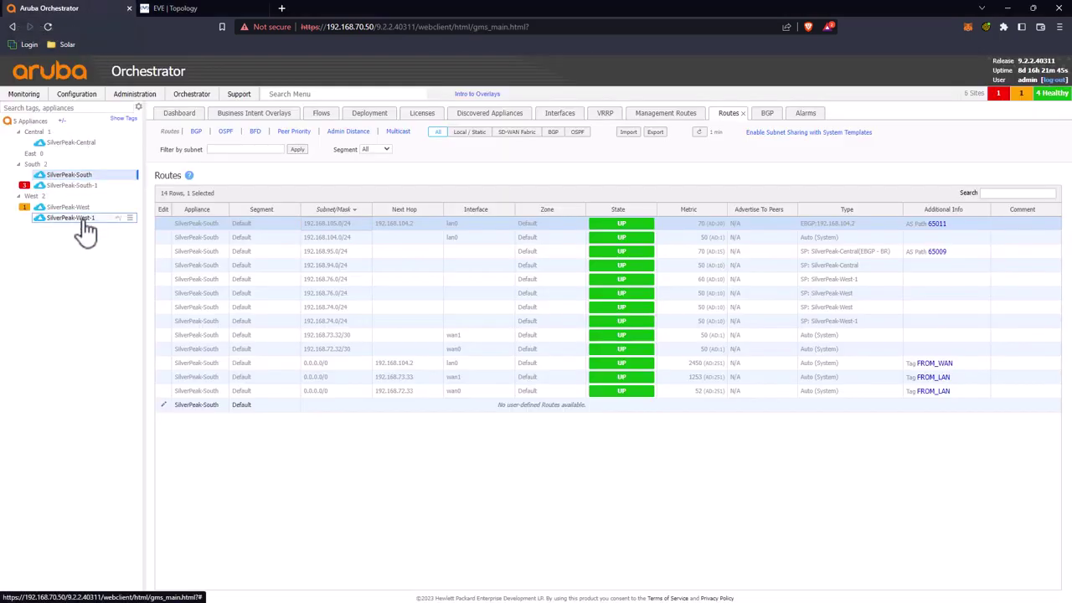
Open the BGP peer 192.168.74.2 from the route settings of SilverPeak-West-1 and review its inbound route map
mouse_move(83, 228)
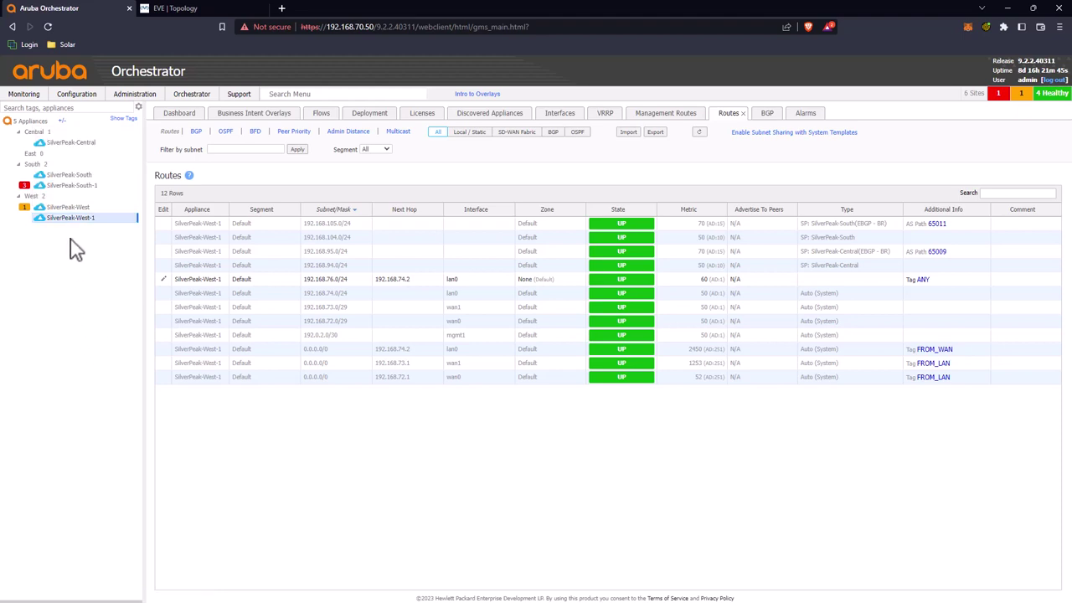
left_click(165, 279)
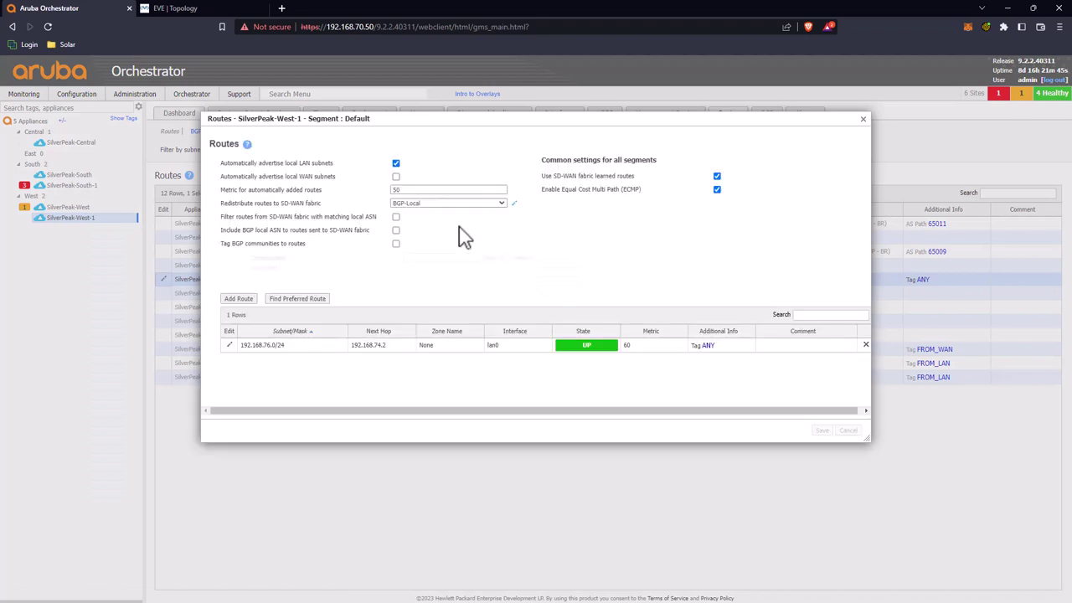
left_click(229, 346)
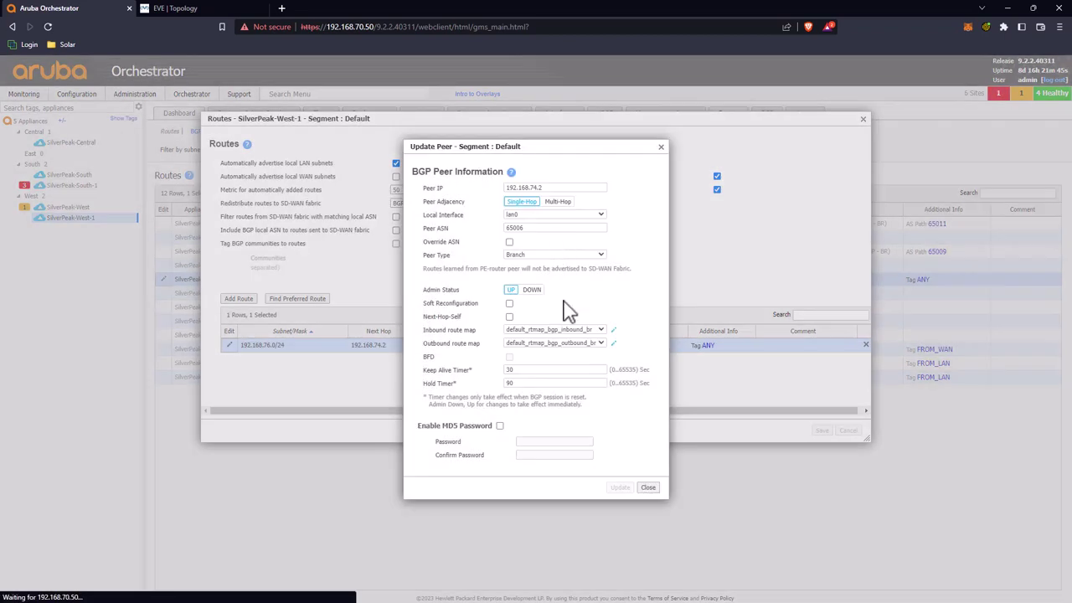
left_click(616, 334)
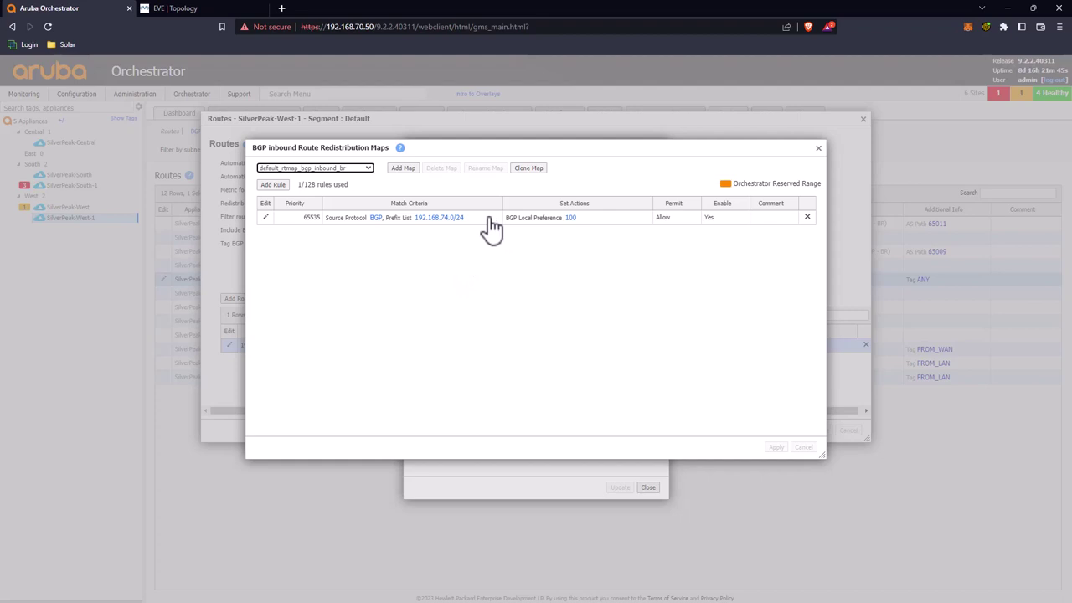
left_click(818, 149)
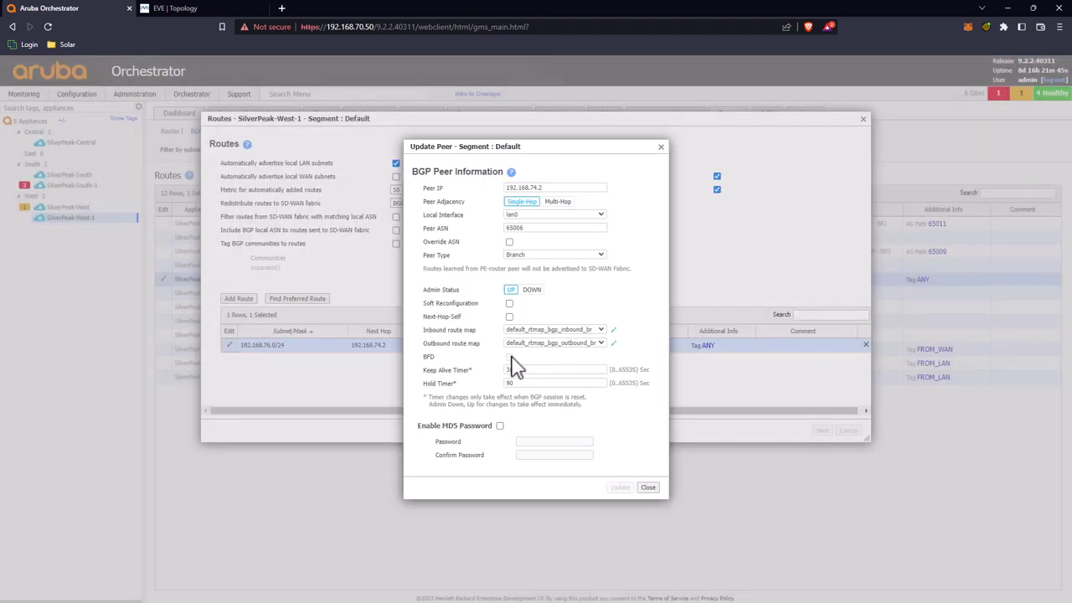
Set an ASN prepend count of 1 on the SD-WAN (BGP) rule of the peer's outbound route map, apply it and close the route settings
left_click(613, 343)
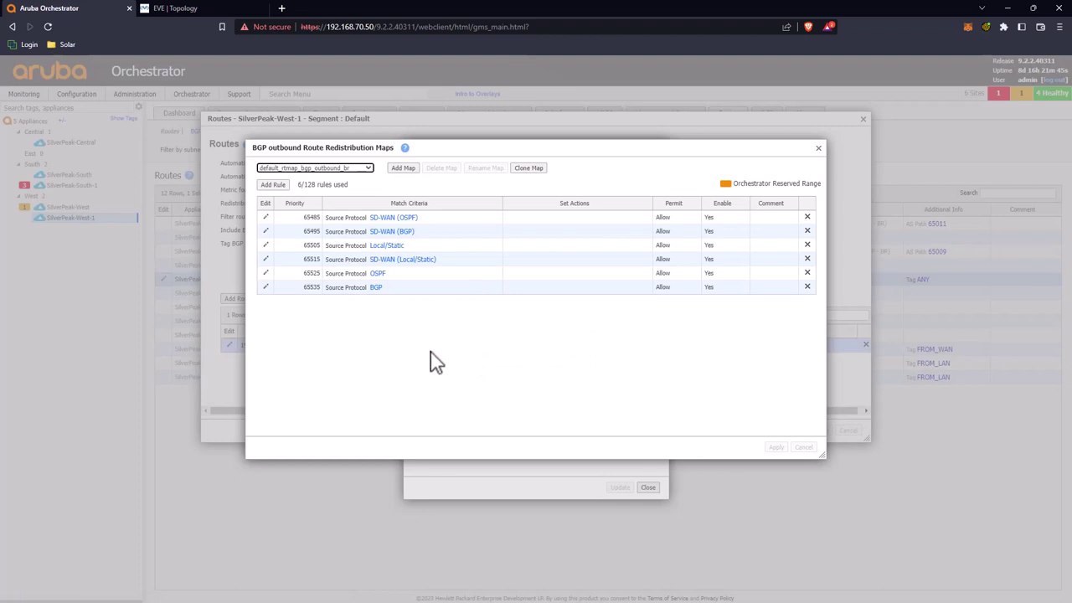
double_click(452, 235)
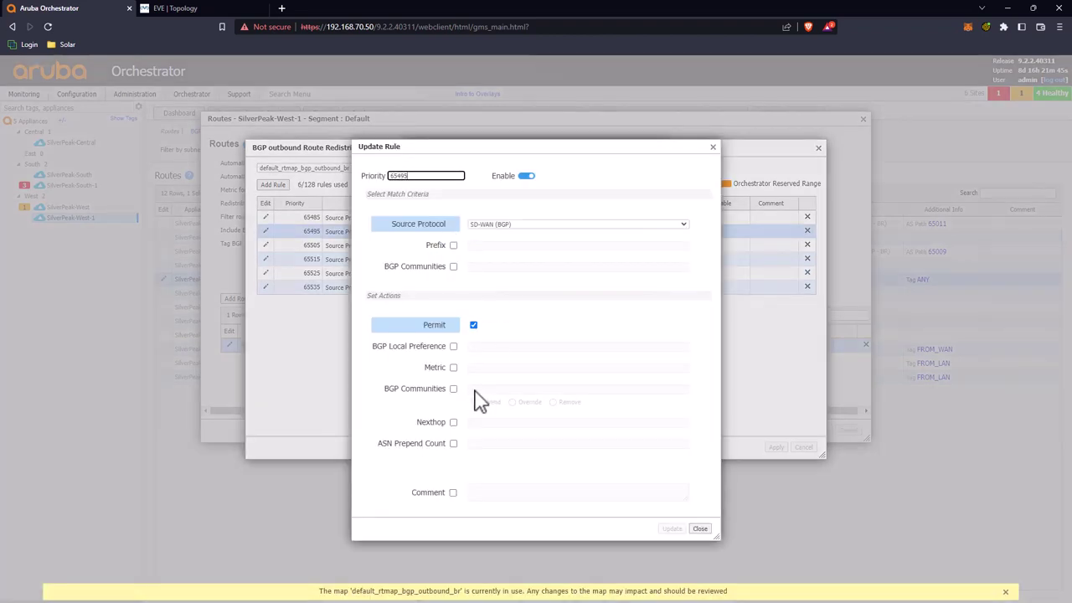
left_click(453, 443)
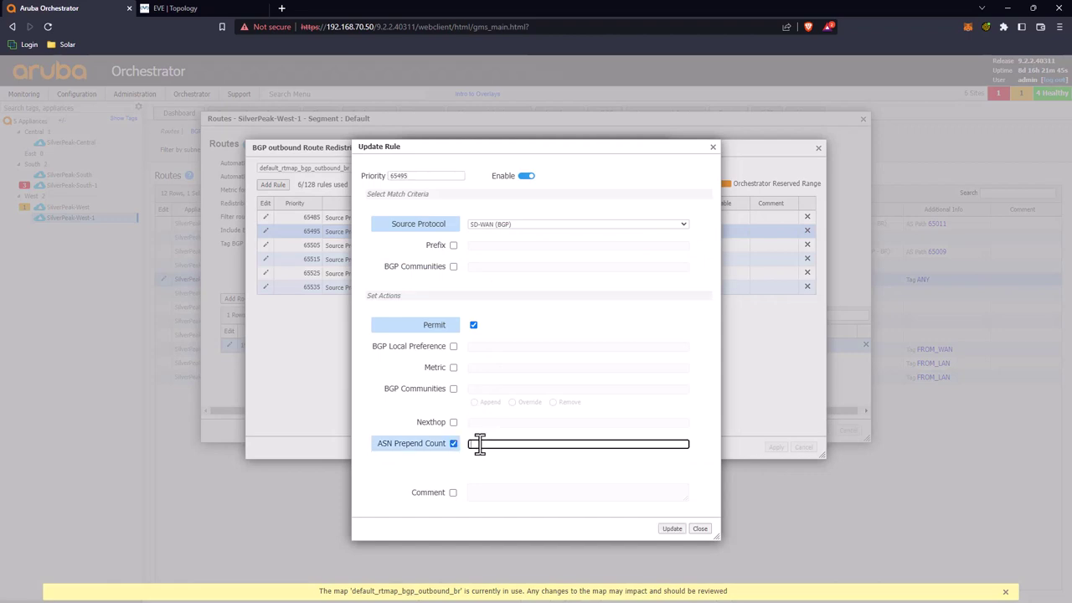
type("1")
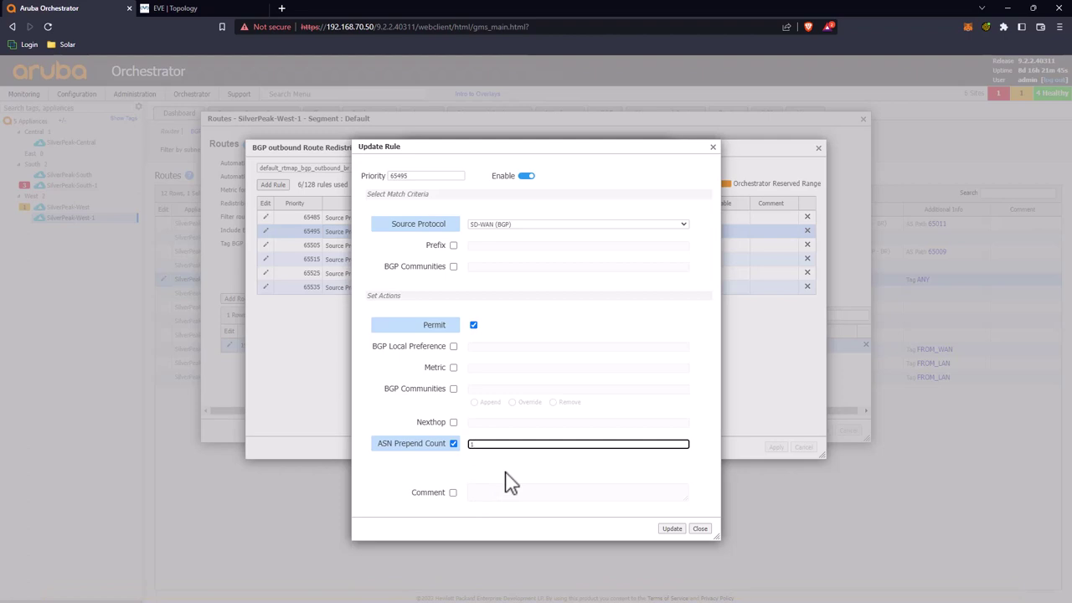
left_click(672, 528)
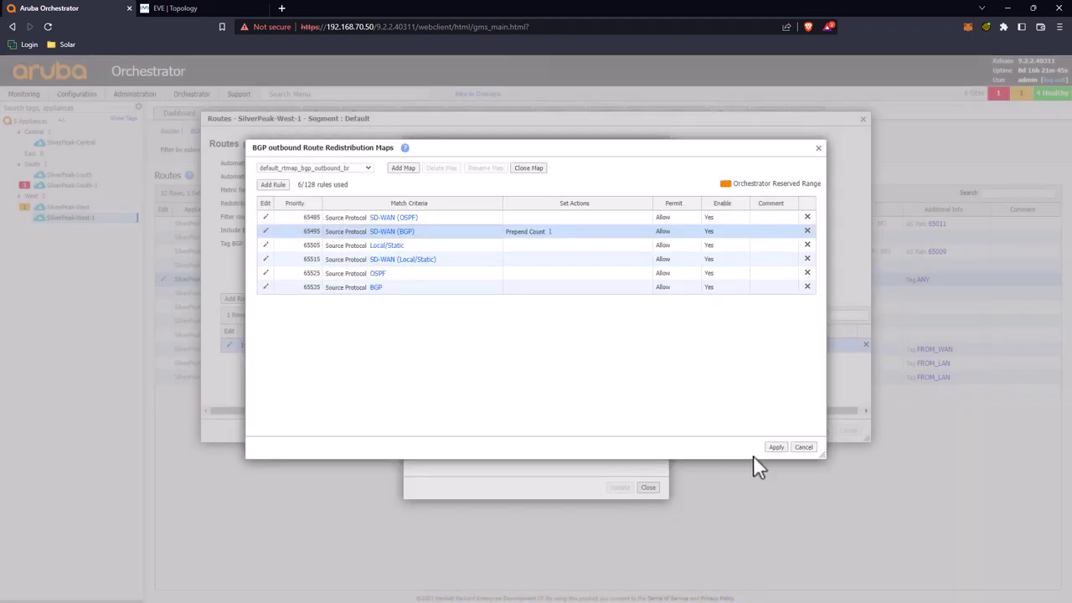
left_click(778, 446)
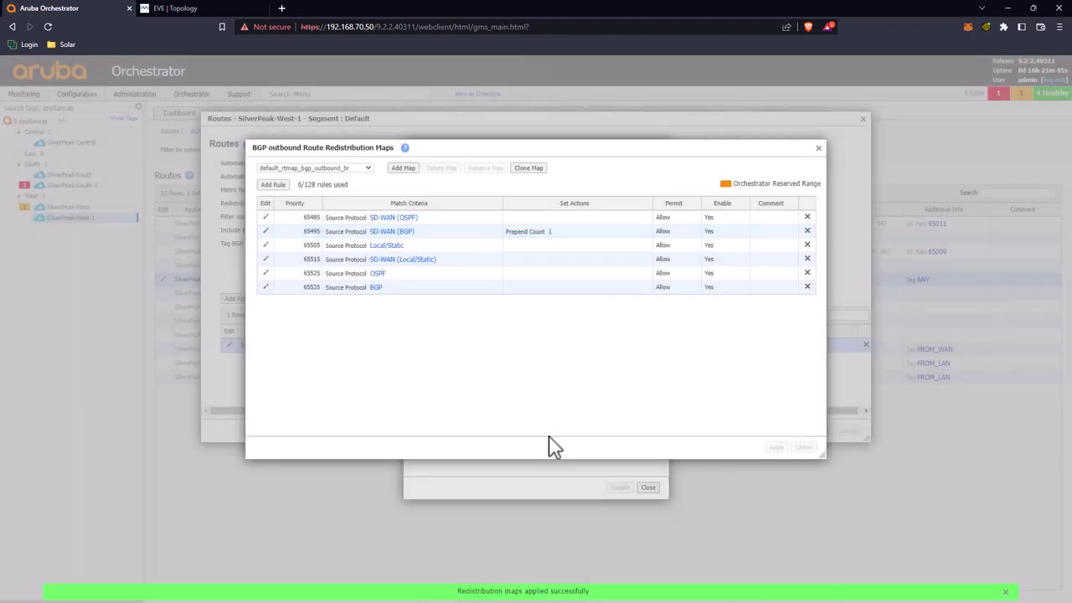
left_click(818, 148)
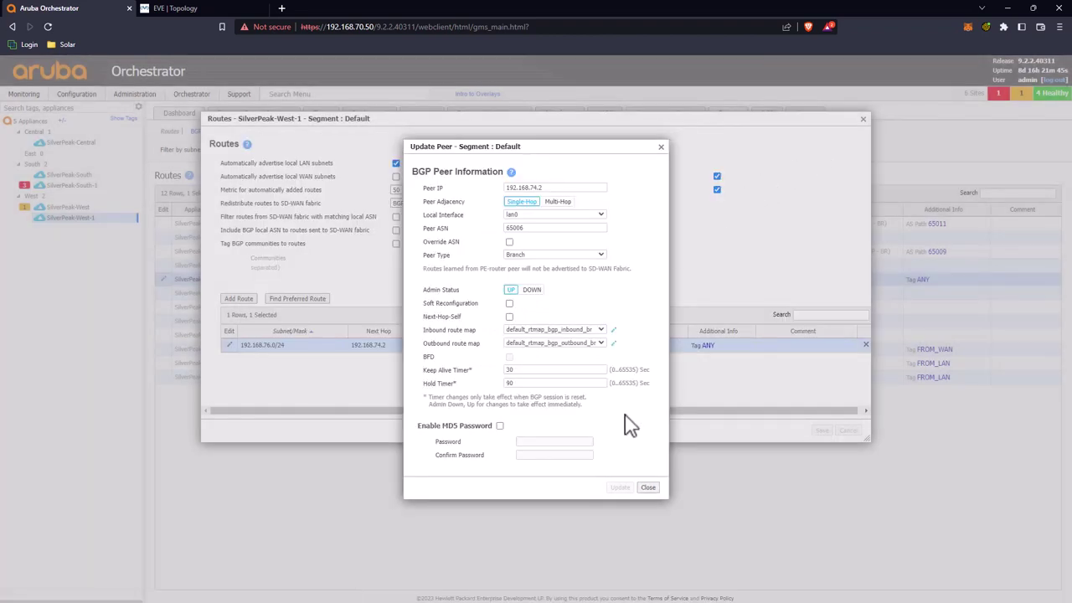
left_click(648, 488)
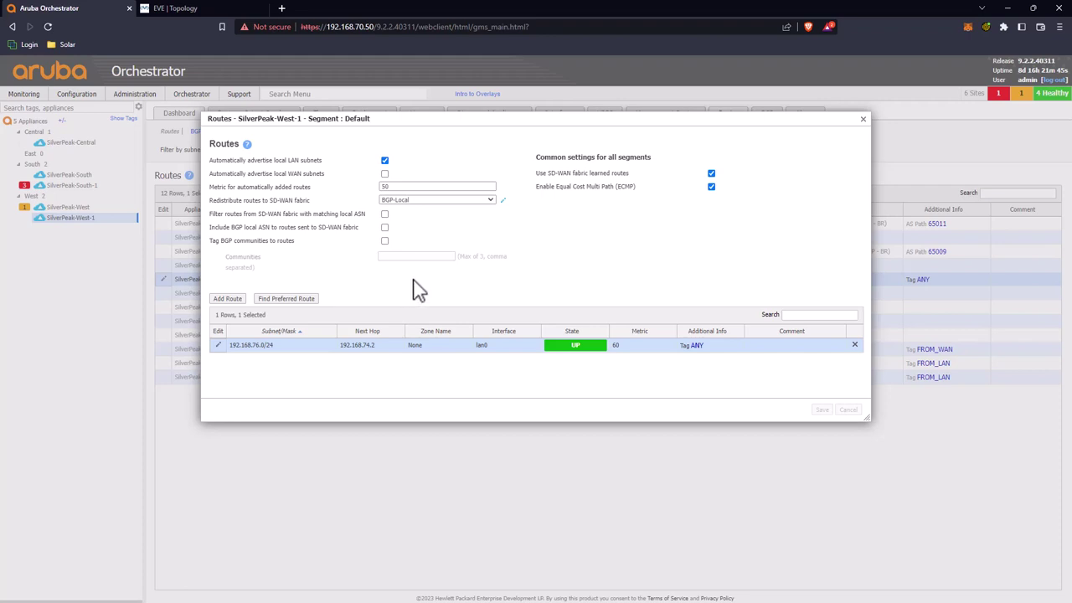
left_click(860, 119)
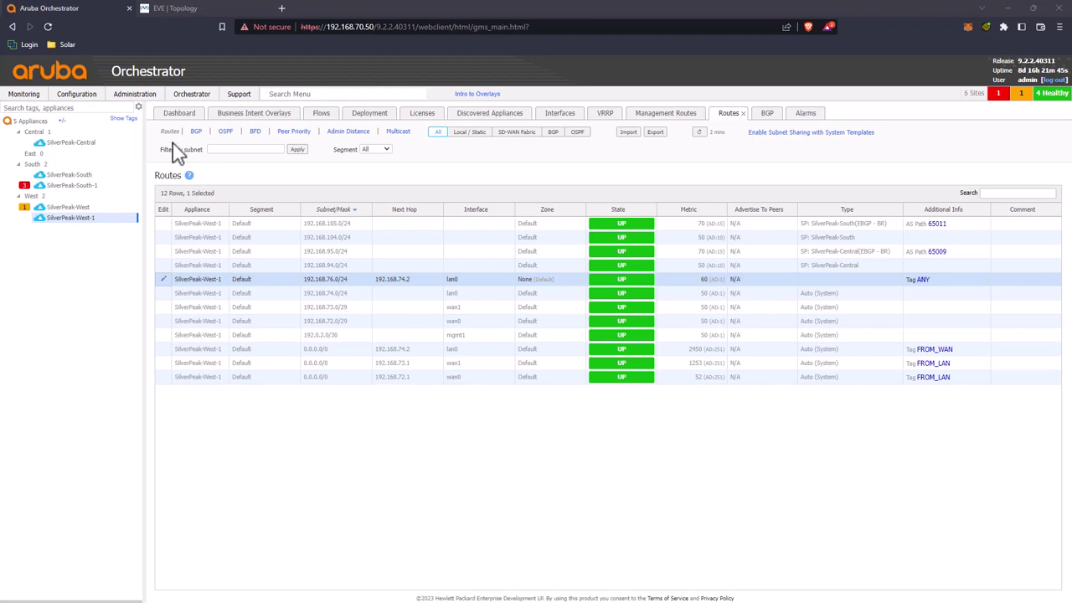
Switch to the EVE topology, open the VyOS-West console and run "show ip route" to check the next hop for 192.168.105.0/24
left_click(171, 9)
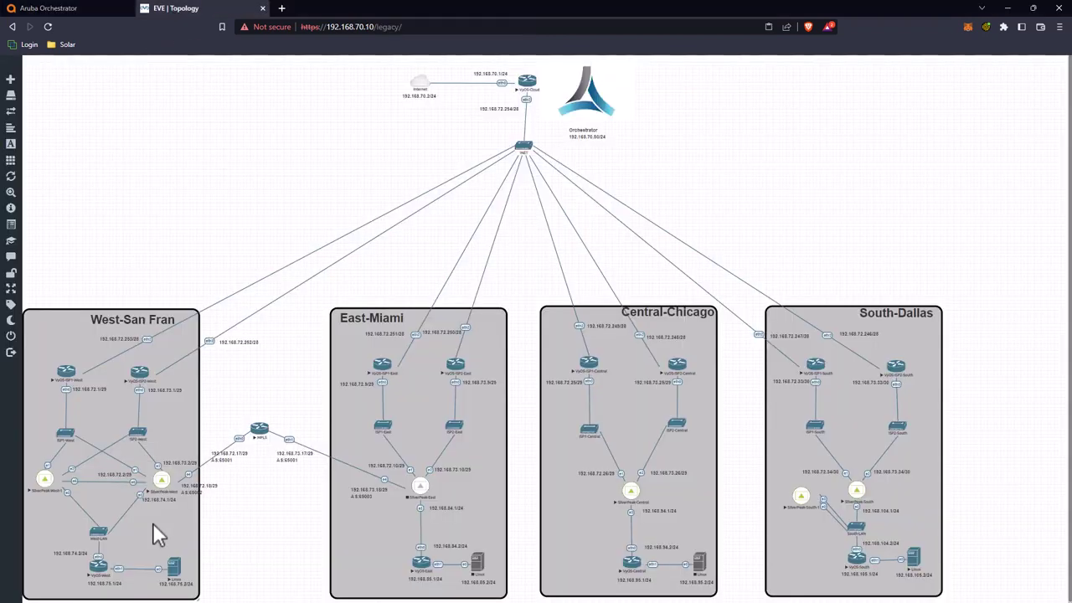
left_click(99, 566)
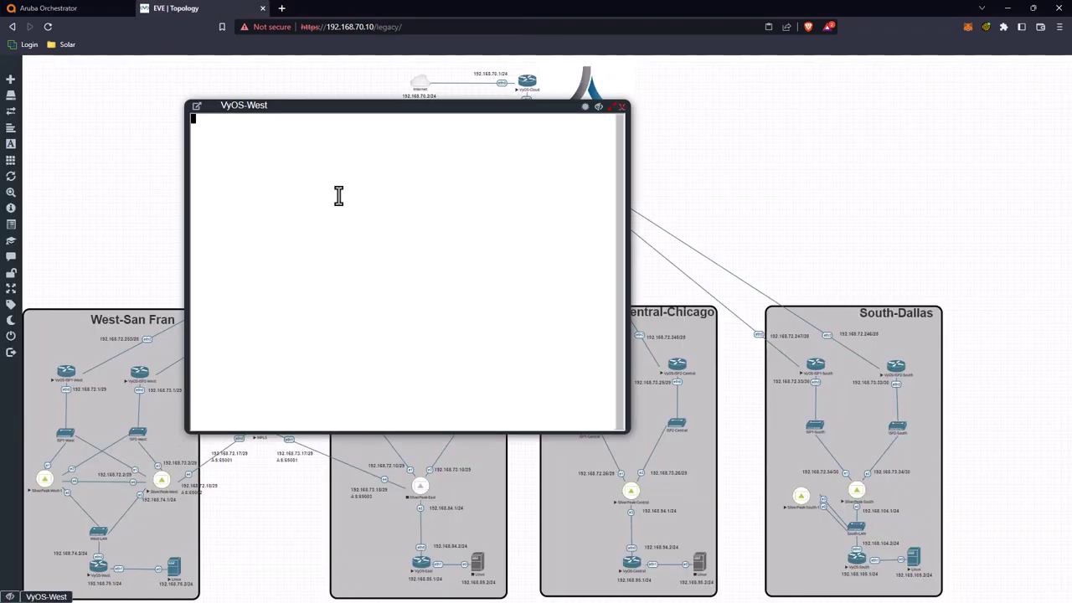
key("Return")
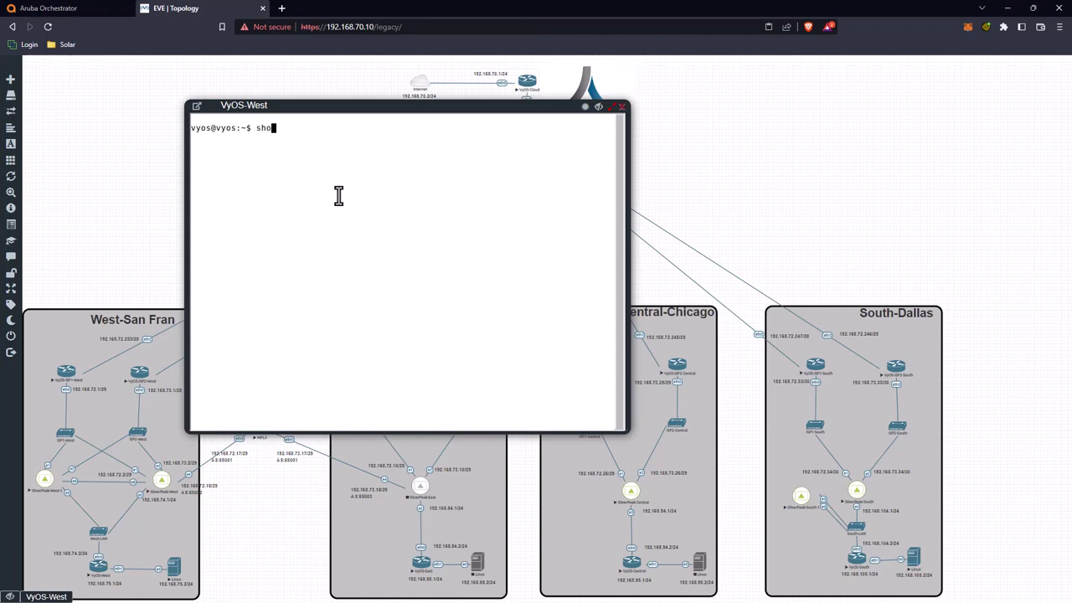
type("show ip route")
key("Return")
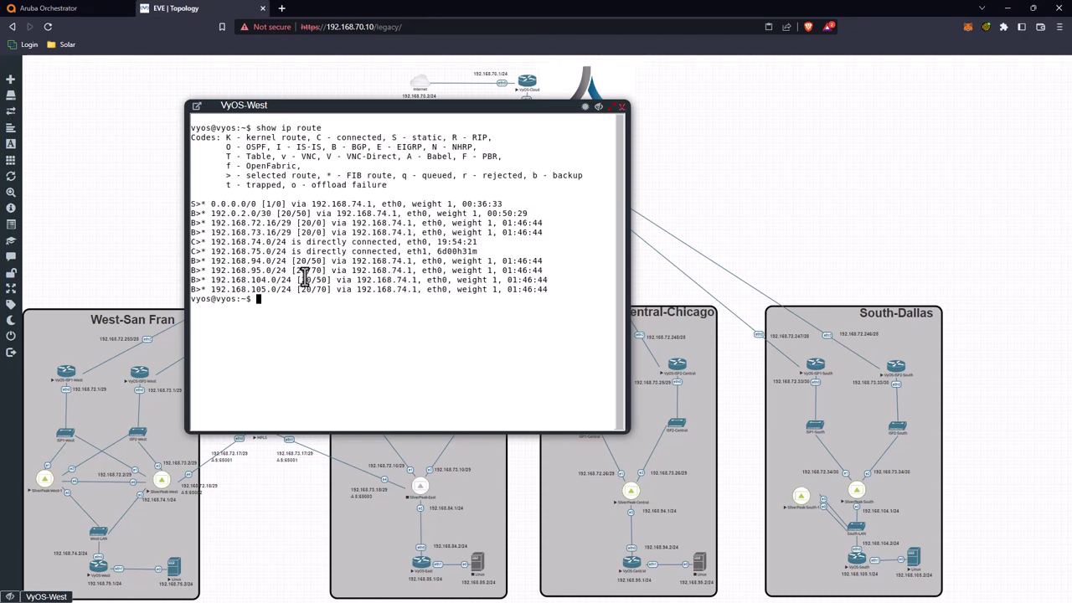
left_click_drag(235, 289, 421, 288)
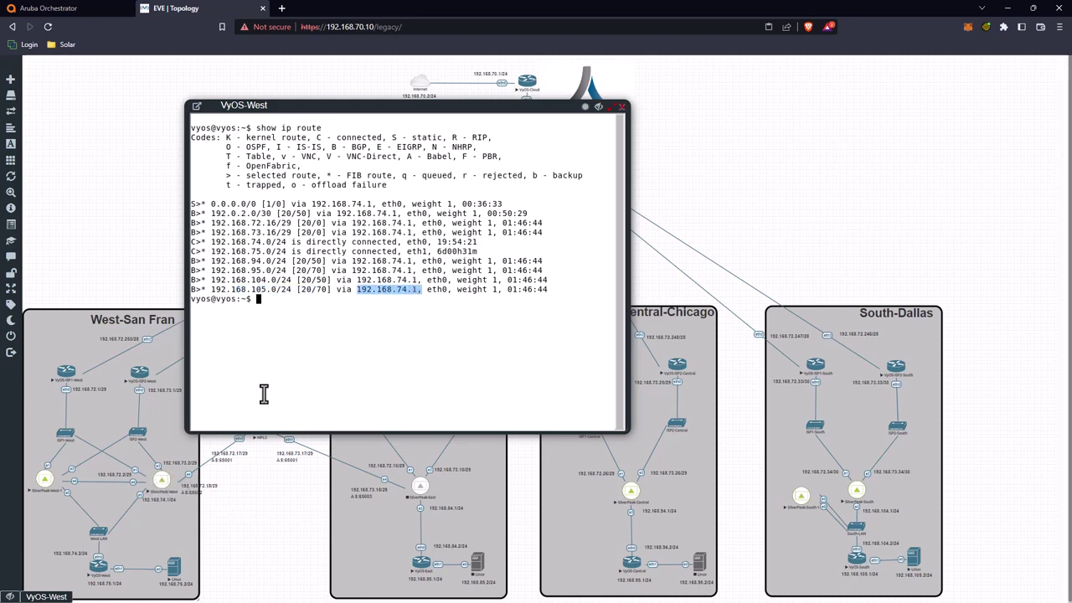
Run "show ip bgp" on VyOS-West and examine the AS path of 192.168.105.0/24 through next hop 192.168.74.3
left_click(333, 317)
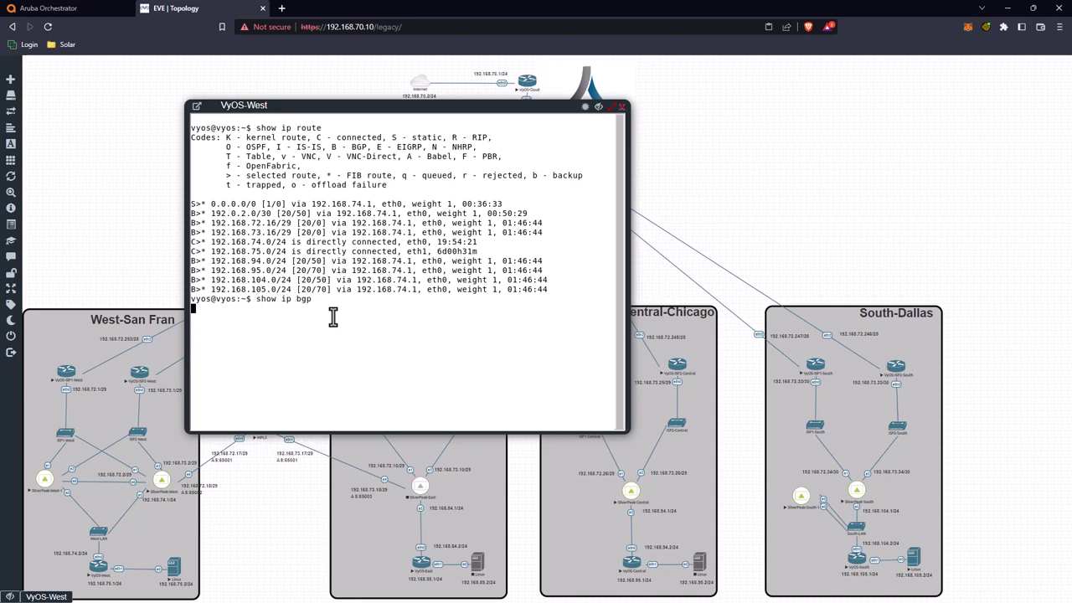
key("Return")
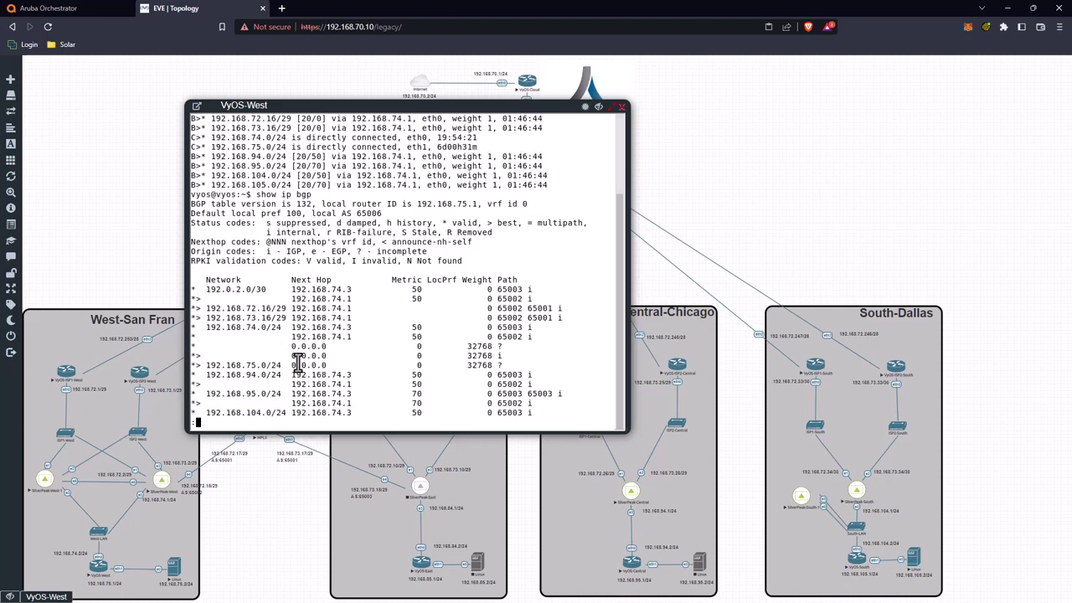
key("space")
left_click_drag(242, 384, 336, 385)
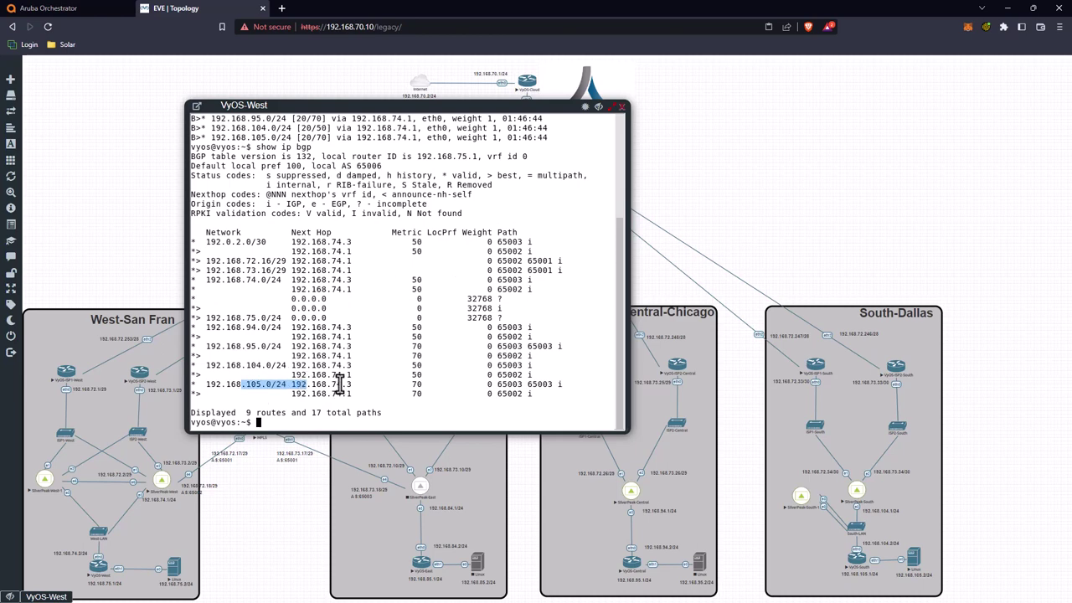
left_click_drag(498, 385, 562, 385)
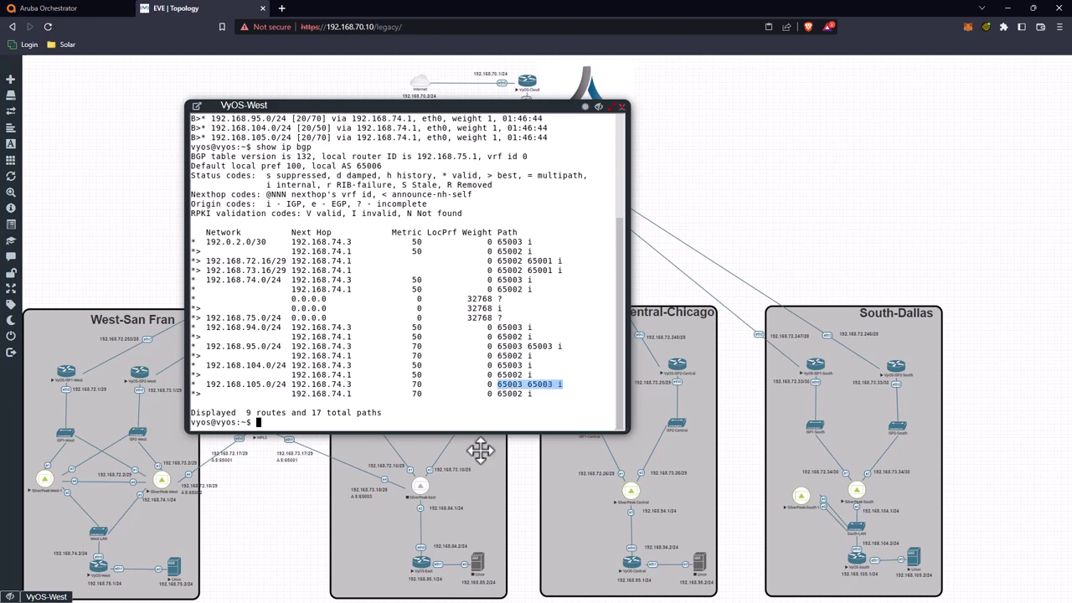
Compare the next hops 192.168.74.3 and 192.168.74.1 listed for 192.168.105.0/24 in the VyOS-West BGP table
left_click_drag(289, 384, 355, 383)
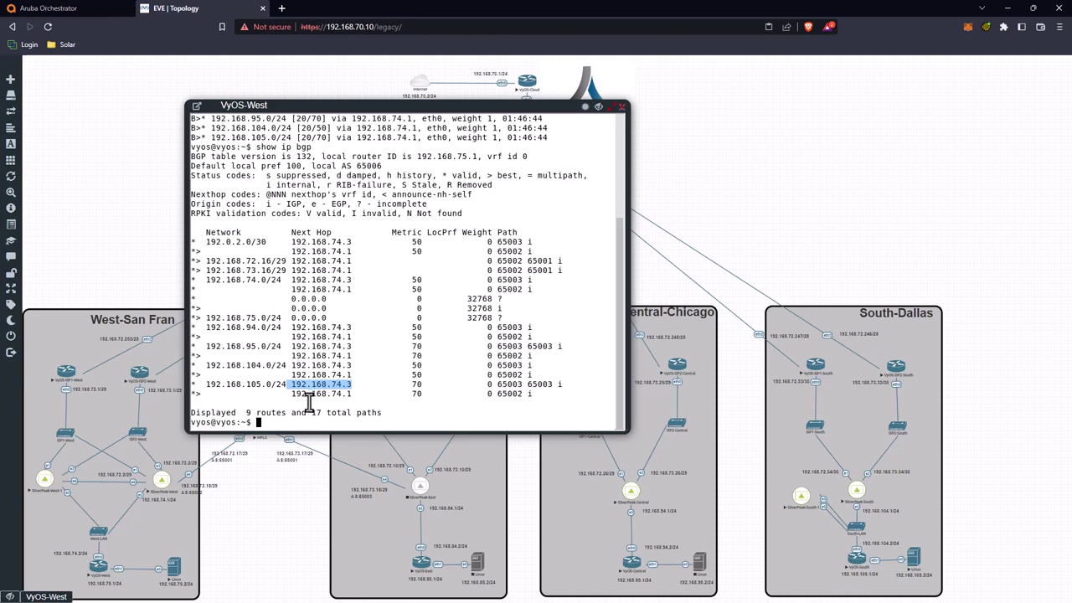
left_click_drag(290, 393, 360, 396)
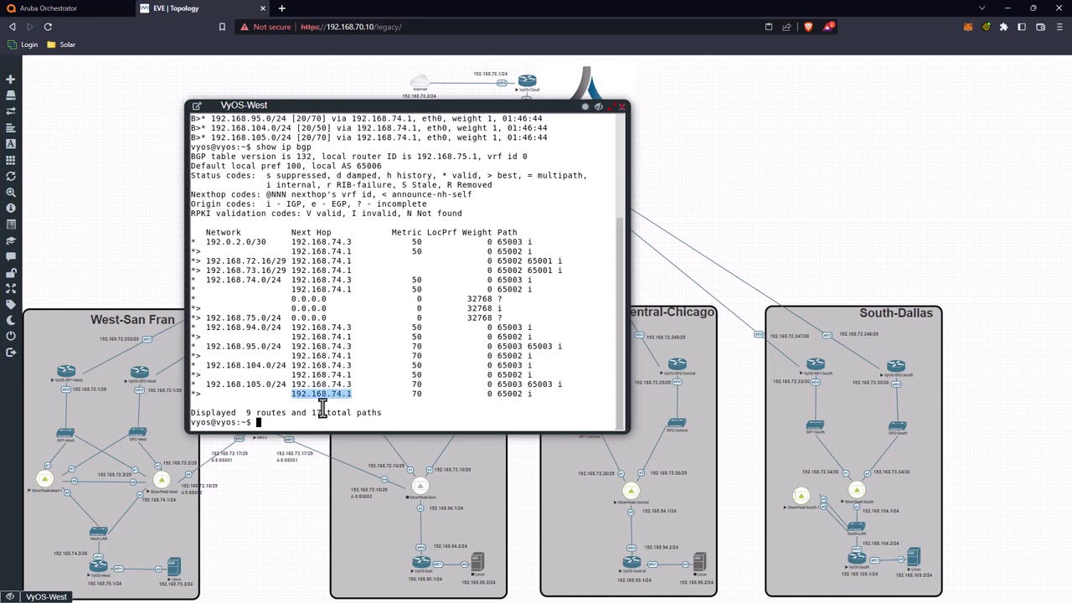
left_click(326, 365)
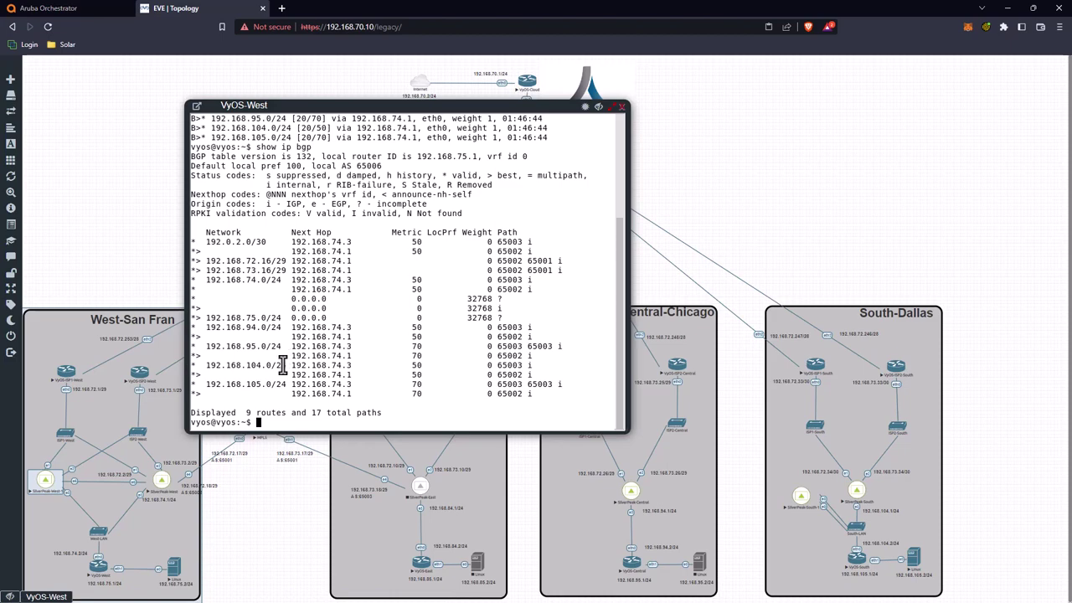
scroll(234, 163, "down", 1)
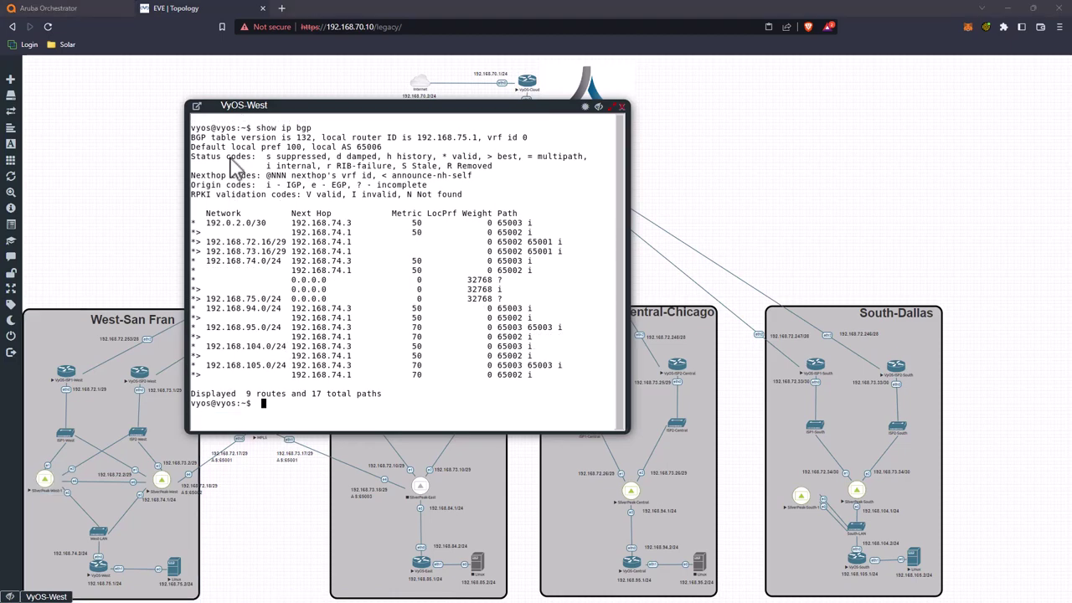
Switch to Aruba Orchestrator, show the routes of SilverPeak-South and compare the metrics of the West subnets learned from both West appliances
left_click(84, 10)
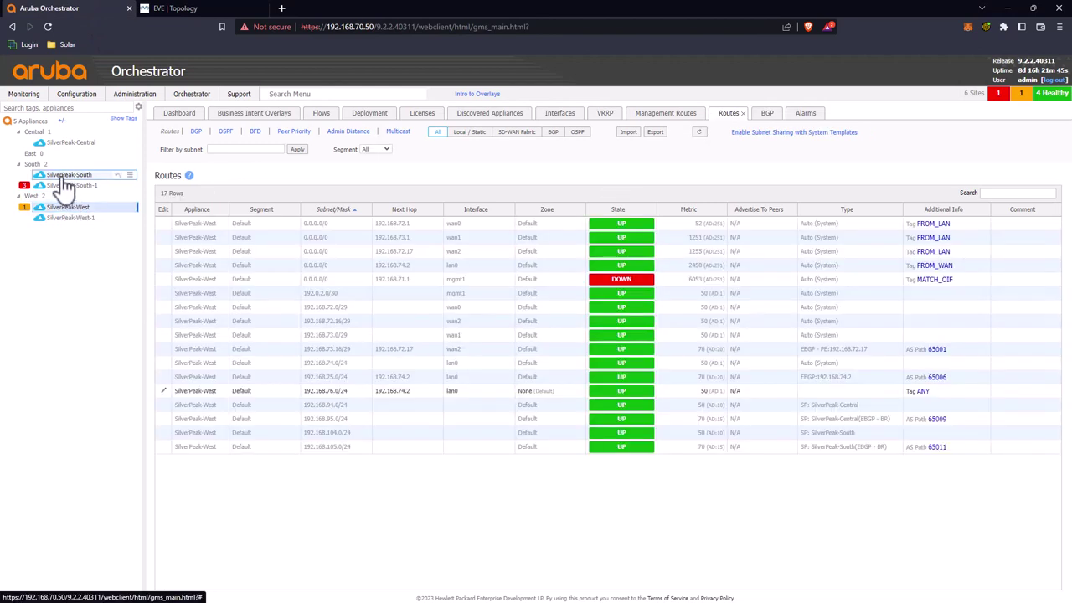
mouse_move(88, 186)
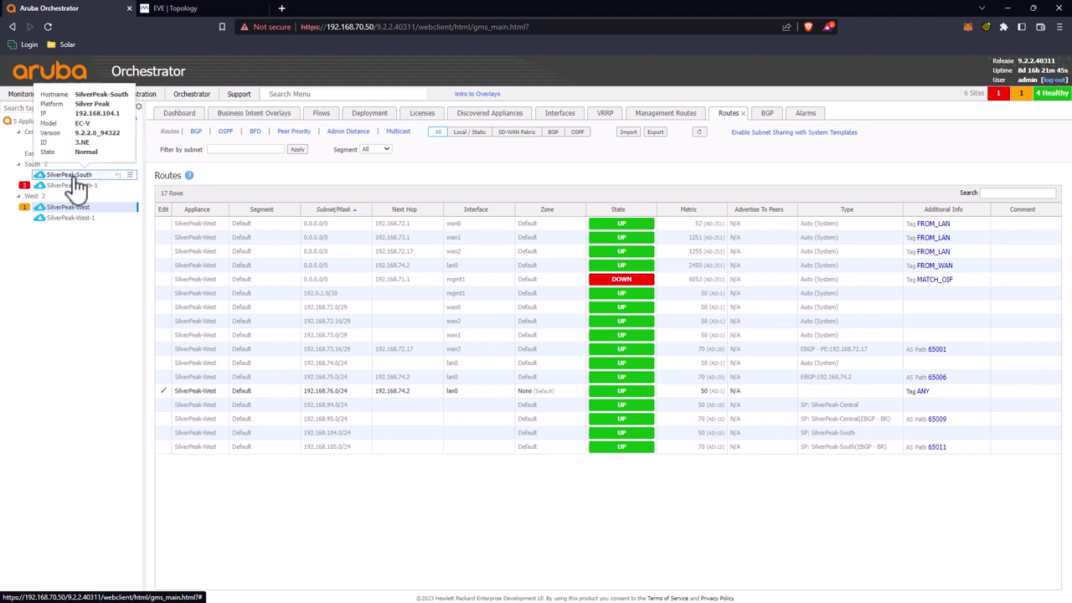
left_click(75, 175)
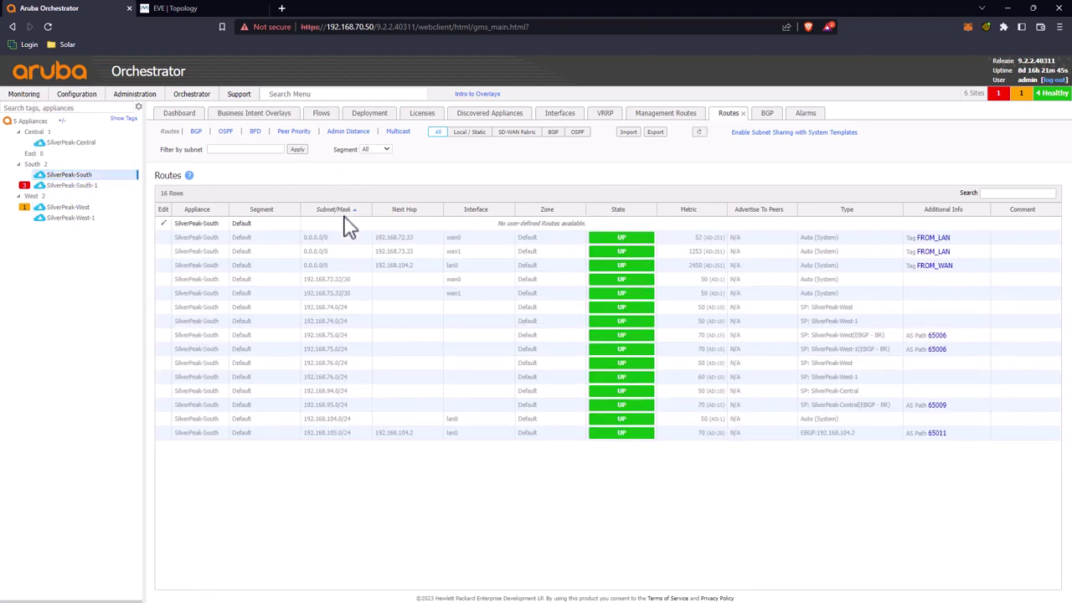
left_click(350, 362)
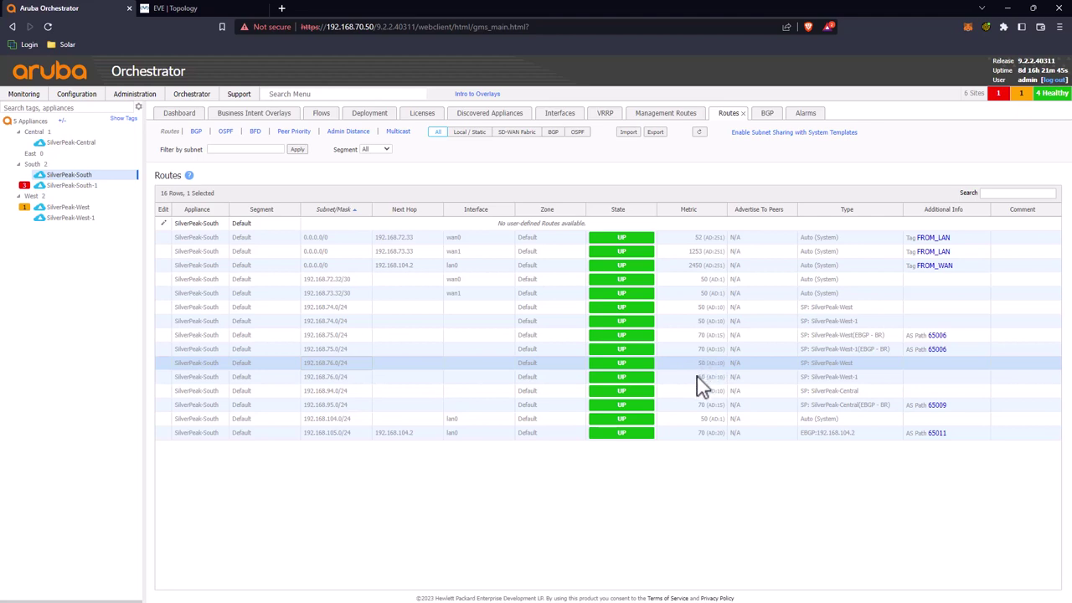
left_click(343, 308)
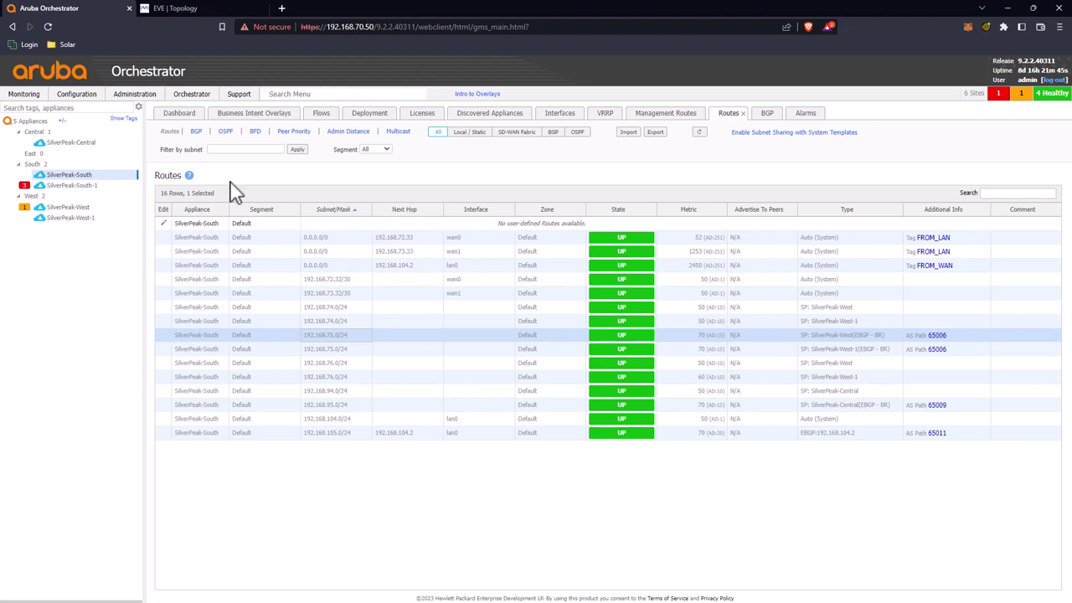
Set the metric for automatically added routes on SilverPeak-West-1 to 60 and save the route settings
left_click(75, 208)
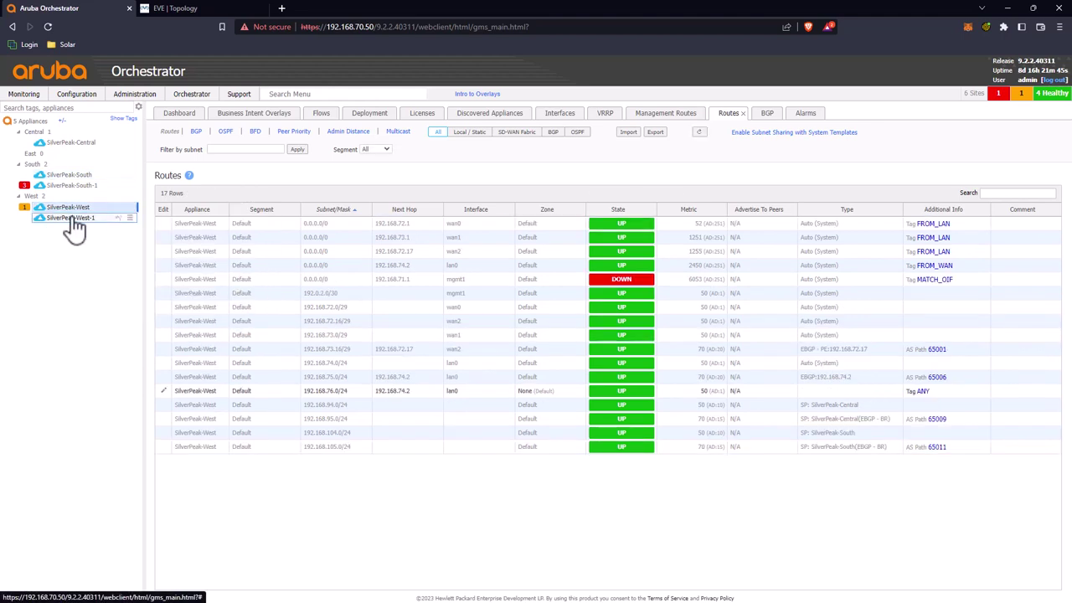
left_click(74, 219)
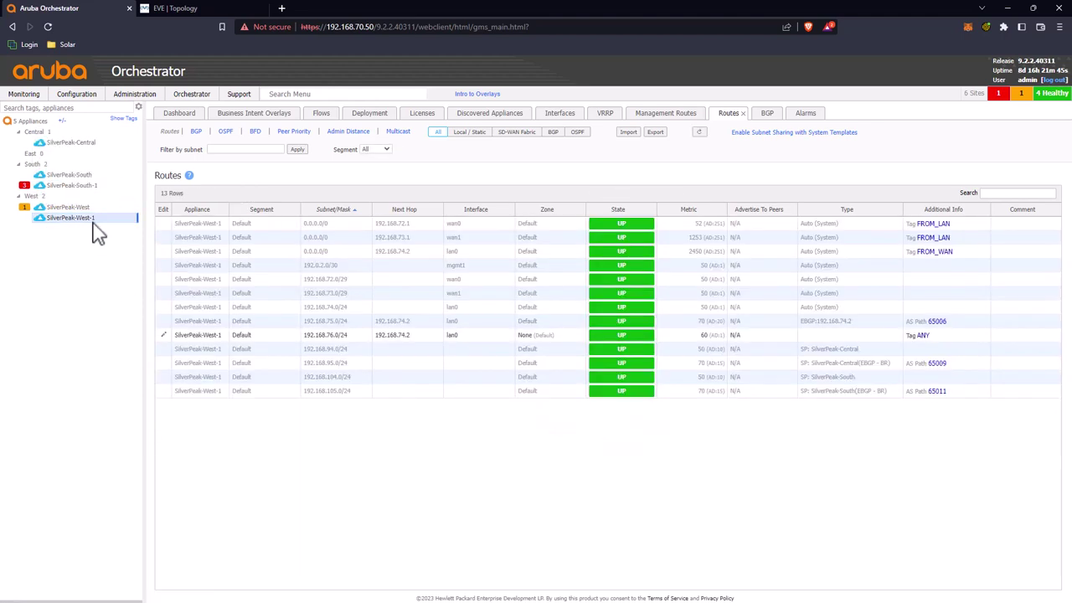
right_click(99, 221)
left_click(164, 335)
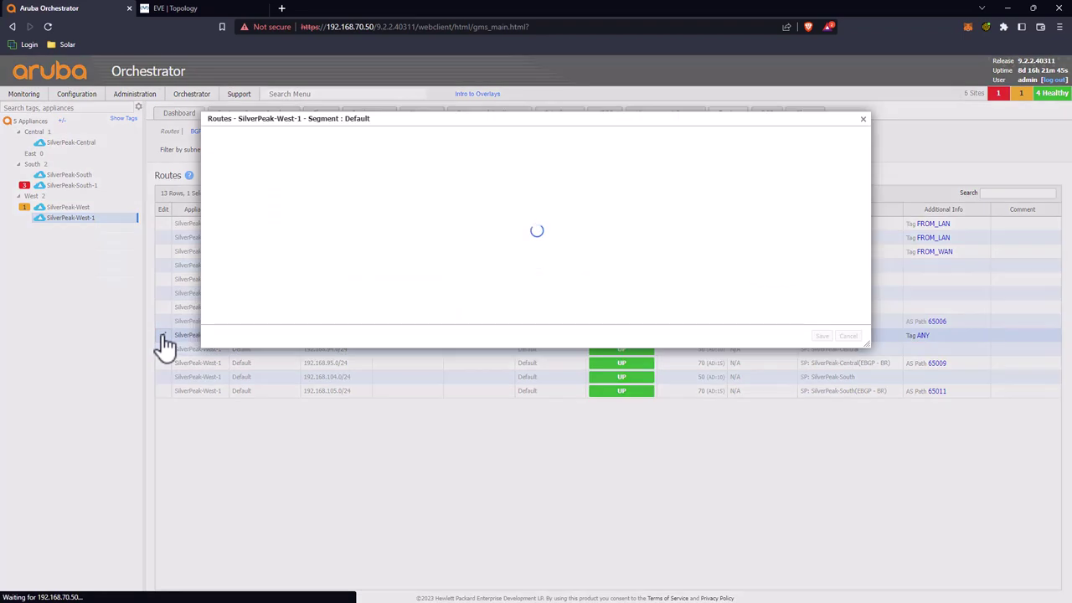
left_click_drag(218, 187, 308, 186)
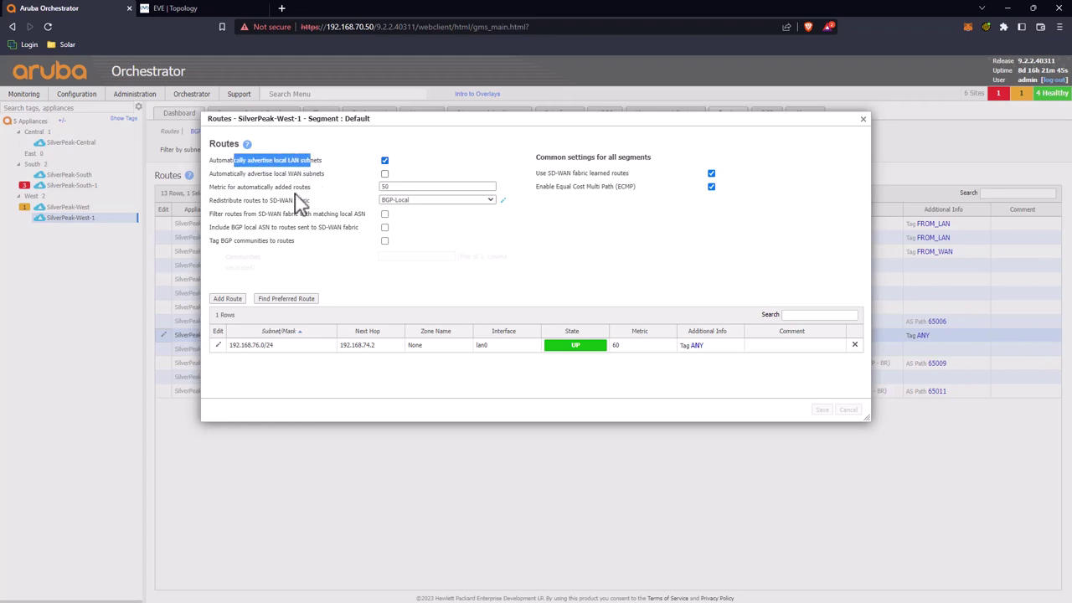
left_click_drag(410, 187, 348, 200)
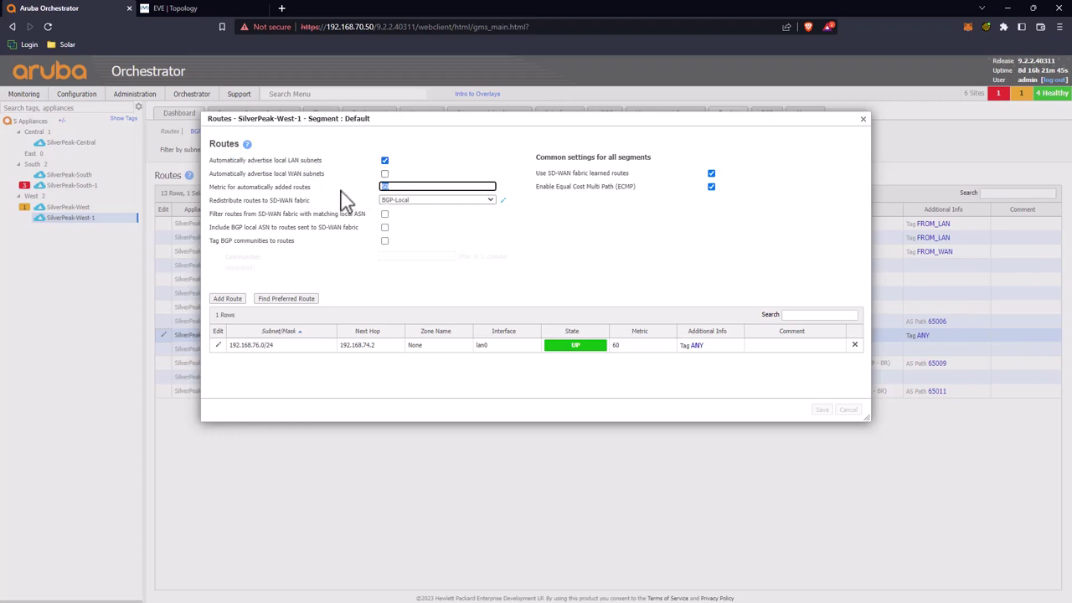
type("60")
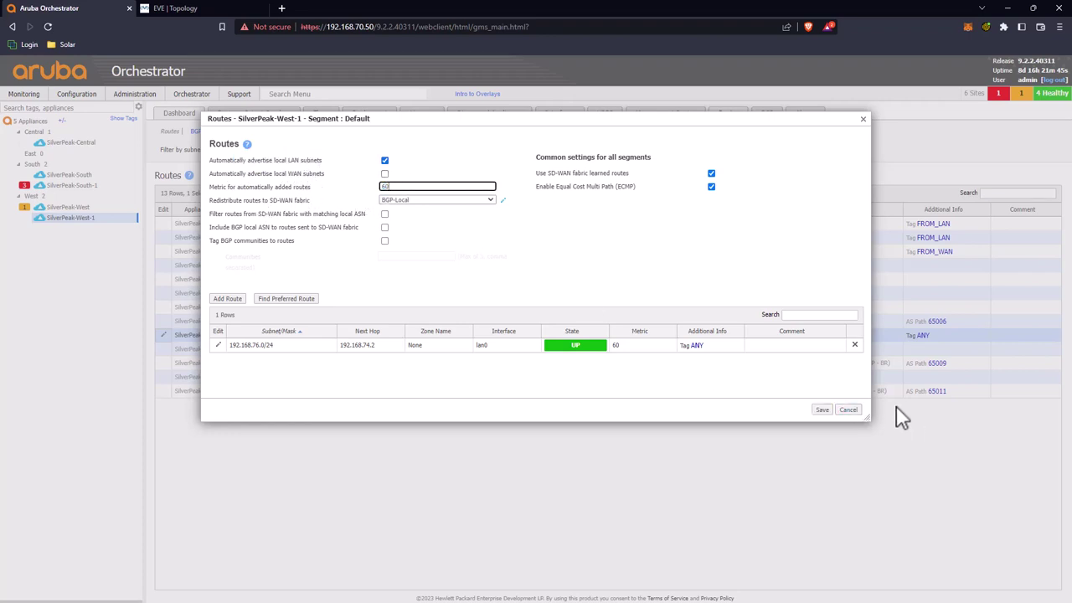
left_click(822, 409)
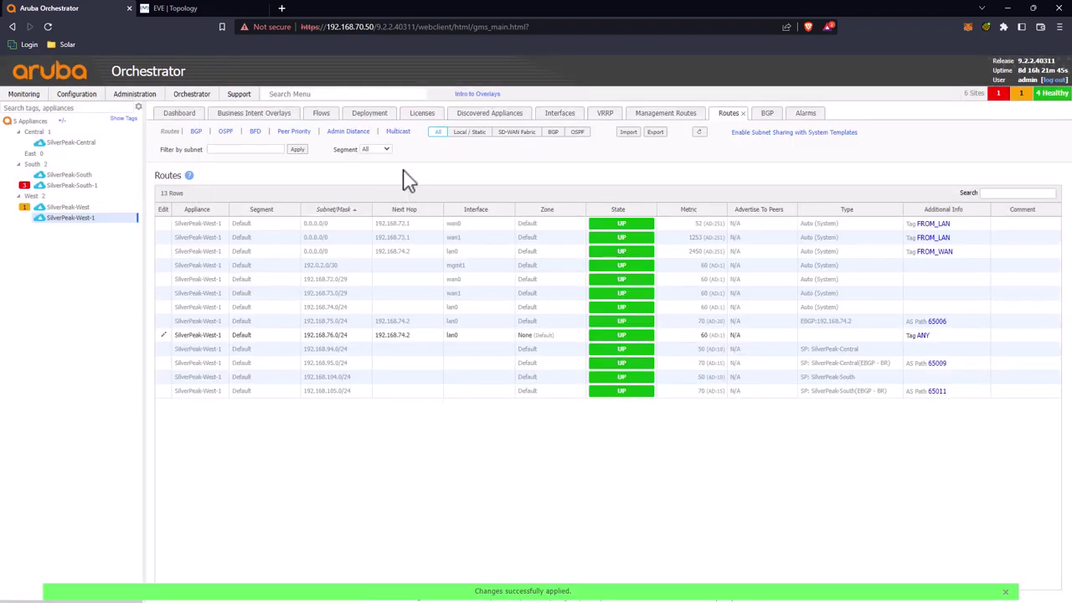
Refresh the routes and check on SilverPeak-South the metric of 192.168.74.0/24 learned from SilverPeak-West-1
left_click(219, 10)
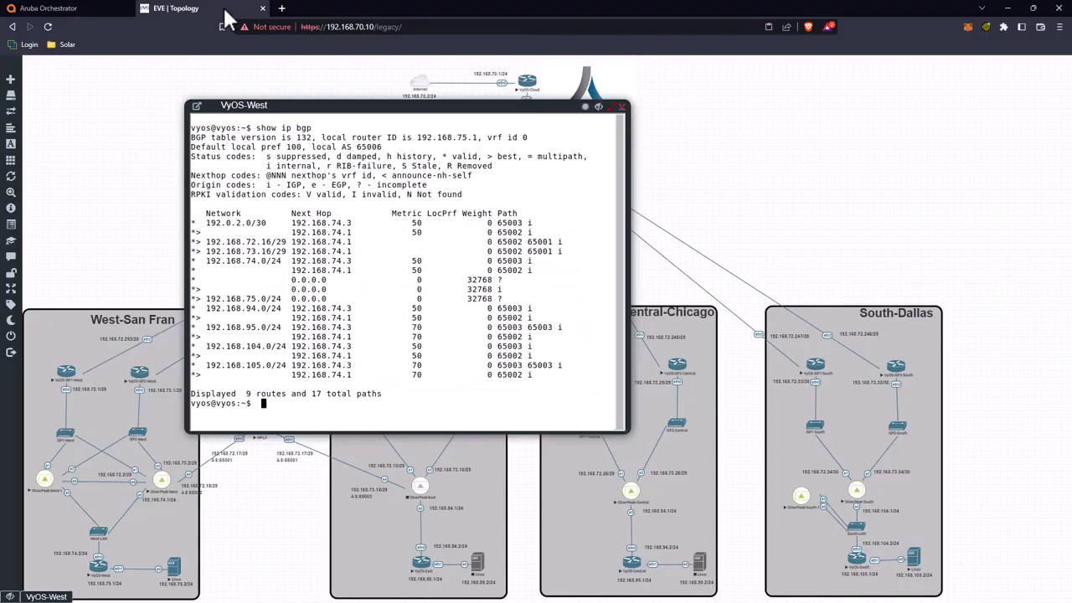
left_click(84, 5)
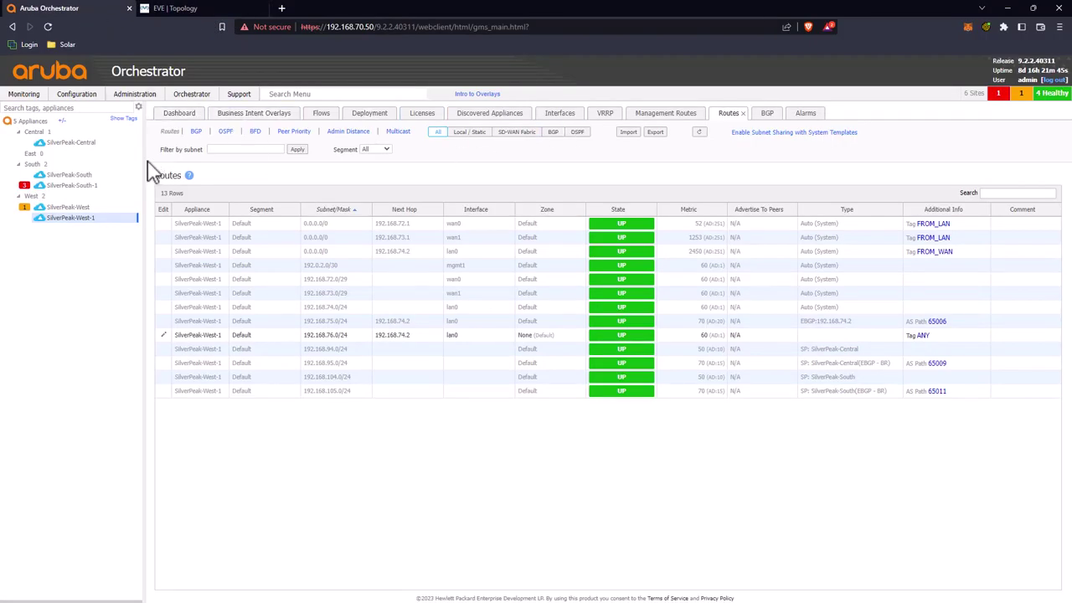
left_click(699, 133)
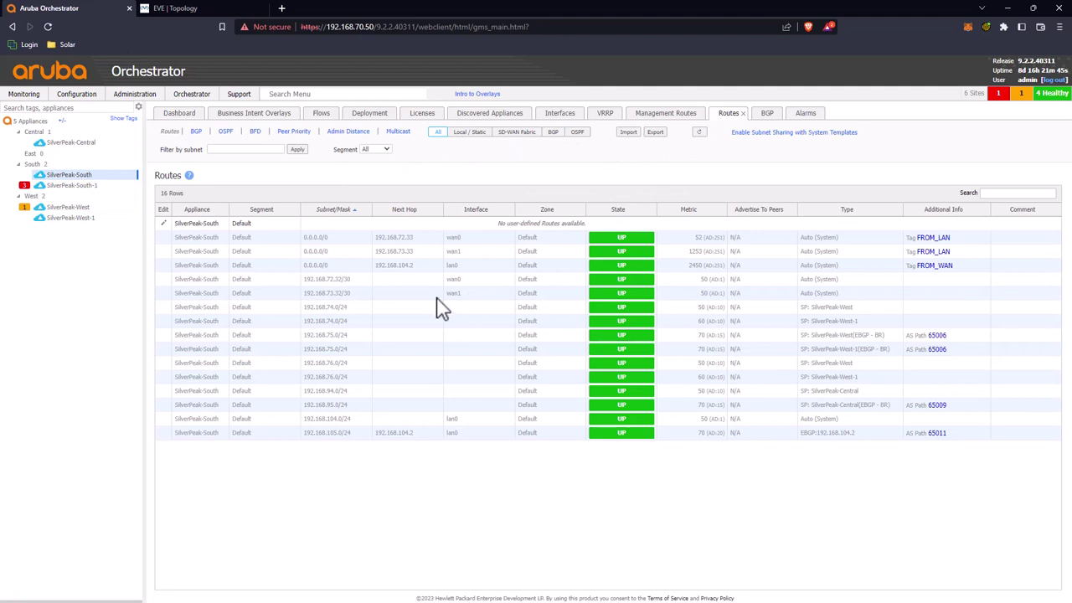
left_click(713, 321)
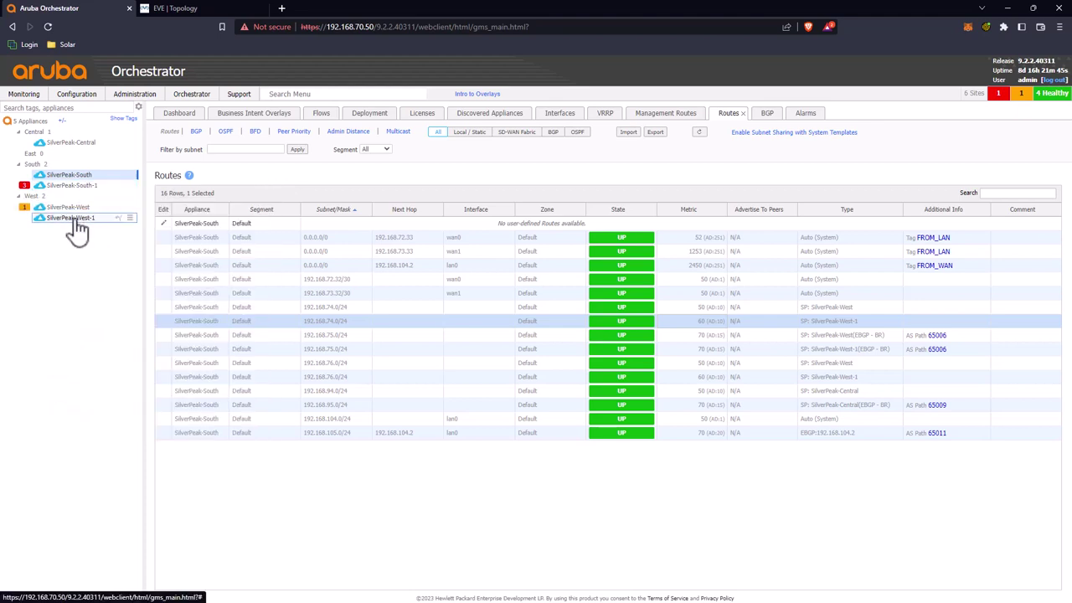
Open the BGP-Local SD-WAN fabric redistribution map from the route settings of SilverPeak-West-1 and view its priority 1000 BGP rule
mouse_move(79, 224)
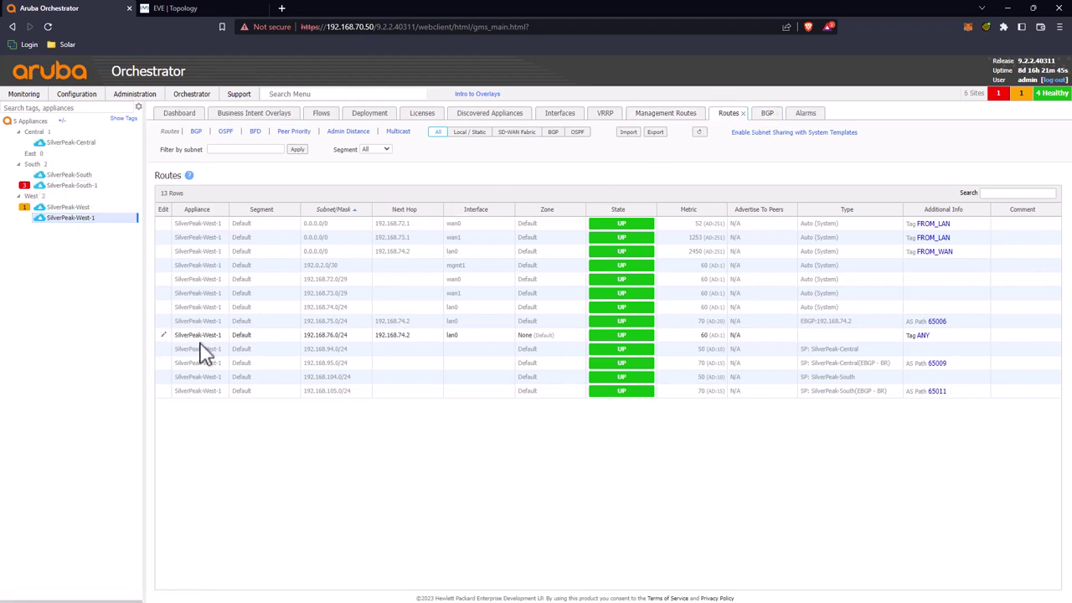
left_click(164, 335)
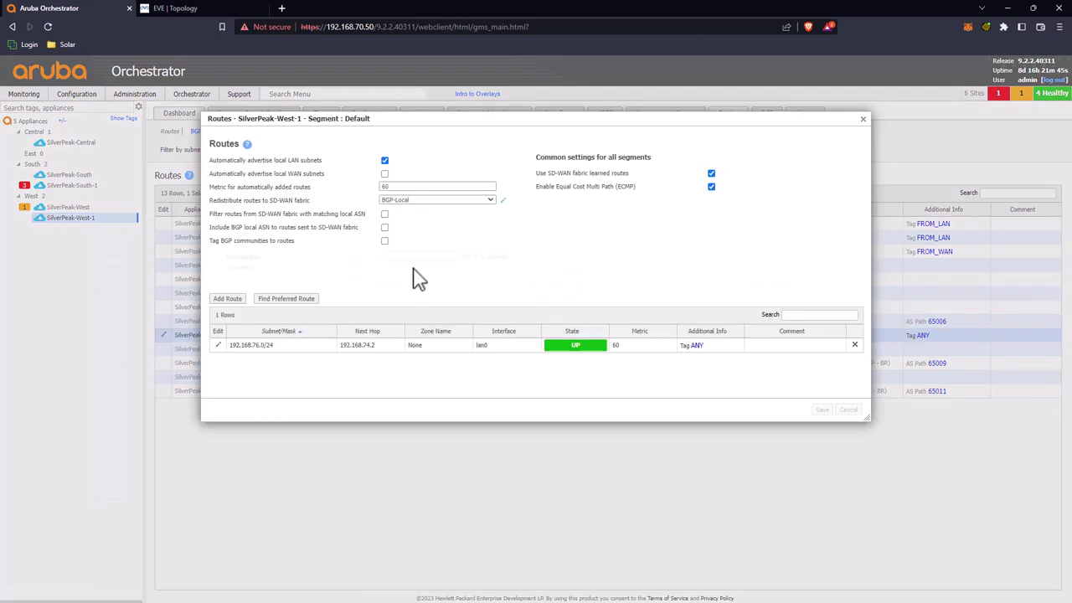
left_click(505, 202)
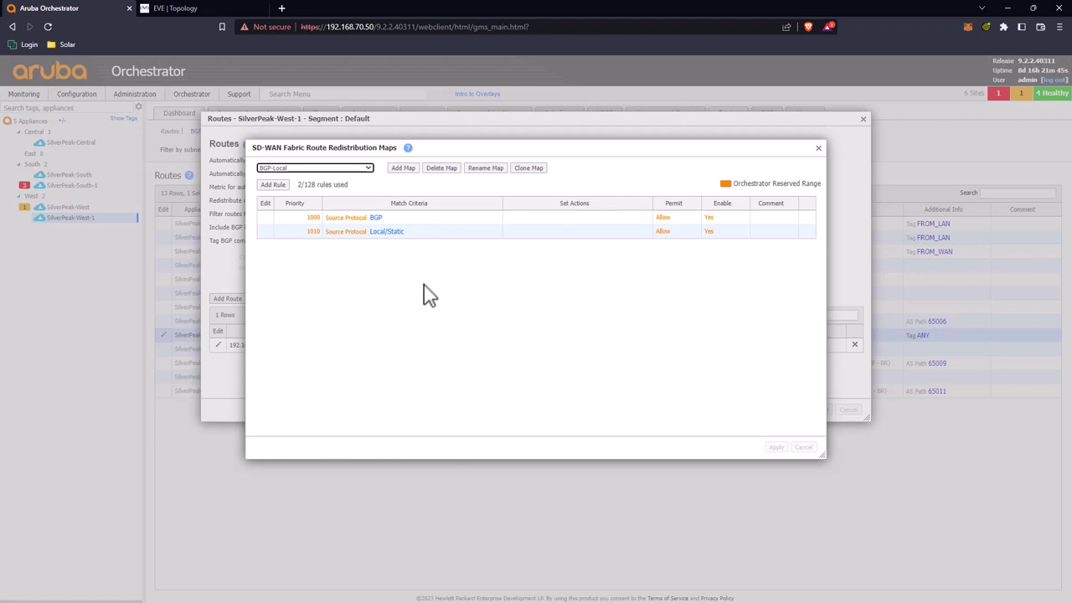
left_click(410, 219)
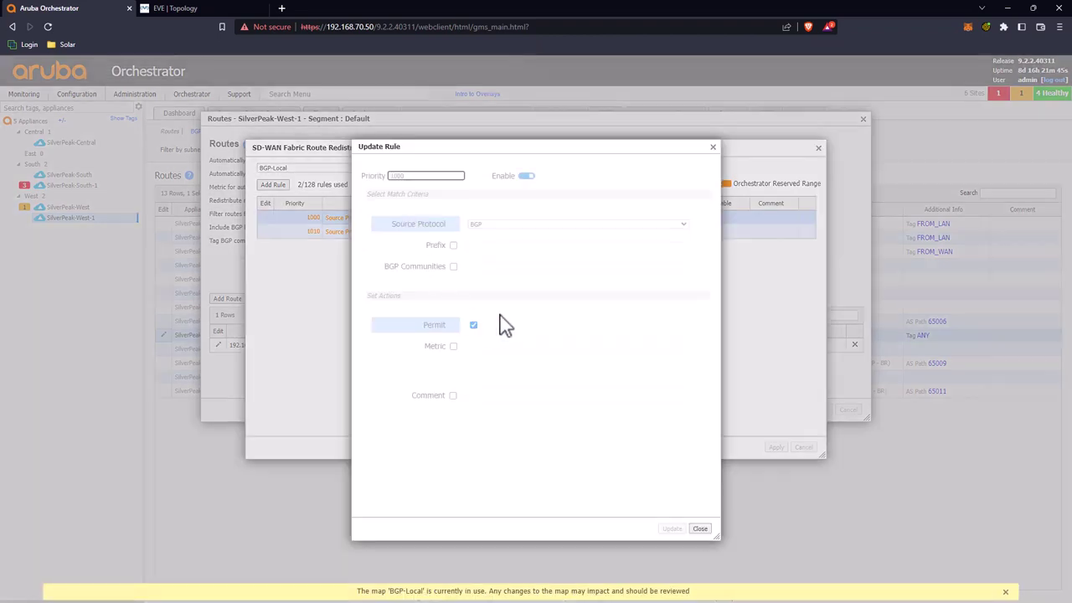
left_click(700, 528)
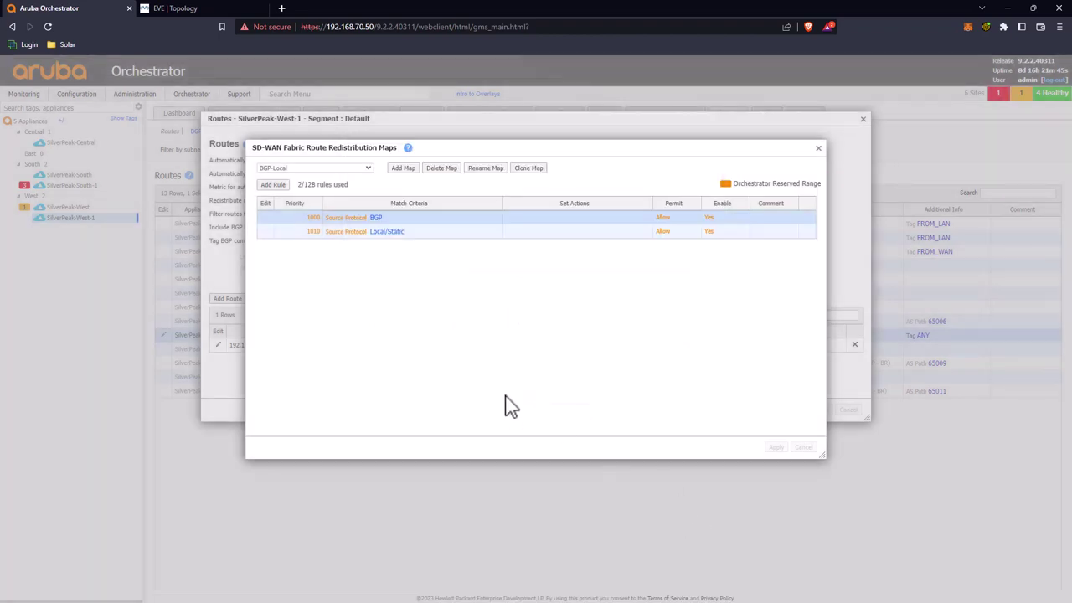
Add a priority 10 permit rule to the BGP-Local map for source protocol BGP with metric 80, apply it and close the route settings
left_click(275, 184)
left_click(490, 226)
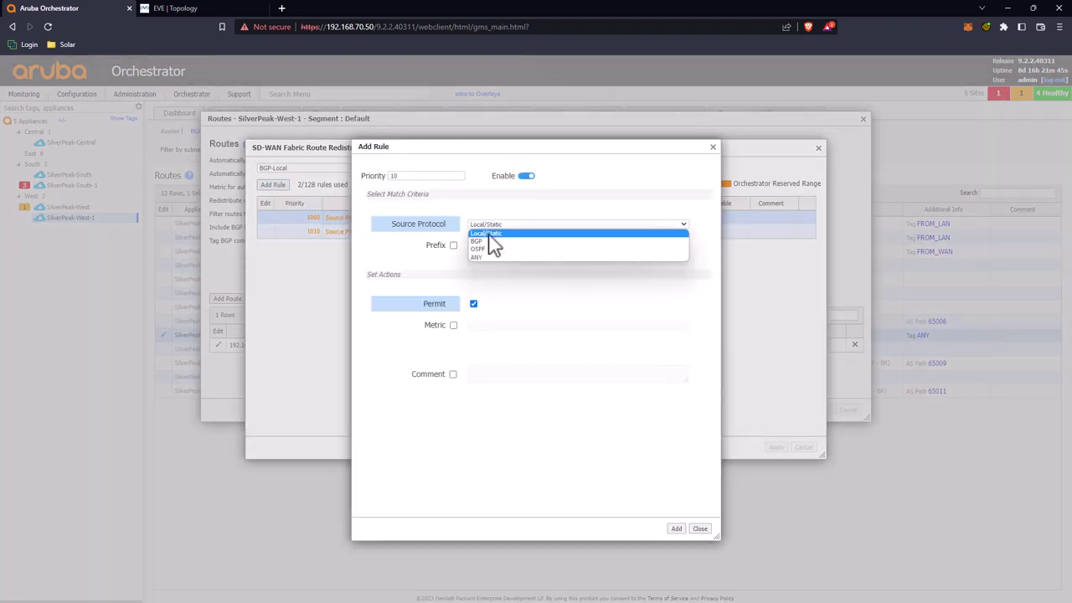
left_click(490, 241)
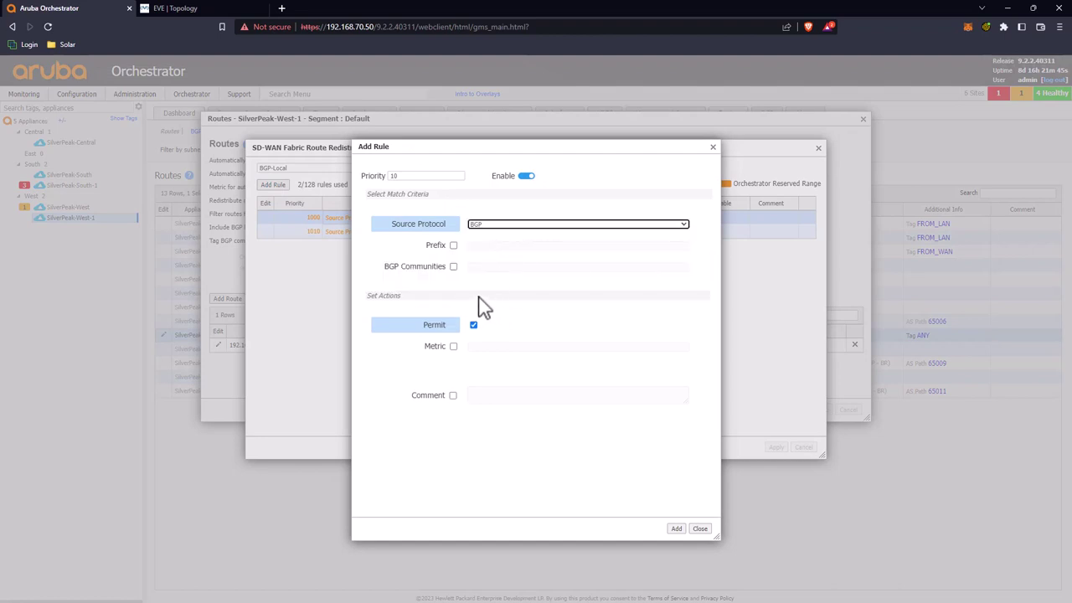
left_click(453, 345)
left_click(492, 347)
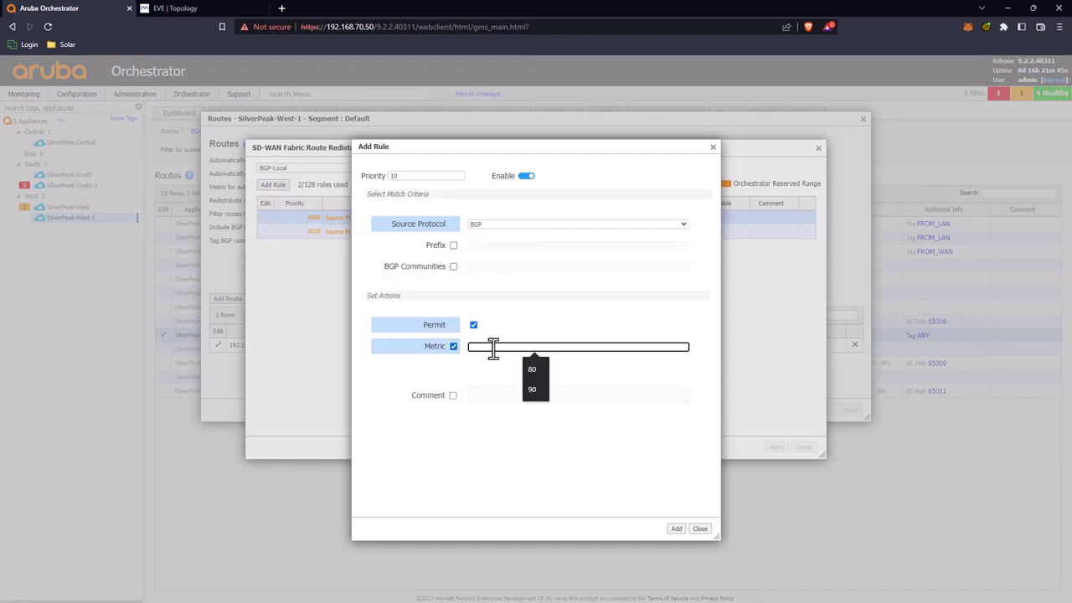
type("80")
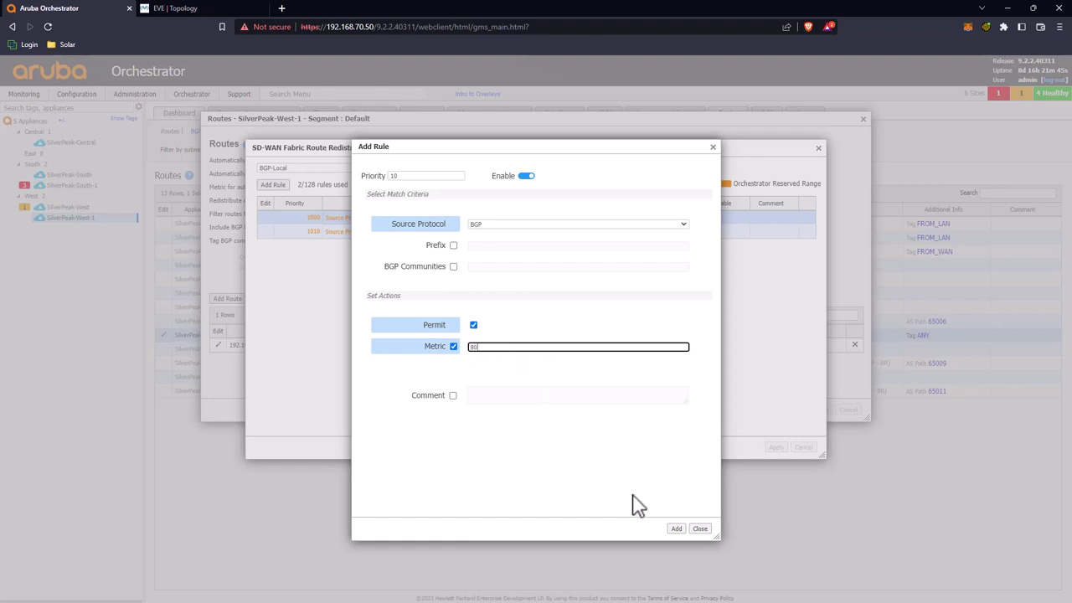
left_click(676, 528)
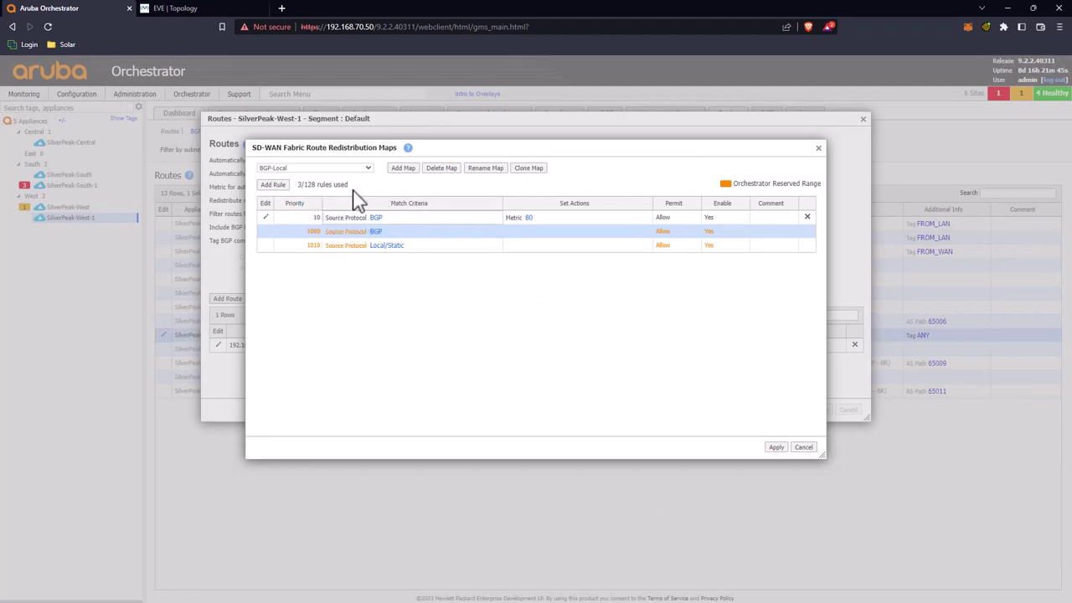
left_click(775, 448)
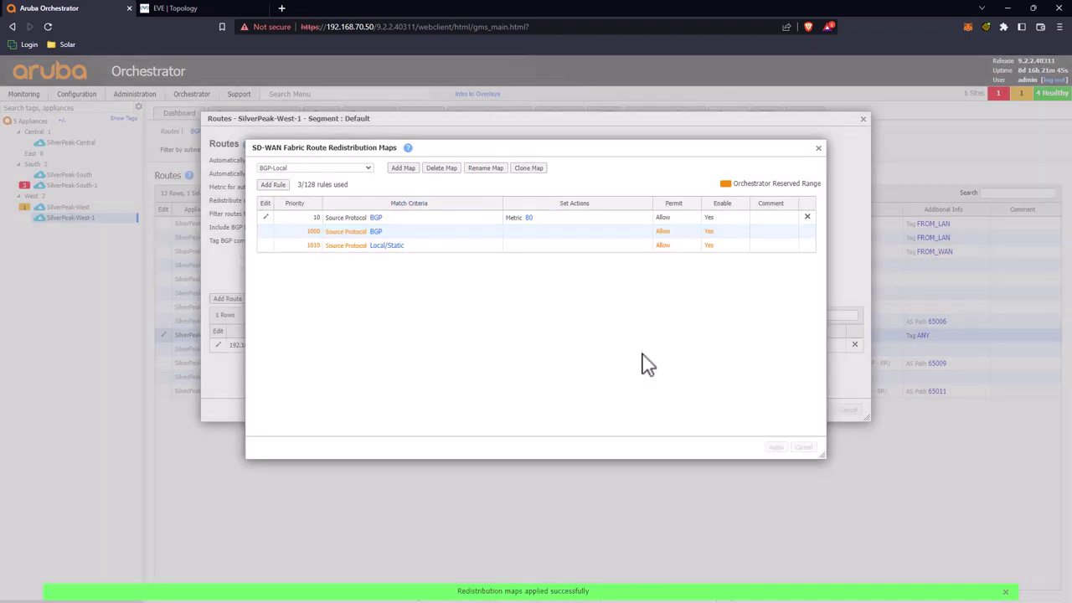
left_click(819, 151)
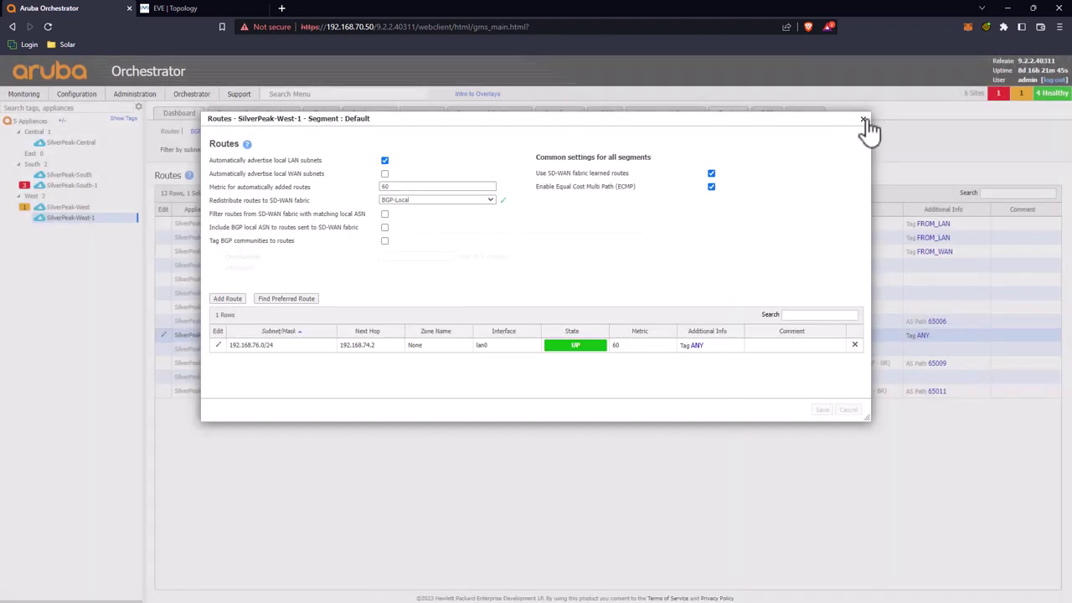
left_click(864, 120)
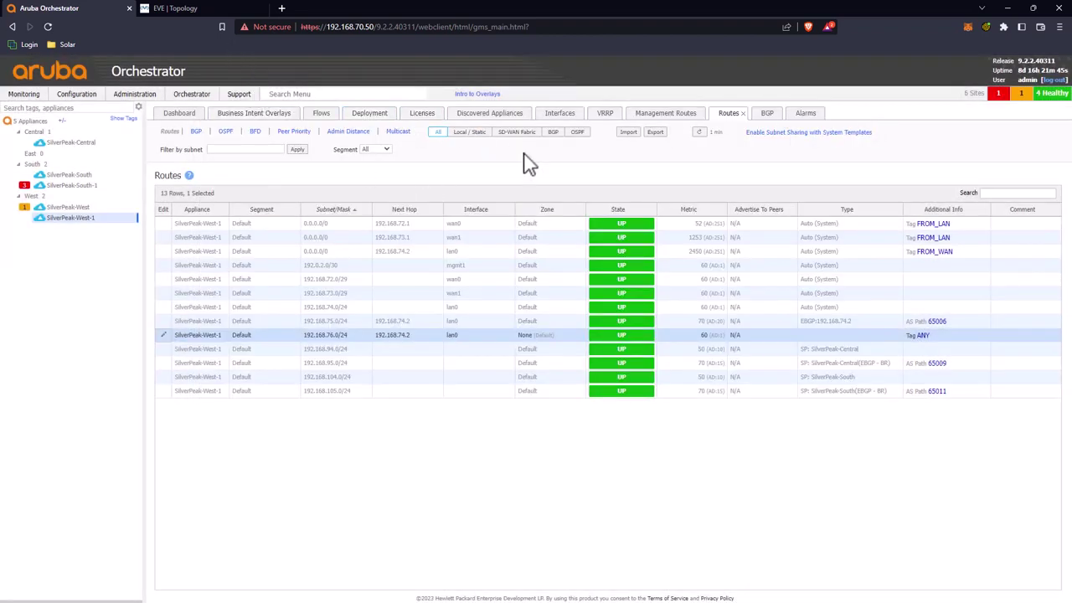
Show the routes of SilverPeak-South and check the metric of 192.168.75.0/24 learned from SilverPeak-West-1
left_click(69, 175)
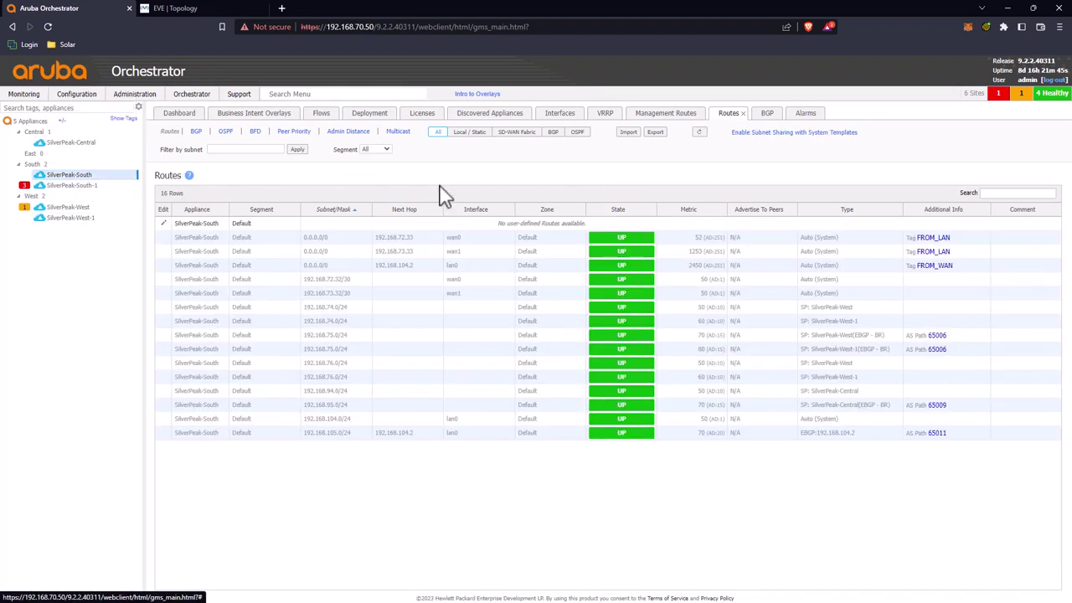
left_click(704, 350)
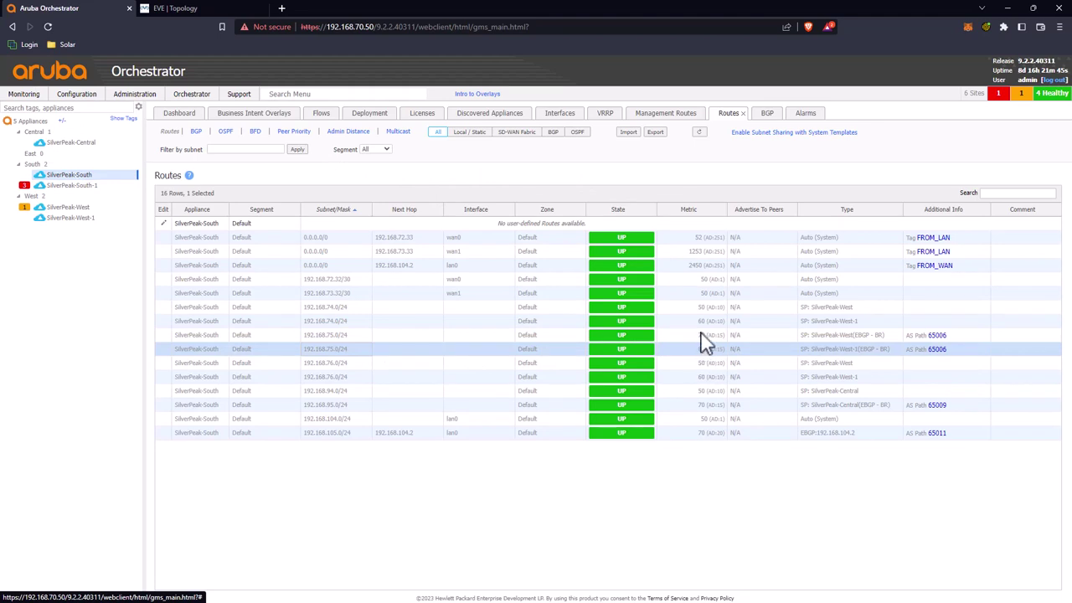
Check the 192.168.75.0/24 route learned from SilverPeak-West, and review the metric for automatically added routes in SilverPeak-West-1's route settings
left_click(841, 336)
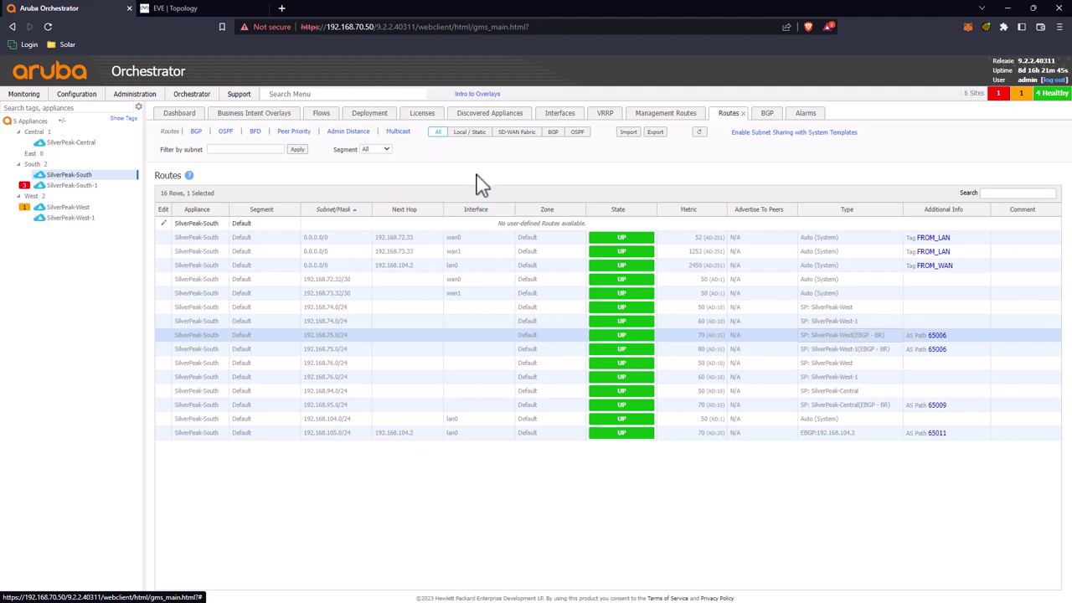
left_click(54, 221)
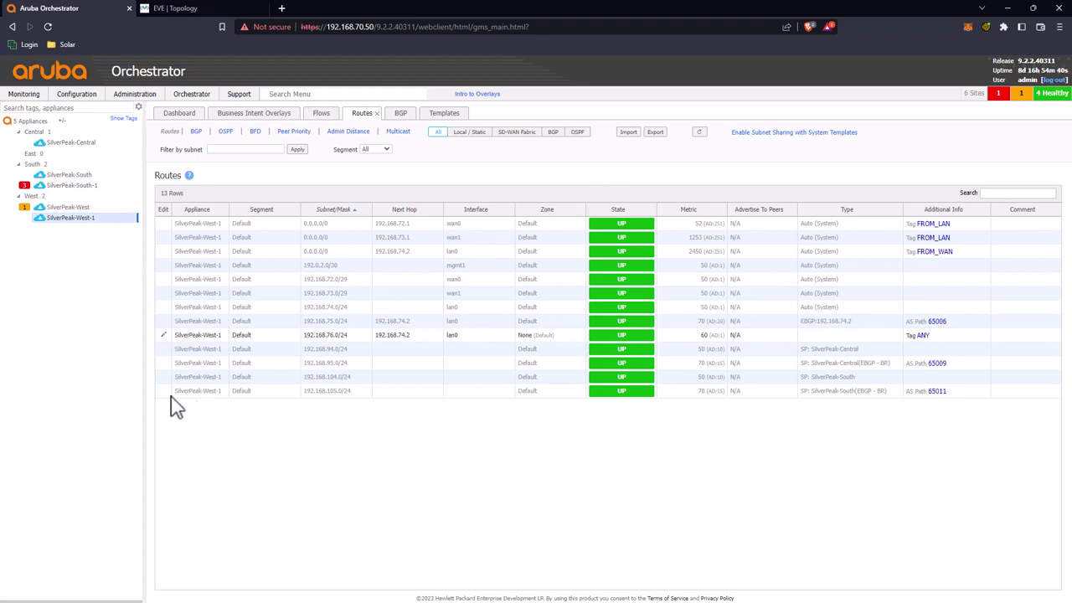
left_click(166, 337)
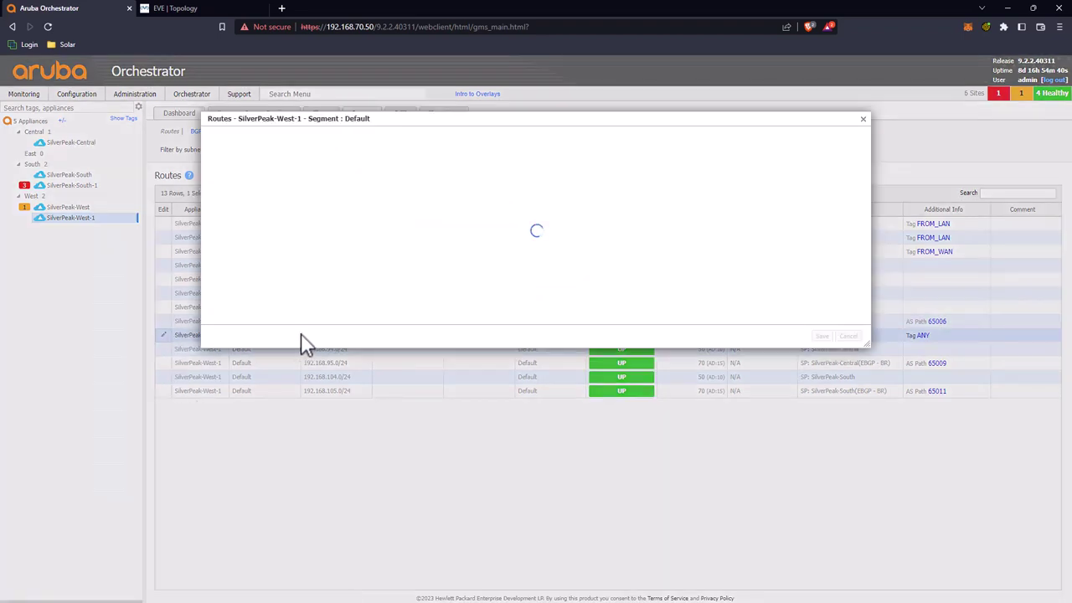
double_click(401, 186)
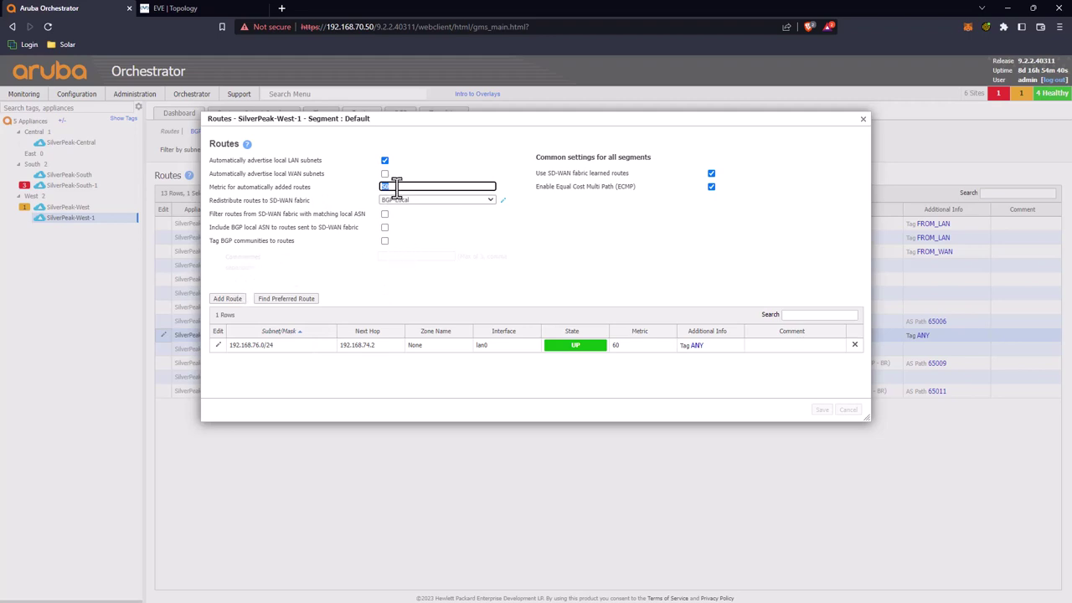
left_click(865, 122)
left_click(865, 121)
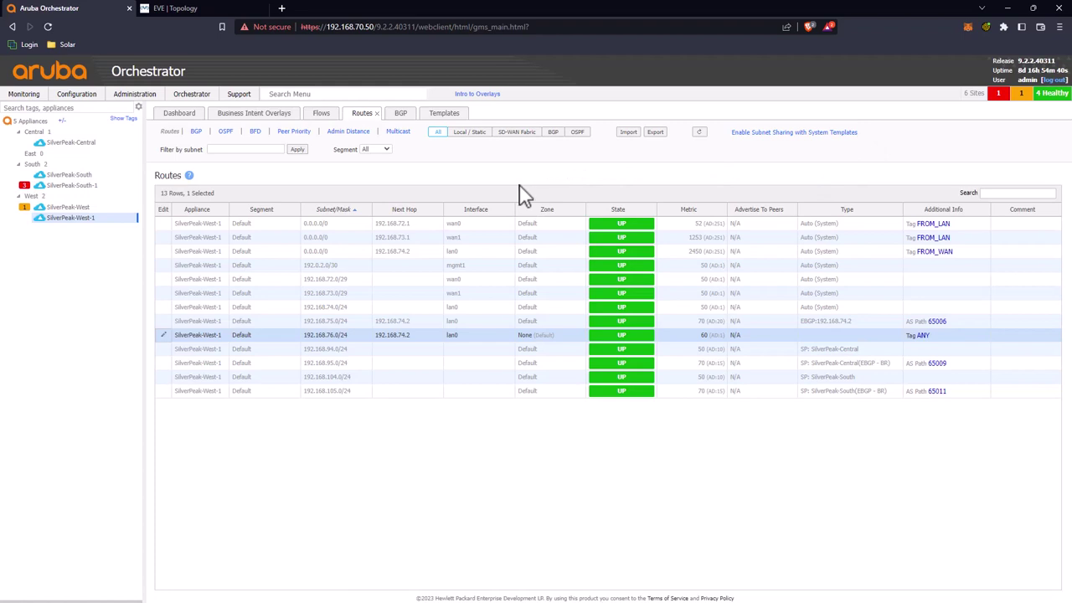
Open the 192.168.74.2 BGP peer of SilverPeak-West-1 and view its inbound route redistribution maps
left_click(403, 117)
left_click(165, 208)
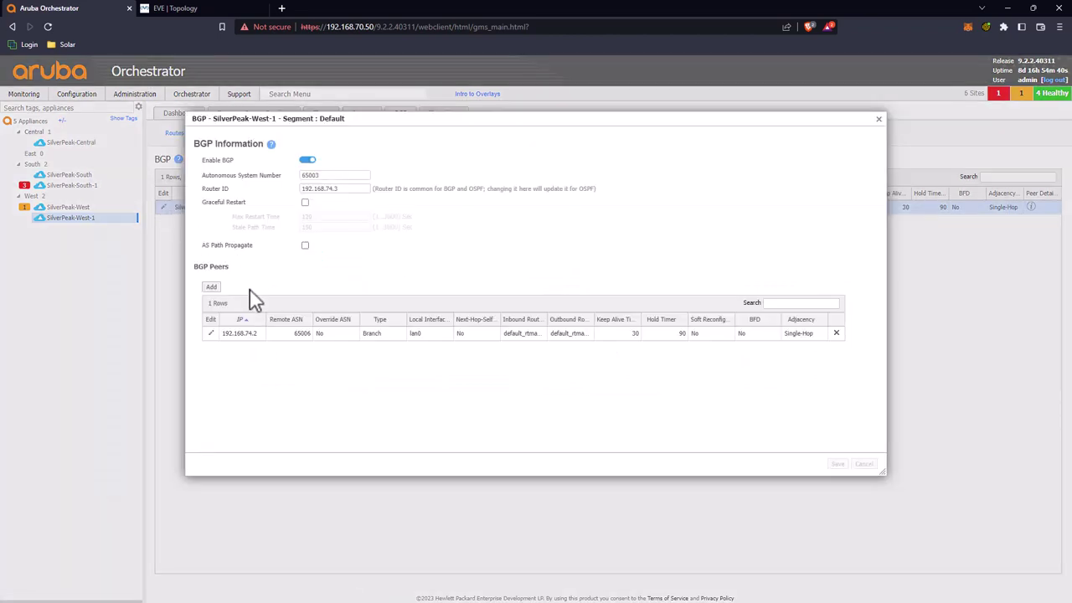
left_click(220, 336)
left_click(210, 333)
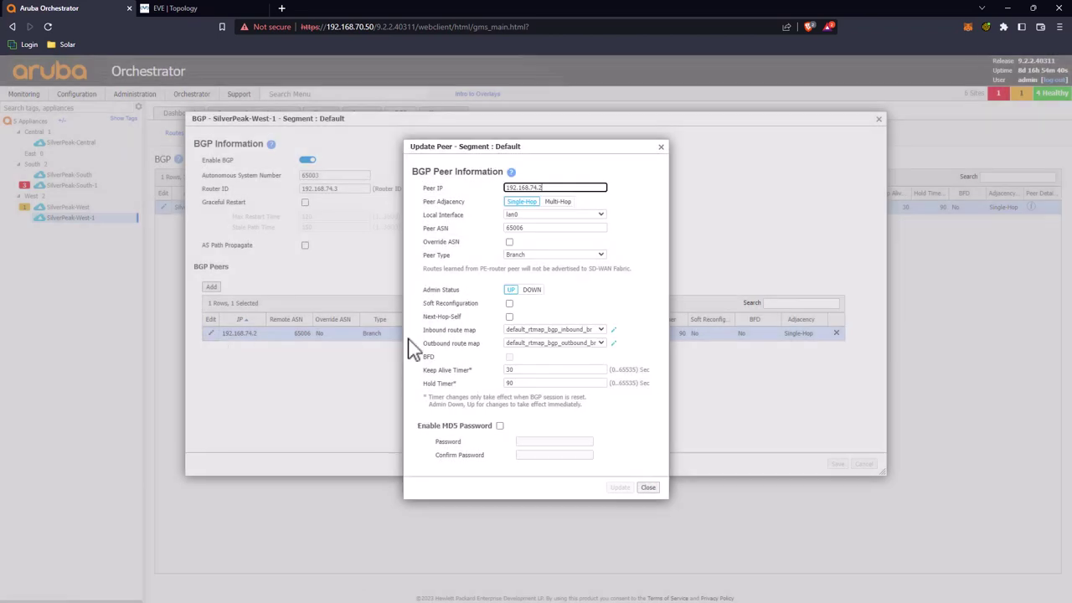
left_click(614, 330)
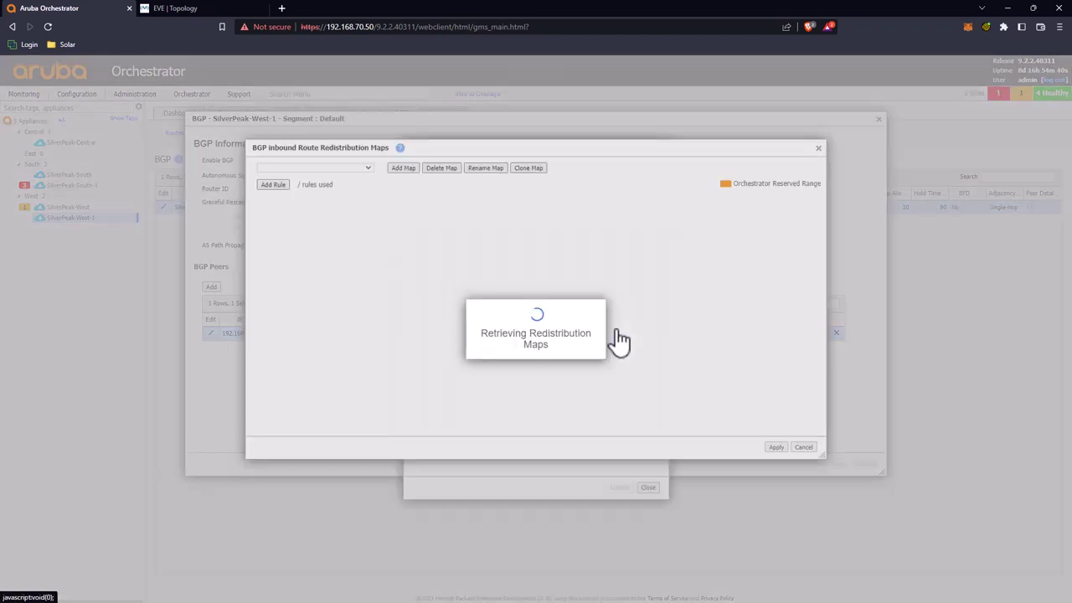
left_click(818, 150)
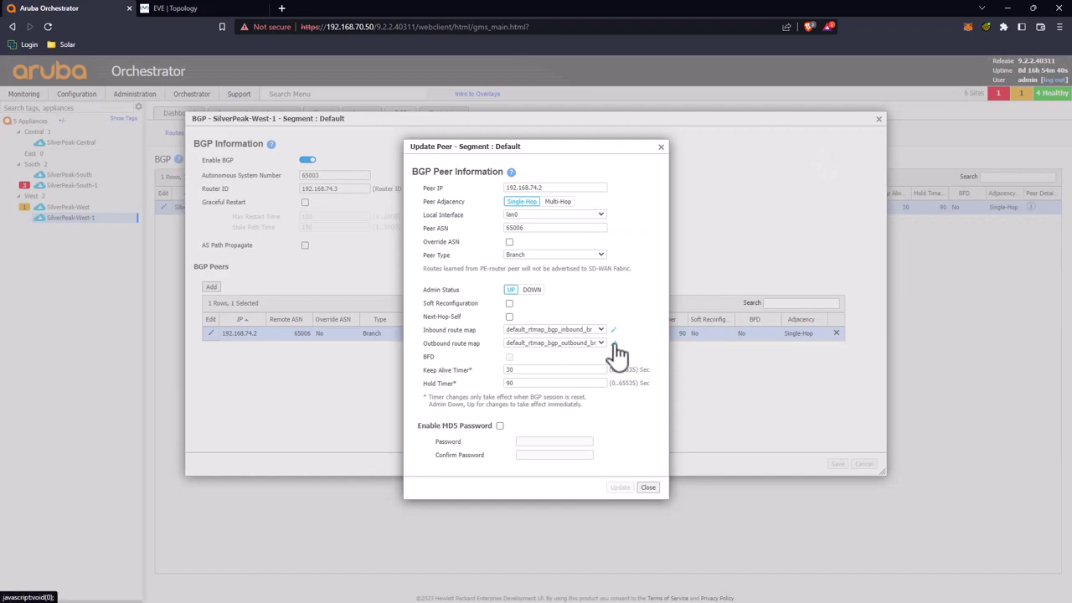
Review the rules of the peer's outbound route redistribution map and close the BGP settings without changes
left_click(614, 344)
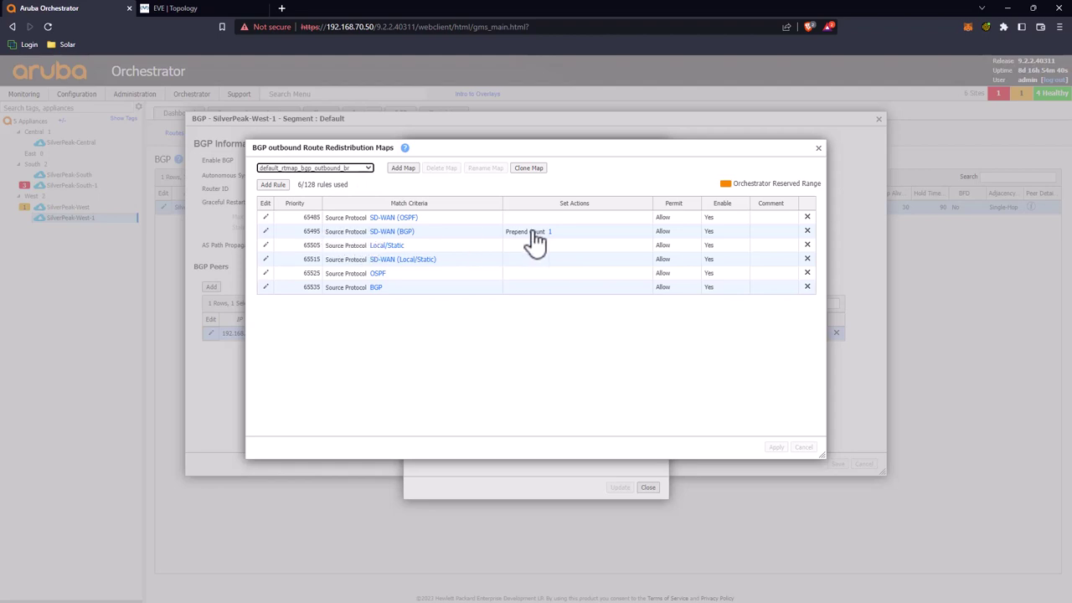
left_click(818, 149)
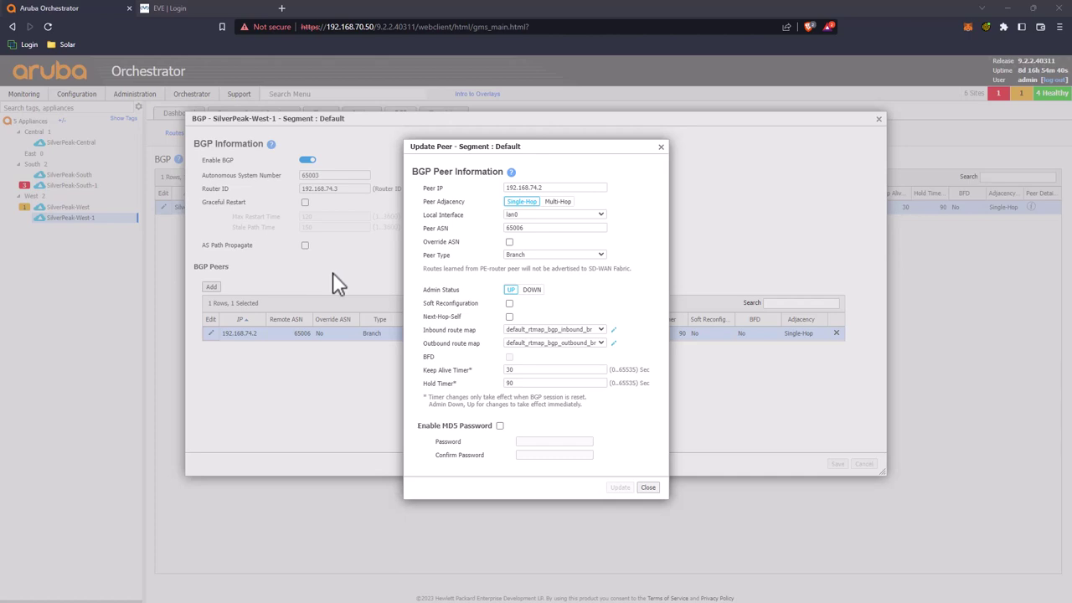
left_click(648, 488)
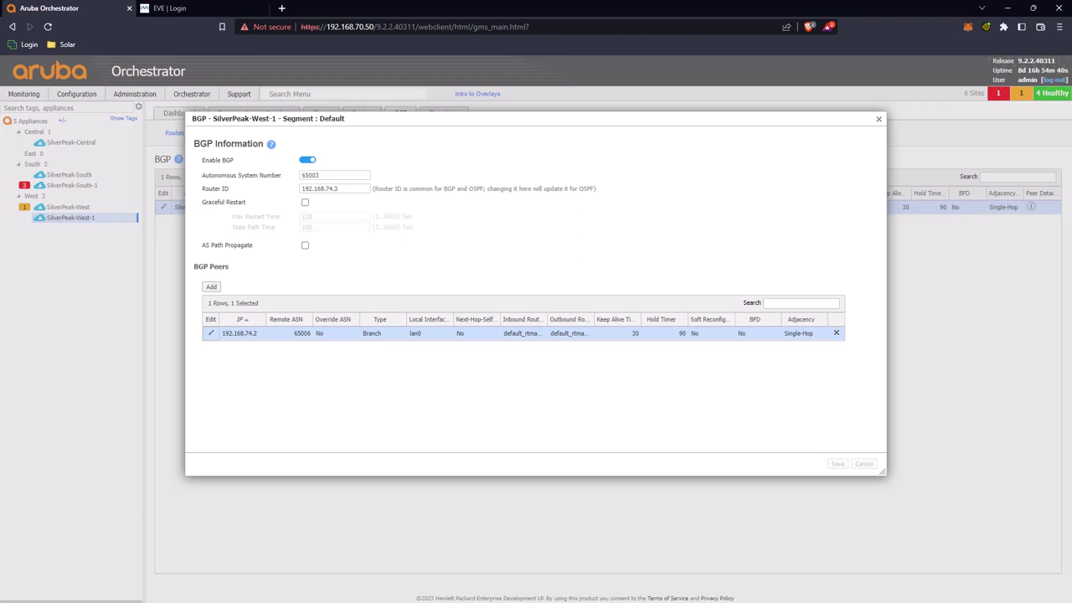
key("Escape")
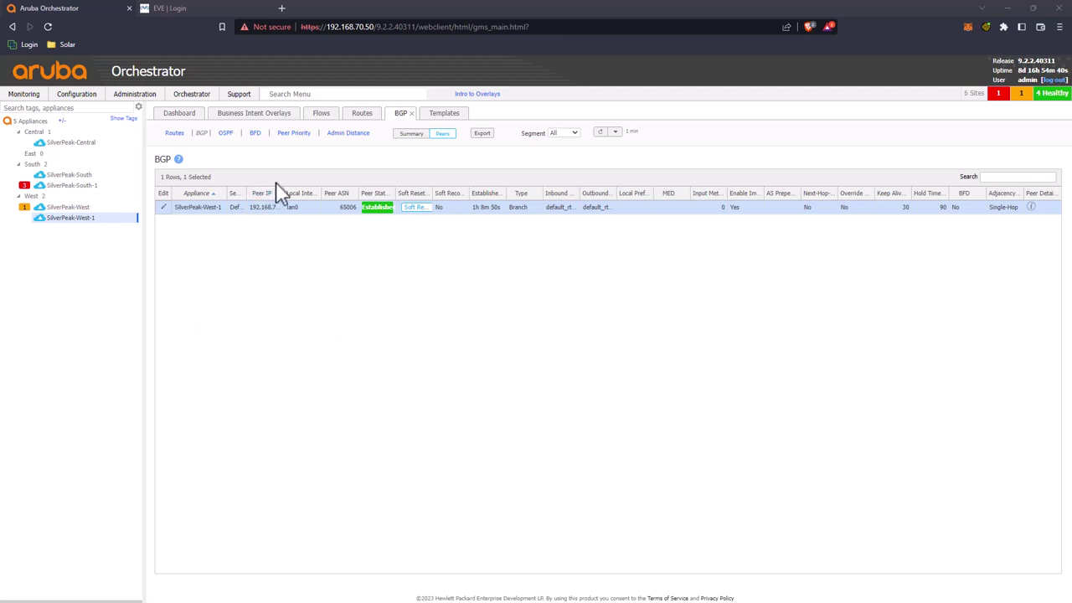
Review the Default segment settings of the Routes template in the Routing template group
left_click(443, 115)
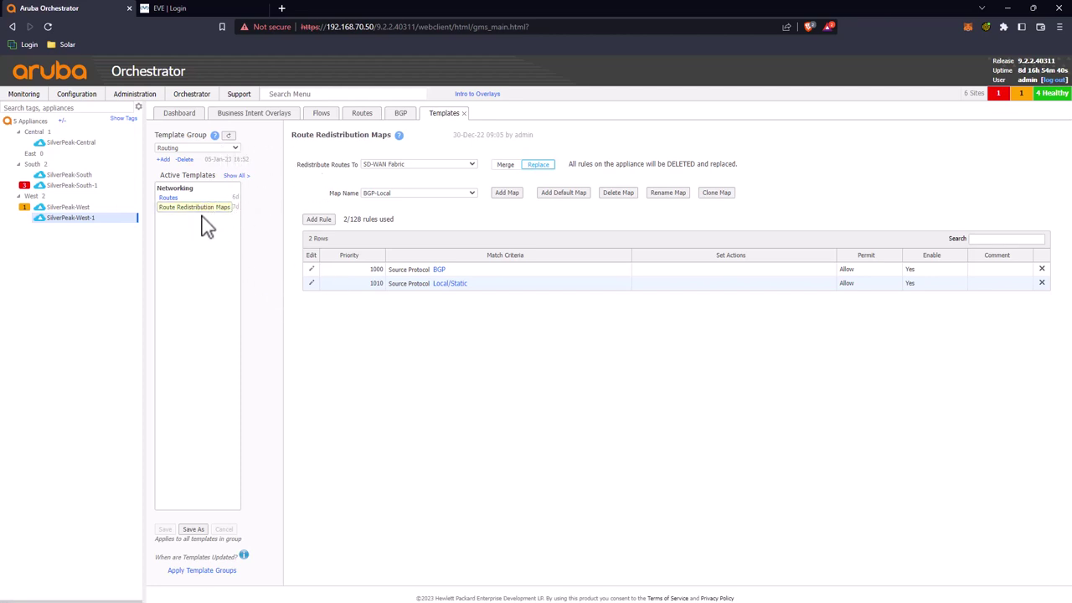
left_click(172, 199)
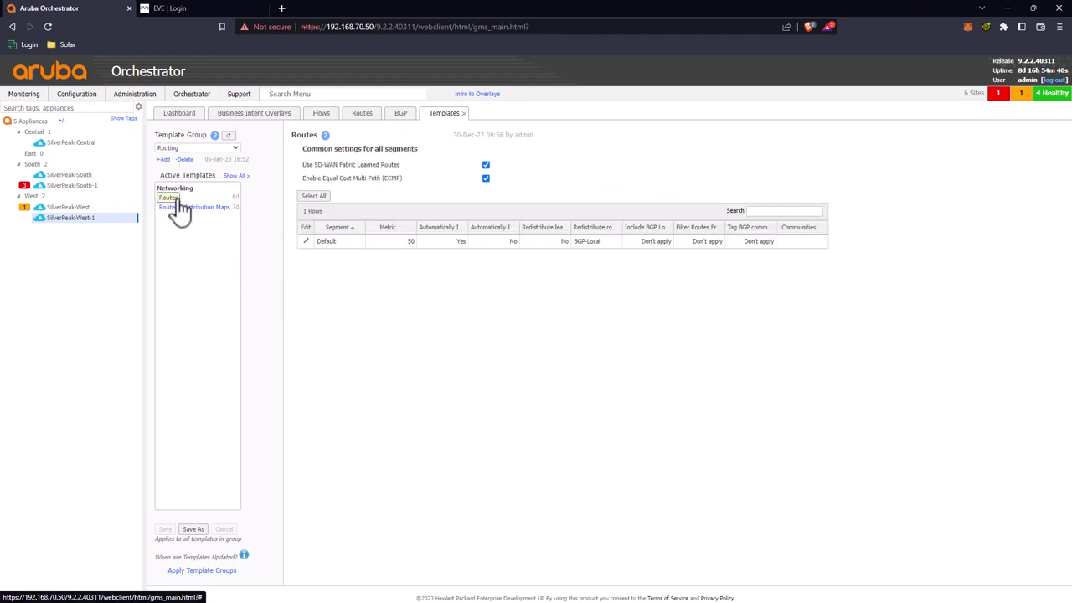
left_click(305, 242)
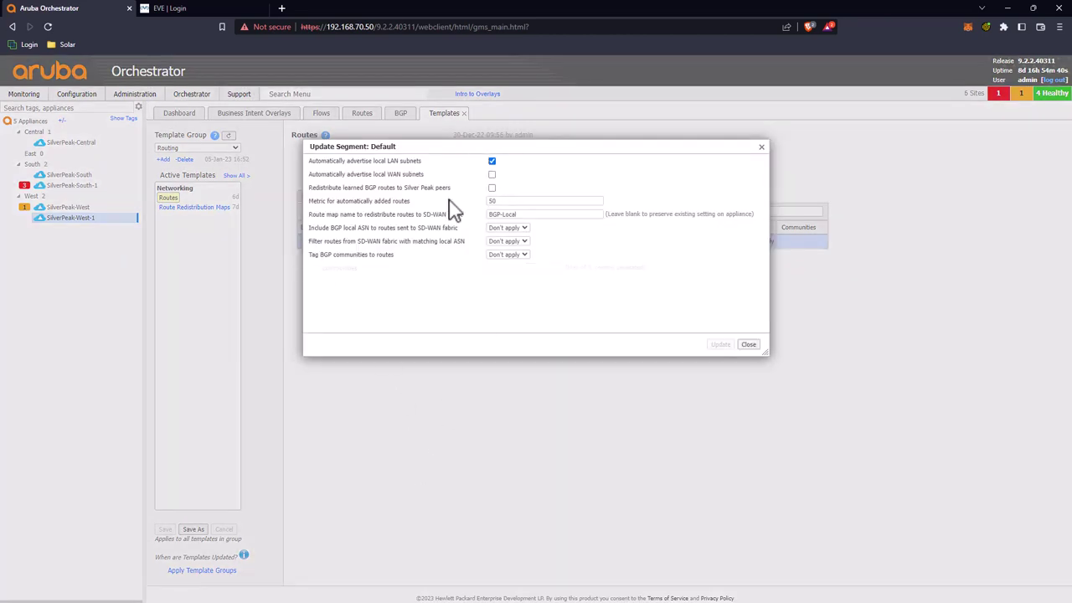
left_click(498, 201)
left_click(746, 344)
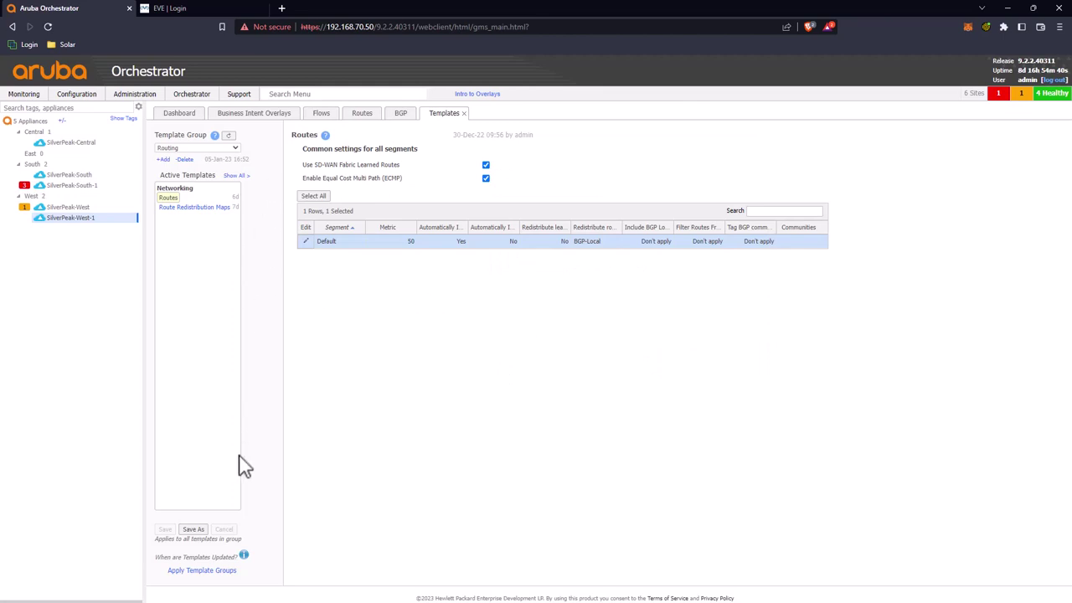
Create a template group named Routing-Secondary and activate the Routes and Route Redistribution Maps templates in it
left_click(166, 159)
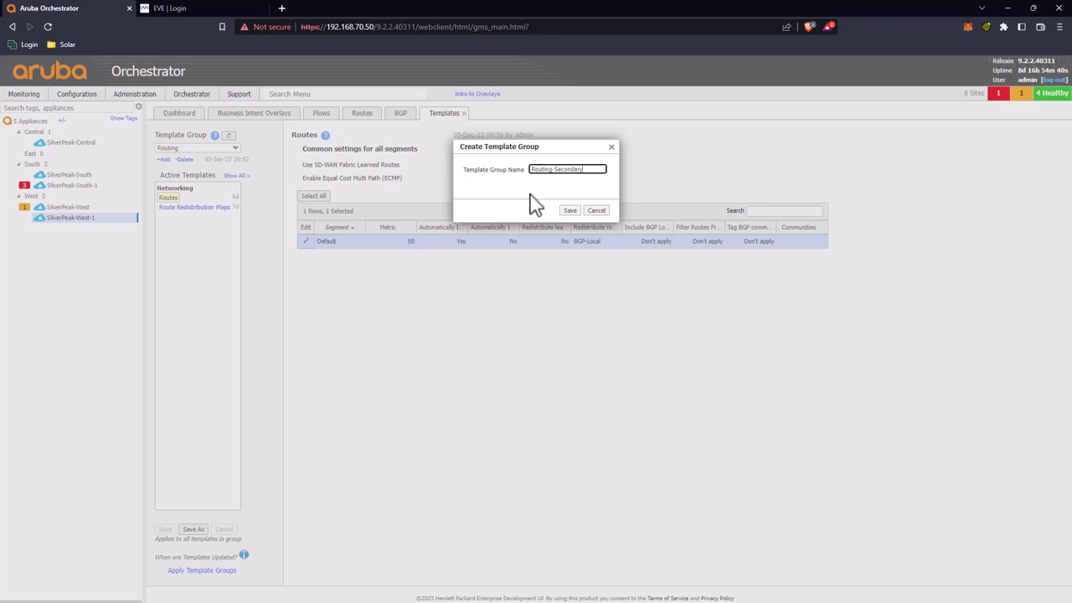
left_click(570, 212)
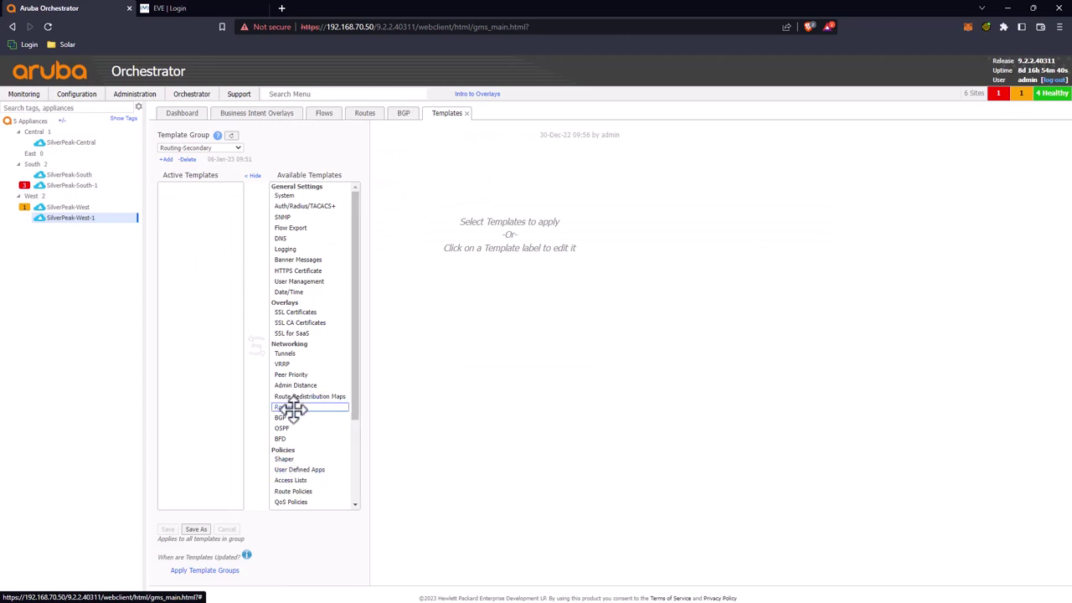
left_click_drag(284, 407, 194, 345)
left_click_drag(304, 393, 192, 344)
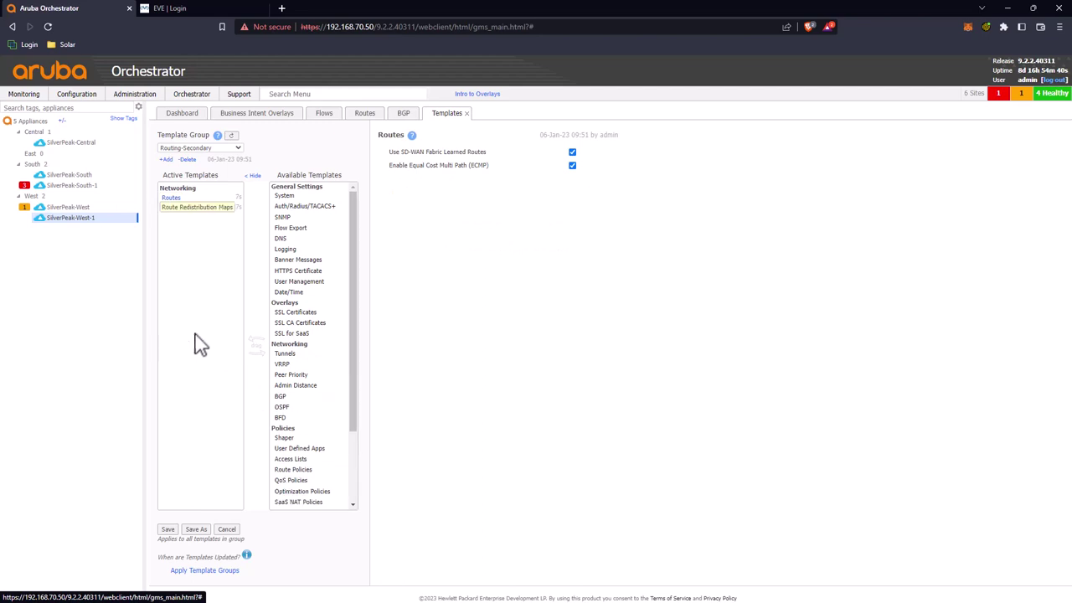
Set the metric for automatically added routes to 60 for the Default segment in the Routes template and save the template changes
left_click(193, 208)
left_click(173, 199)
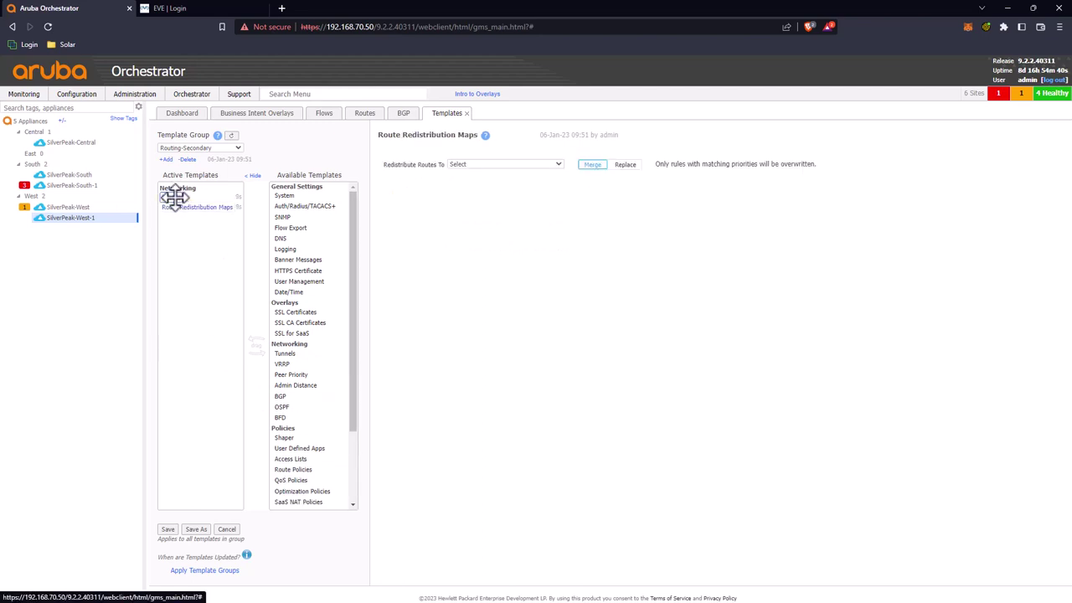
left_click(396, 243)
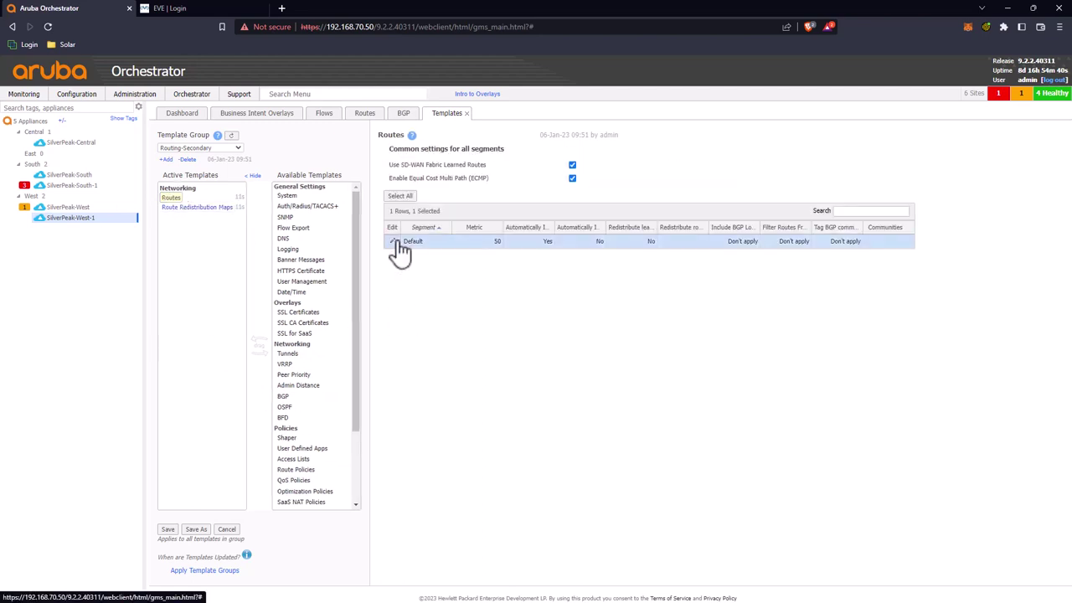
left_click(391, 242)
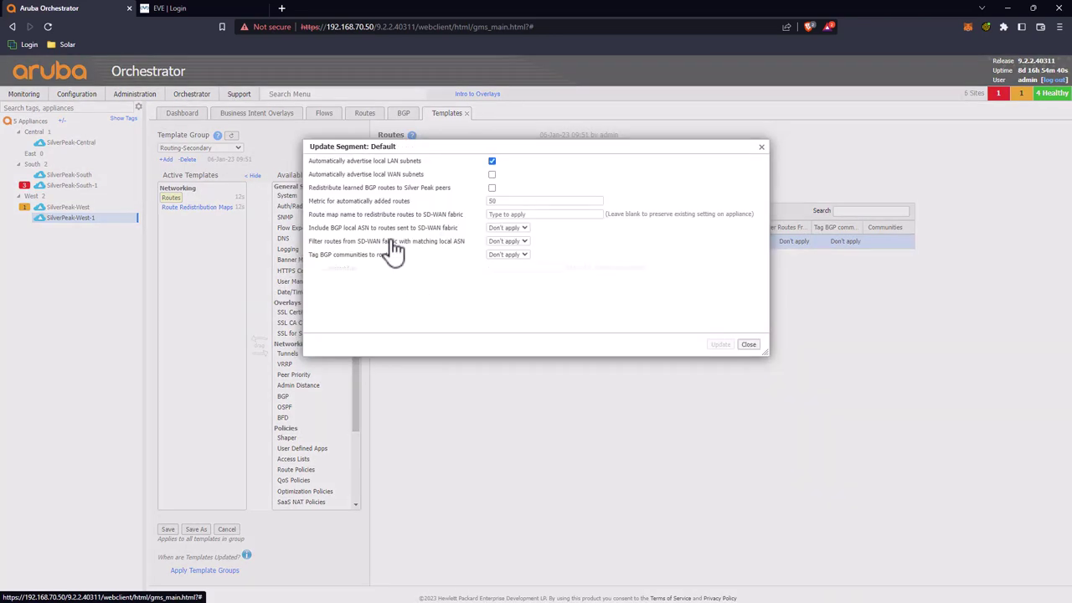
left_click(498, 202)
type("60")
left_click(721, 345)
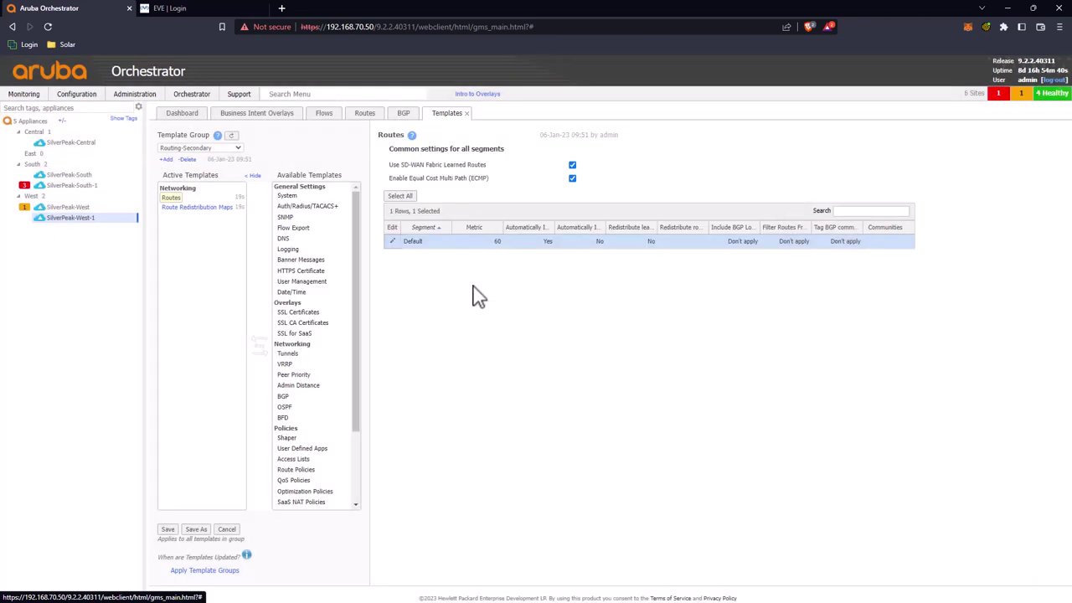
left_click(168, 529)
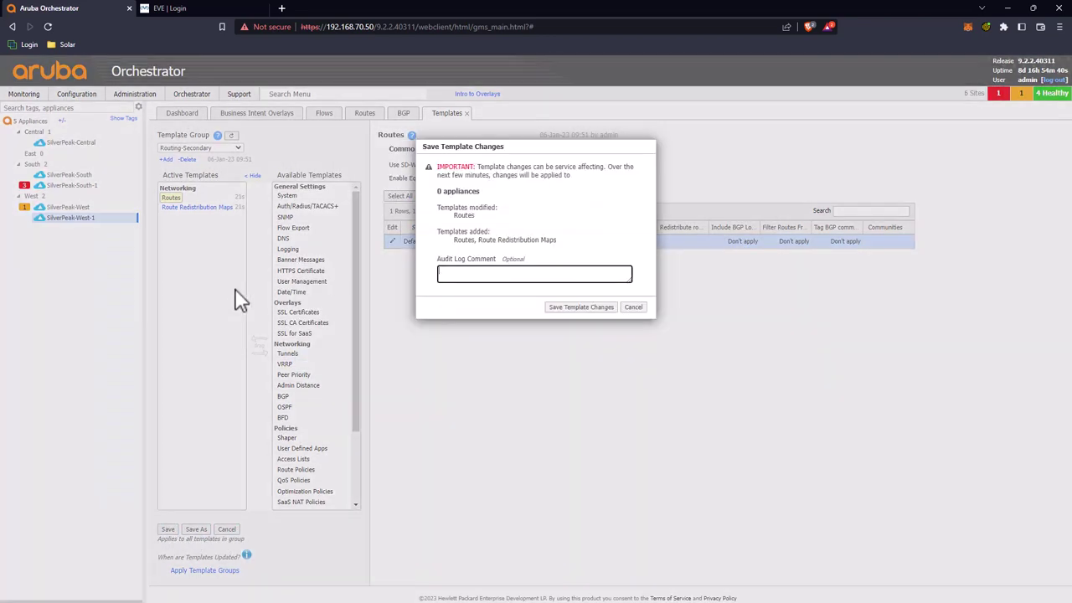
left_click(586, 308)
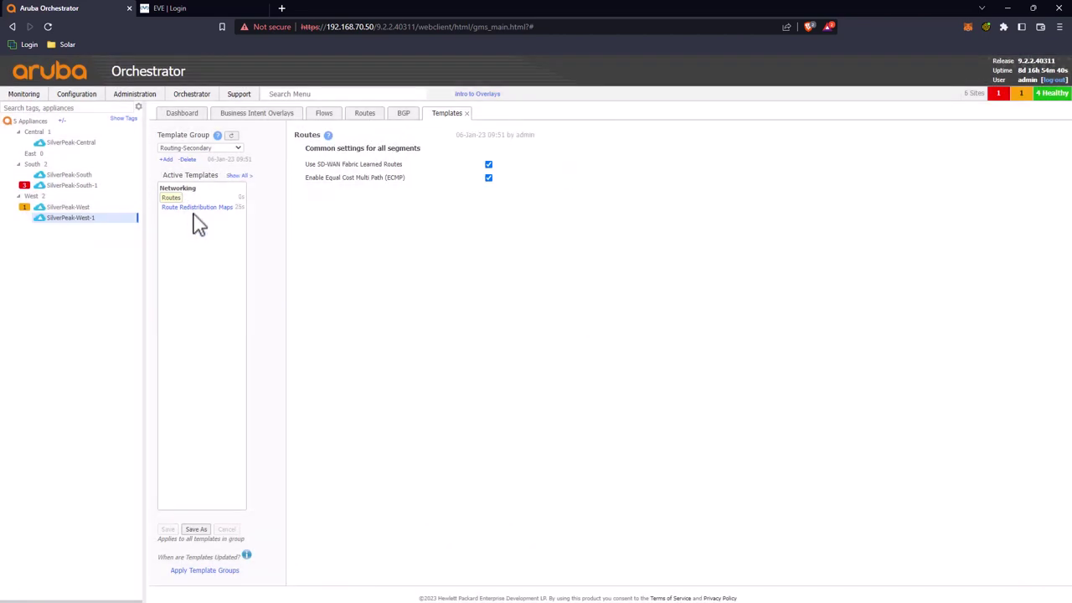
Add a new SD-WAN Fabric map to the Route Redistribution Maps template of Routing-Secondary
left_click(192, 207)
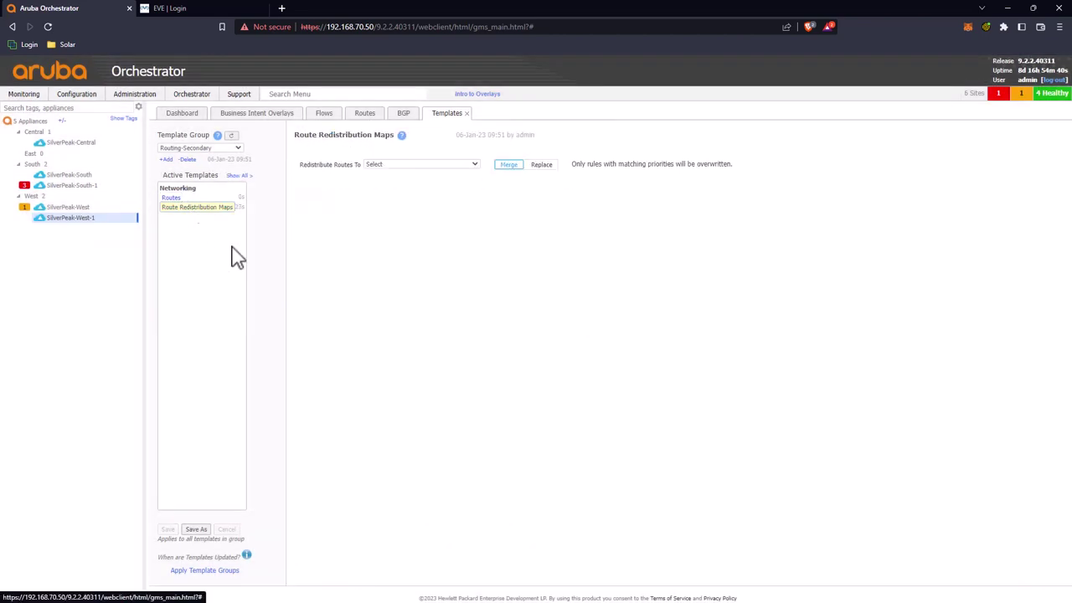
left_click(478, 164)
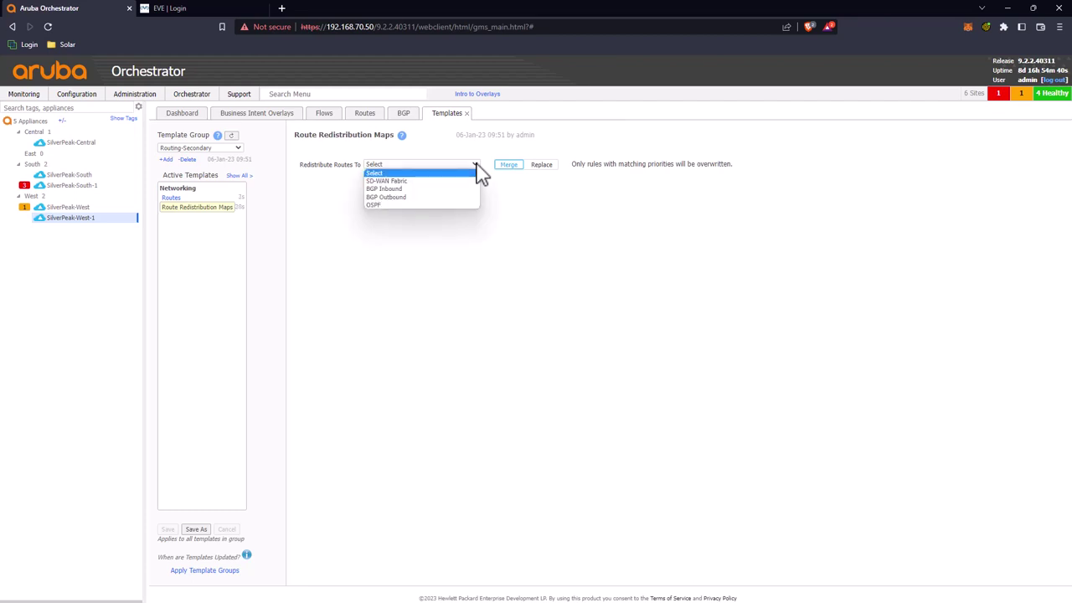
left_click(394, 181)
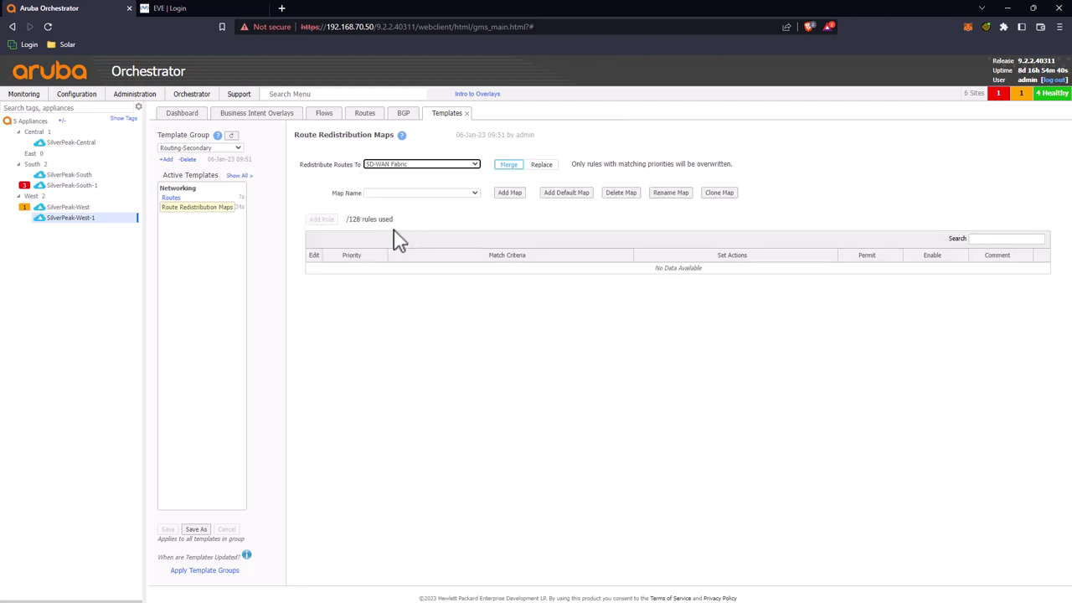
left_click(475, 194)
left_click(477, 197)
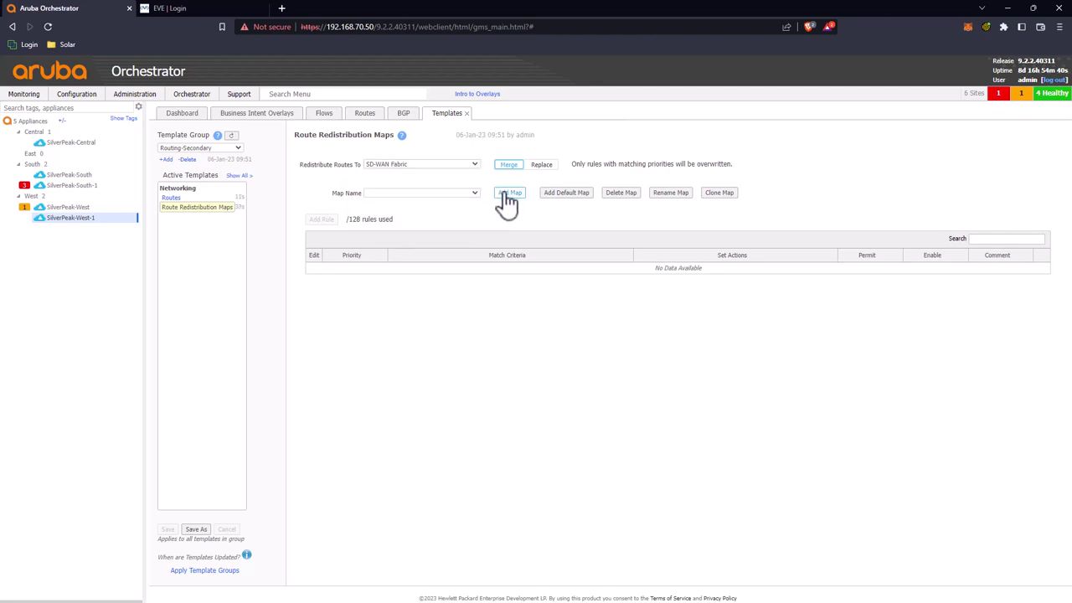
left_click(508, 198)
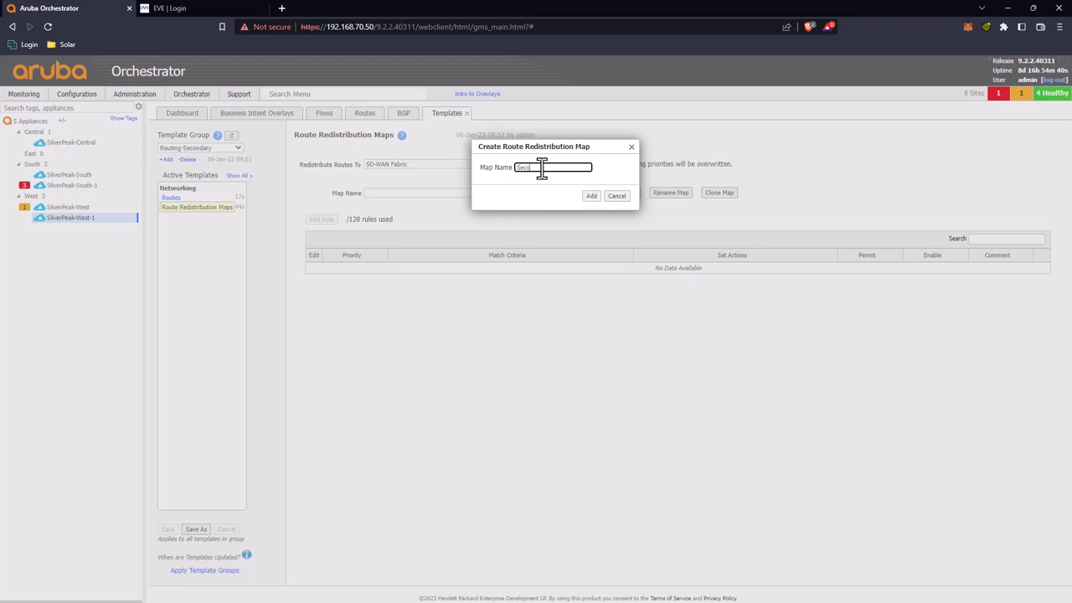
left_click(593, 195)
Add an enabled rule with priority 1000 to the new SD-WAN Fabric map, permitting BGP source routes with metric 80
left_click(330, 221)
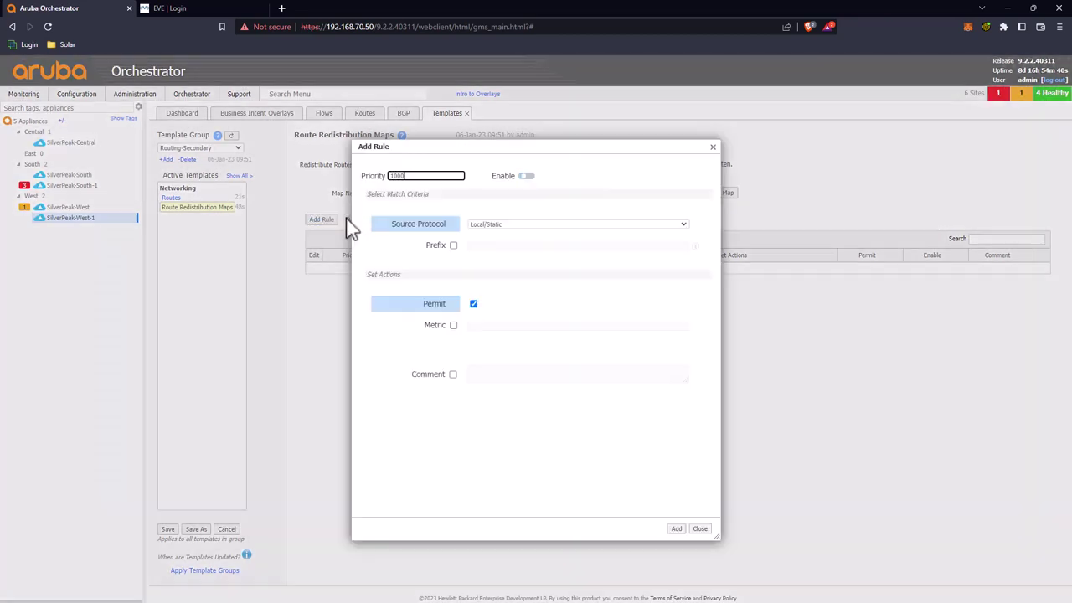
left_click(526, 226)
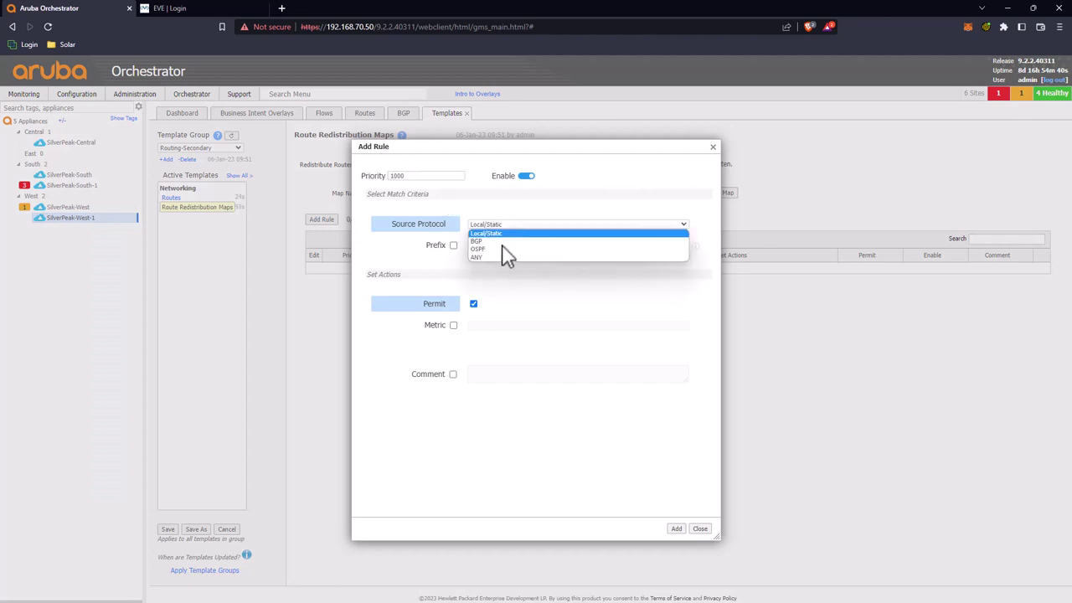
key("Escape")
left_click(494, 224)
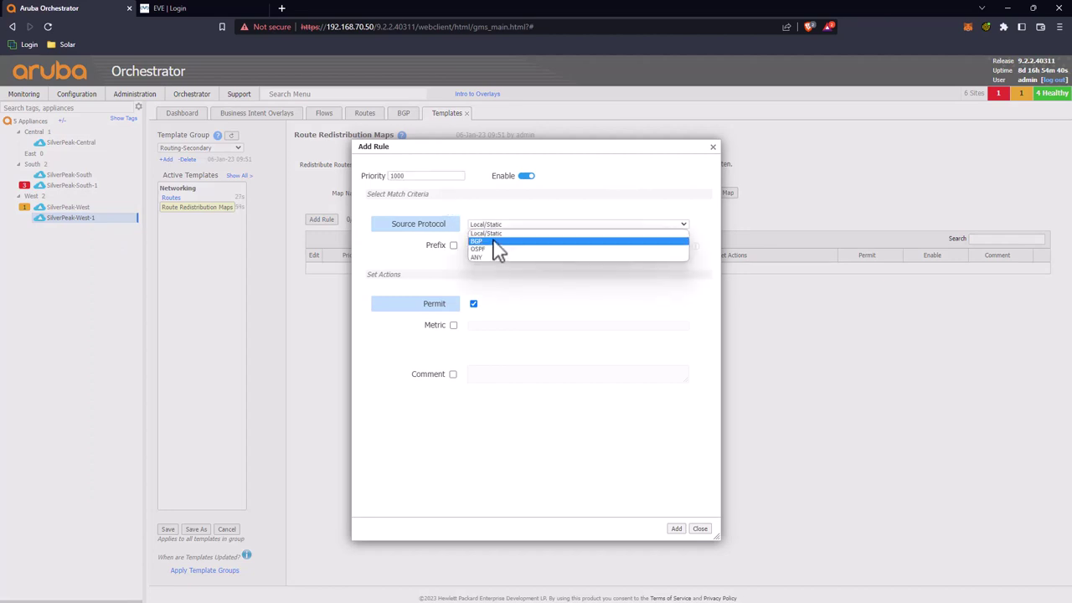
left_click(495, 241)
left_click(494, 243)
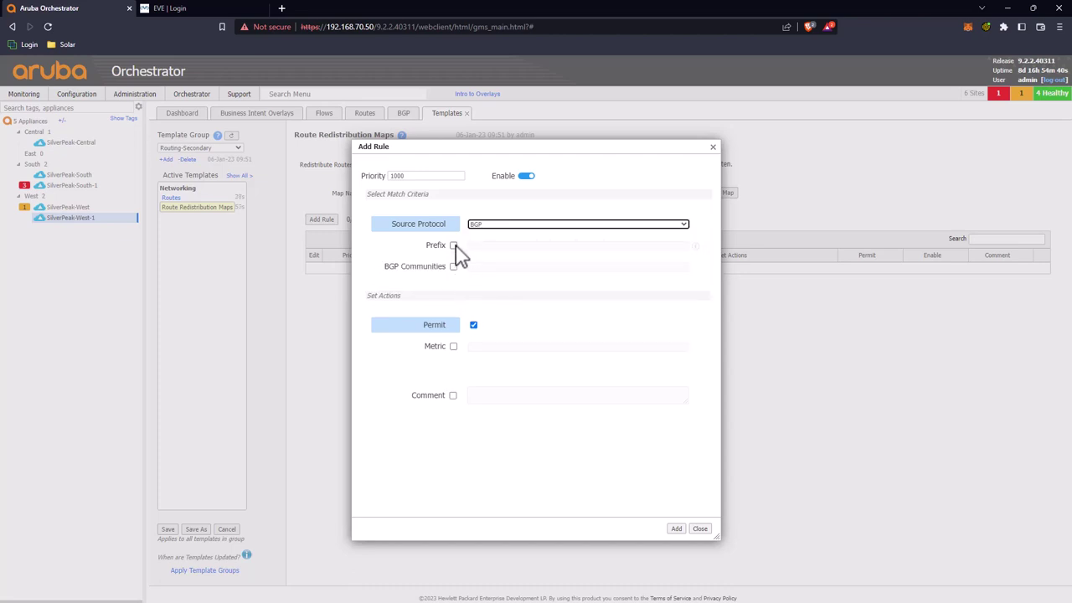
left_click(453, 347)
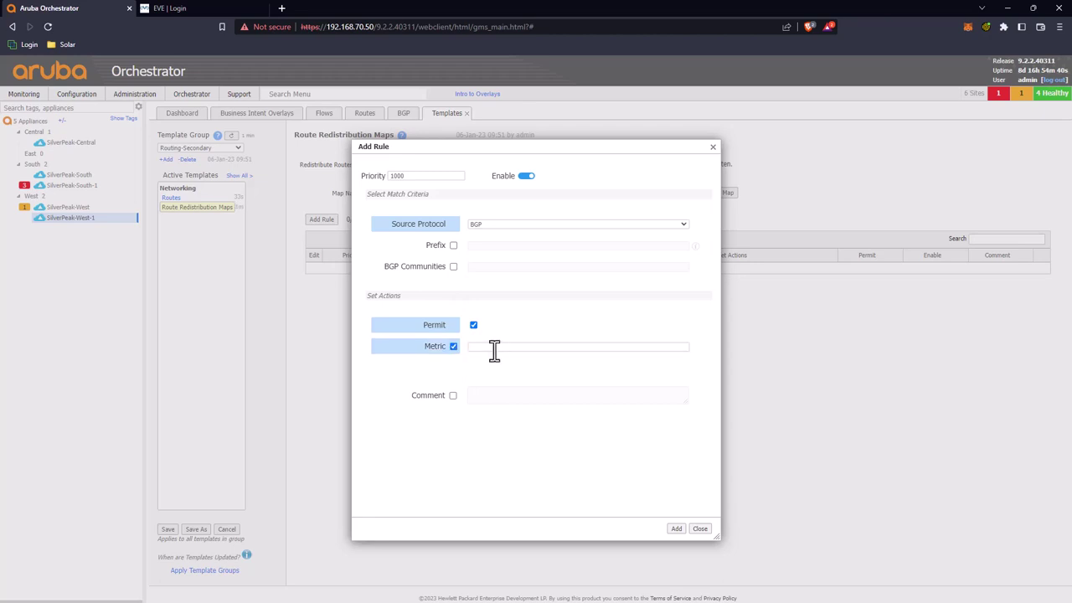
left_click(494, 350)
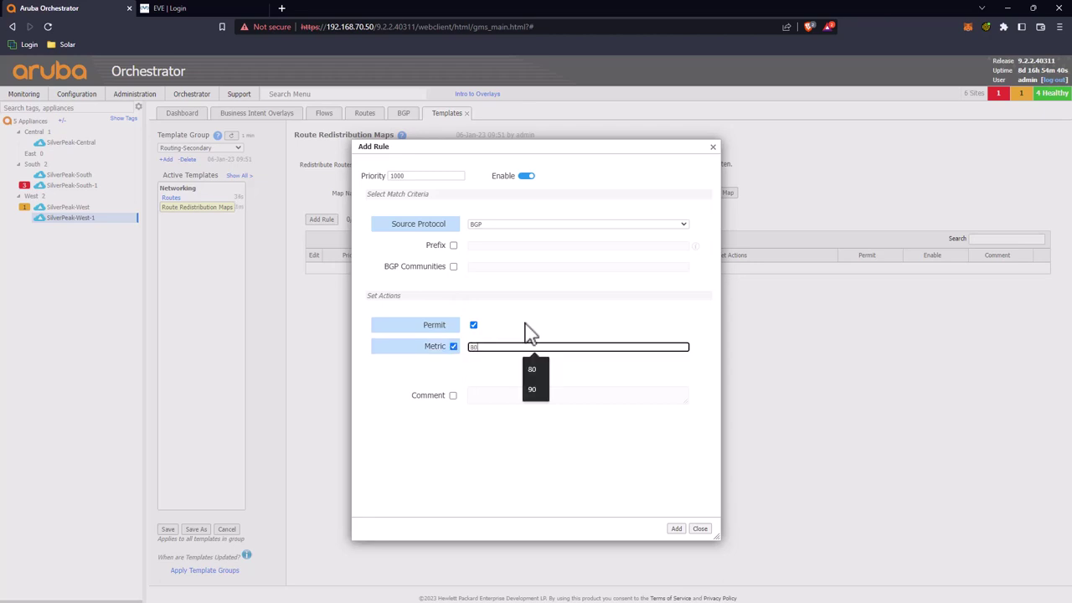
left_click(528, 330)
left_click(676, 529)
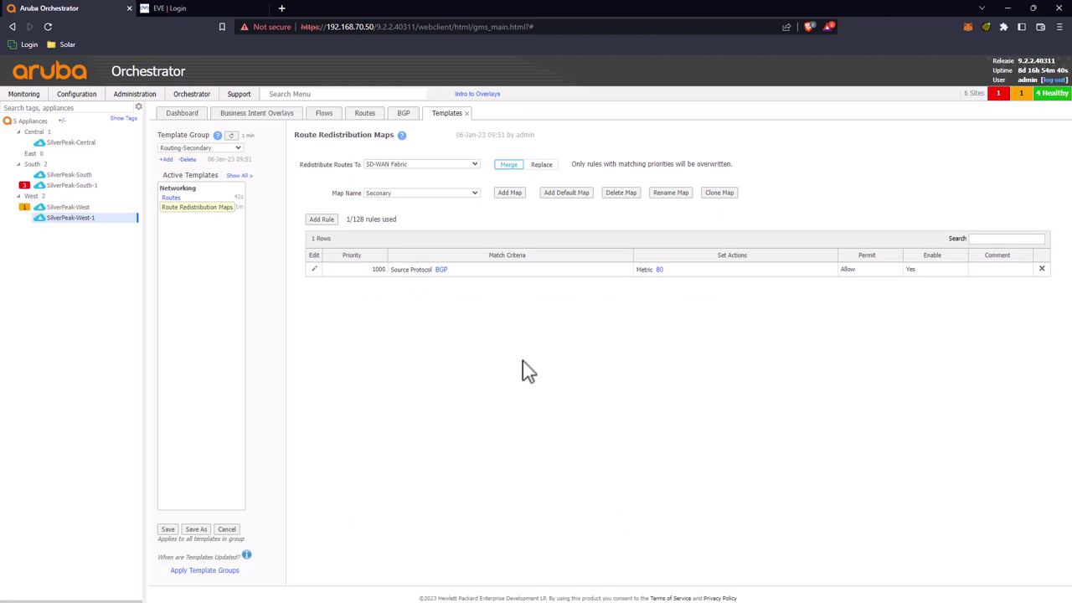
Add a rule with priority 1010 permitting Local/Static routes with metric 60 to the SD-WAN Fabric map, and save the template group
left_click(323, 220)
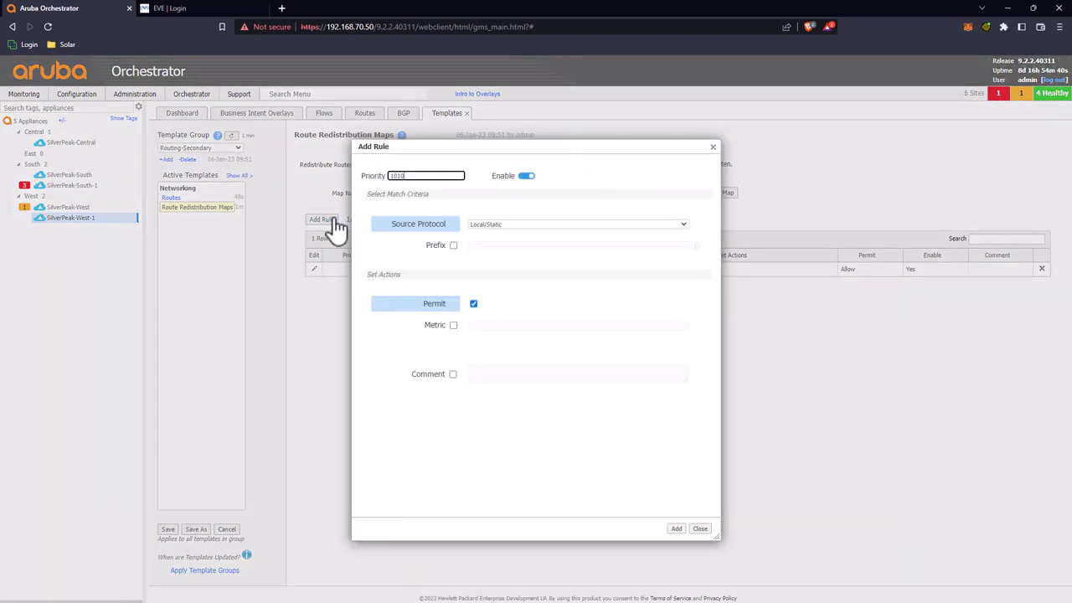
left_click(512, 226)
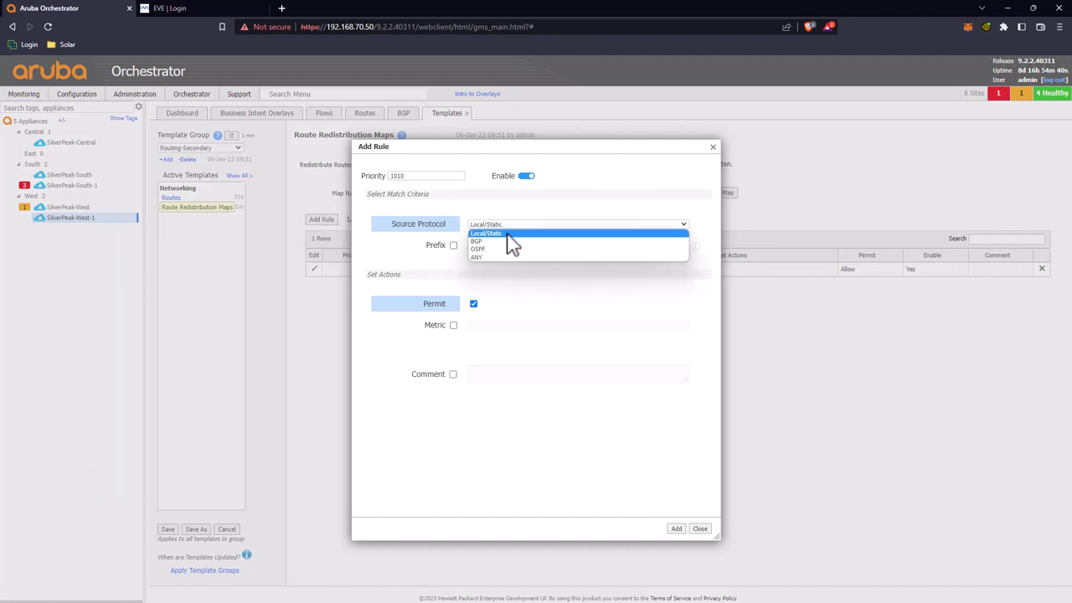
left_click(455, 239)
left_click(453, 325)
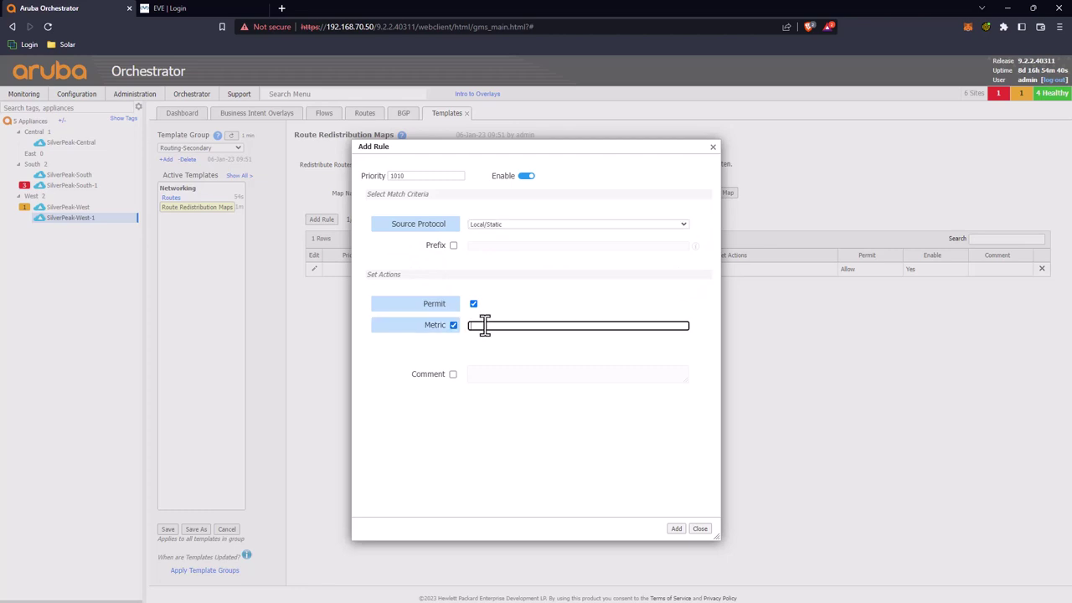
left_click(484, 326)
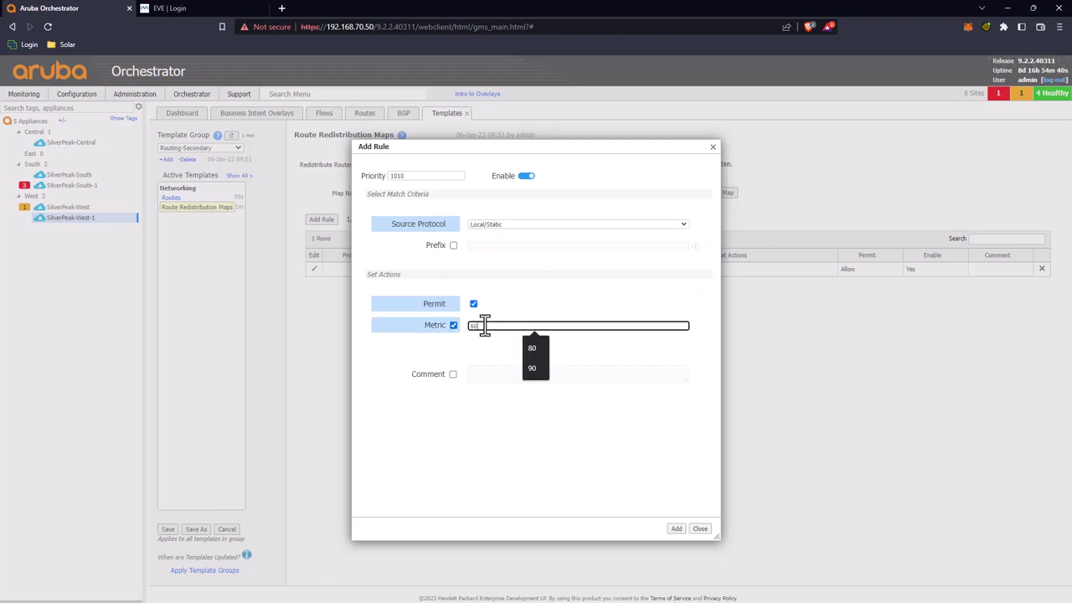
left_click(519, 298)
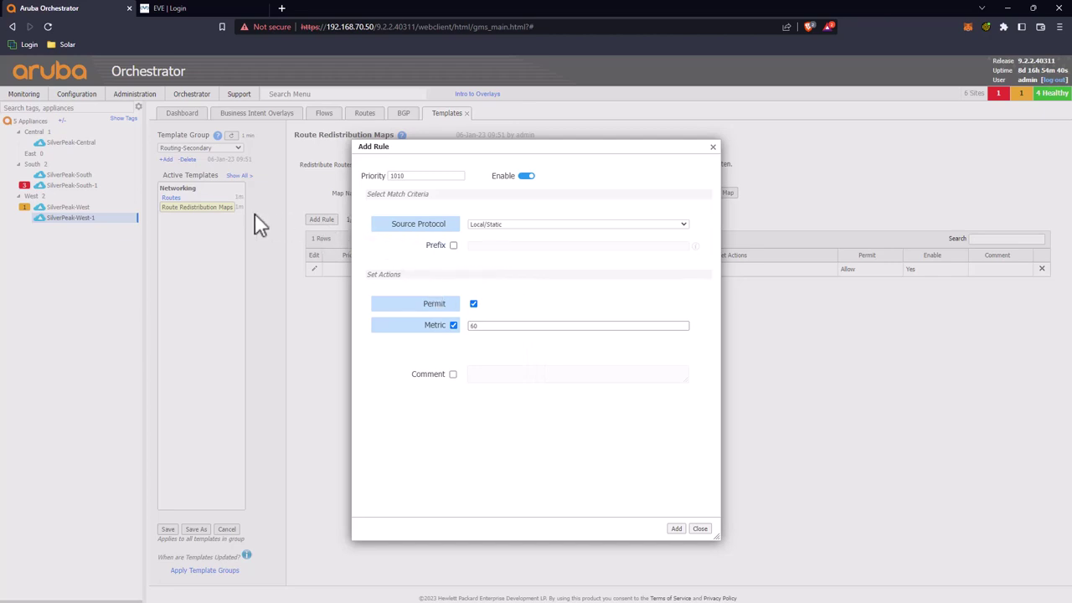
left_click(676, 529)
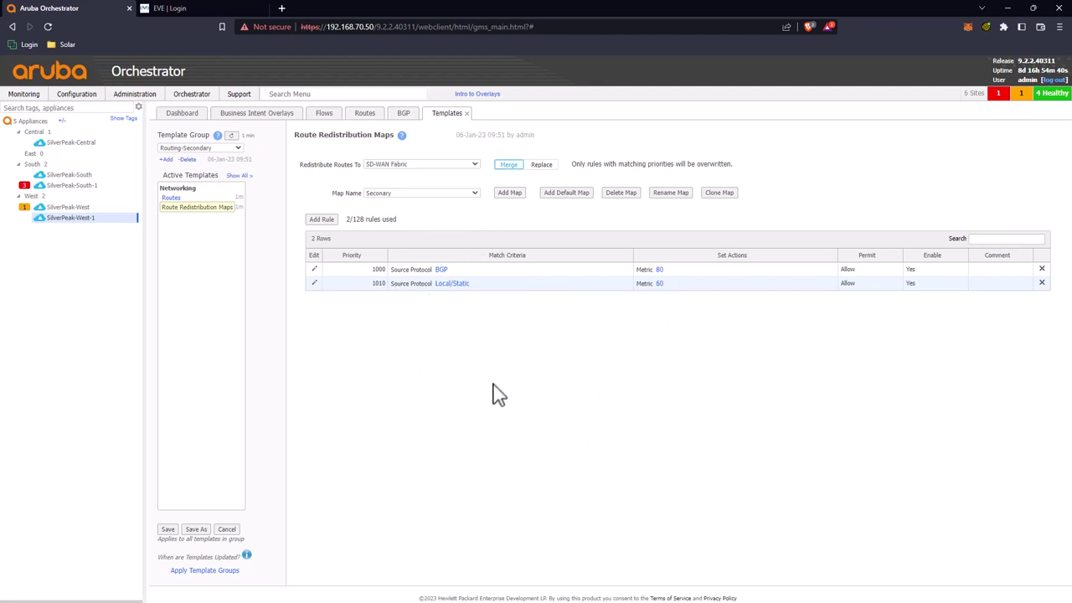
left_click(169, 530)
left_click(559, 285)
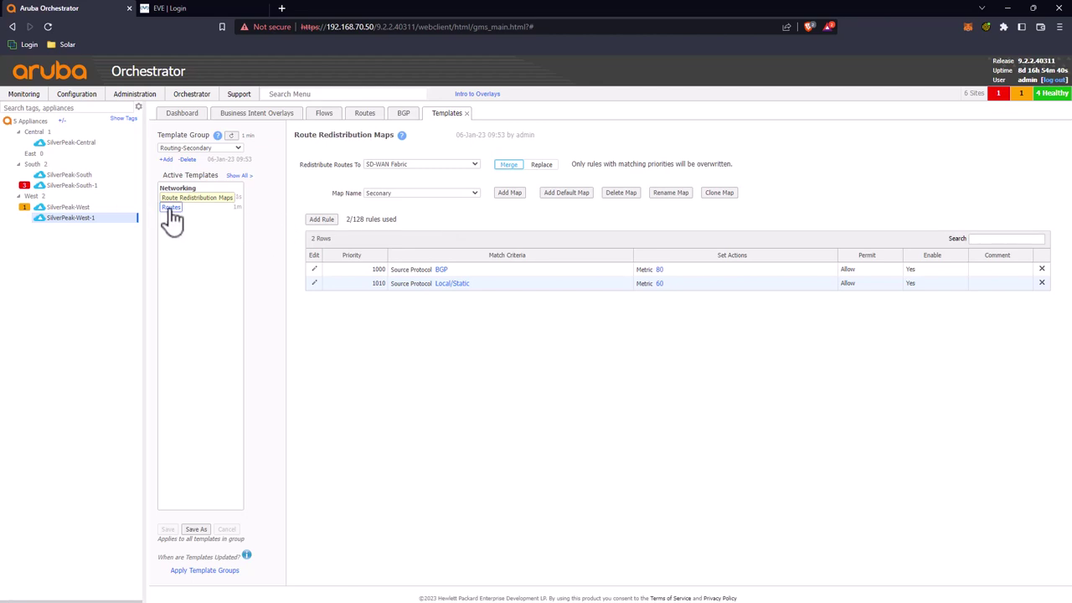
Create a BGP Inbound route redistribution map named Secondary-IN in the Routing-Secondary template group
left_click(467, 166)
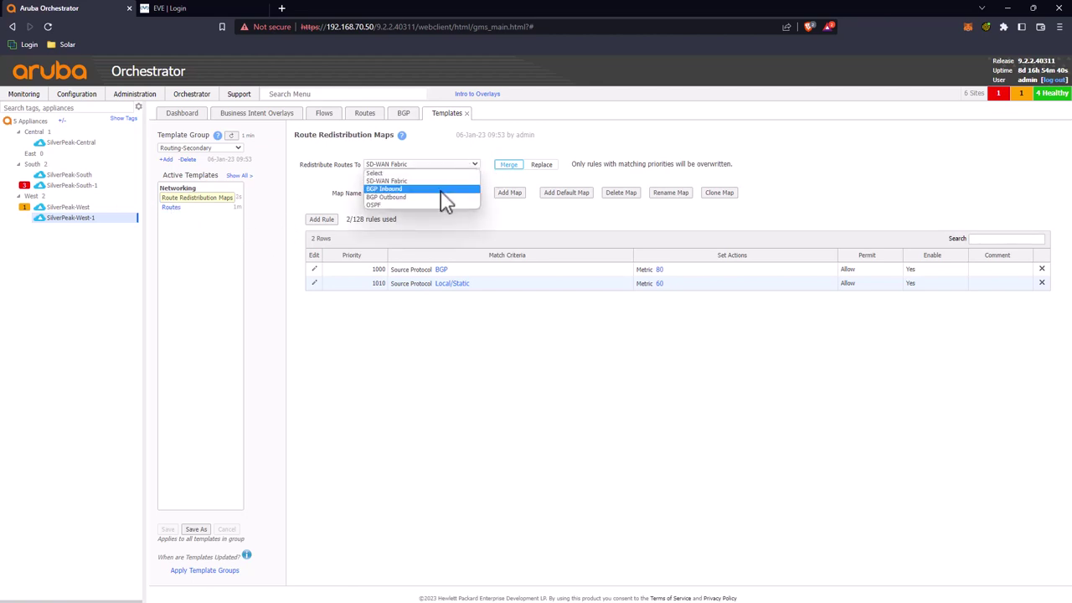
left_click(441, 190)
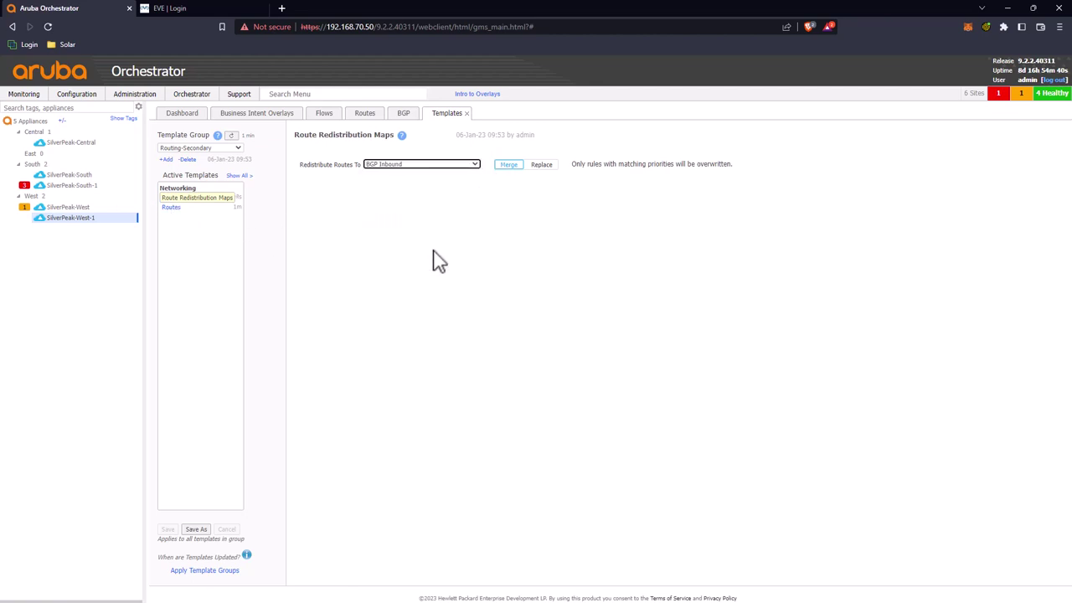
left_click(475, 194)
left_click(475, 196)
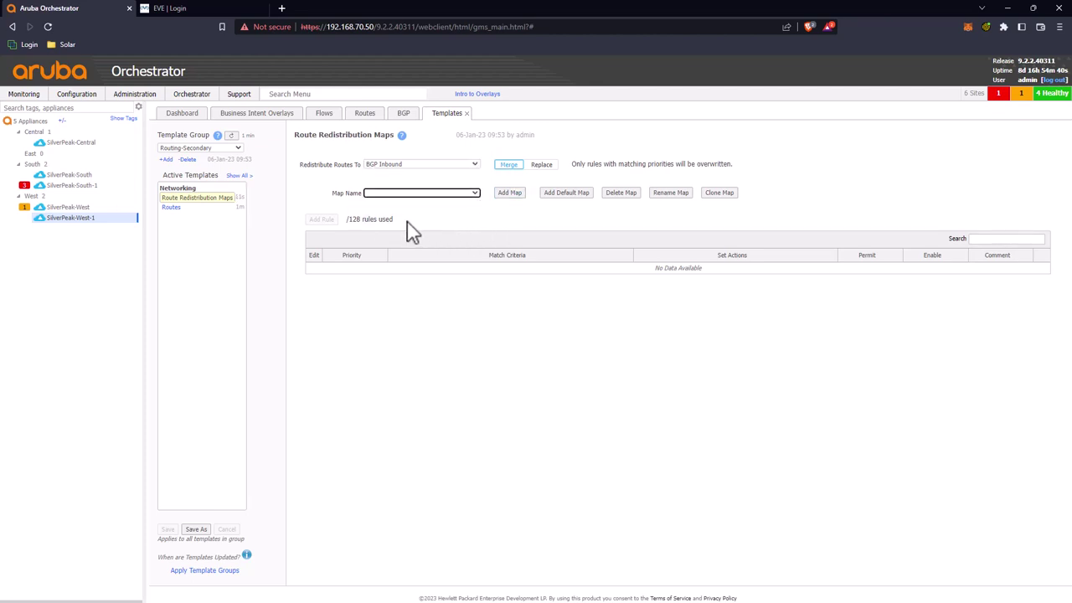
left_click_drag(353, 219, 441, 227)
left_click(442, 225)
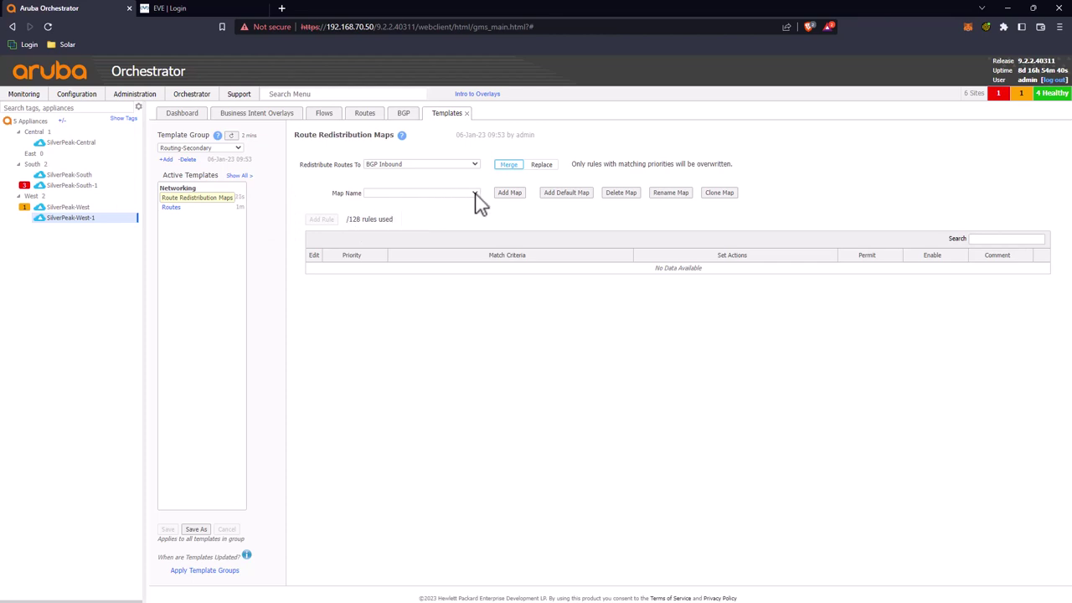
left_click(501, 193)
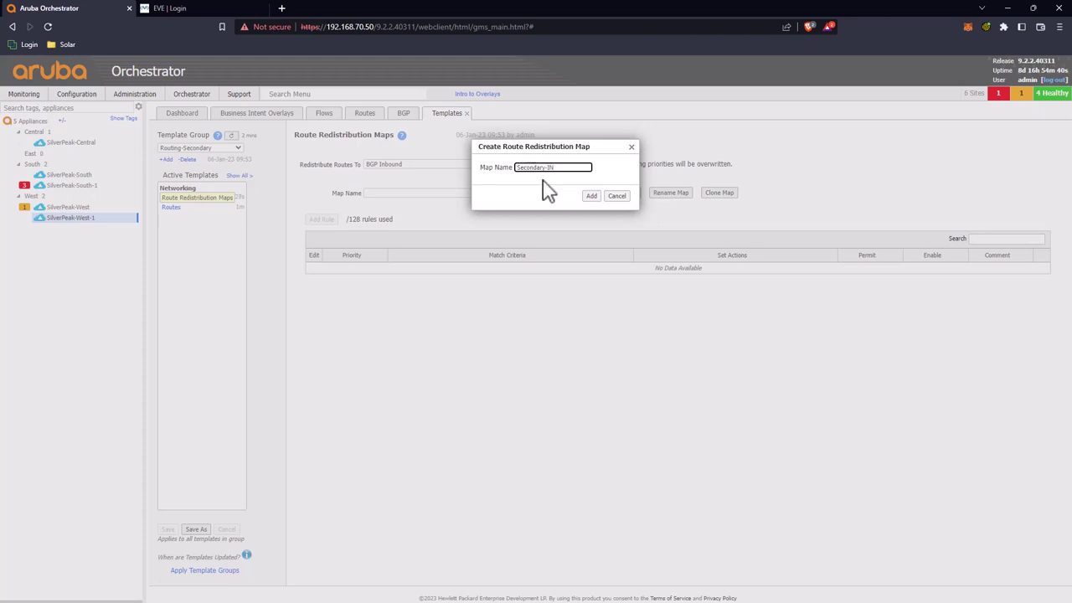
left_click(590, 196)
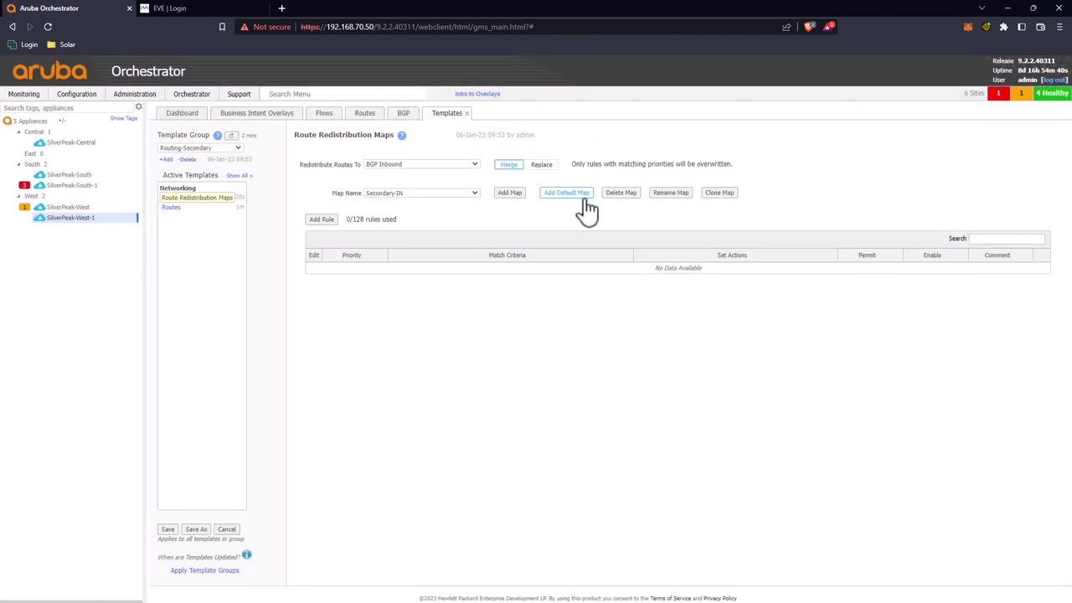
Add a rule with priority 1000 permitting BGP prefix 192.168.75.0/24 to the Secondary-IN map and save the template group
left_click(324, 221)
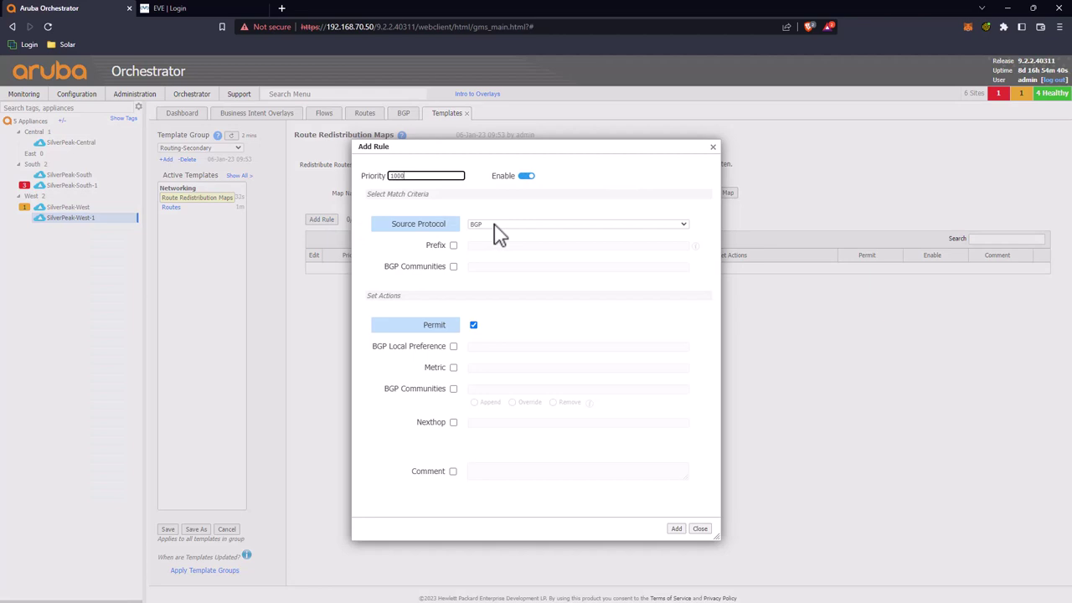
left_click(453, 245)
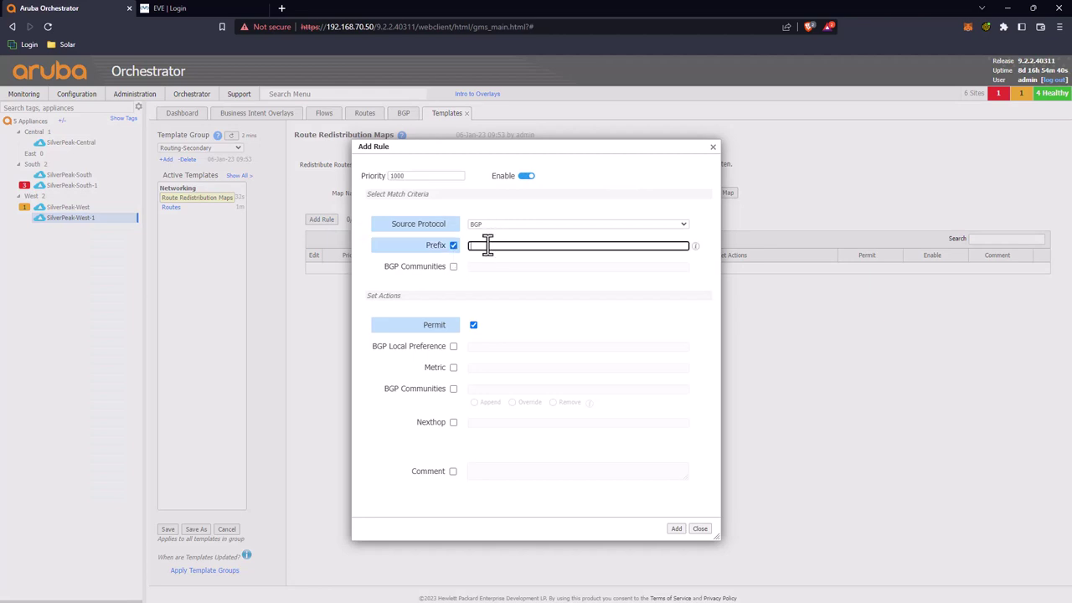
type("192.168.74.")
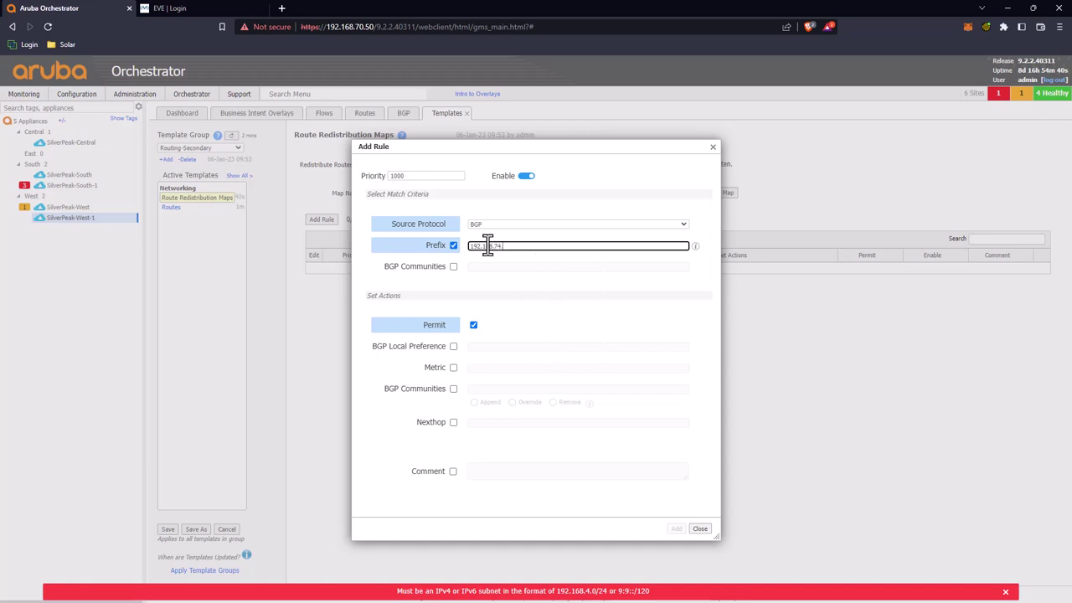
type("/24")
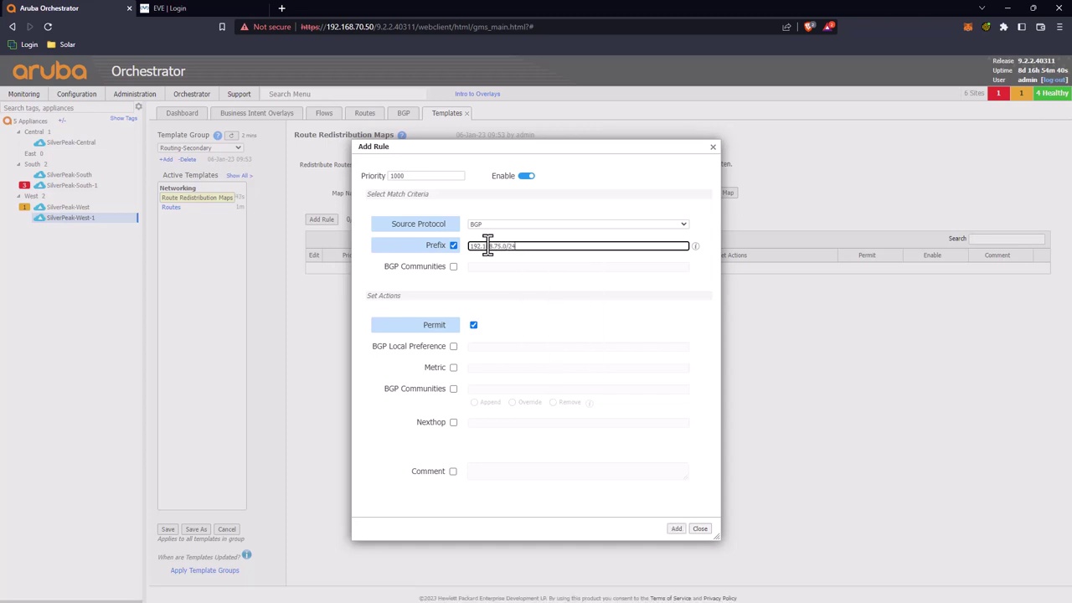
left_click_drag(483, 251, 526, 310)
left_click(525, 324)
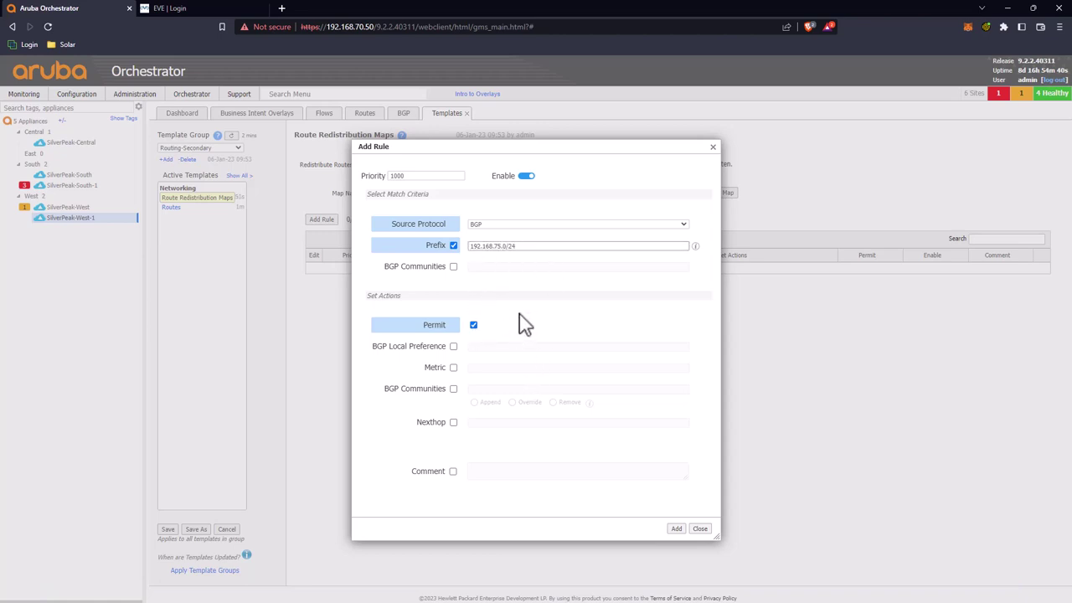
left_click(675, 530)
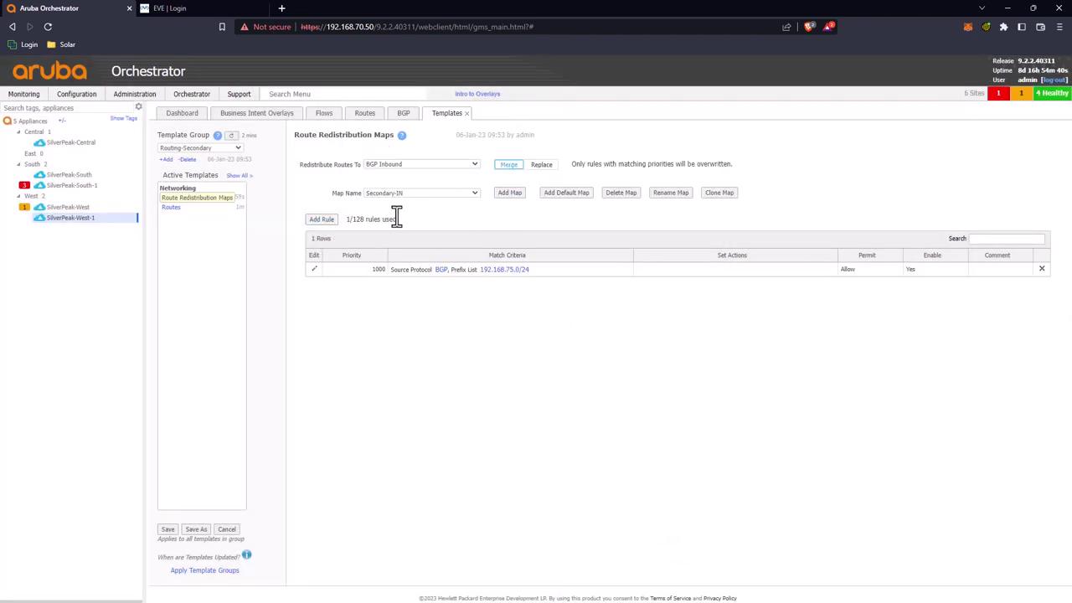
left_click(167, 530)
left_click(581, 283)
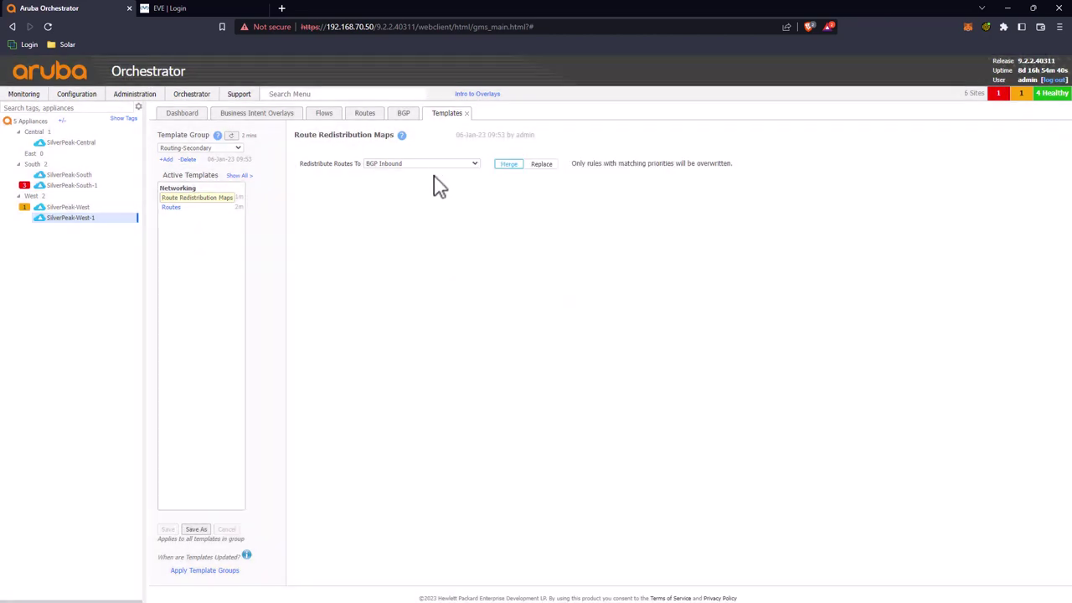
Create a BGP Outbound route redistribution map named Secondary-Out in the Routing-Secondary template group
left_click(444, 164)
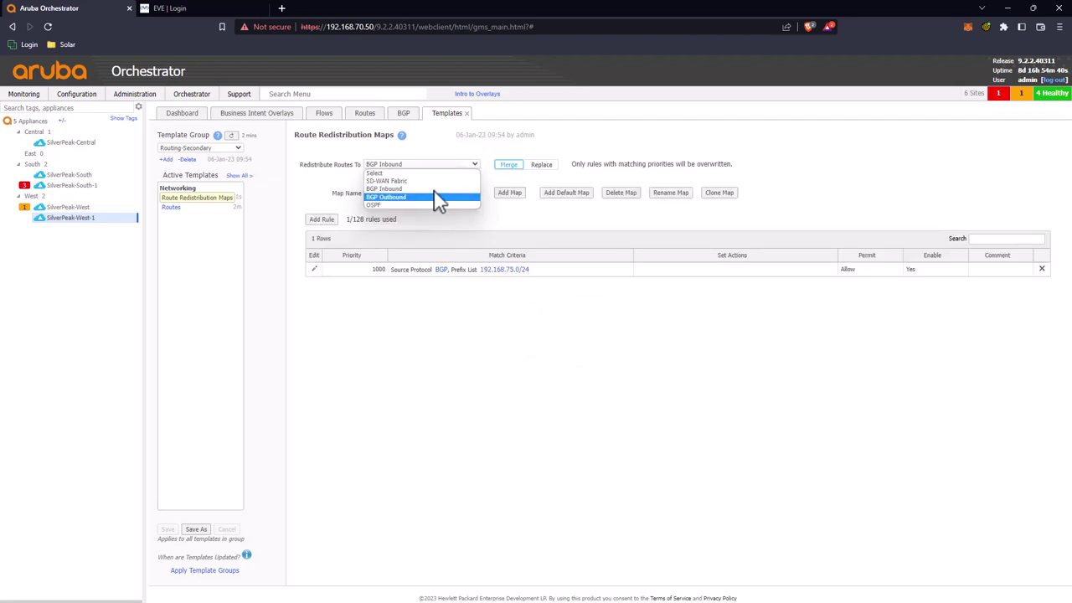
left_click(427, 200)
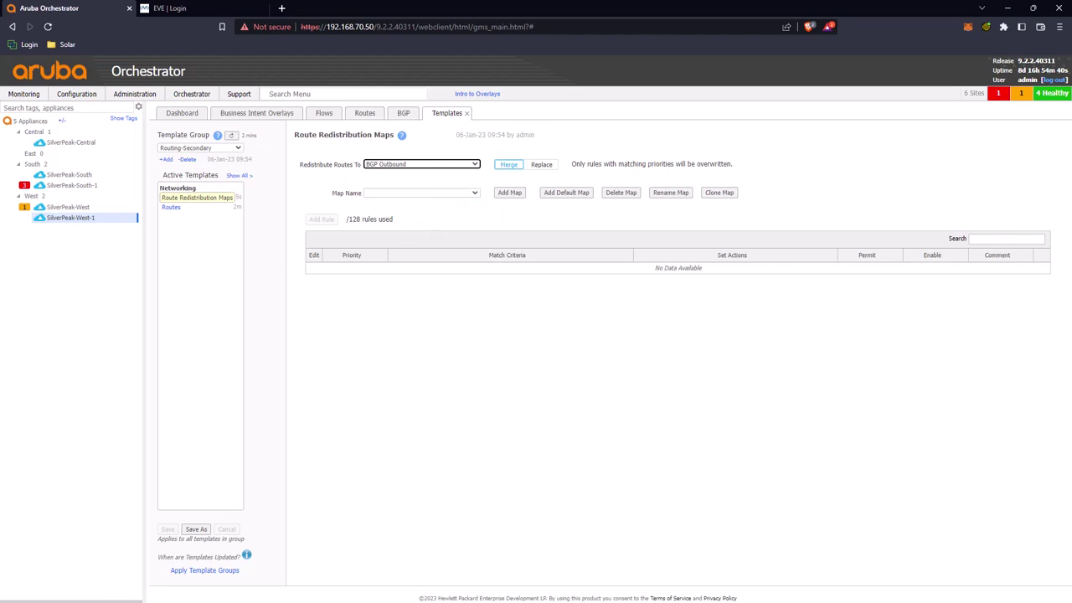
key("alt+Tab")
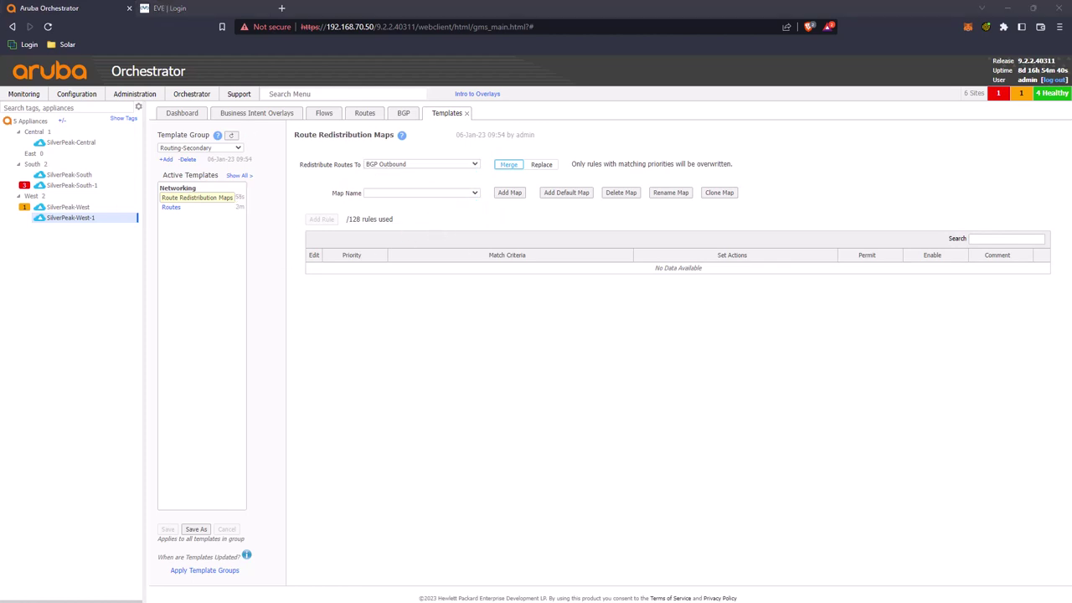
left_click(509, 205)
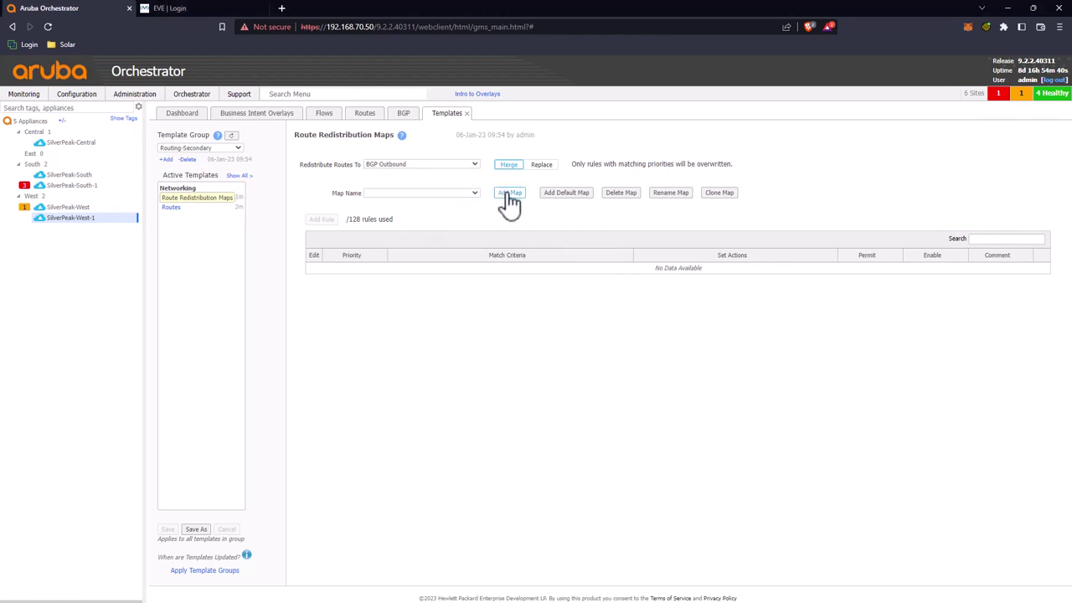
left_click(508, 196)
type("B")
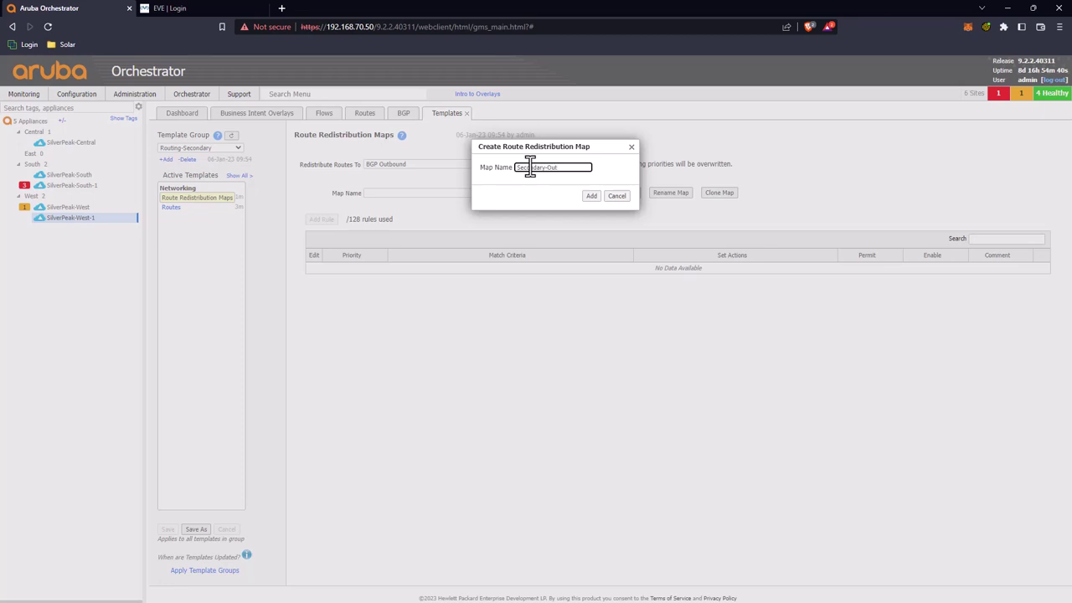
left_click(592, 195)
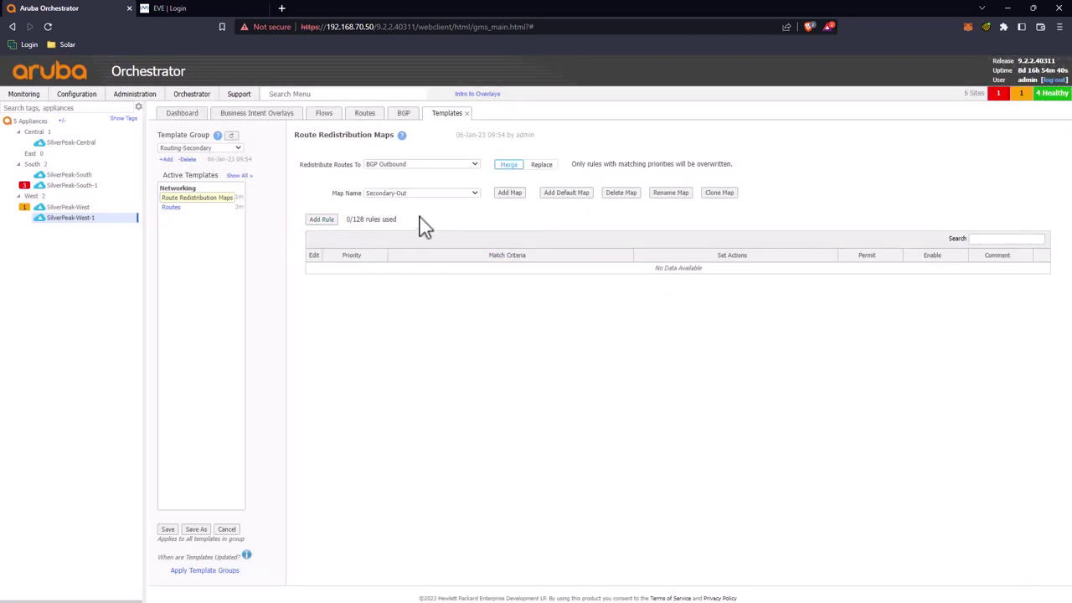
Add a rule with priority 1000 permitting SD-WAN (BGP) routes with ASN prepend count 1 to the Secondary-Out map
left_click(322, 219)
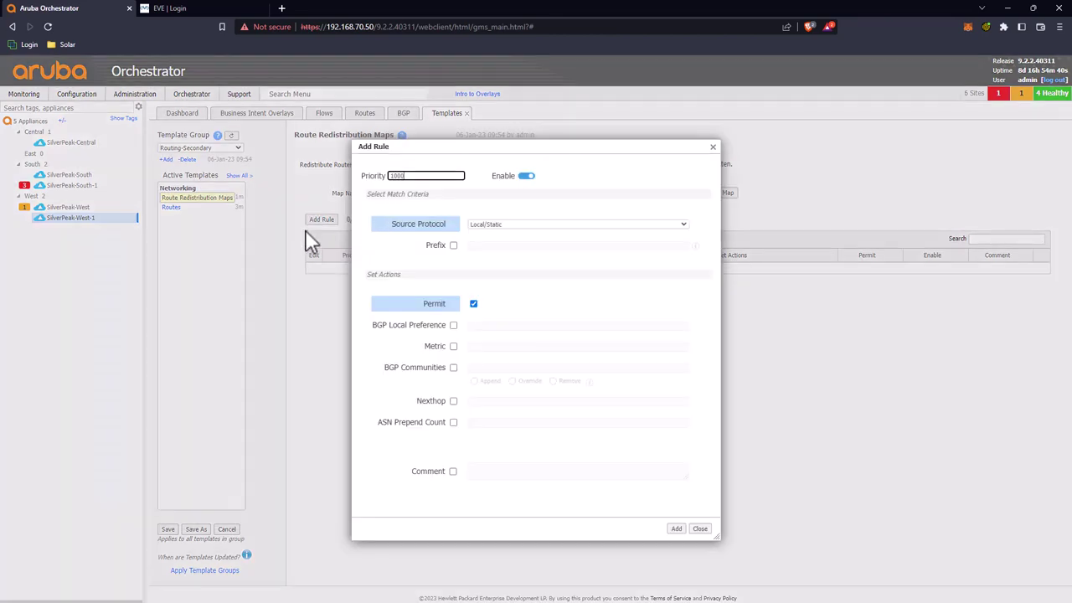
left_click(500, 225)
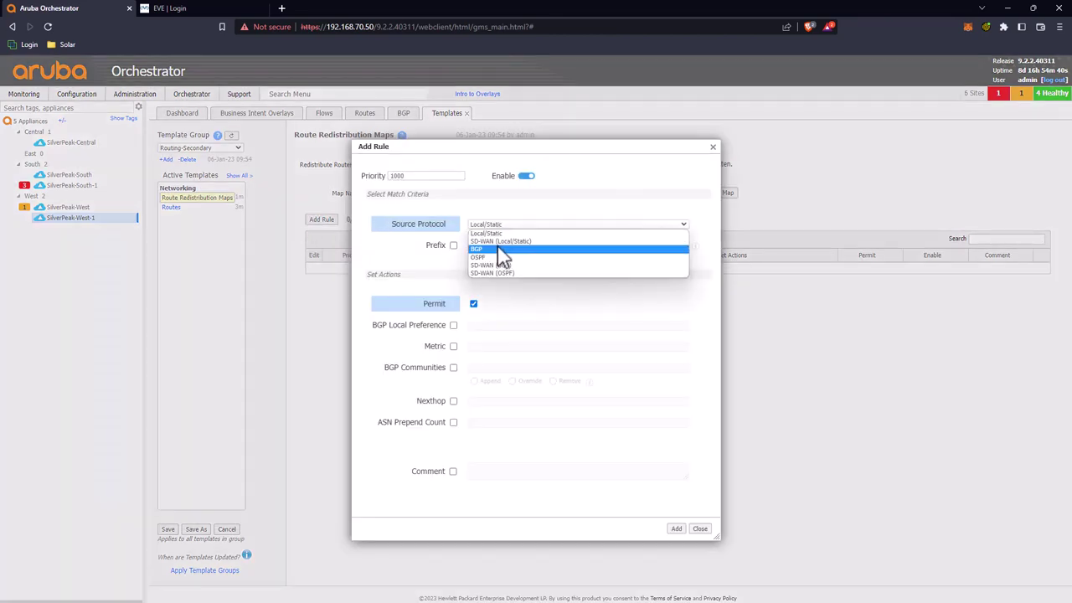
left_click(495, 264)
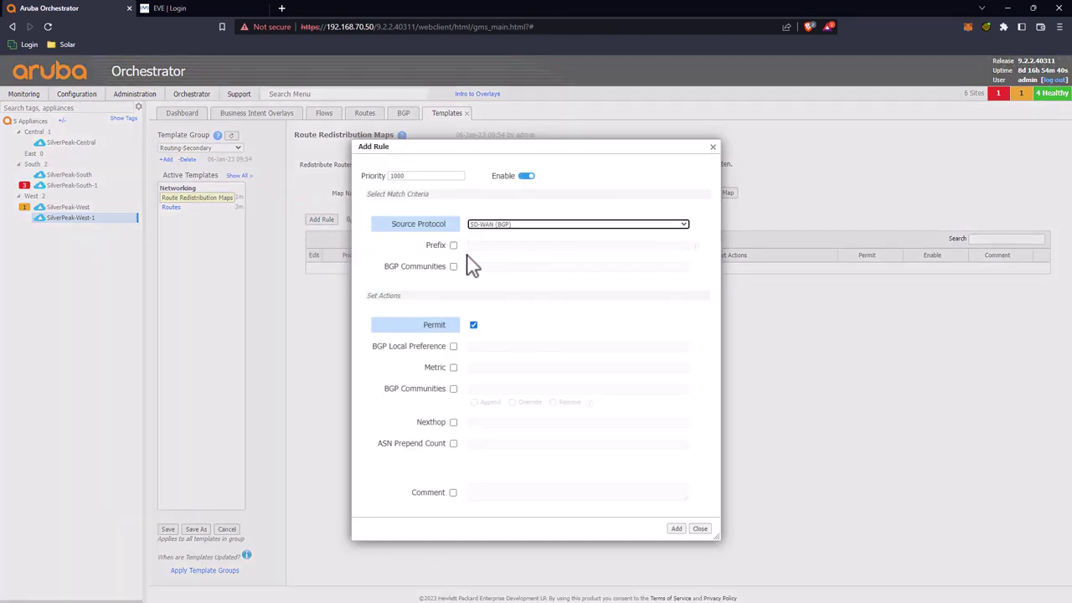
left_click(453, 444)
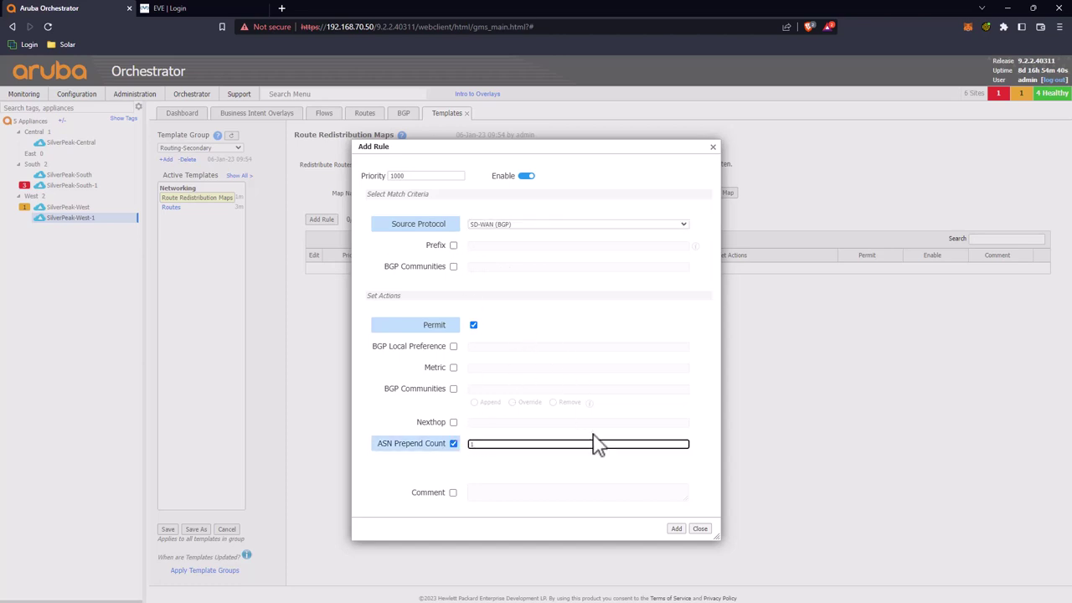
left_click(676, 528)
Add a rule with priority 1010 permitting Local/Static routes to the Secondary-Out map and save the template group
left_click(323, 220)
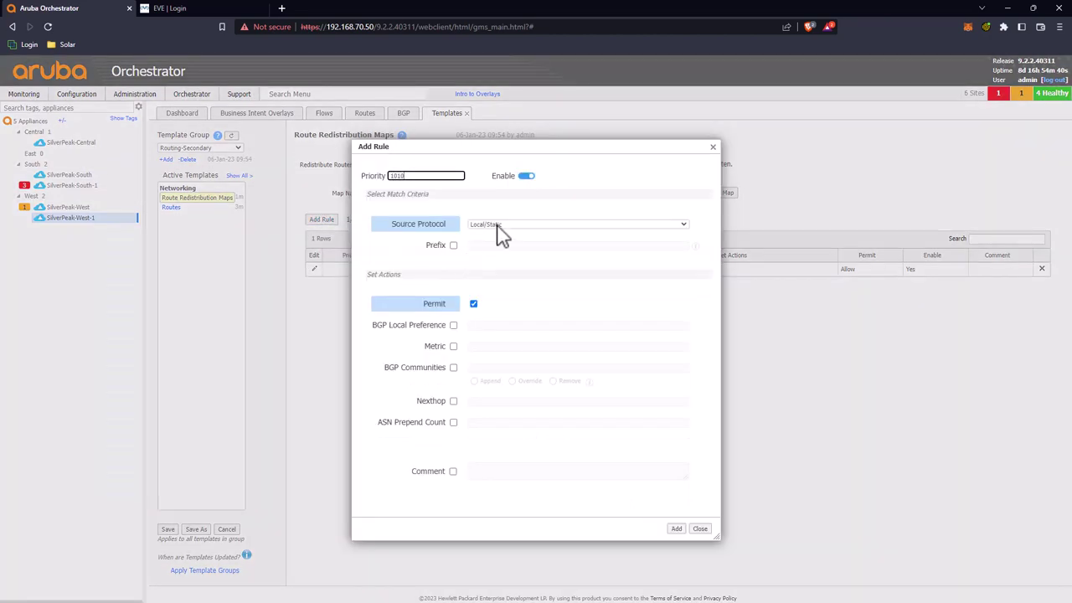
left_click(675, 530)
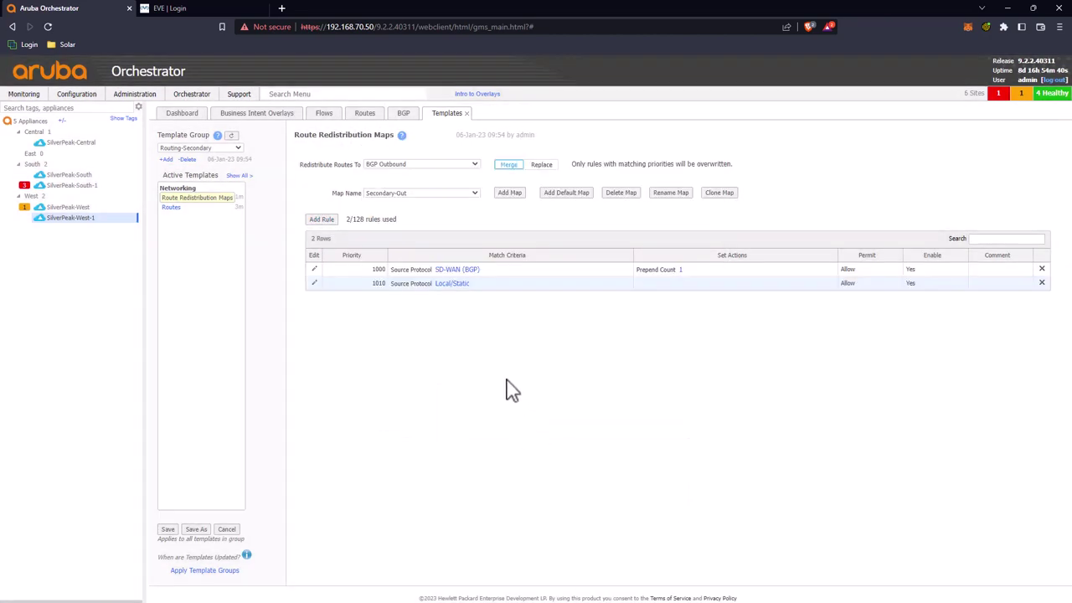
left_click(168, 530)
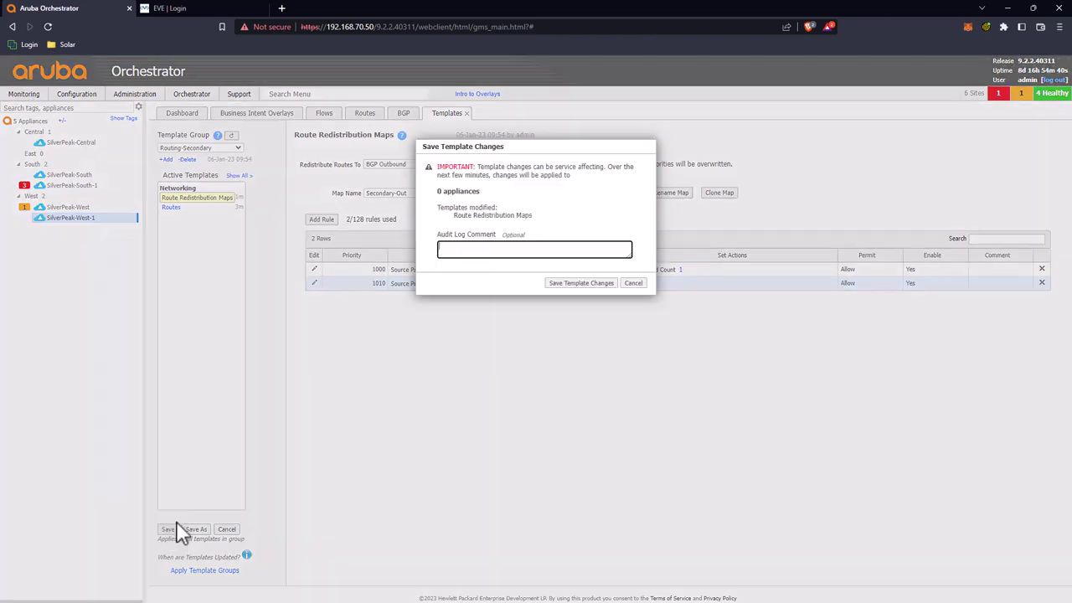
left_click(576, 283)
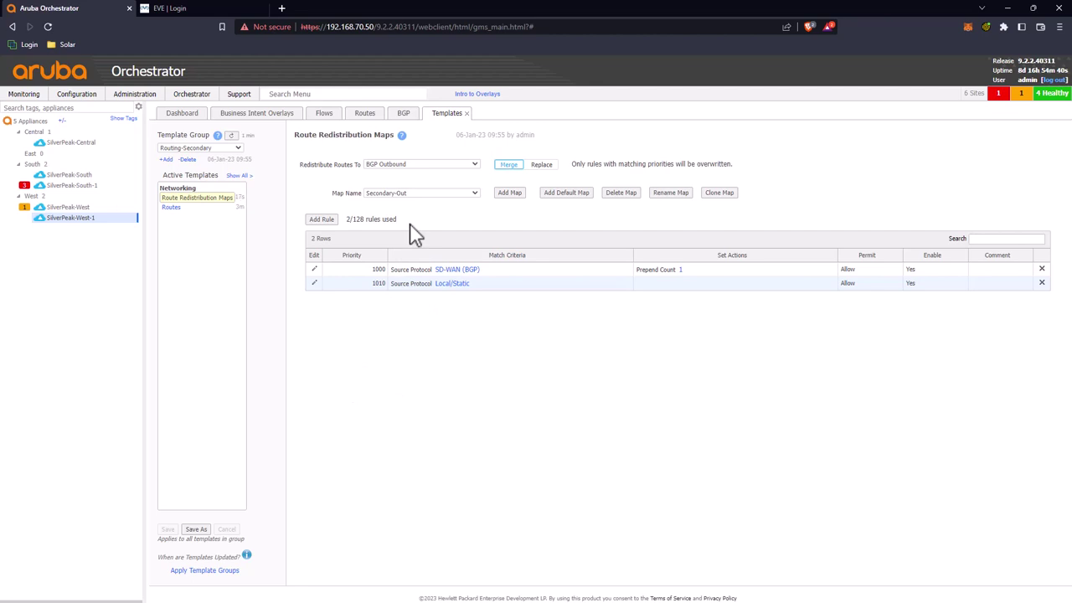
Review the rules of the SD-WAN Fabric and BGP Inbound redistribution maps in the Routing-Secondary template group
left_click(435, 172)
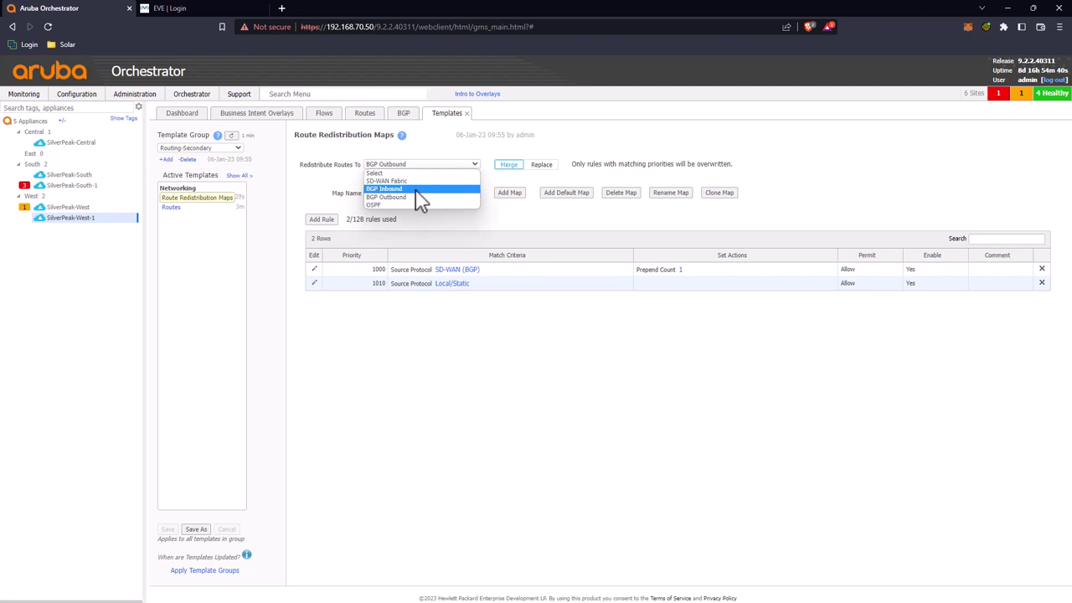
left_click(414, 181)
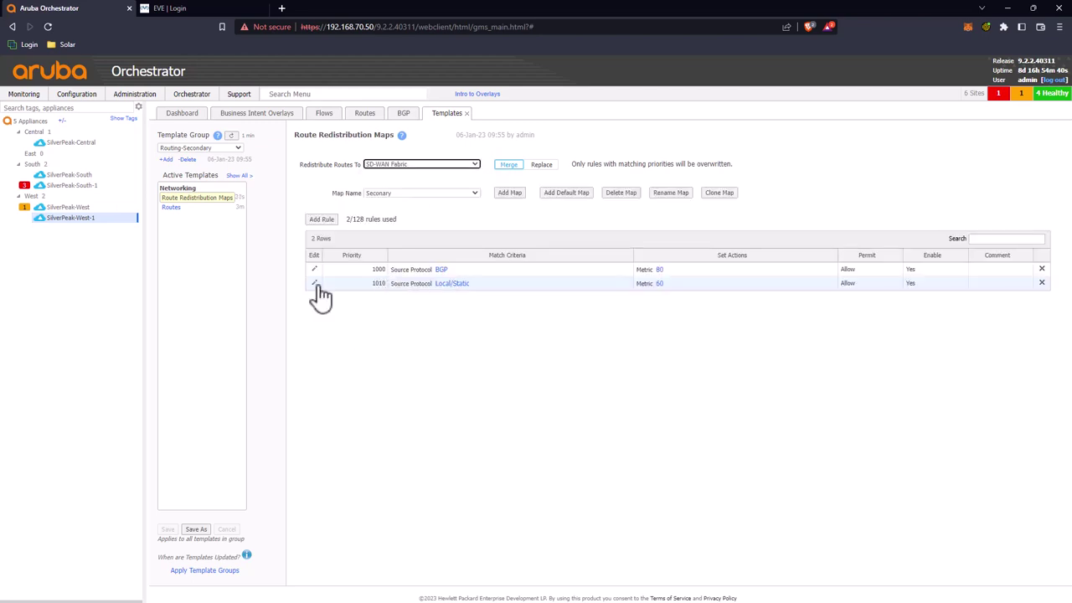
left_click(421, 165)
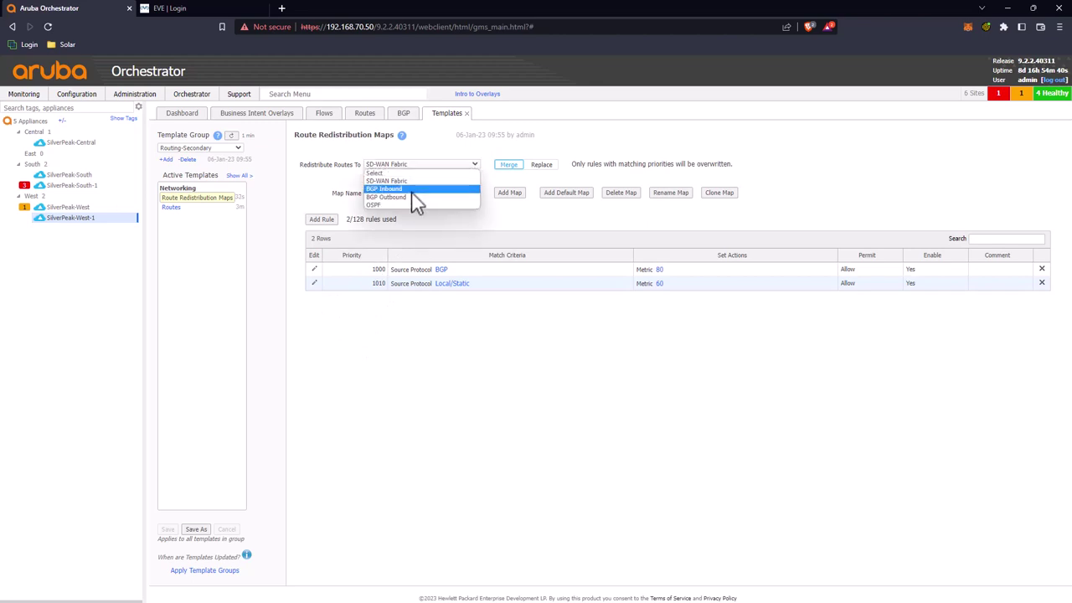
left_click(412, 187)
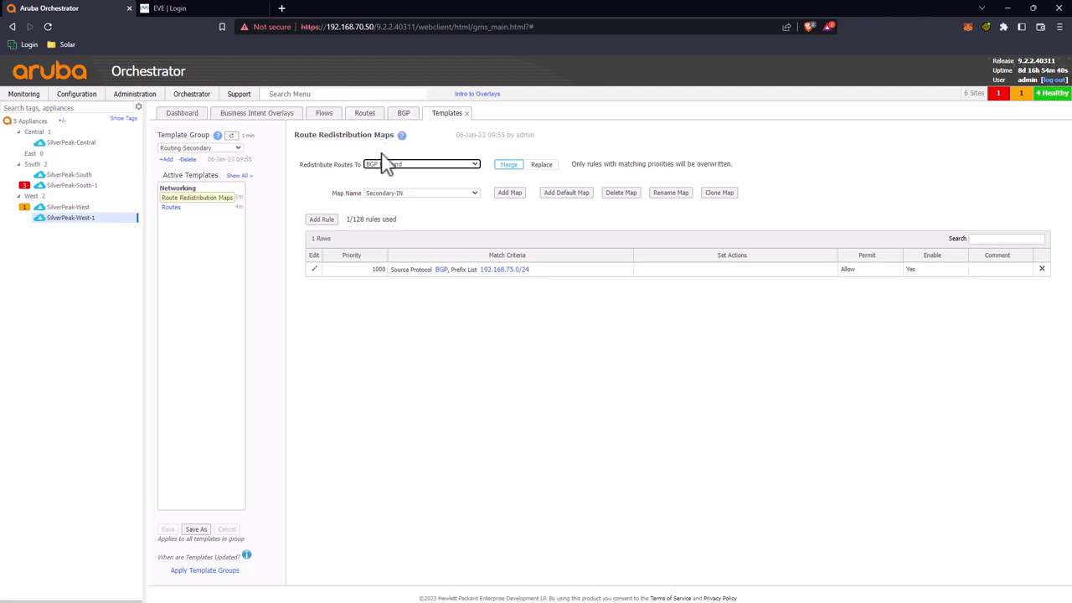
Replace the Routing template group with Routing-Secondary on SilverPeak-West-1 and apply the template changes
left_click(204, 570)
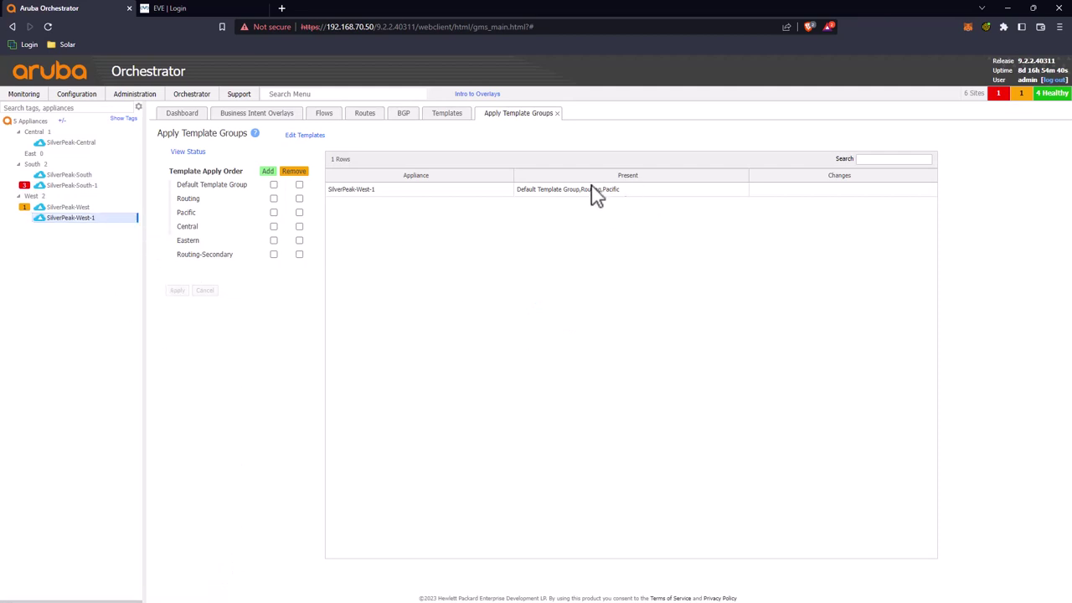
left_click(299, 199)
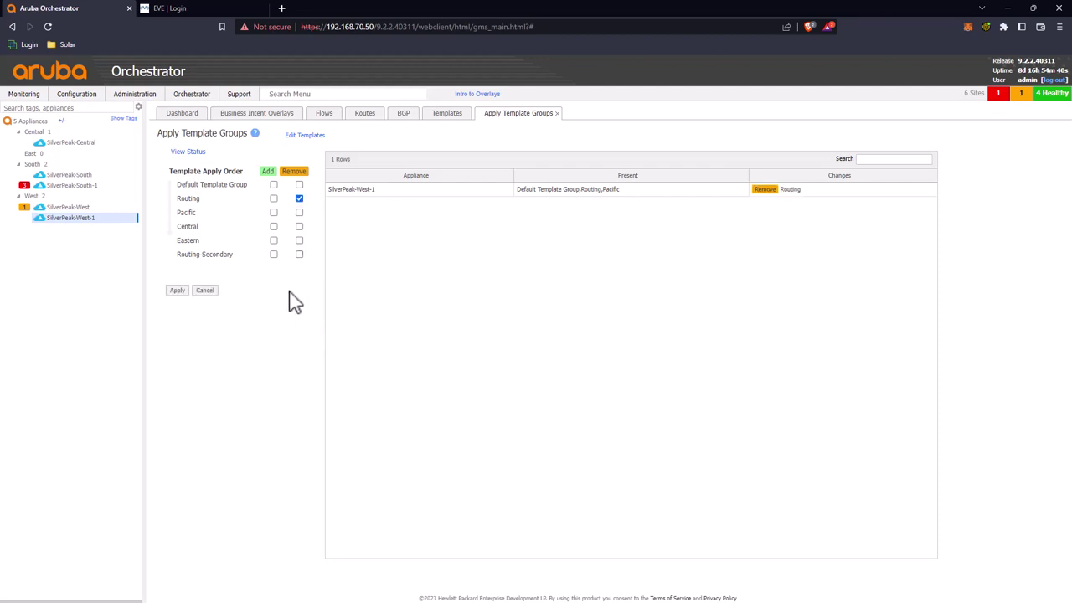
left_click(273, 254)
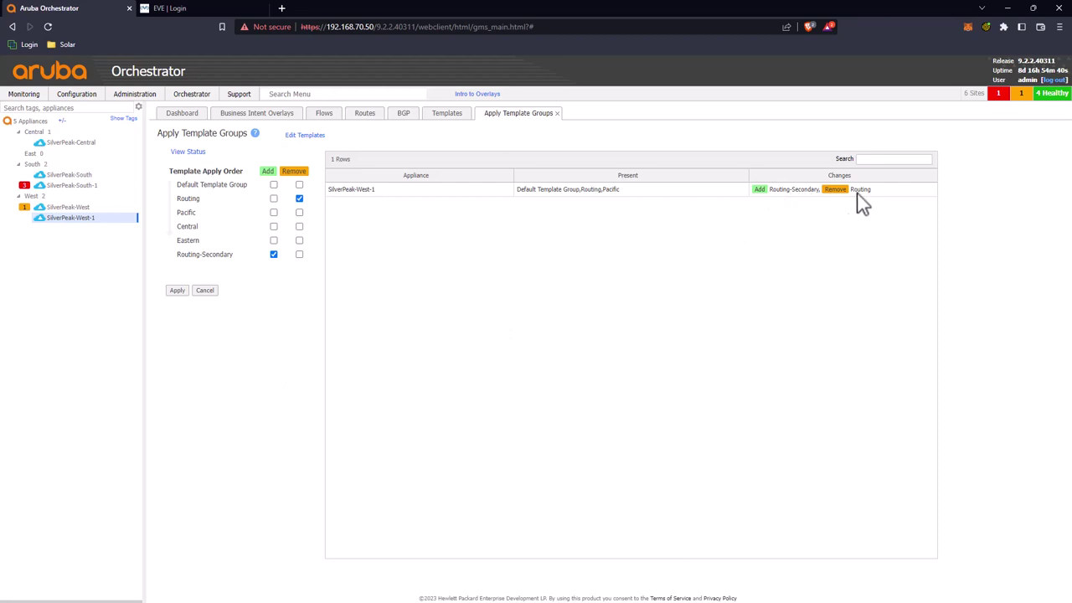
left_click(177, 290)
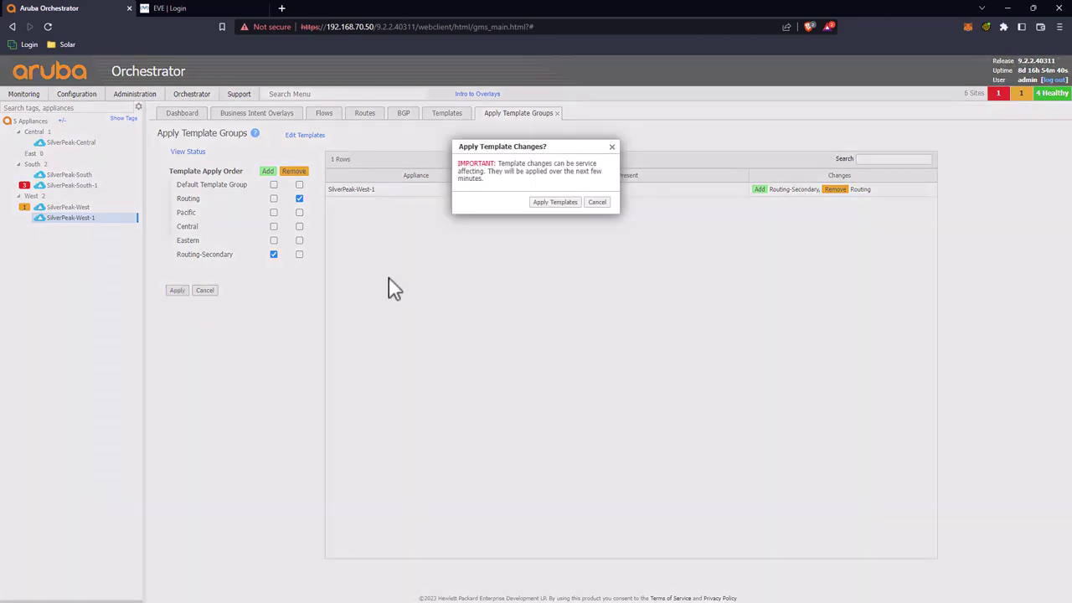
left_click(569, 204)
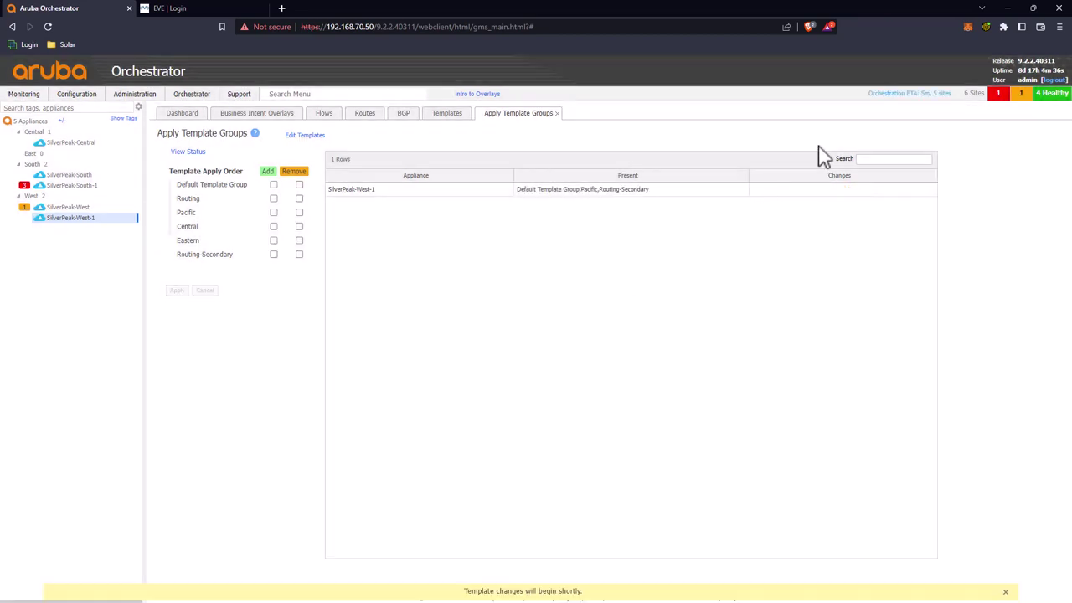
Check the Default segment route settings of SilverPeak-West-1, especially the metric and the map redistributing routes to the SD-WAN fabric
left_click(362, 115)
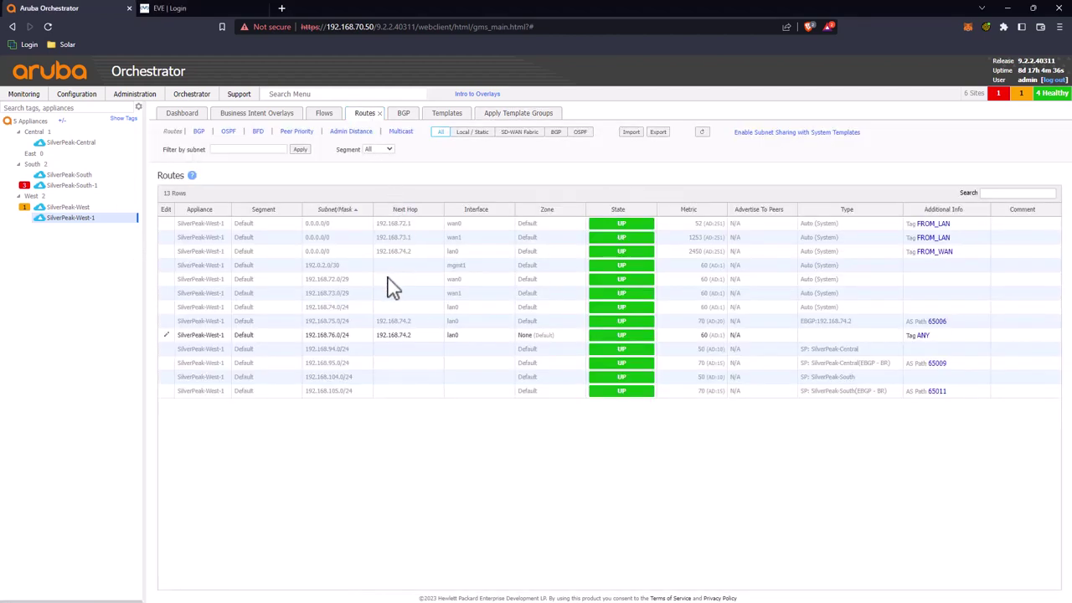
left_click(170, 336)
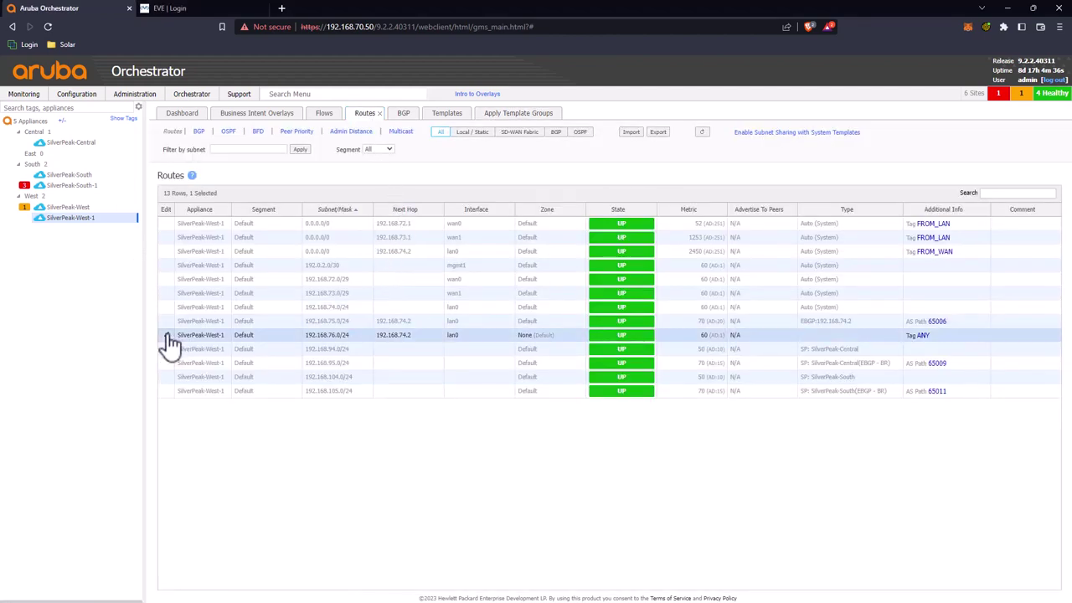
left_click(168, 338)
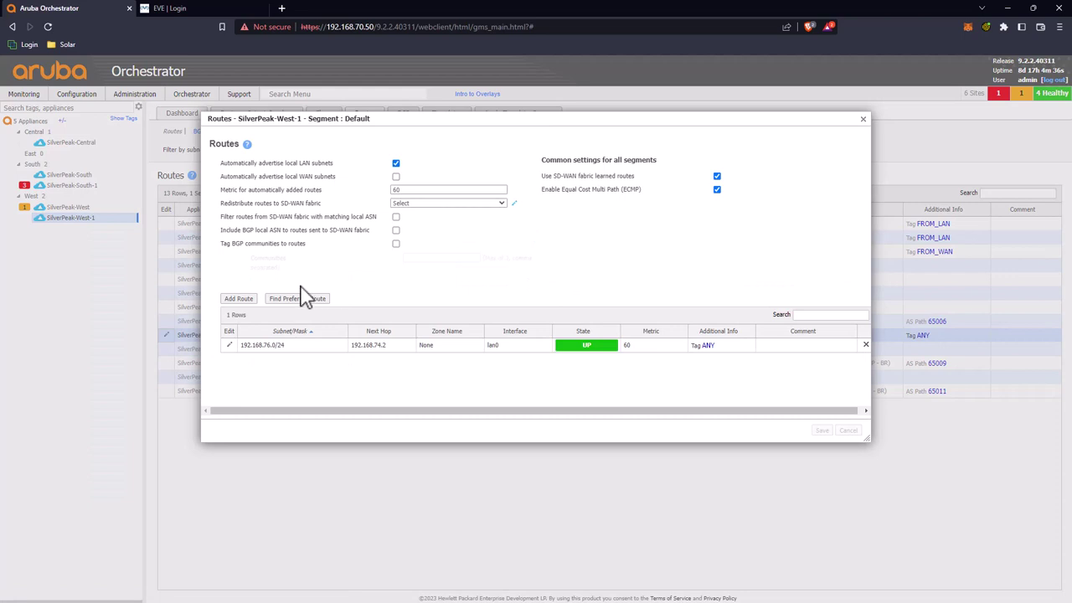
double_click(415, 189)
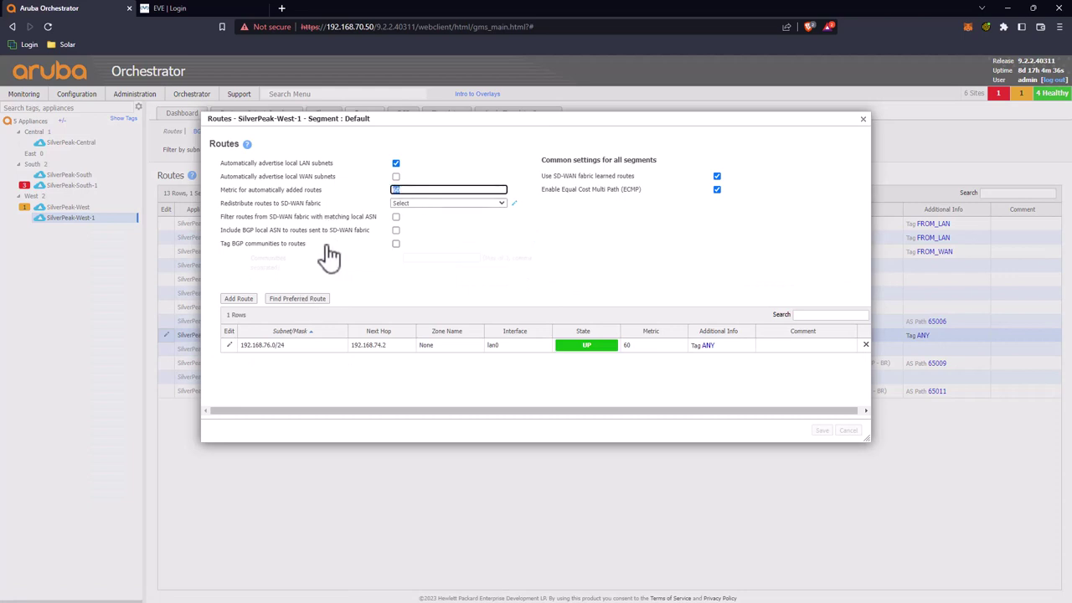
left_click(241, 214)
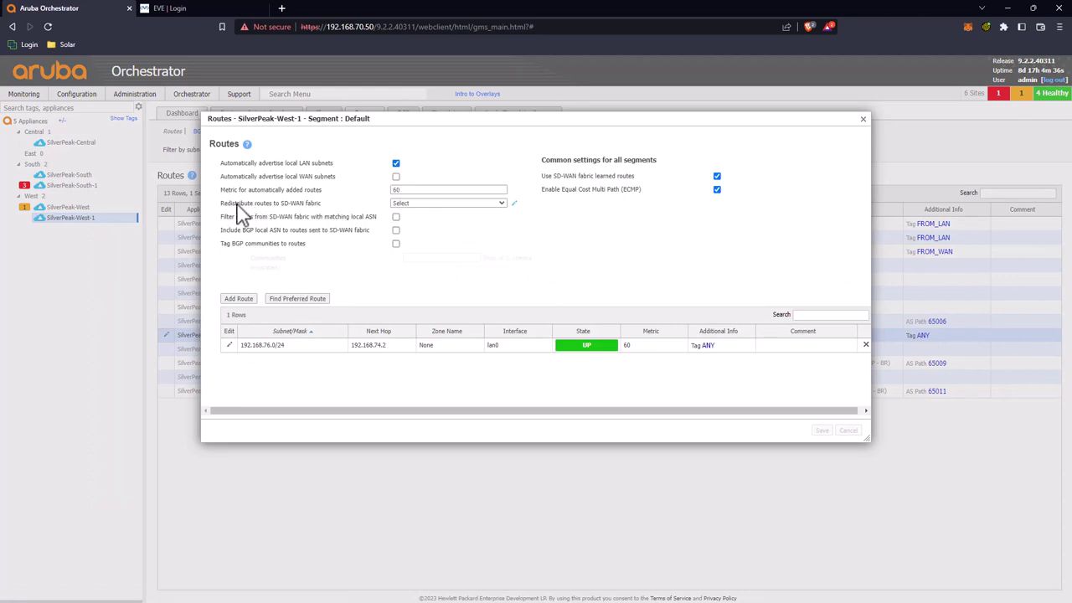
left_click_drag(237, 204, 323, 206)
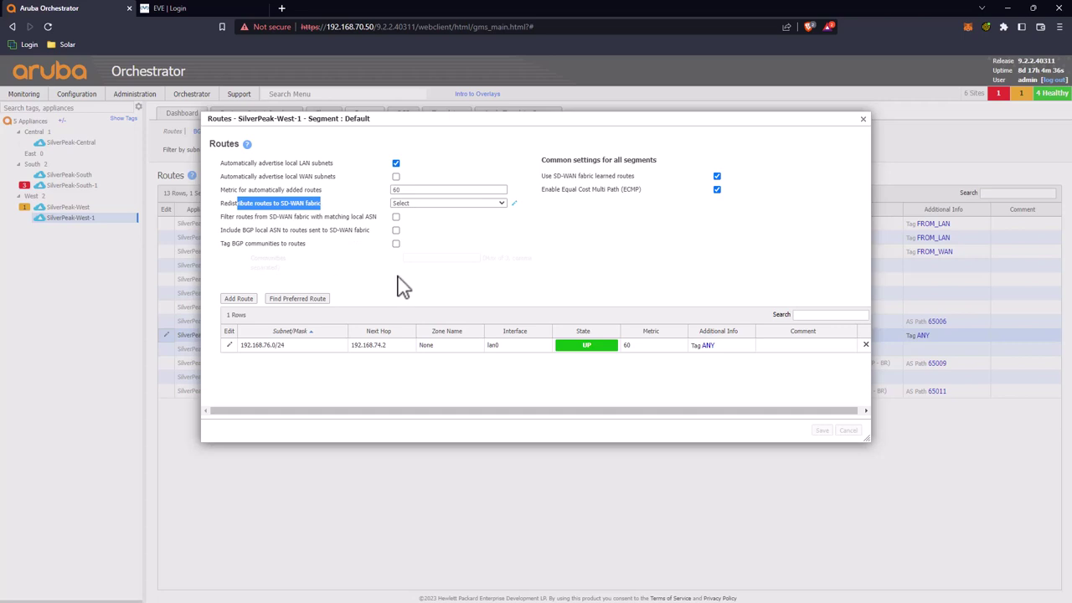
left_click(863, 118)
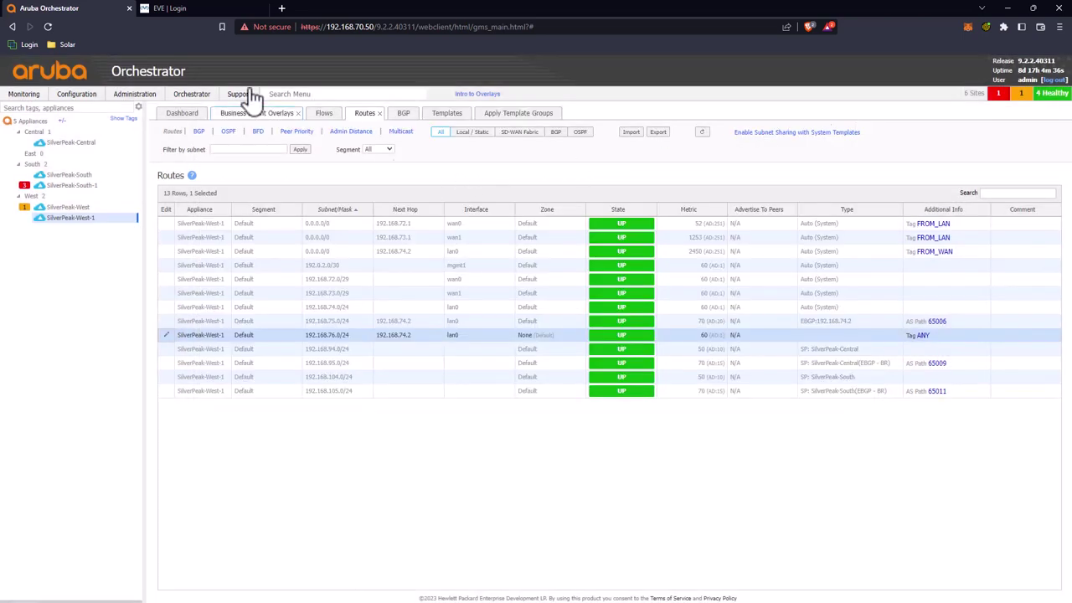
In the Routing-Secondary Routes template, set the Default segment's SD-WAN fabric redistribution map to Seconary and save the template changes
left_click(521, 117)
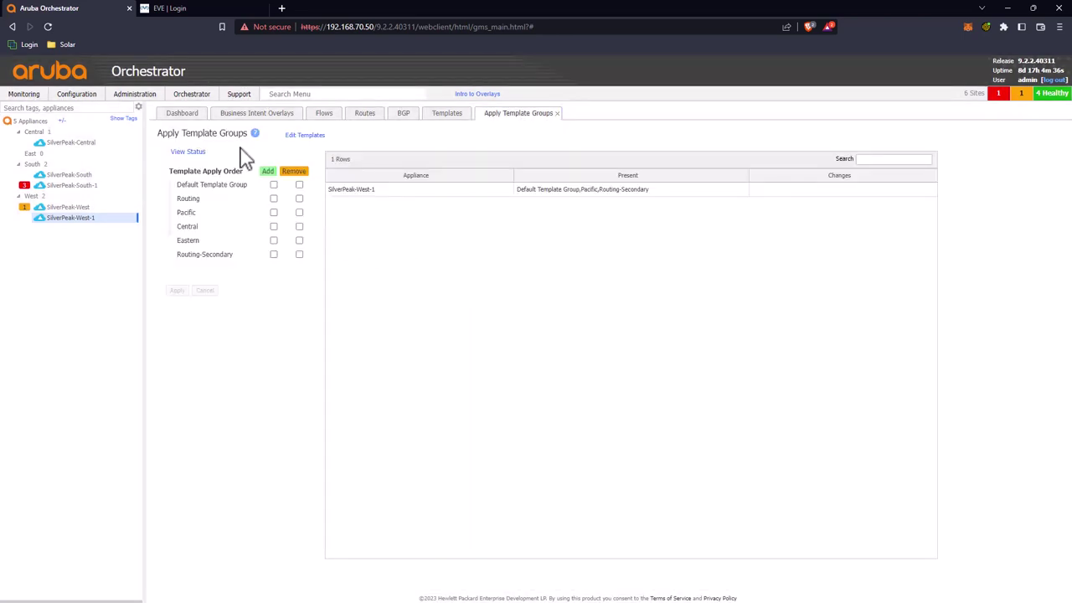
left_click(440, 118)
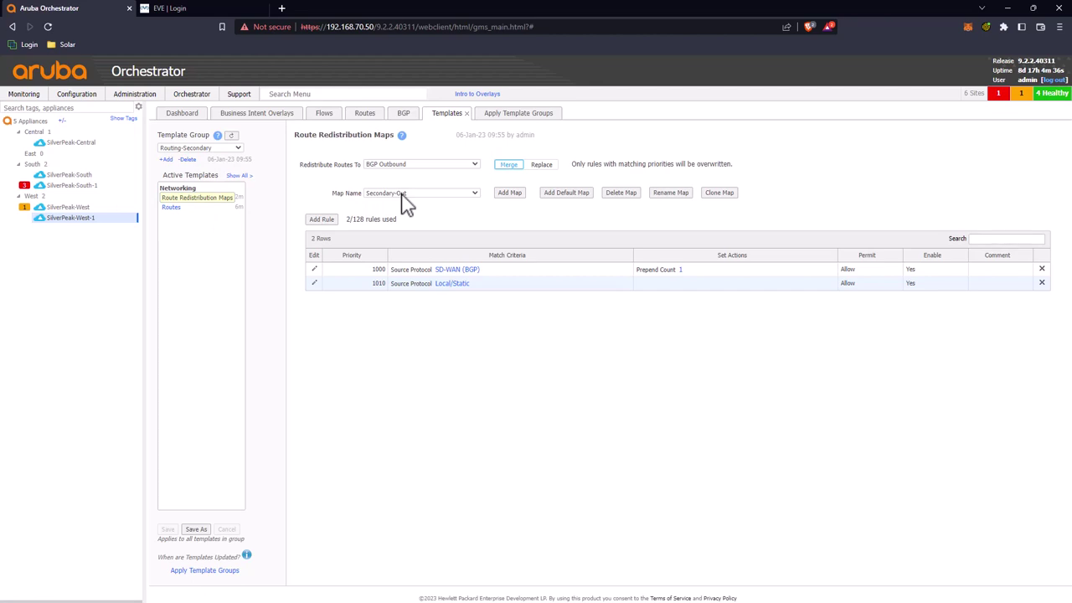
left_click(170, 207)
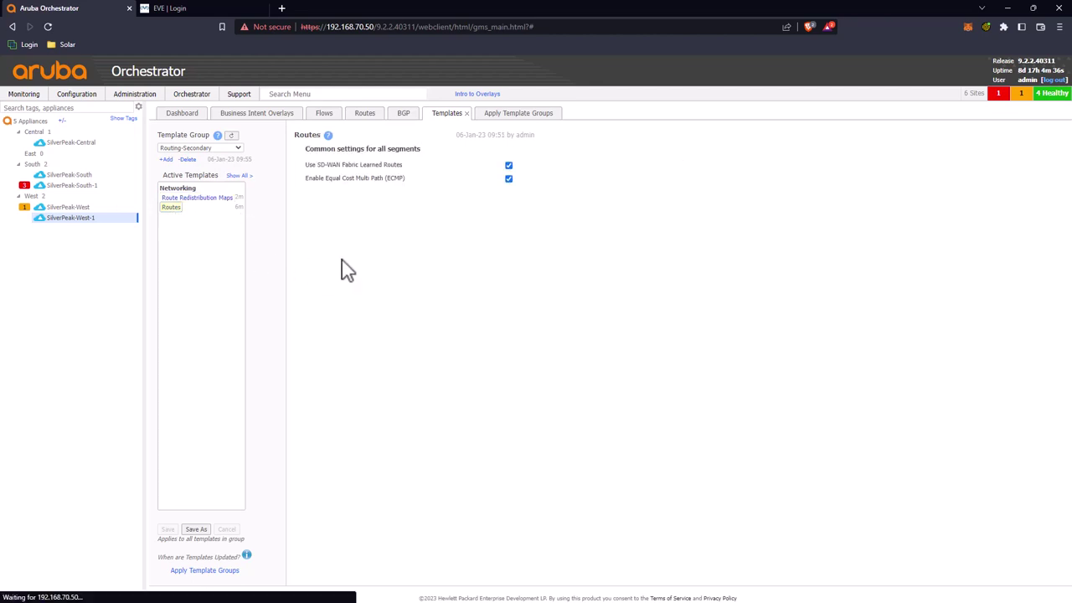
left_click(302, 242)
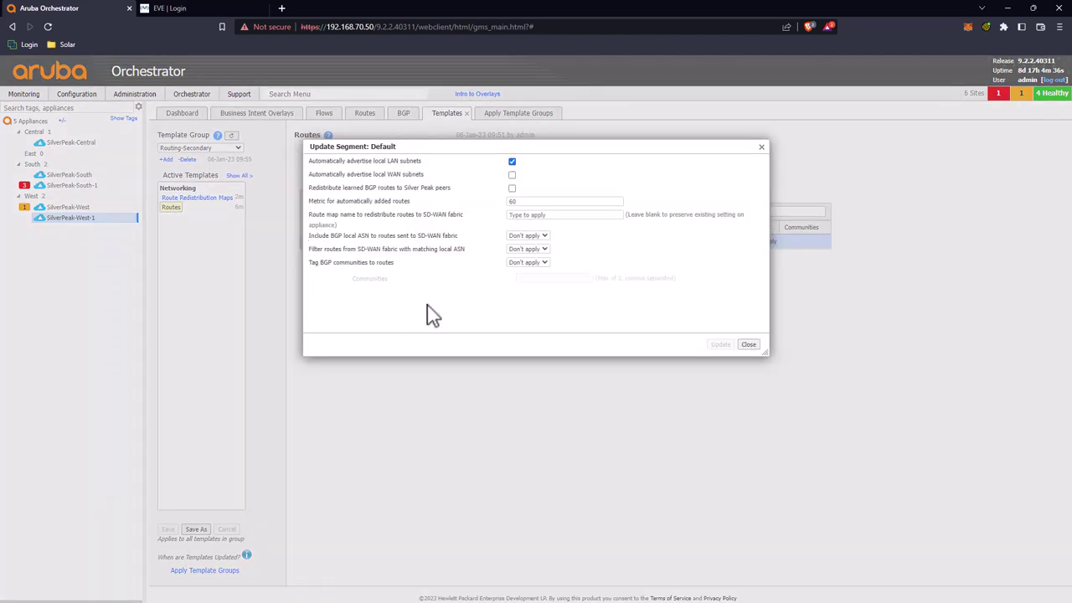
left_click(555, 215)
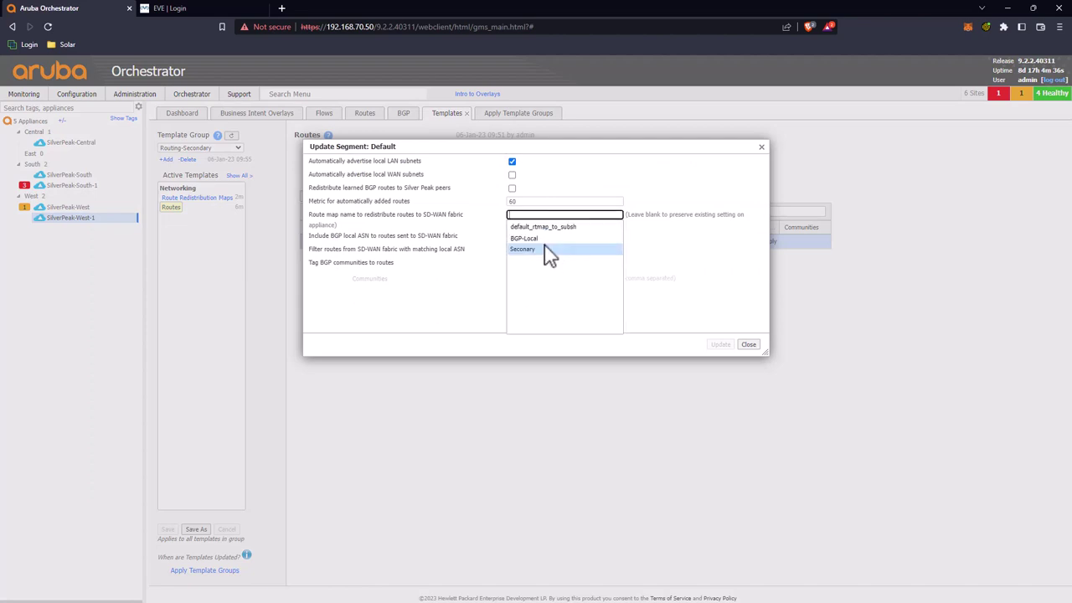
left_click(536, 249)
left_click(719, 344)
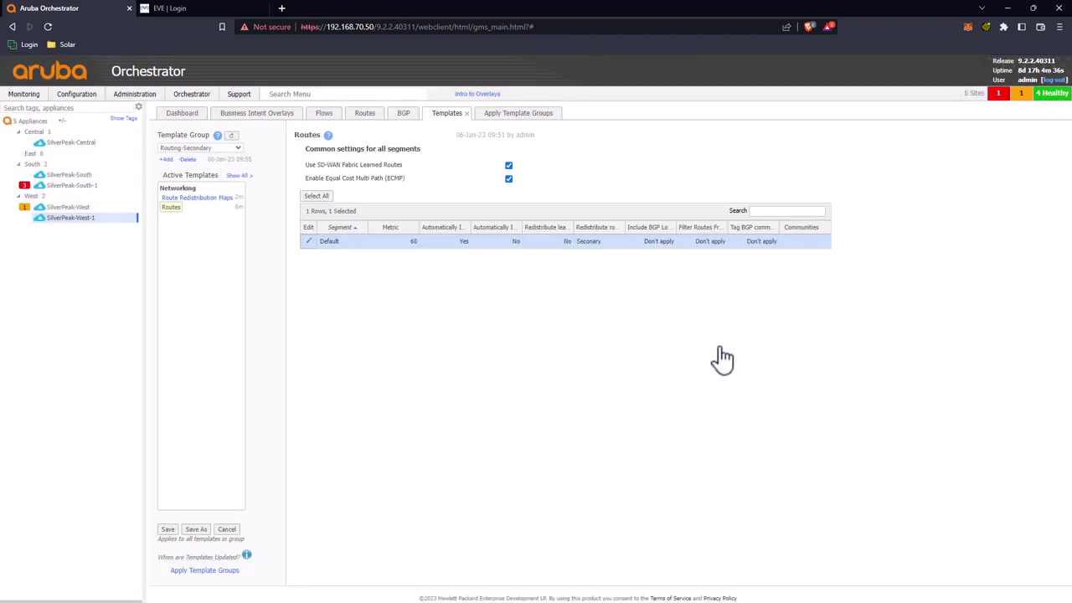
left_click(170, 530)
left_click_drag(439, 193, 496, 197)
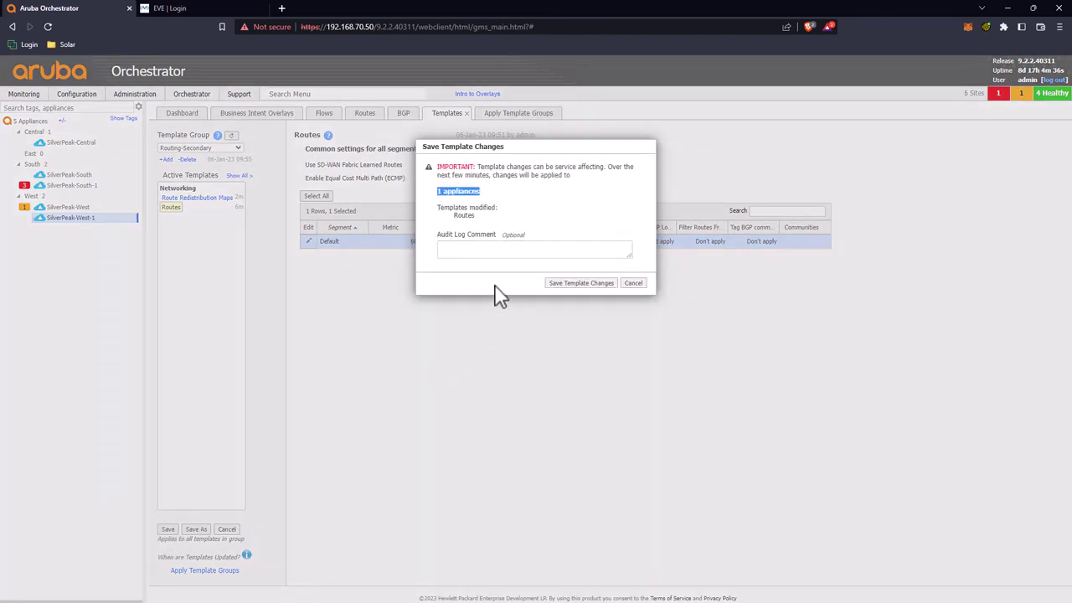
left_click(557, 284)
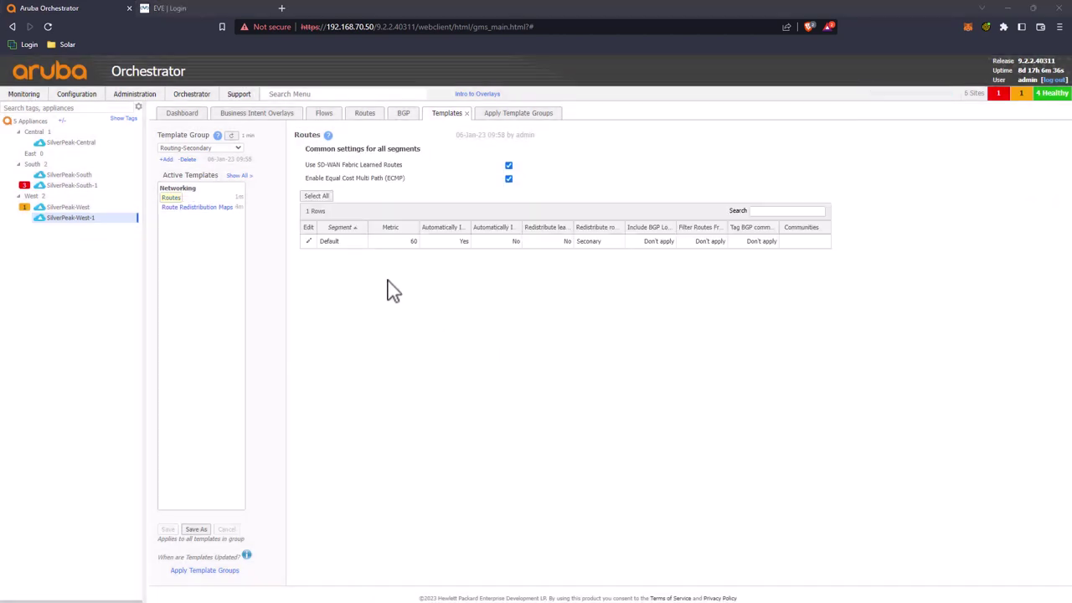
Examine the SD-WAN fabric redistribution map and its rules in the Default segment route settings of SilverPeak-West-1
left_click(362, 115)
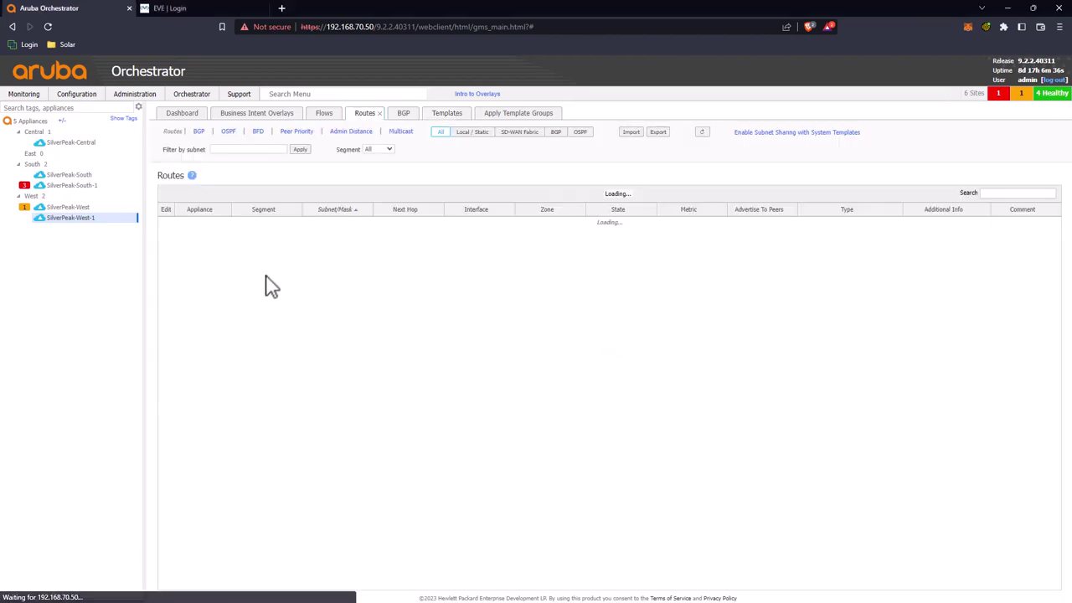
left_click(166, 335)
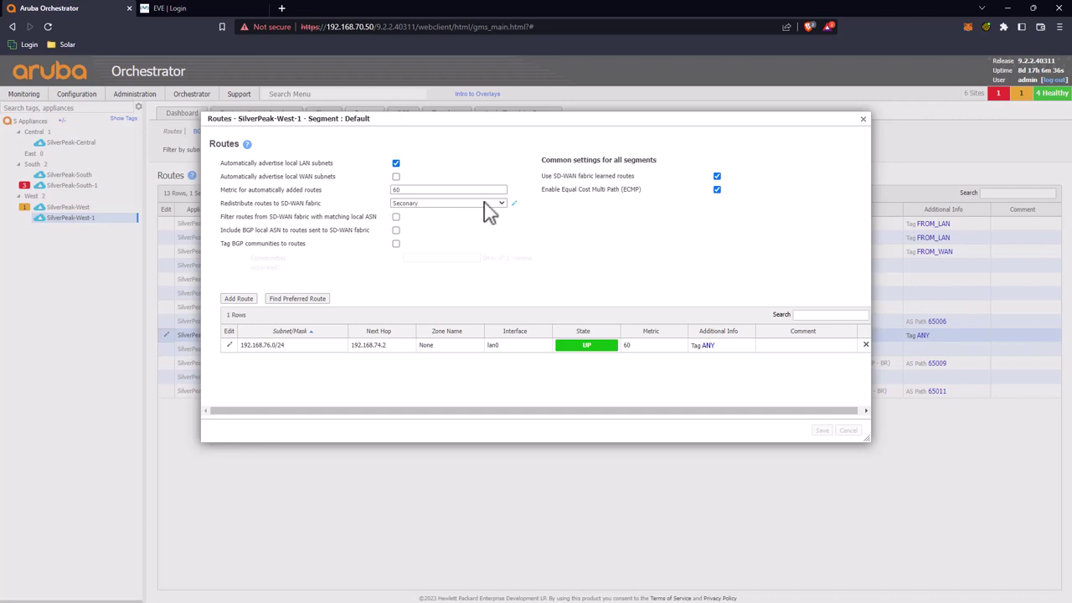
left_click(514, 206)
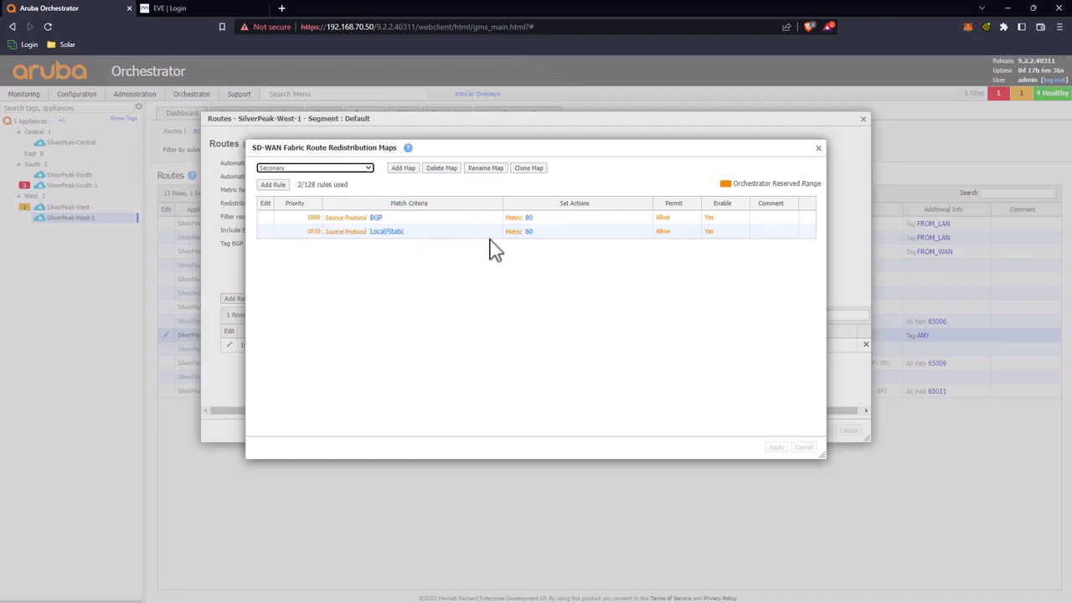
Check the subnet advertisement options and the metric for automatically added routes in the Default segment route settings of SilverPeak-West-1
left_click(811, 150)
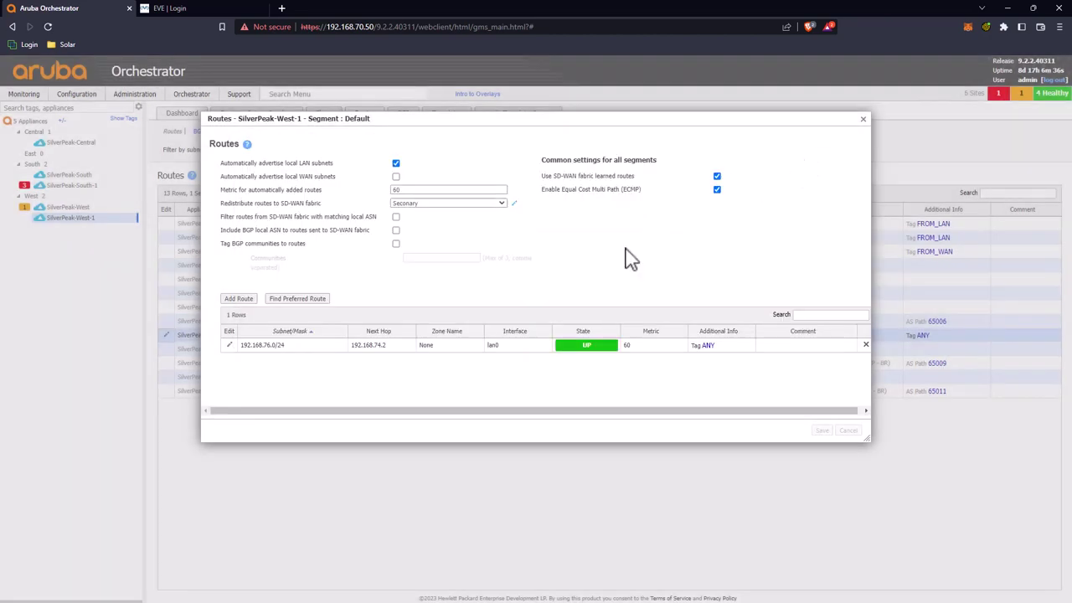
left_click(392, 190)
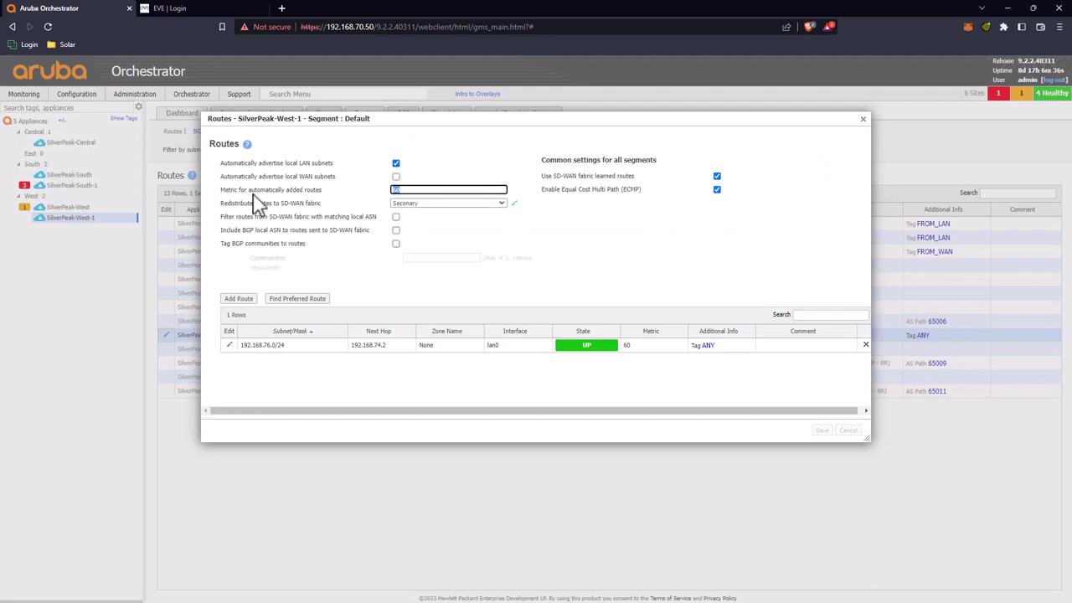
left_click_drag(246, 190, 315, 191)
left_click_drag(218, 162, 289, 179)
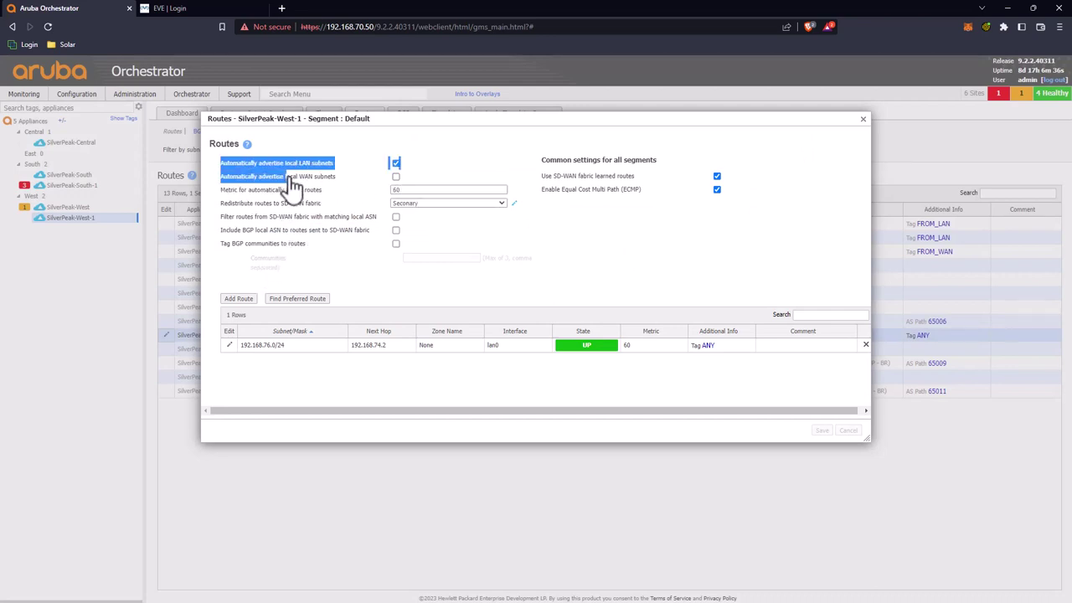
double_click(409, 190)
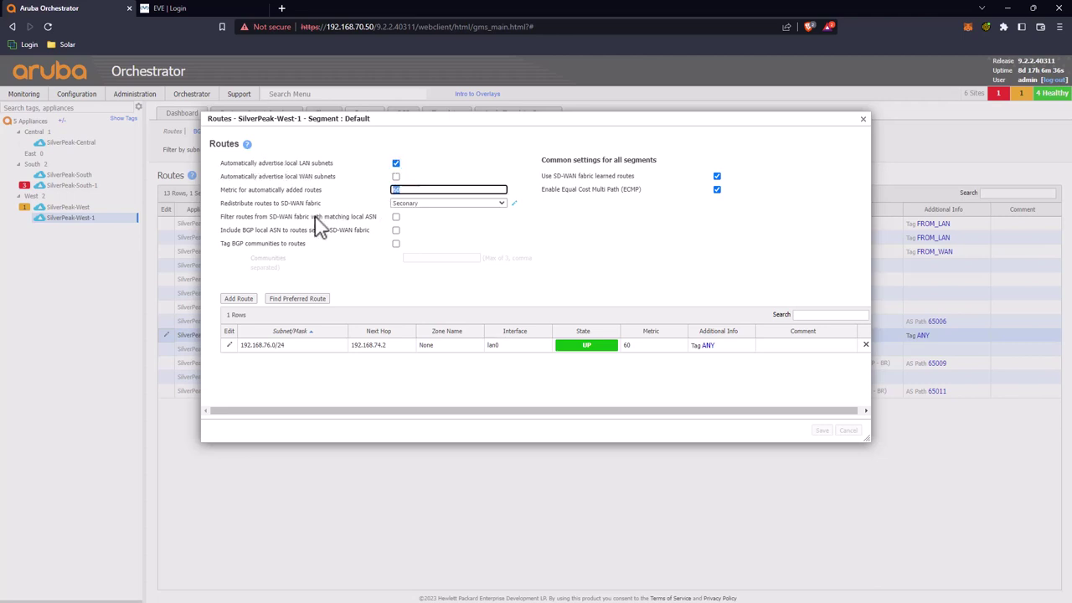
left_click(862, 119)
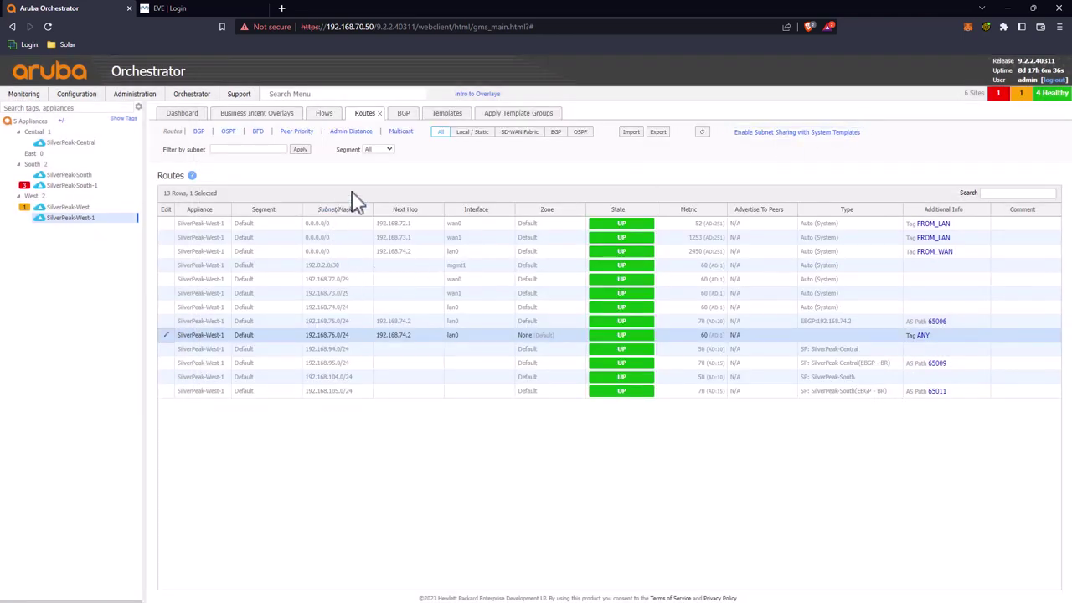
On SilverPeak-West-1, set BGP peer 192.168.74.2's inbound route map to Secondary-IN and outbound route map to Secondary-Out, and save the BGP settings
left_click(405, 117)
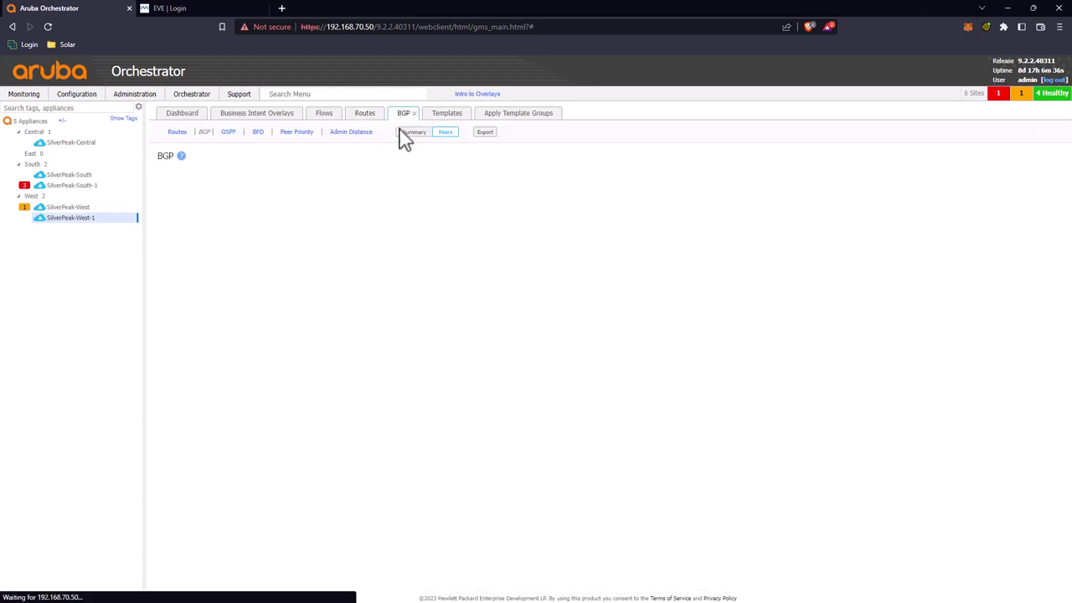
left_click(167, 208)
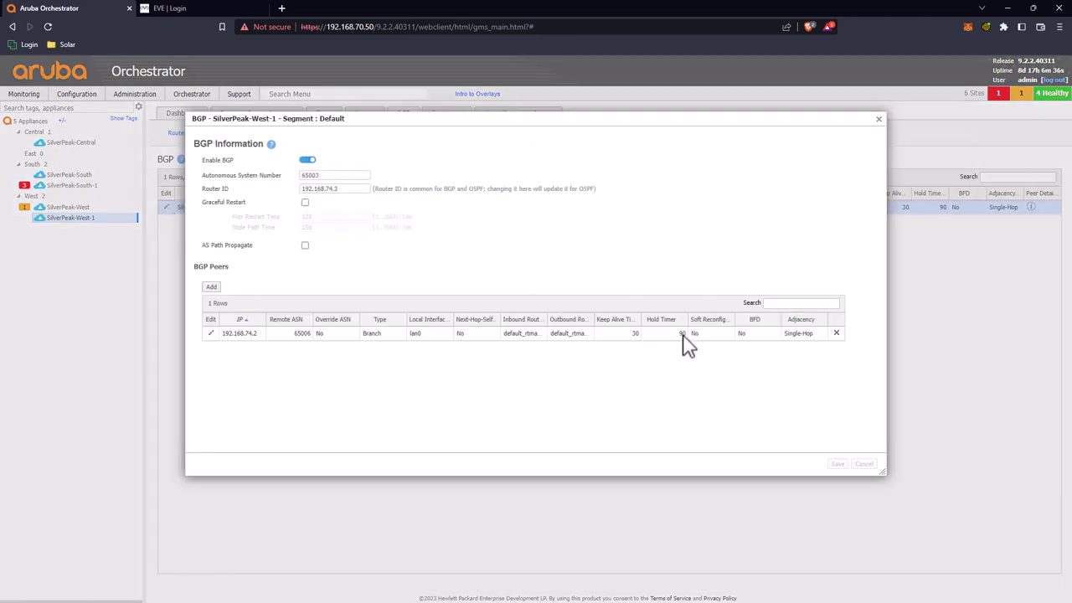
left_click(206, 337)
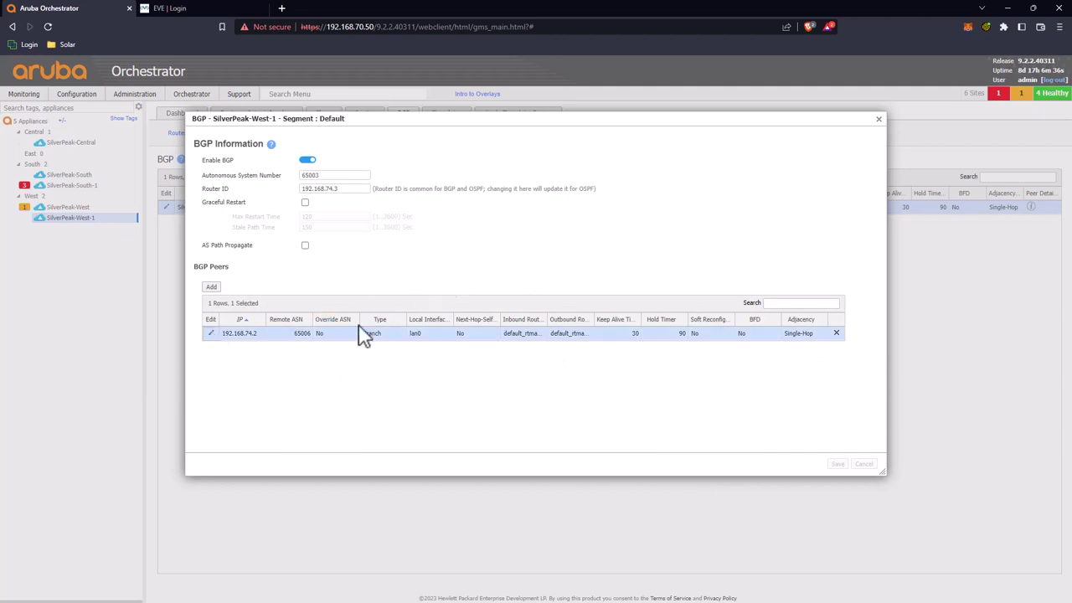
left_click(211, 334)
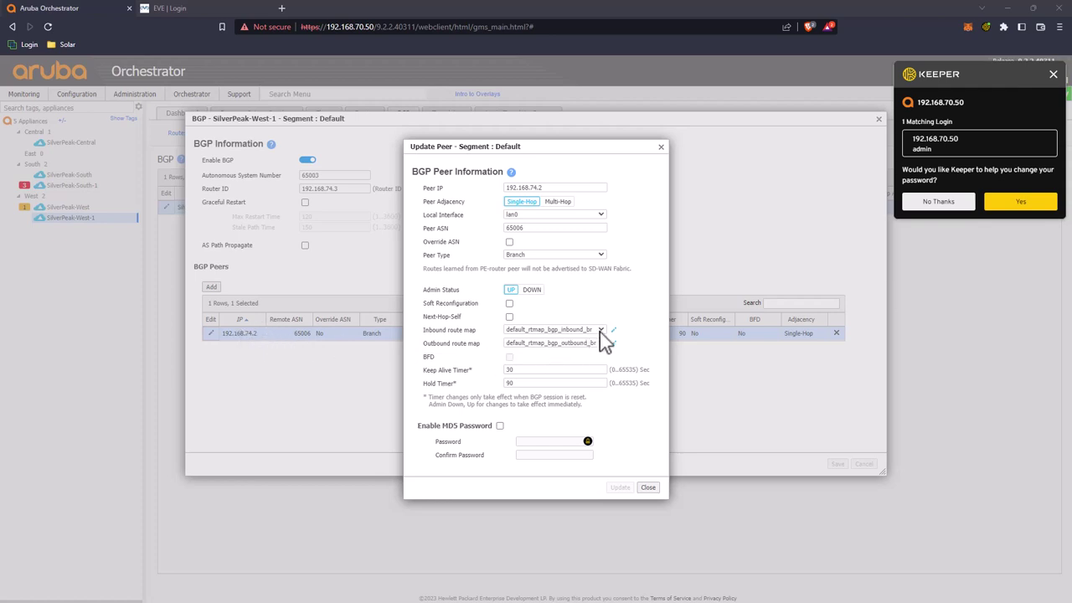
left_click(561, 331)
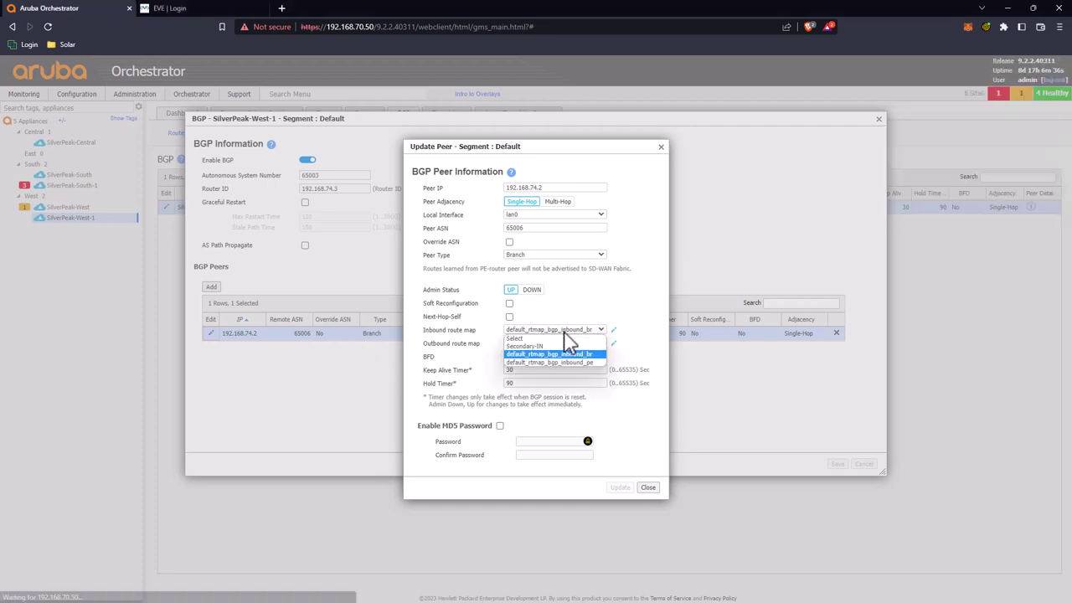
left_click(551, 346)
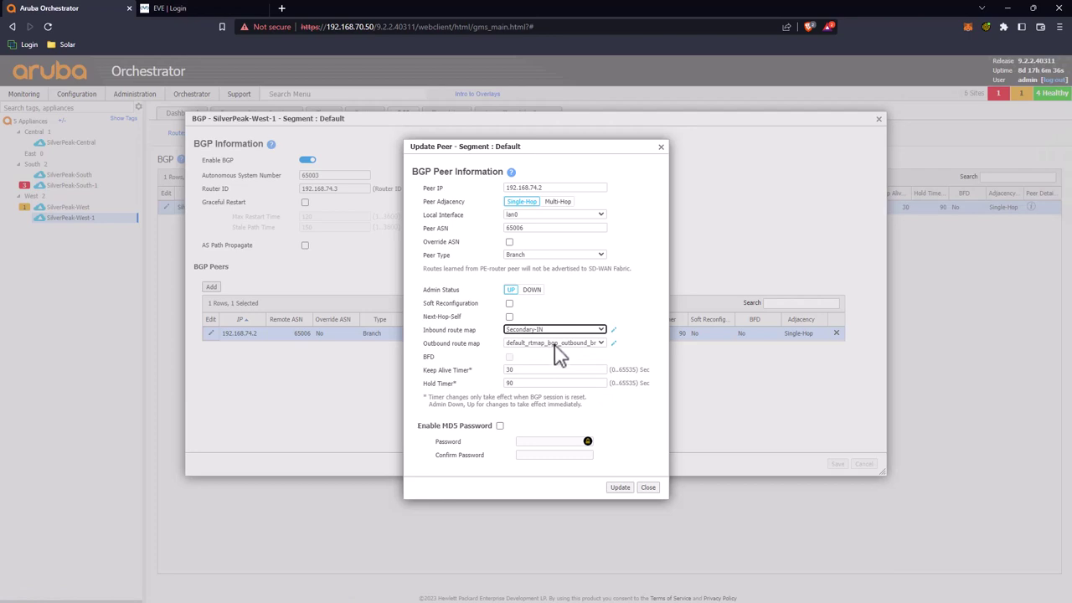
left_click(558, 343)
left_click(550, 362)
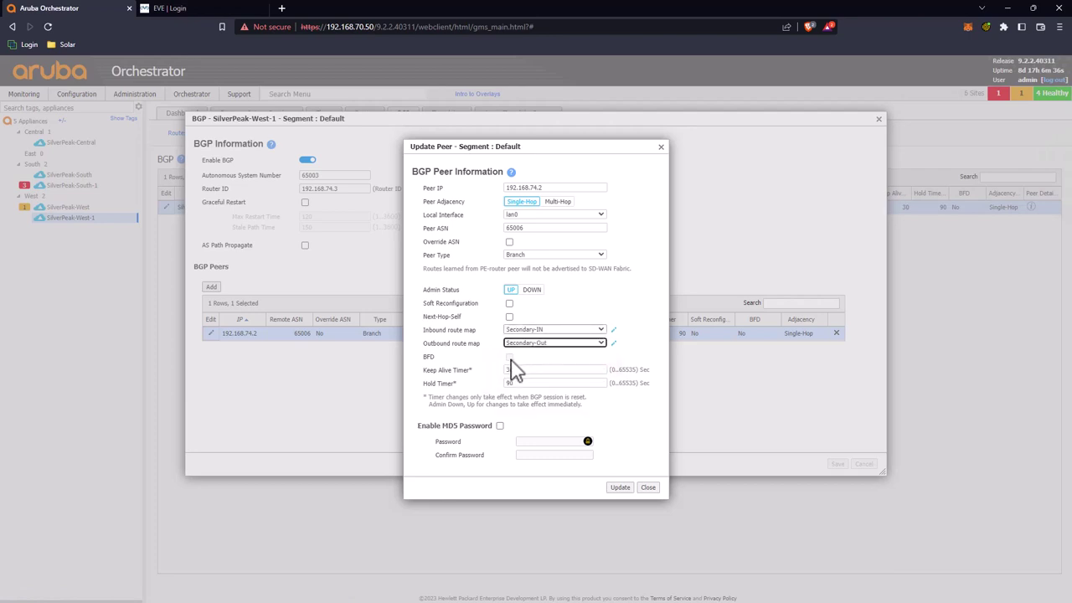
left_click(617, 490)
left_click(620, 489)
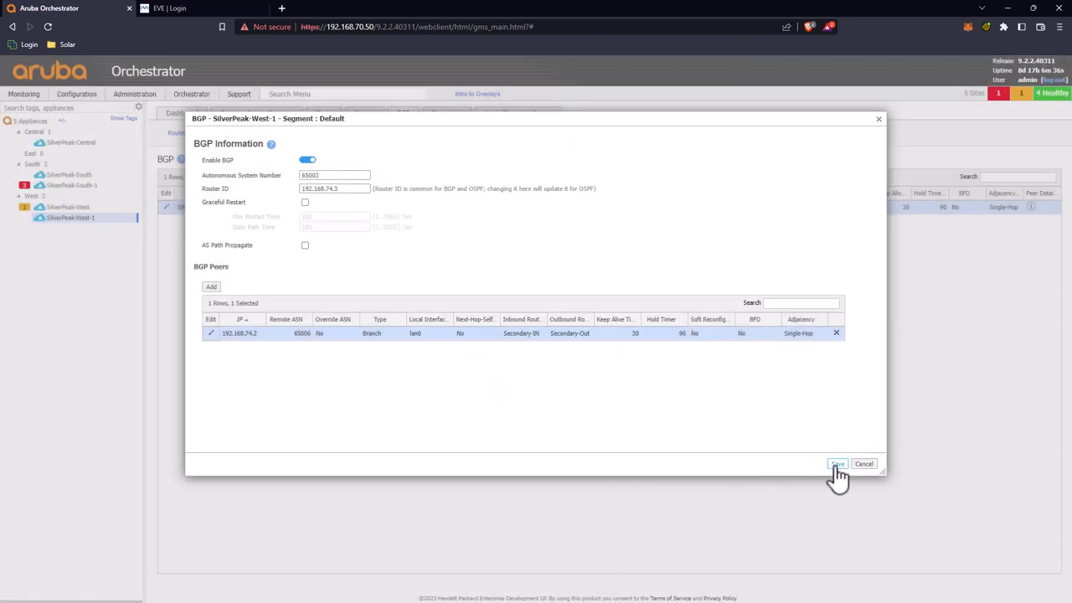
left_click(837, 467)
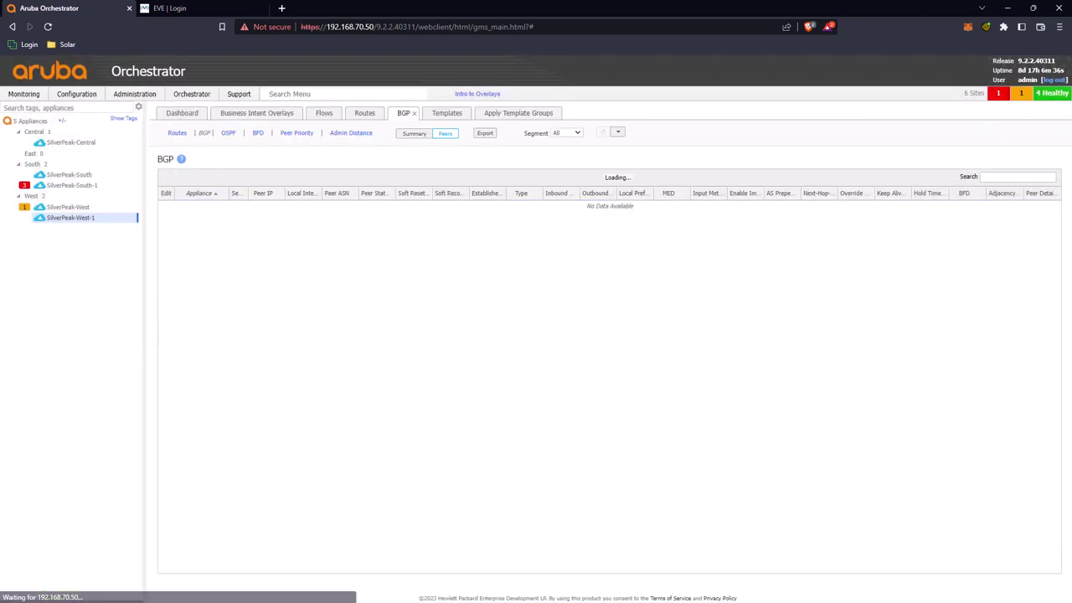
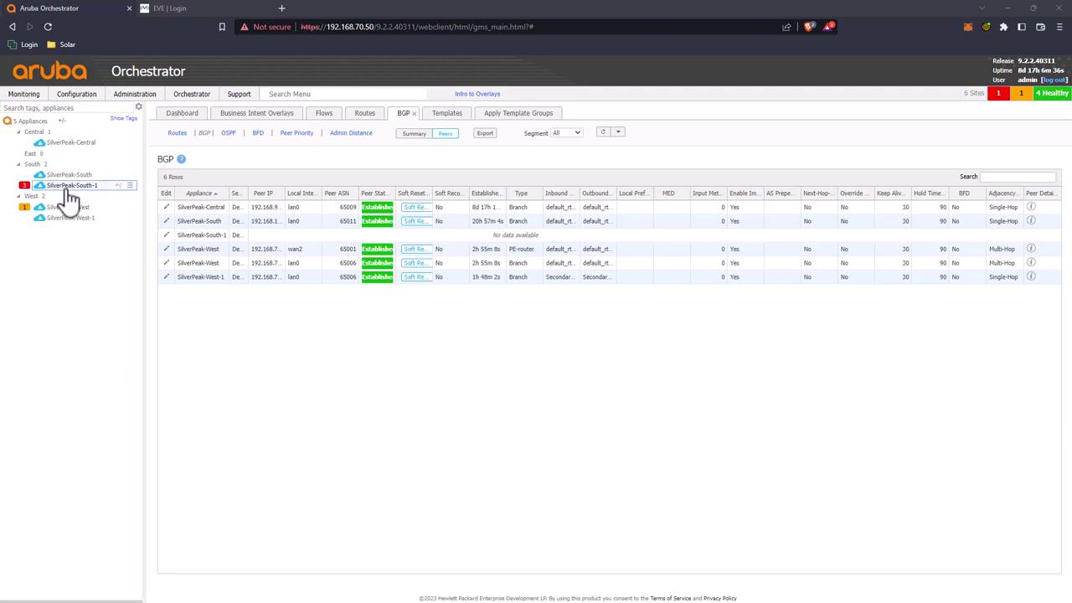
Switch to EVE and sign in as admin with the account password, using the Html5 console
mouse_move(73, 188)
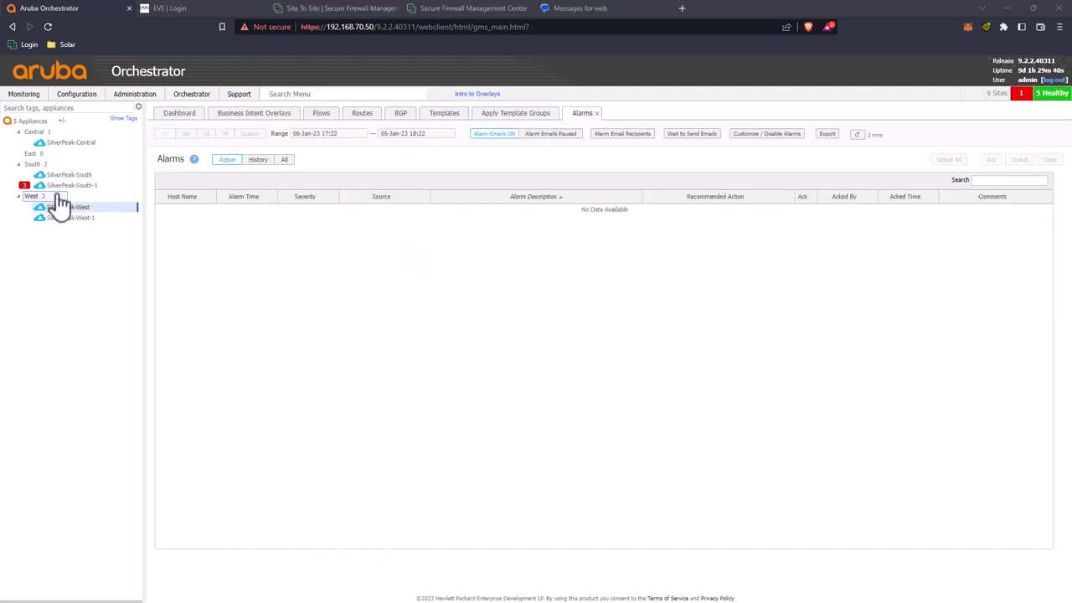
left_click(174, 16)
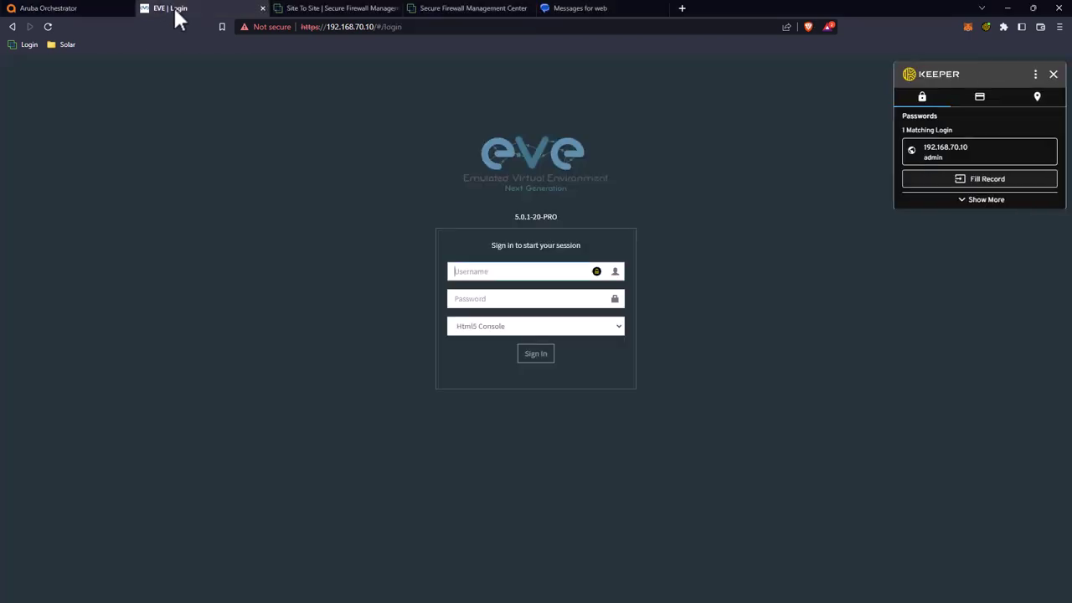
left_click(524, 271)
type("admin")
key("Tab")
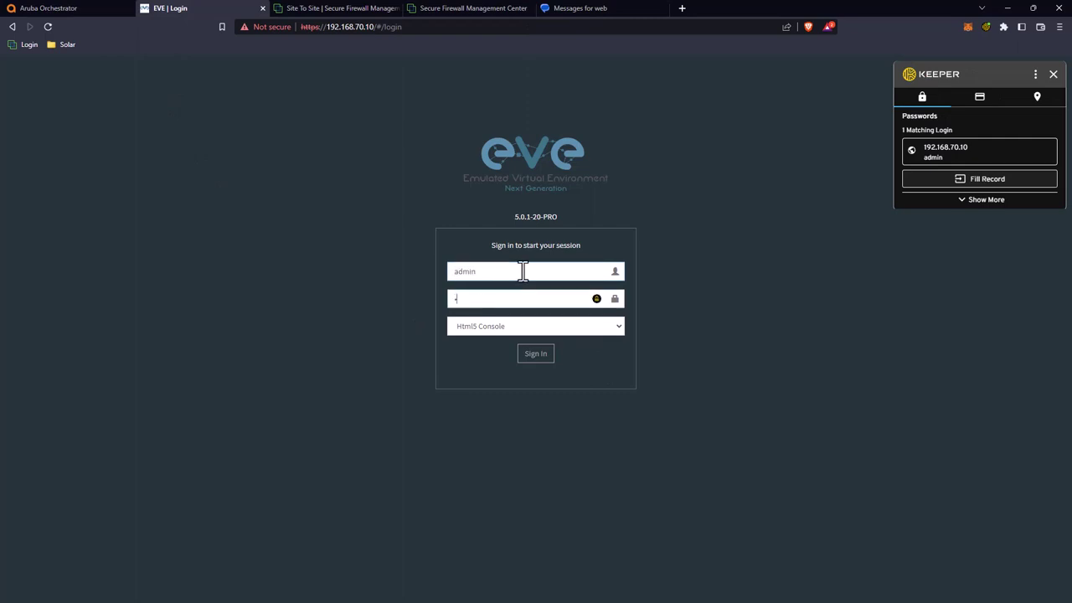
key("Return")
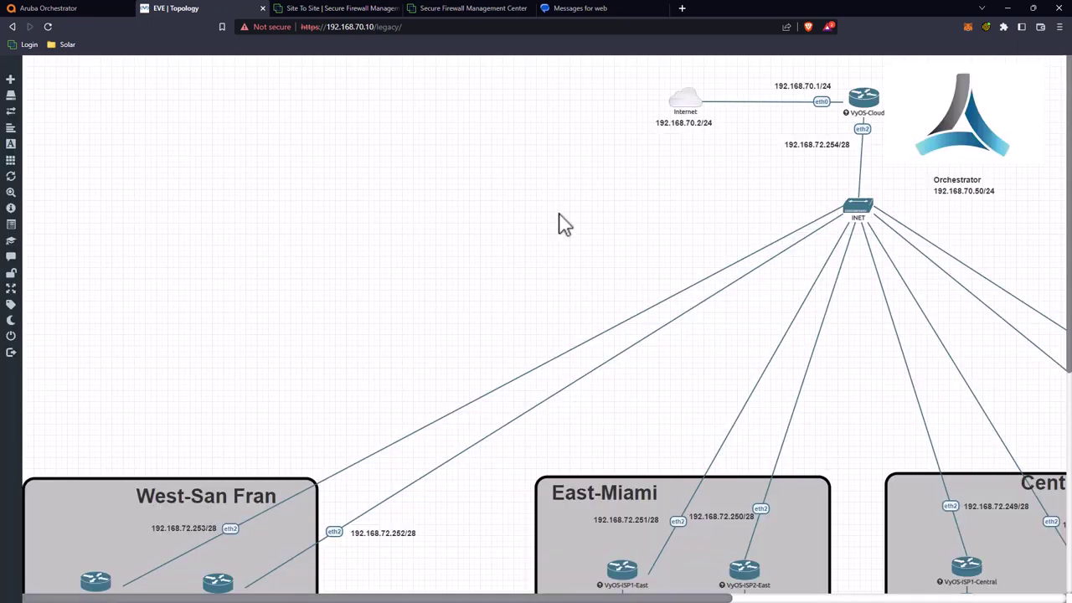
Examine the lab topology across the West, East, Central and South sites, especially the SilverPeak appliances at South-Dallas
scroll(564, 223, "down", 3)
mouse_move(48, 194)
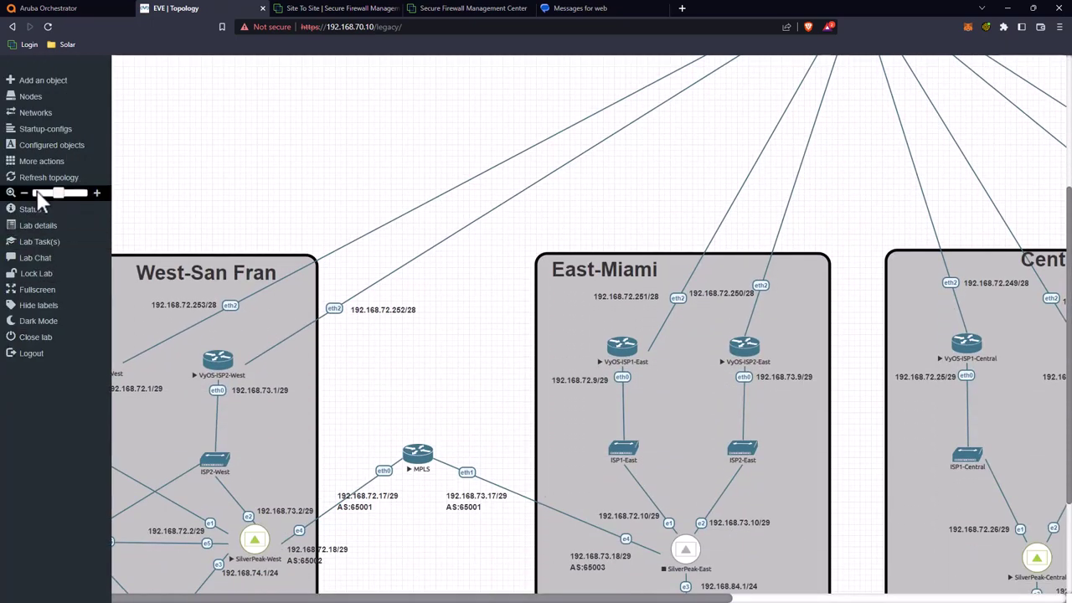
left_click_drag(64, 200, 54, 201)
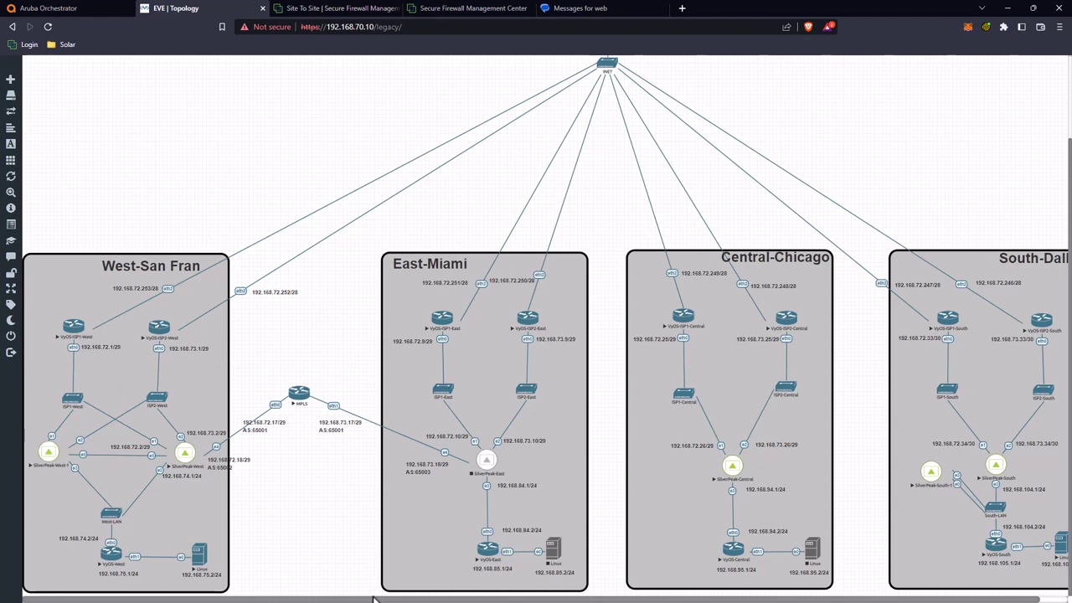
left_click_drag(381, 600, 409, 601)
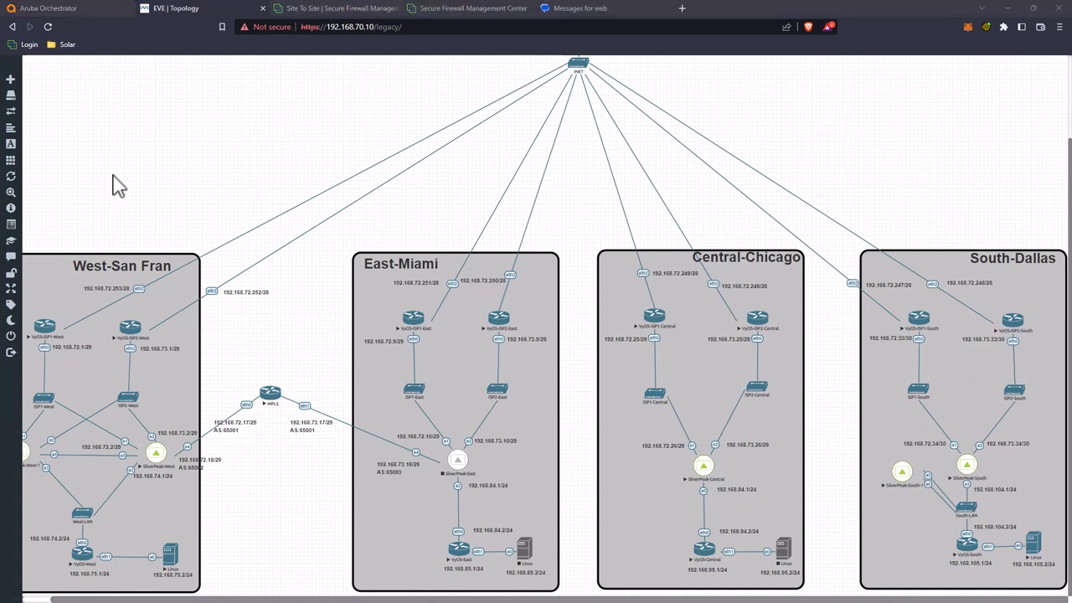
Switch to Aruba Orchestrator and start SilverPeak-South-1's configuration wizard, choosing Router mode and the Single Internet Branch deployment profile
left_click(94, 8)
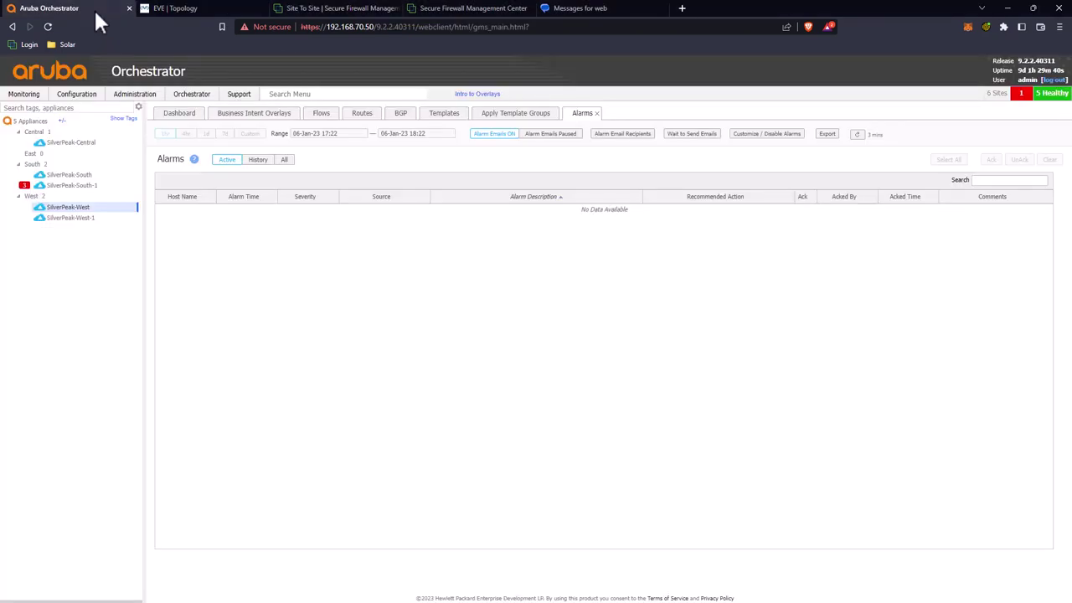
right_click(87, 186)
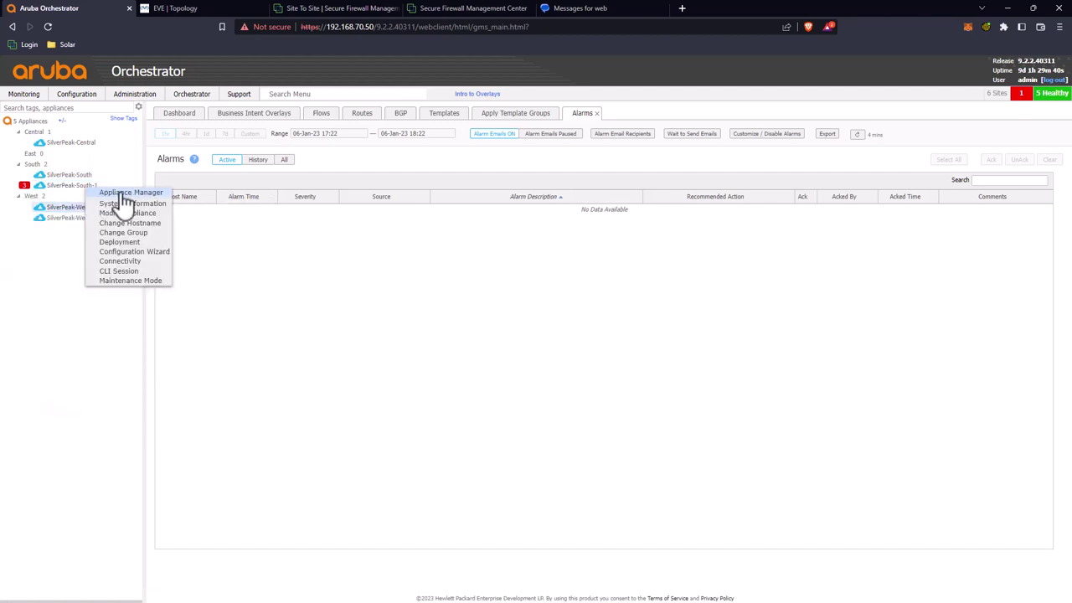
left_click(140, 252)
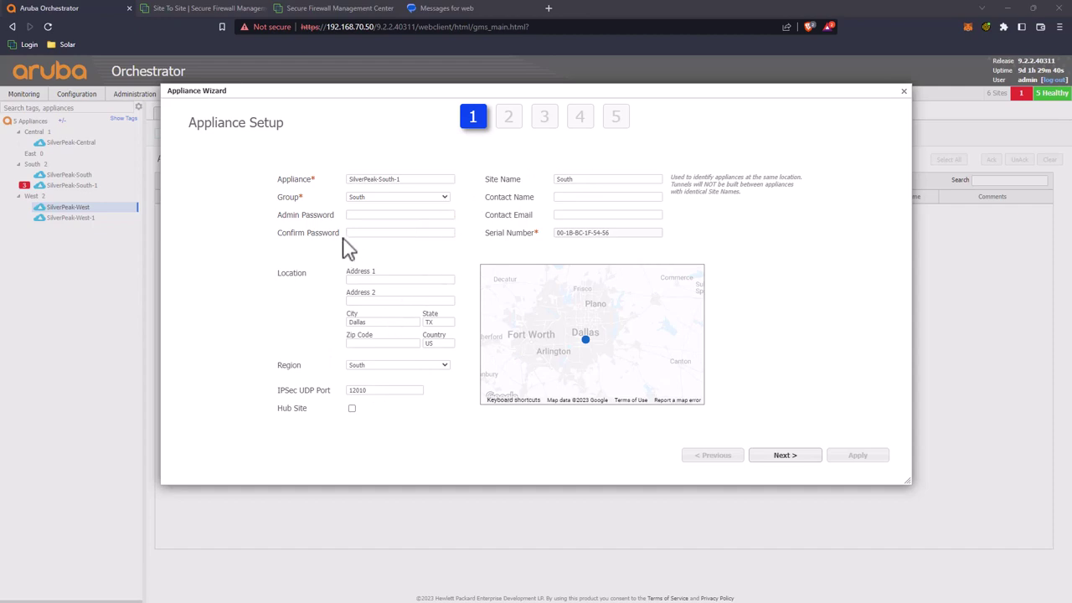
left_click(785, 456)
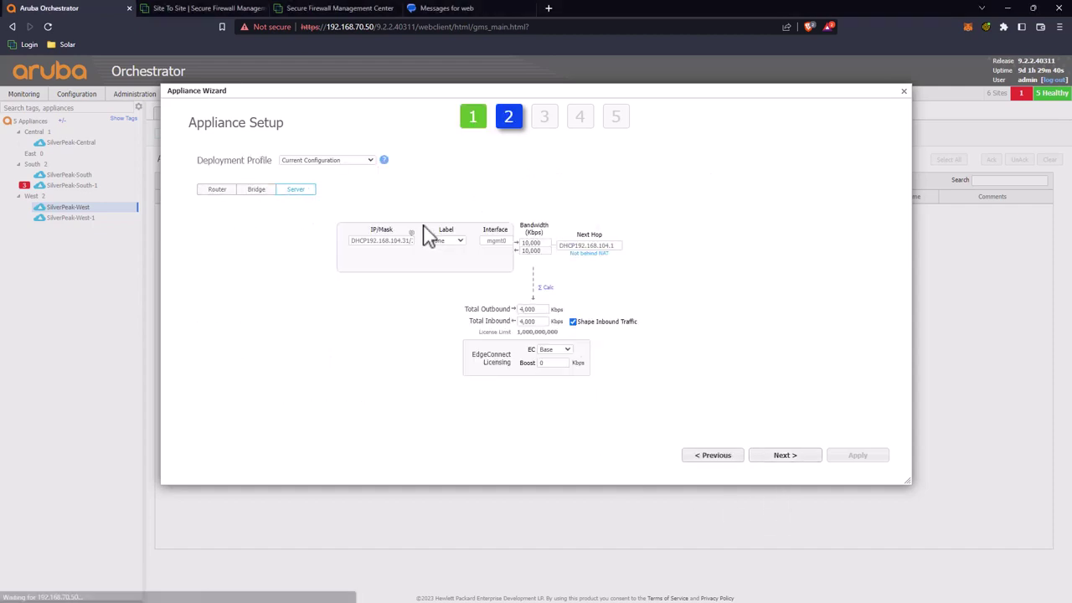
left_click(220, 190)
left_click(318, 160)
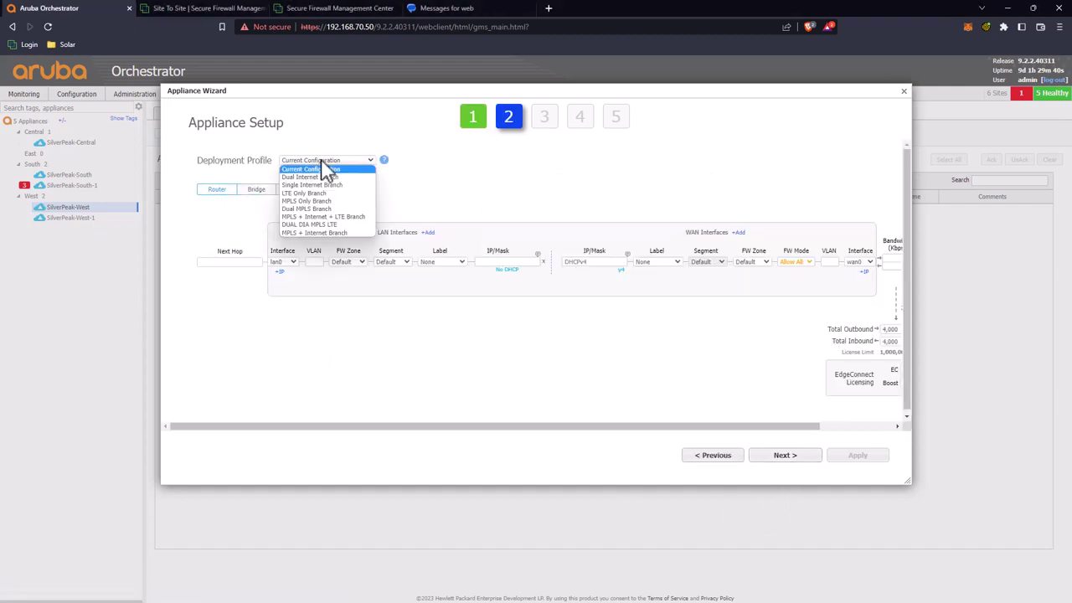
left_click(318, 185)
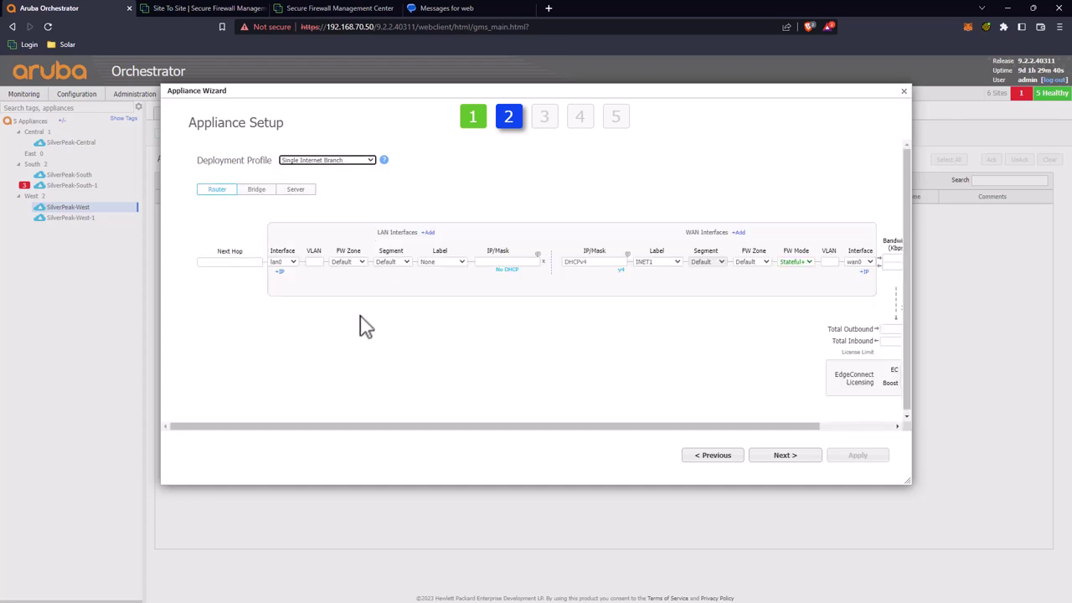
Enter LAN 192.168.104.3/24 with next hop 192.168.104.2 and WAN 192.168.73.34/30 with next hop 192.168.73.33, and close the wizard without applying
left_click(238, 262)
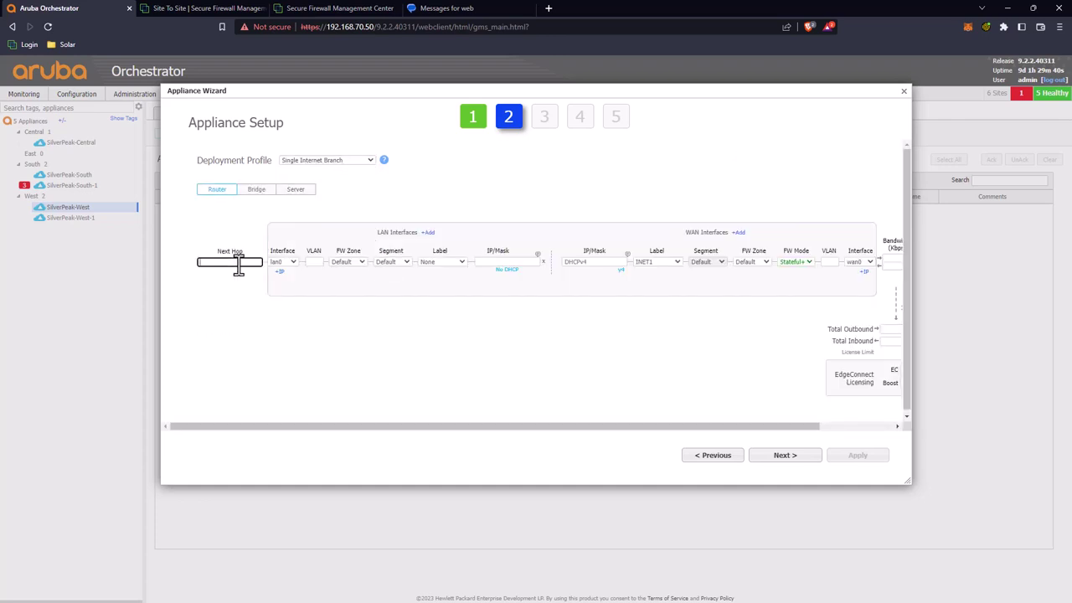
left_click(487, 262)
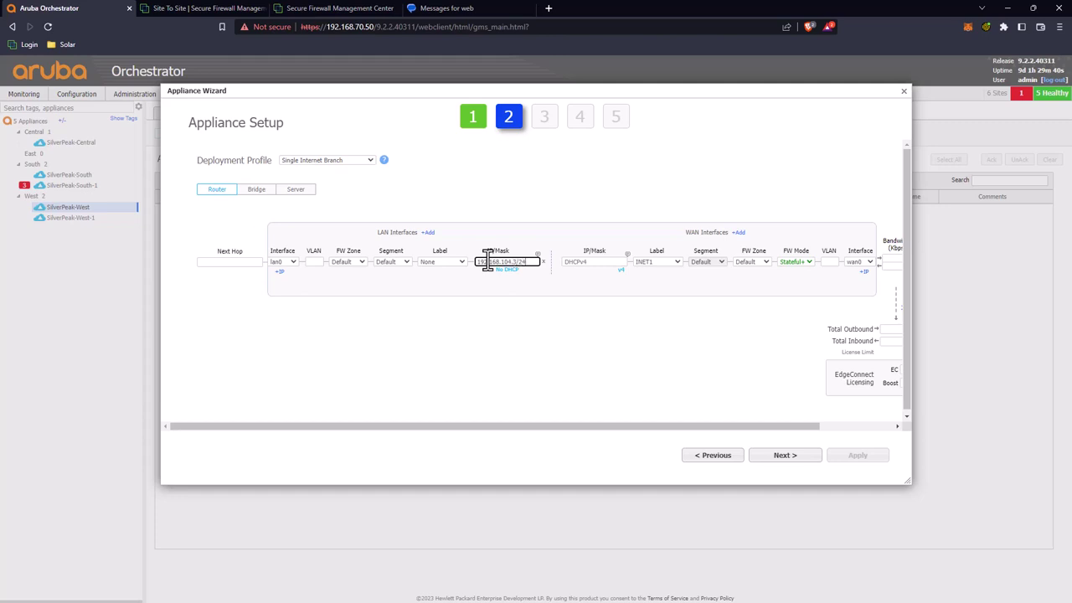
left_click(240, 262)
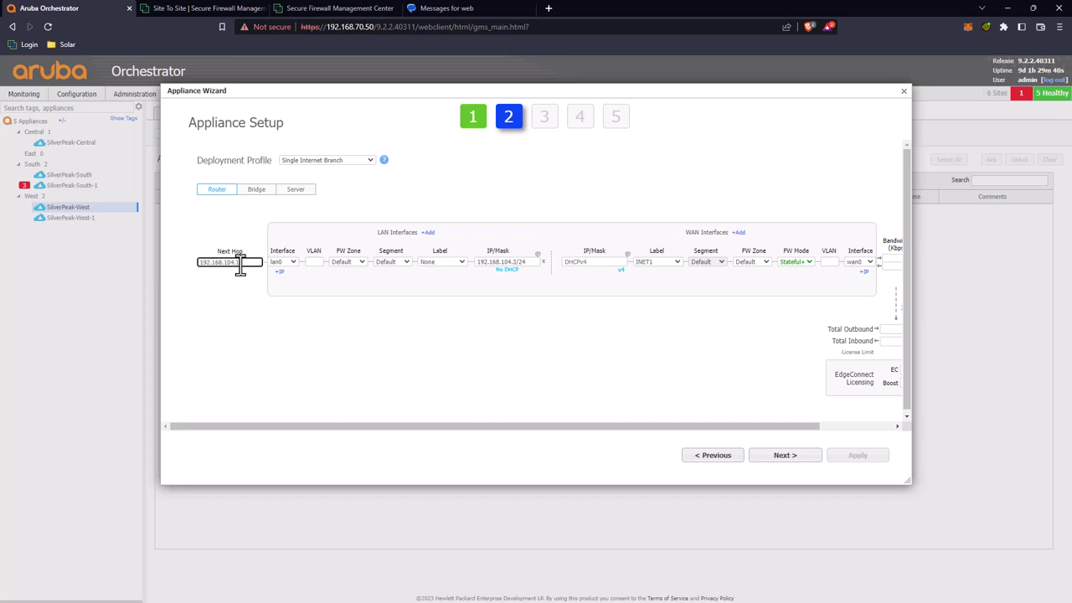
left_click(581, 261)
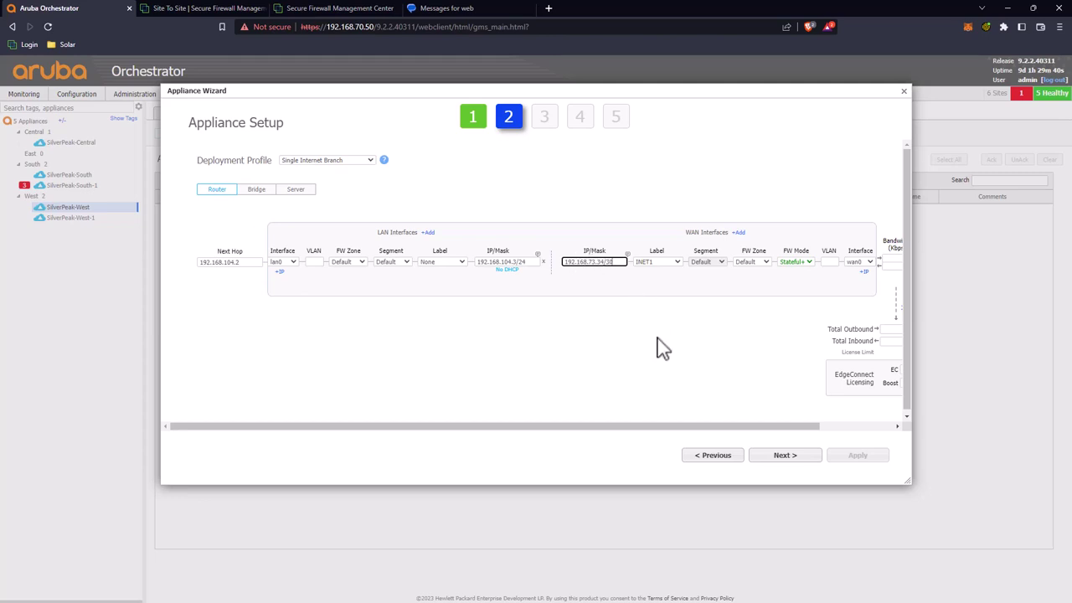
left_click_drag(669, 426, 729, 426)
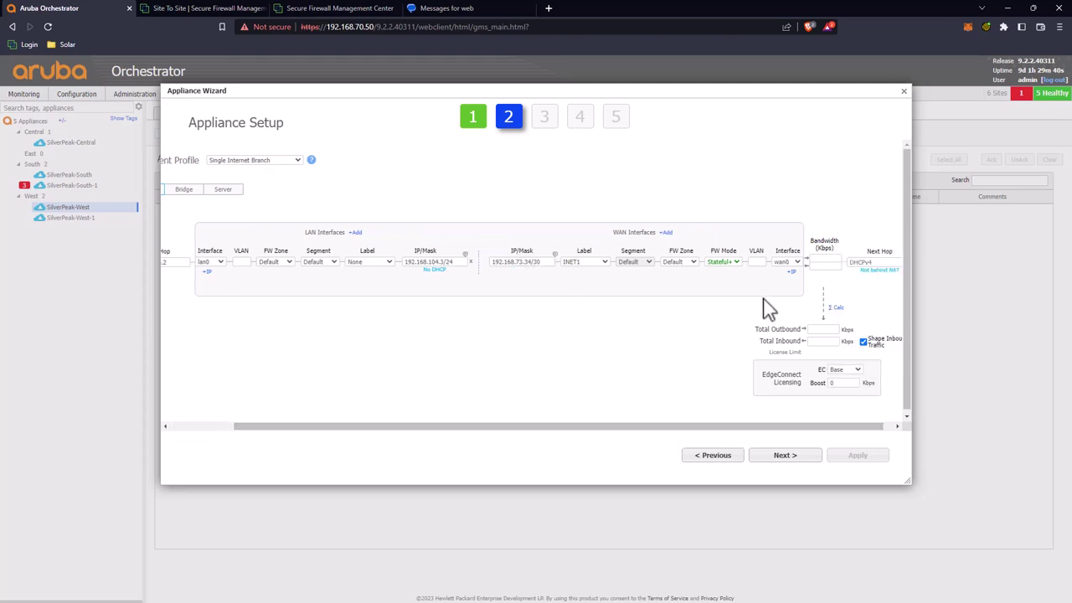
left_click(862, 263)
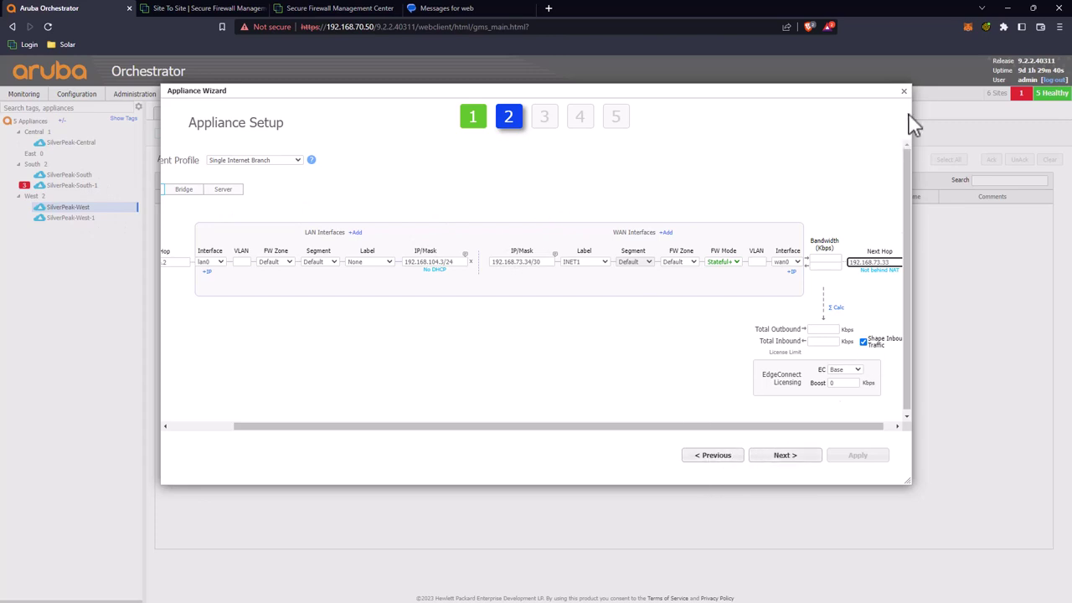
left_click(905, 91)
Find the Deployment configuration for SilverPeak-South and open its entry for editing
left_click(84, 175)
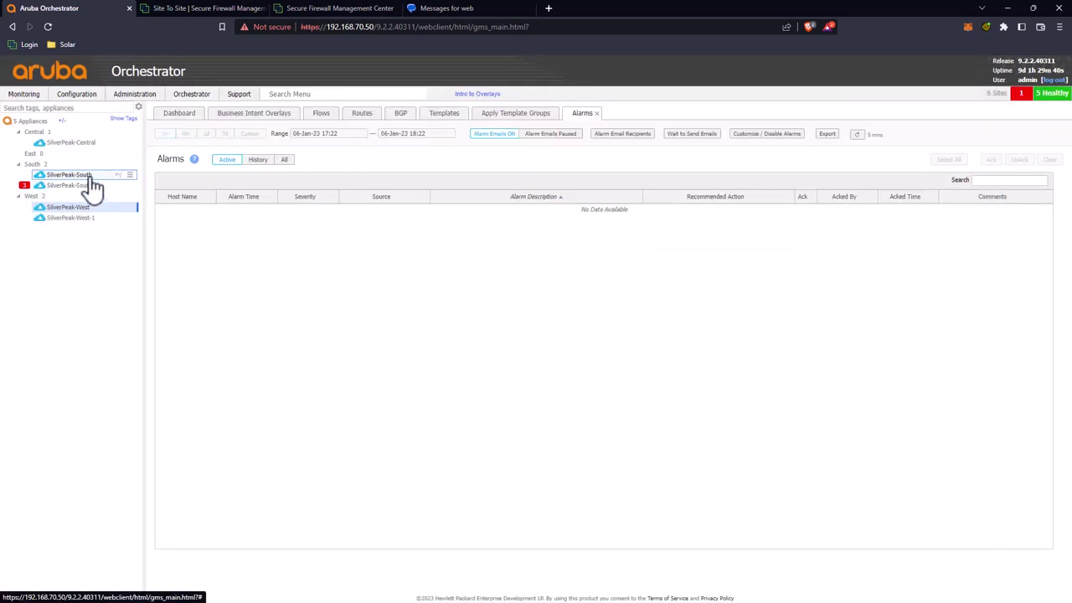
left_click(252, 113)
left_click(372, 93)
type("de")
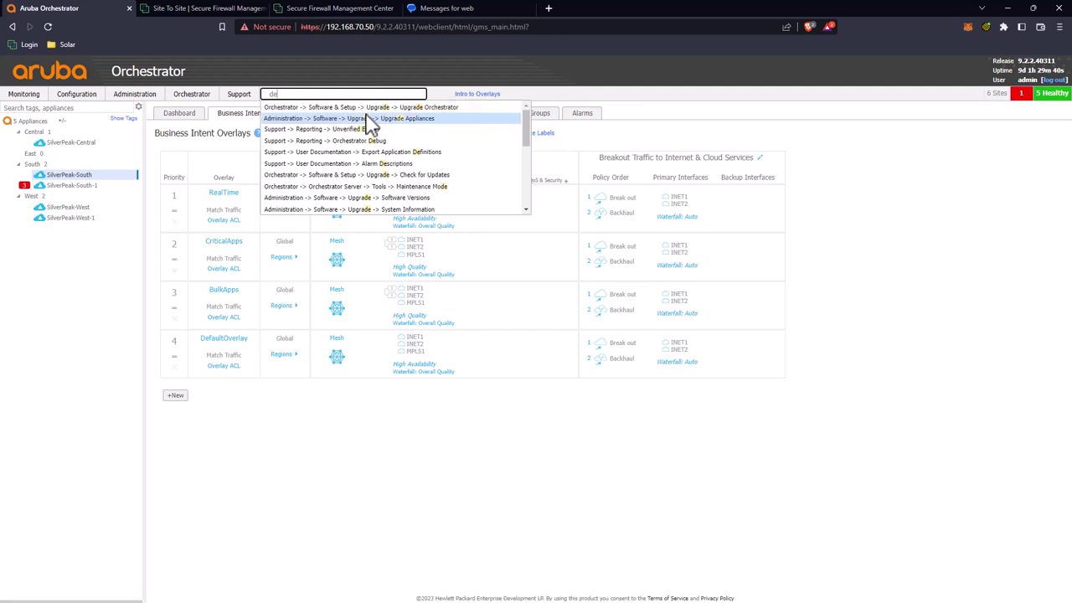
type("pl")
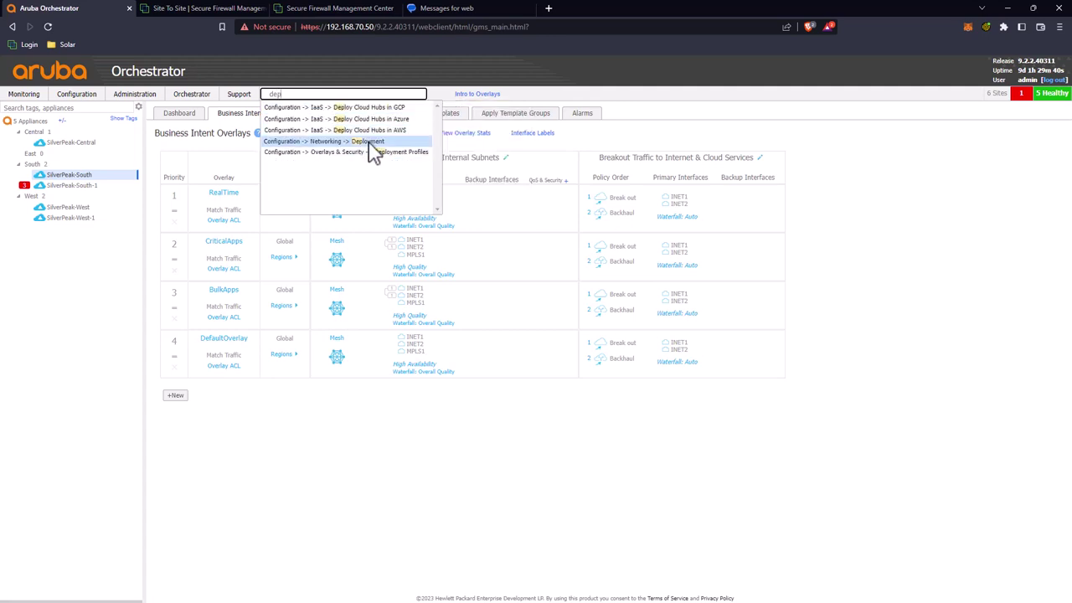
left_click(370, 140)
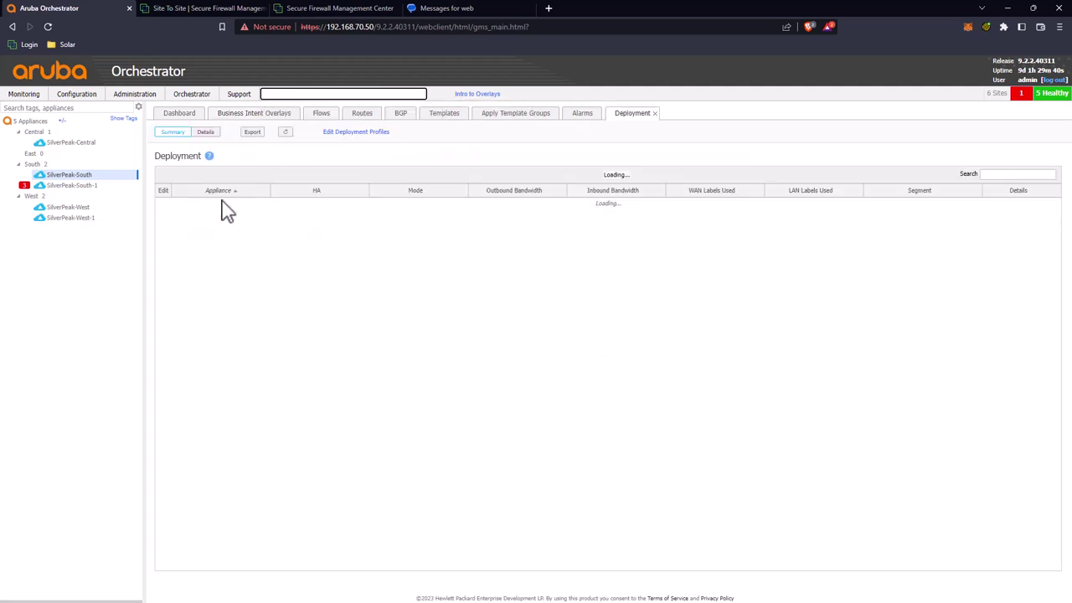
left_click(163, 205)
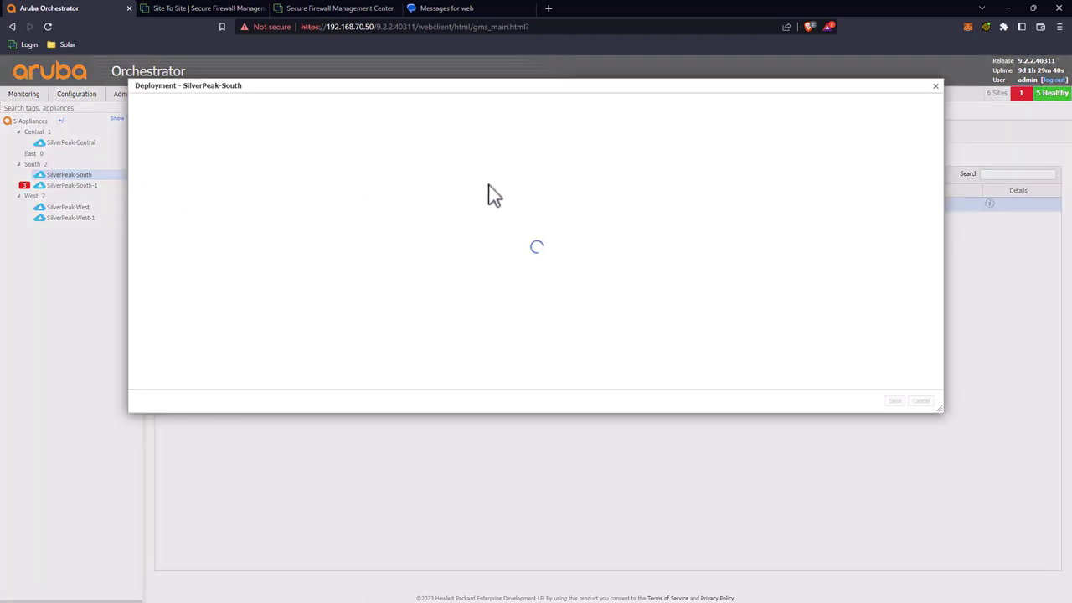
Remove SilverPeak-South's second WAN interface and save the deployment
left_click_drag(553, 249, 530, 251)
left_click(501, 248)
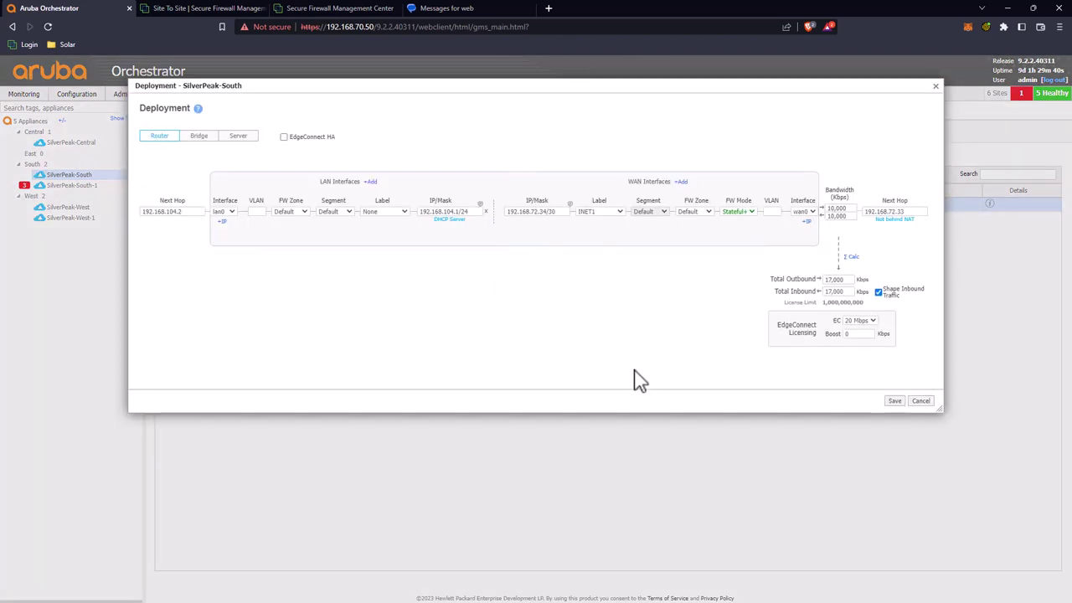
left_click(892, 402)
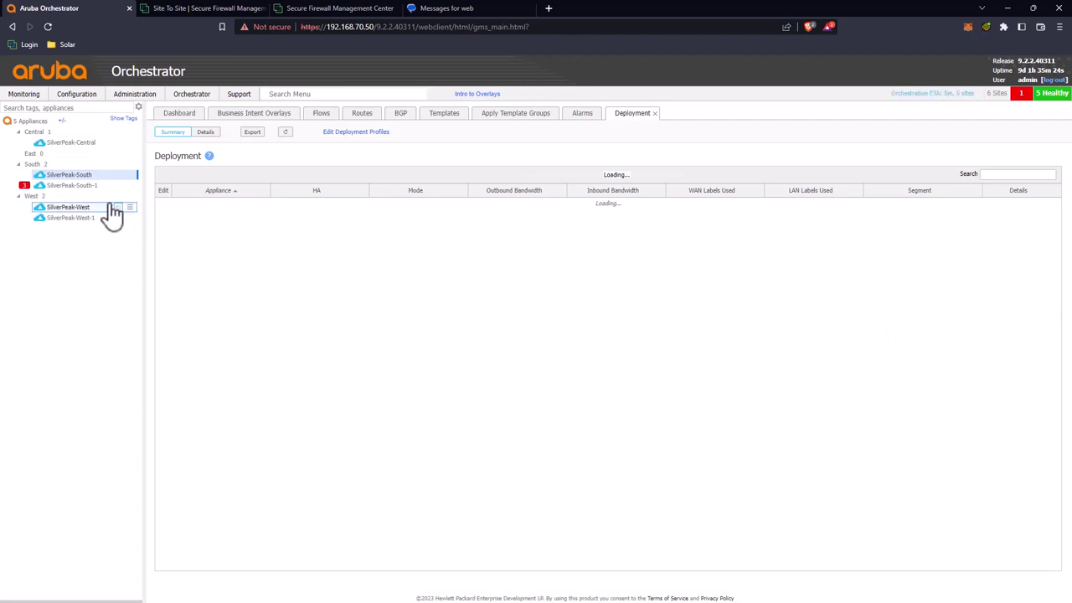
Start SilverPeak-South-1's configuration wizard and choose Router mode with the Dual Internet Branch deployment profile
left_click(95, 186)
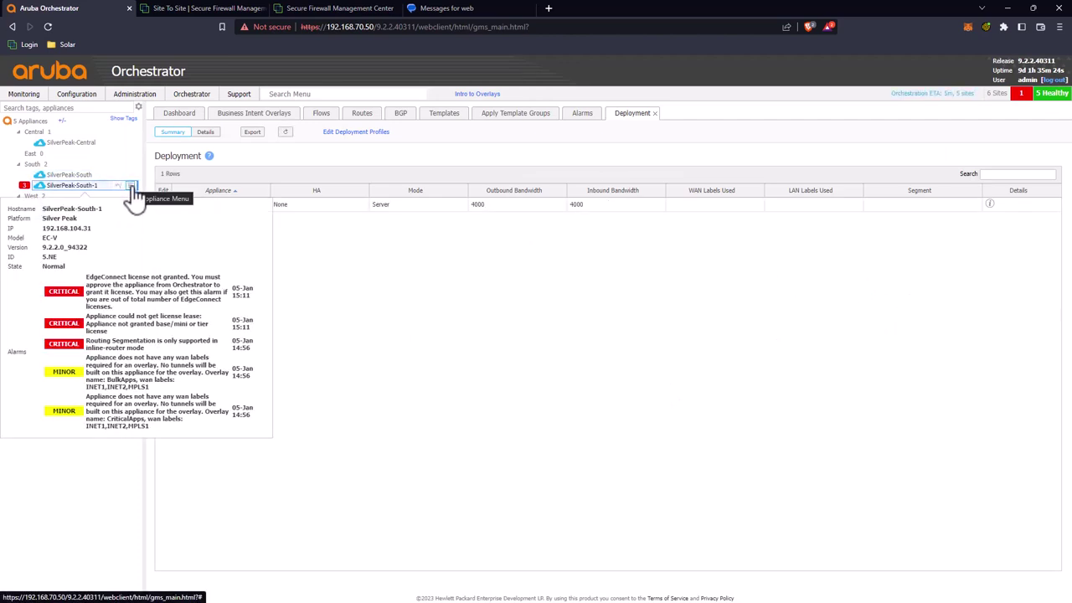
right_click(109, 192)
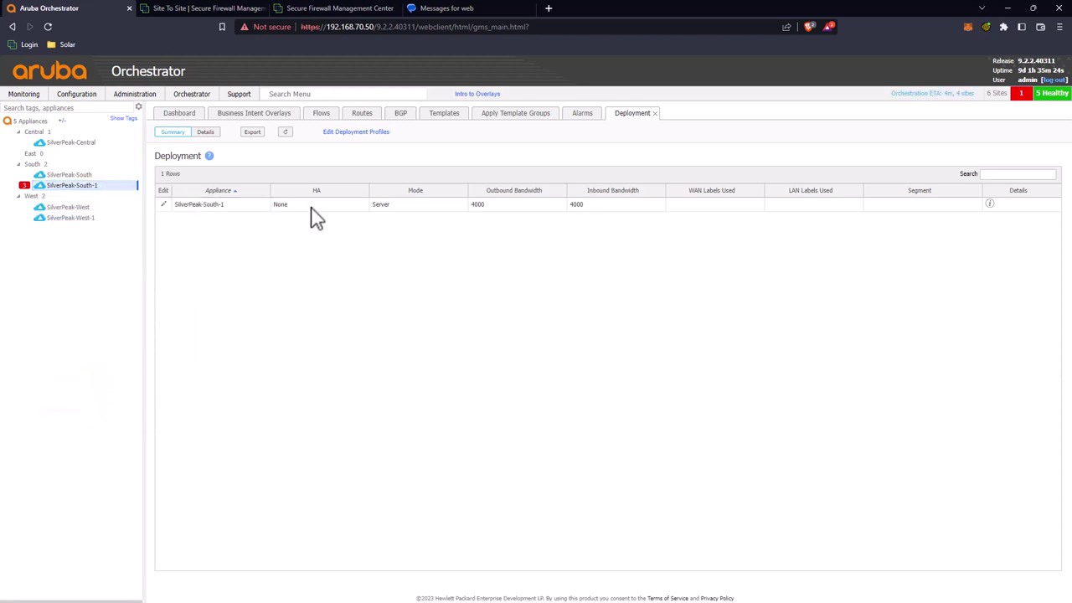
left_click(310, 209)
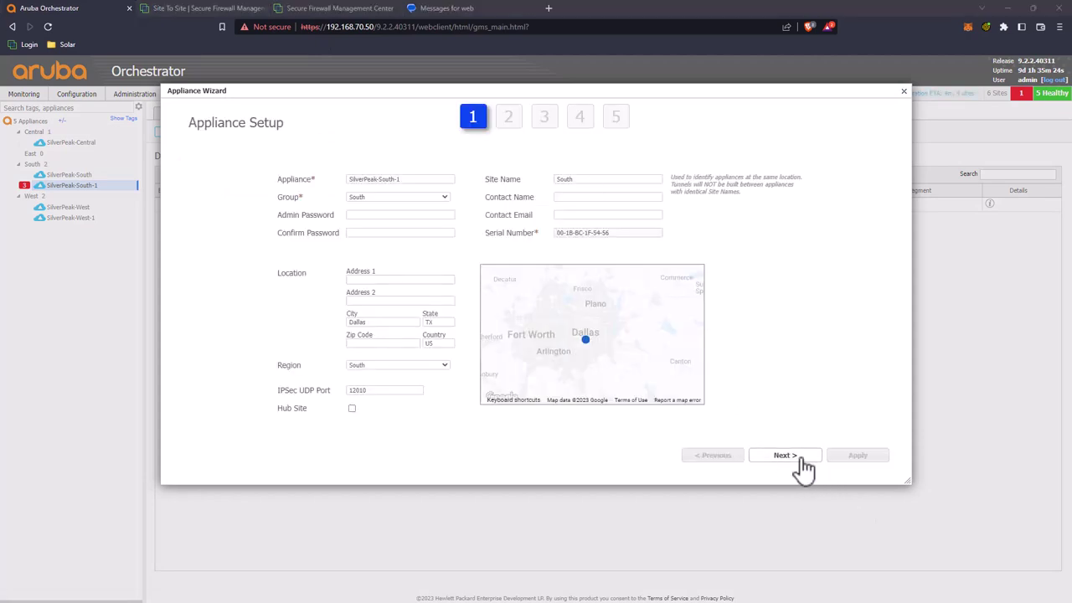
left_click(785, 456)
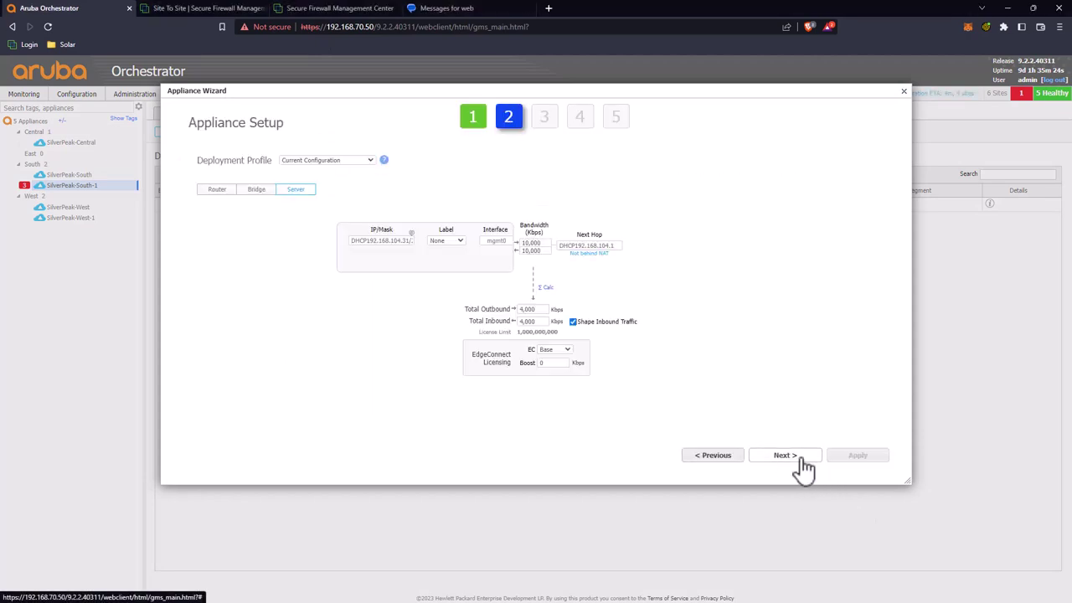
left_click(219, 190)
left_click(322, 160)
left_click(326, 177)
Set the LAN interface address to 192.168.104.3/24 with next hop 192.168.104.2
left_click(498, 261)
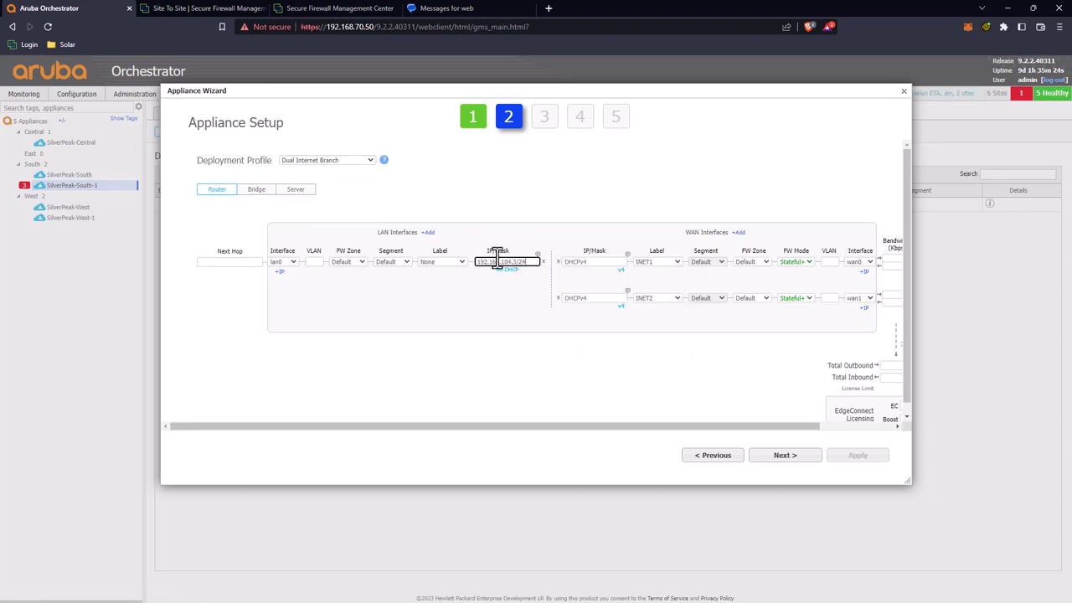
left_click(219, 261)
type("192.168.104.2")
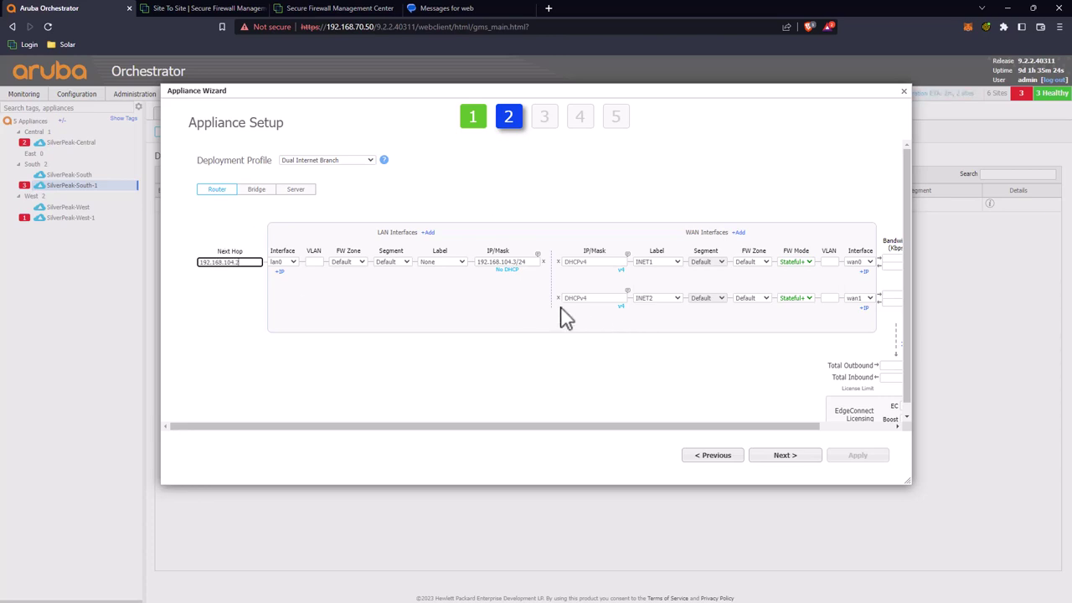
Remove the INET2 WAN interface and give the remaining one address 192.168.73.34/30 with next hop 192.168.73.33
left_click(557, 298)
left_click(592, 262)
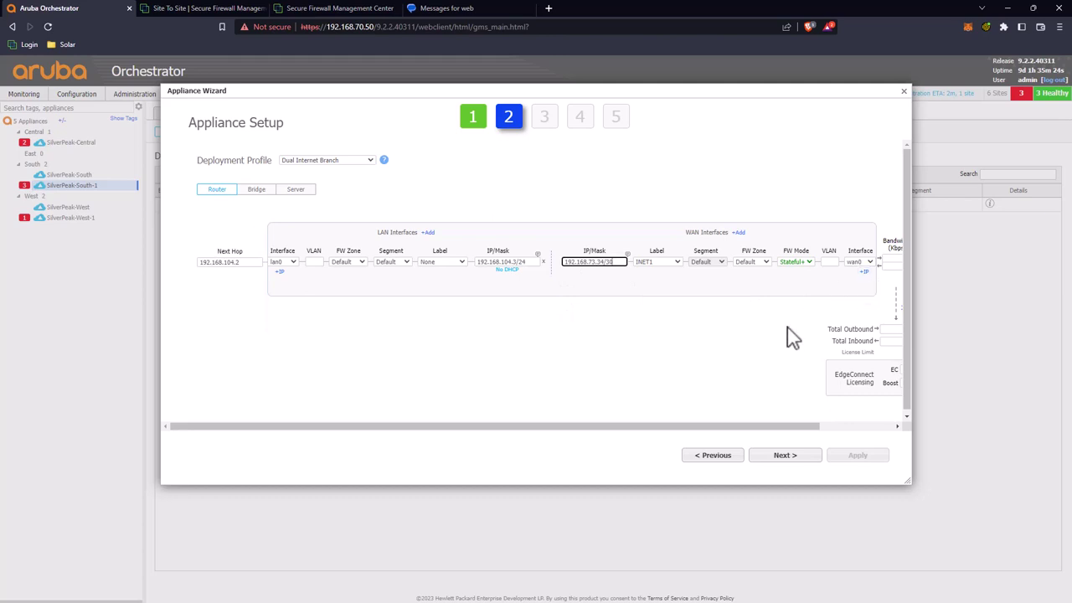
left_click_drag(761, 427, 863, 428)
left_click(851, 262)
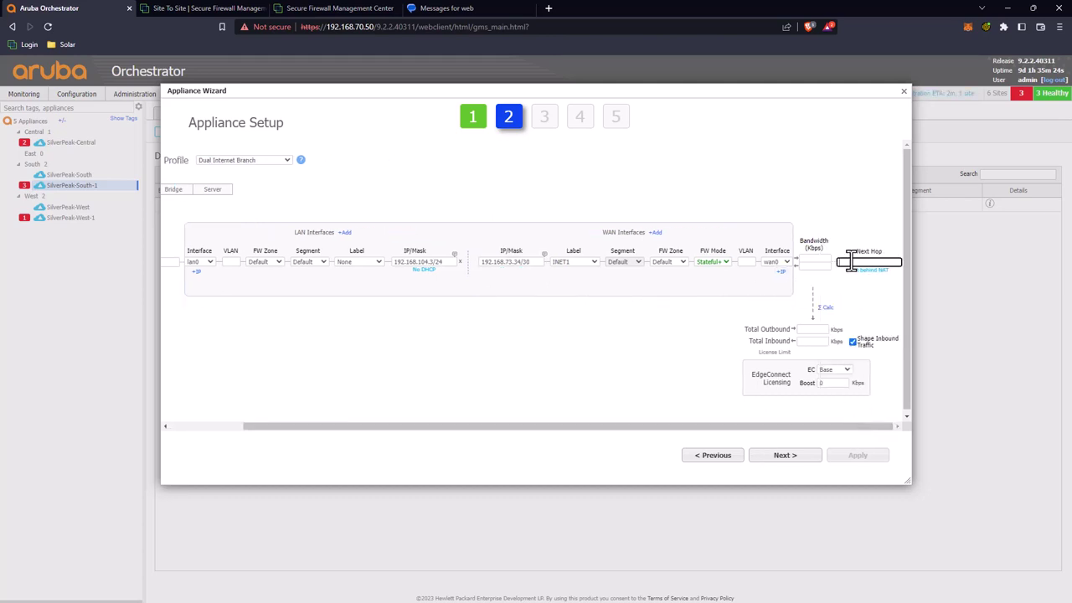
type("192.168.73.34/30")
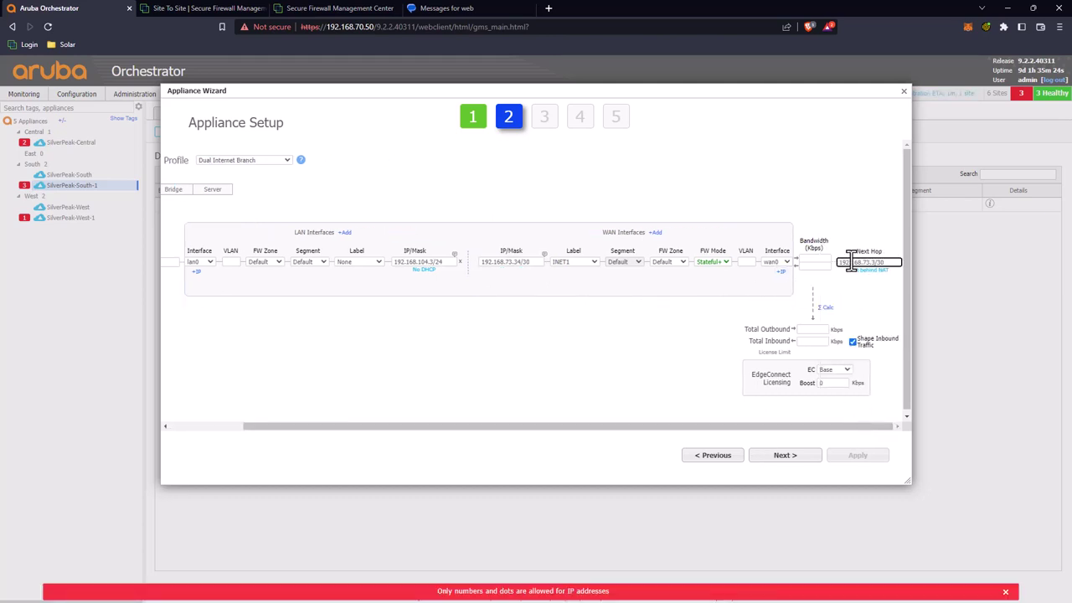
key("BackSpace")
key("BackSpace")
key("BackSpace")
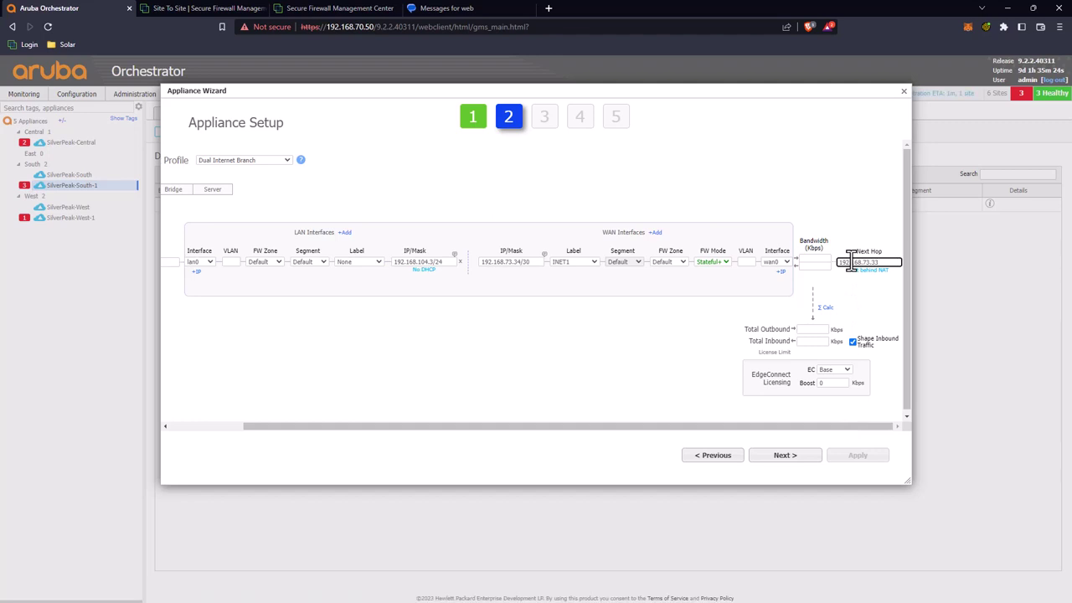
Set the WAN bandwidth to 7,000 Kbps in both directions with label None, and calculate the total bandwidth
left_click(813, 262)
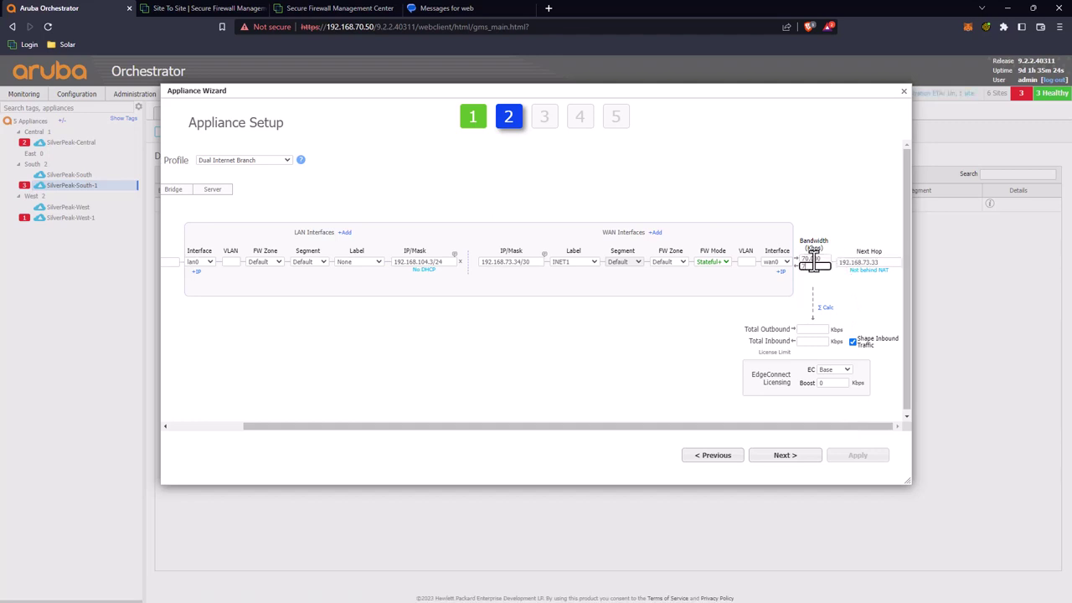
left_click(814, 258)
left_click(813, 265)
left_click(586, 262)
left_click(569, 271)
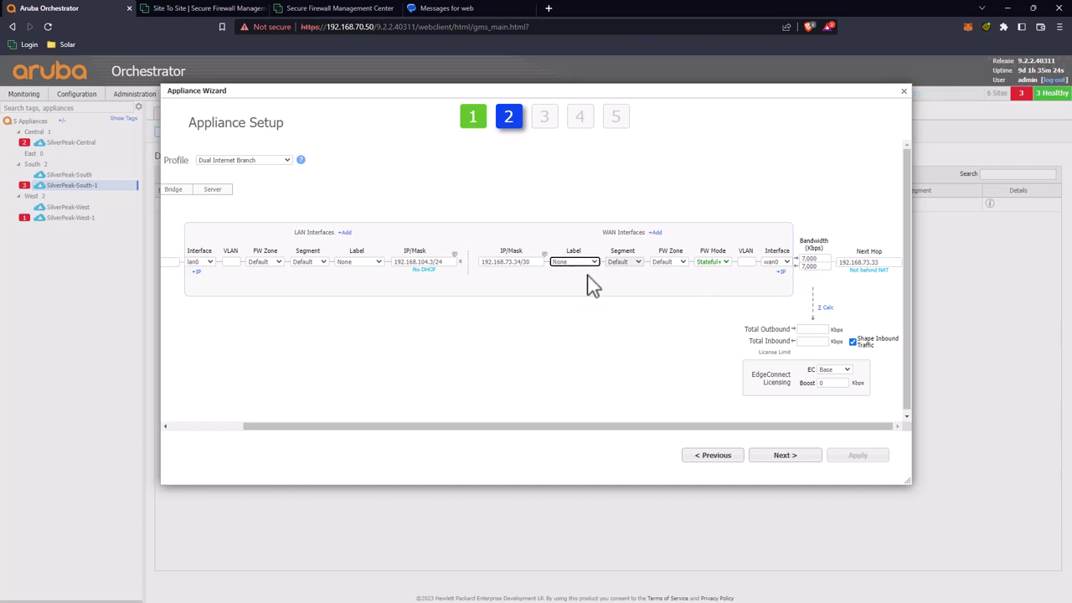
left_click(824, 307)
Choose the 20 Mbps EdgeConnect license, complete the remaining wizard pages, and apply the configuration to SilverPeak-South-1
left_click(846, 370)
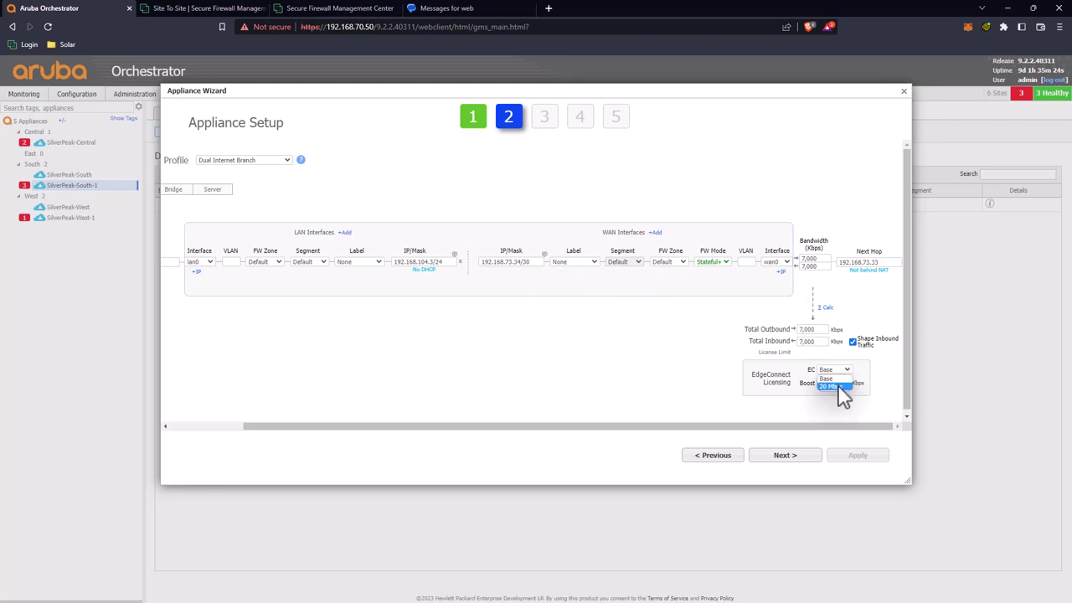
left_click(839, 386)
left_click(785, 456)
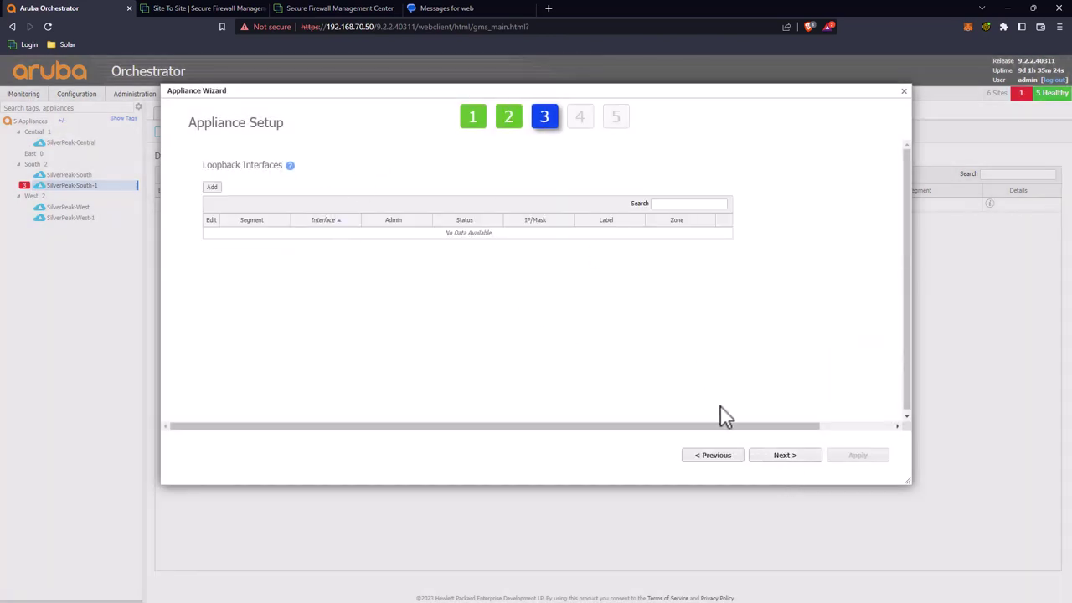
left_click(787, 459)
left_click(785, 457)
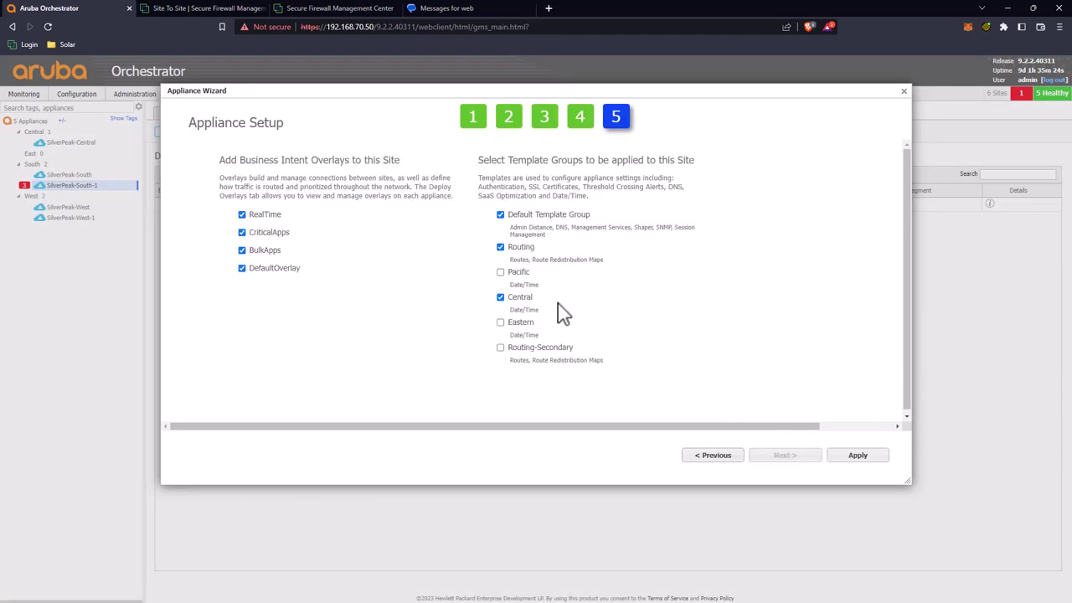
left_click(859, 457)
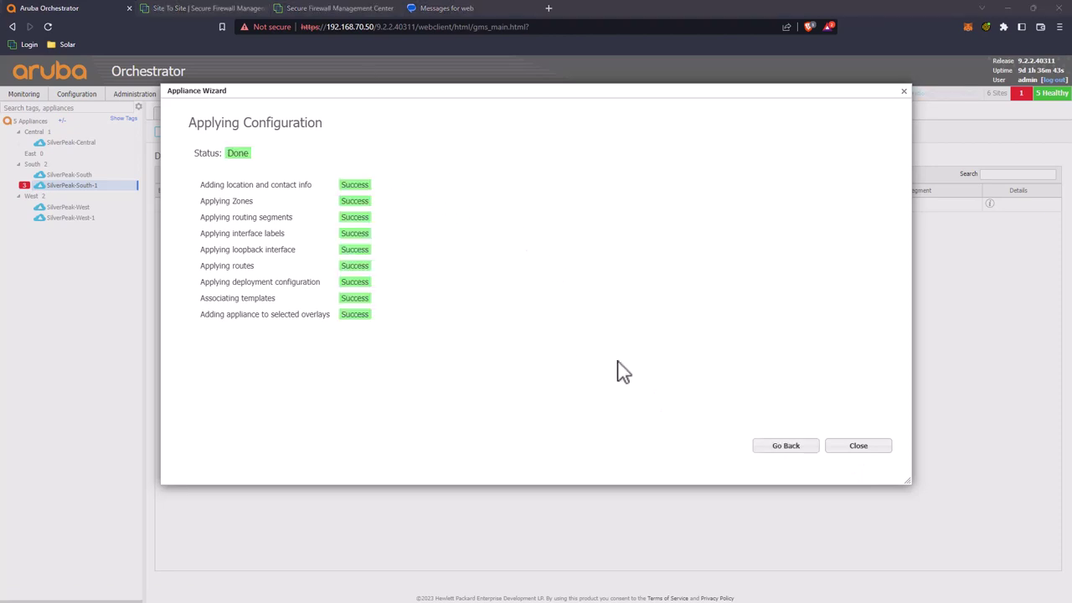
left_click(859, 446)
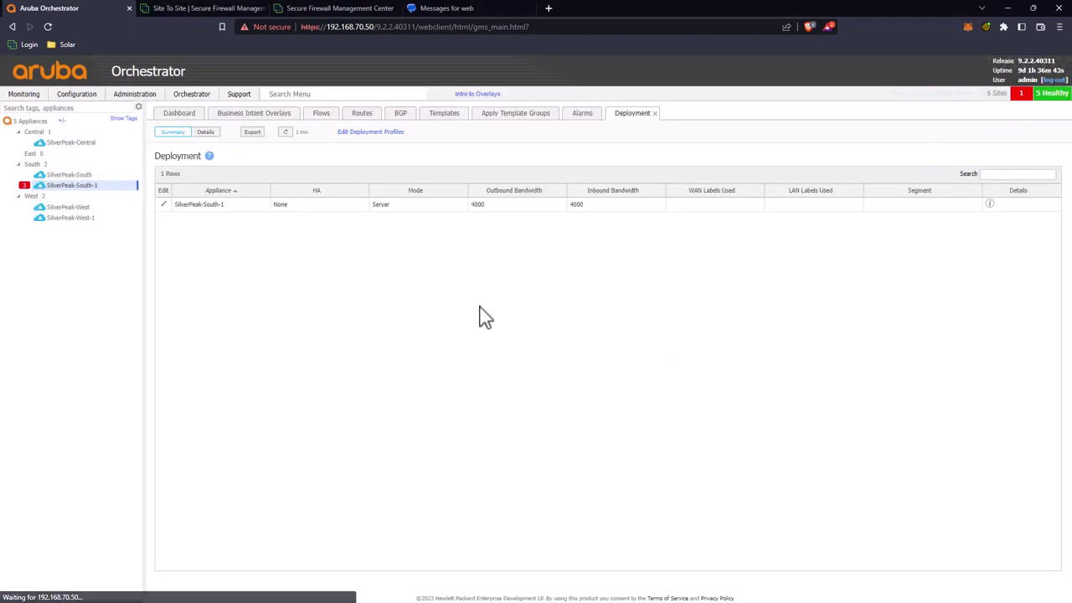
Switch to the EVE topology and delete the link between ISP2-South and SilverPeak-South
left_click(197, 8)
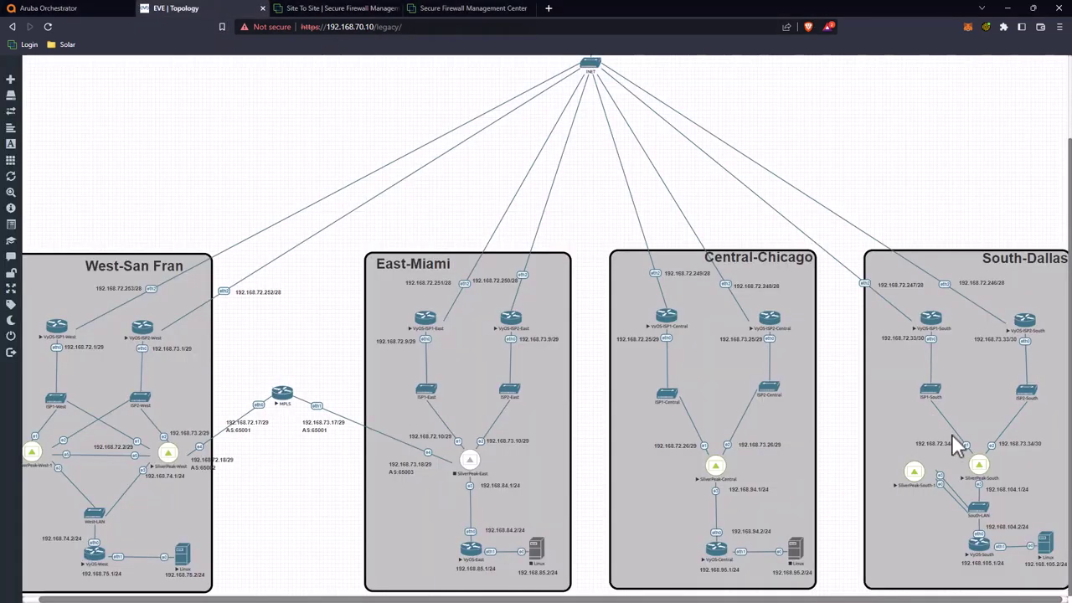
right_click(993, 444)
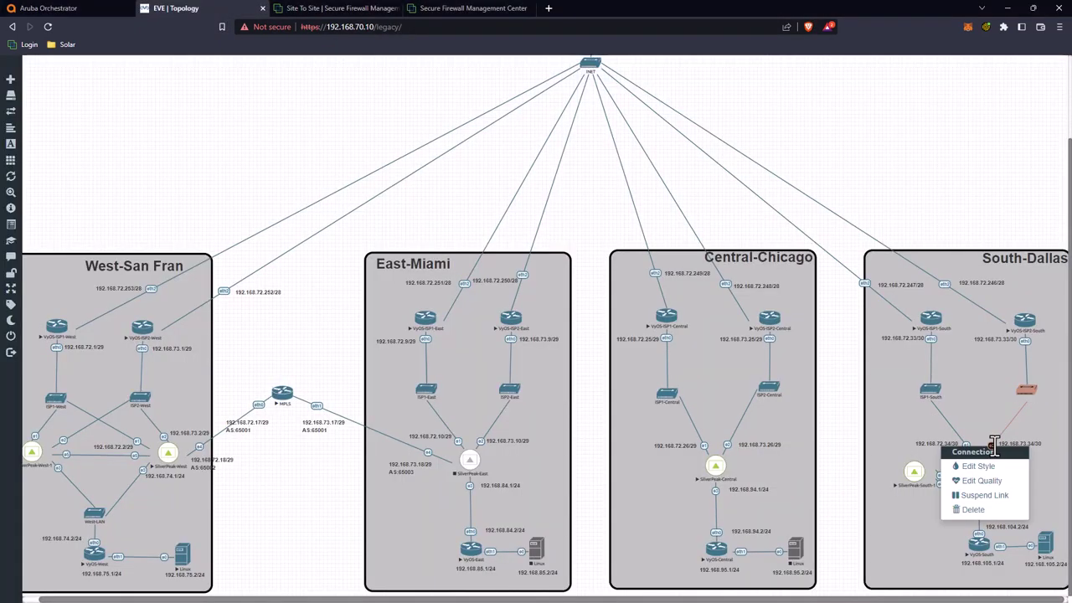
left_click(995, 496)
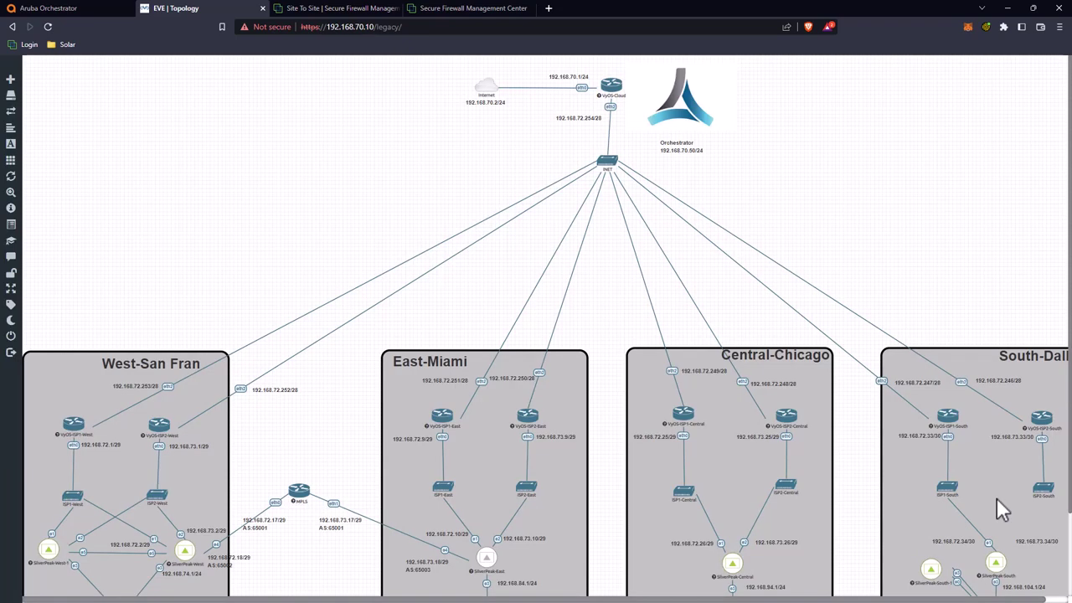
Move SilverPeak-South-1 beside SilverPeak-South below ISP2-South and connect its e1 interface to ISP2-South
scroll(948, 501, "down", 2)
left_click_drag(932, 475, 1035, 470)
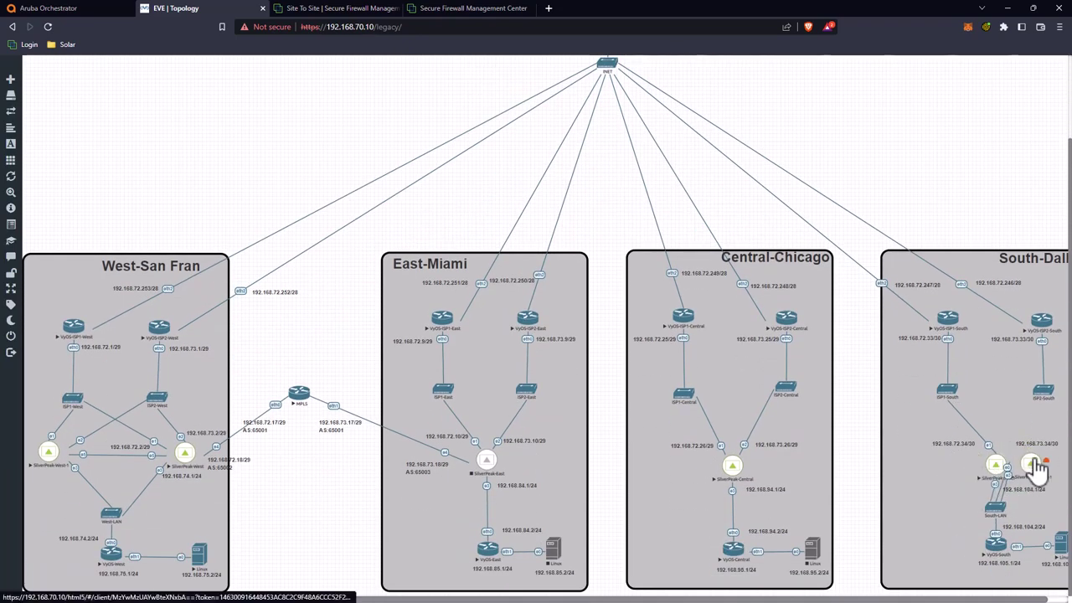
left_click_drag(1048, 404, 1035, 472)
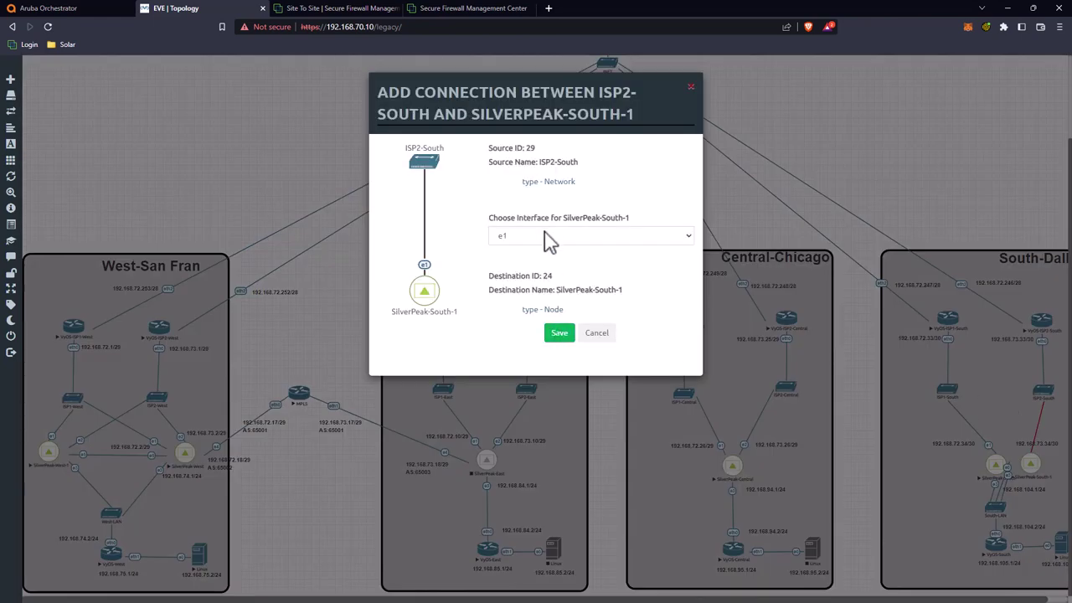
left_click(561, 333)
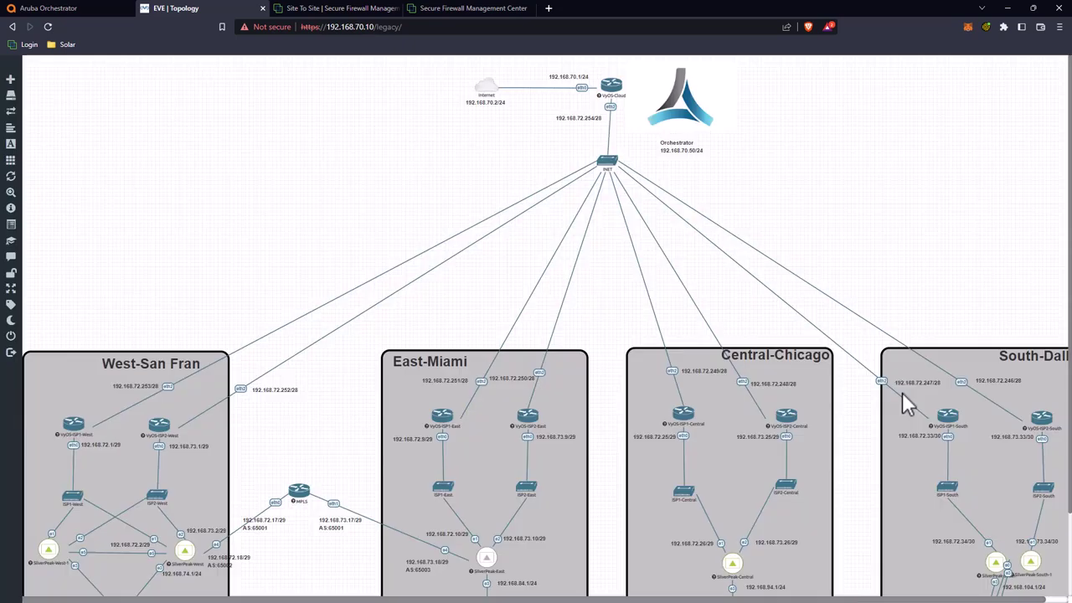
Delete one of the links between SilverPeak-South-1 and South-LAN, and switch back to Aruba Orchestrator
scroll(902, 392, "down", 1)
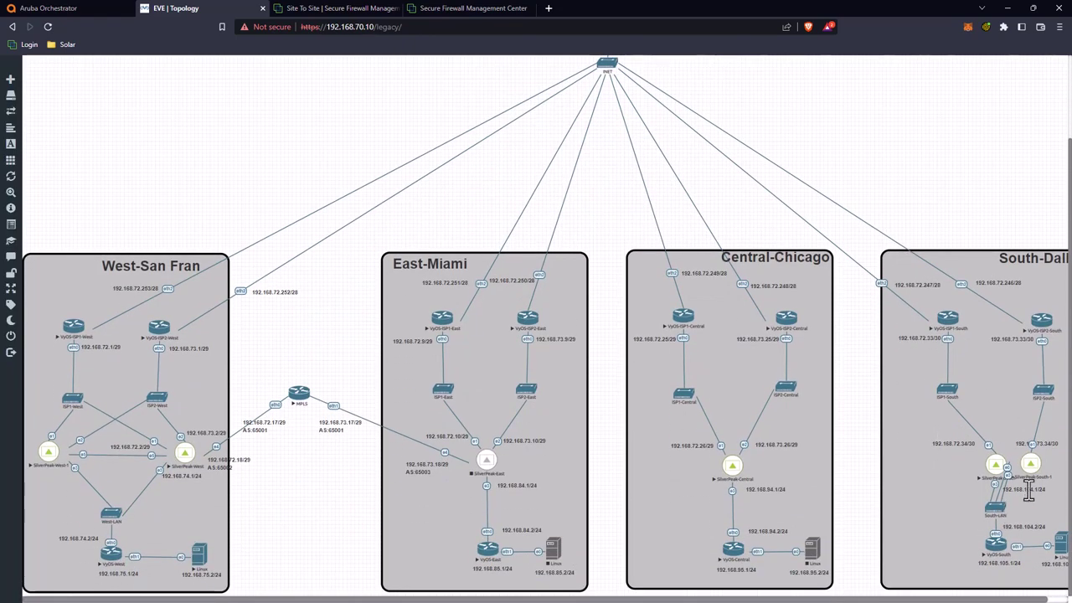
left_click_drag(1036, 478, 1008, 470)
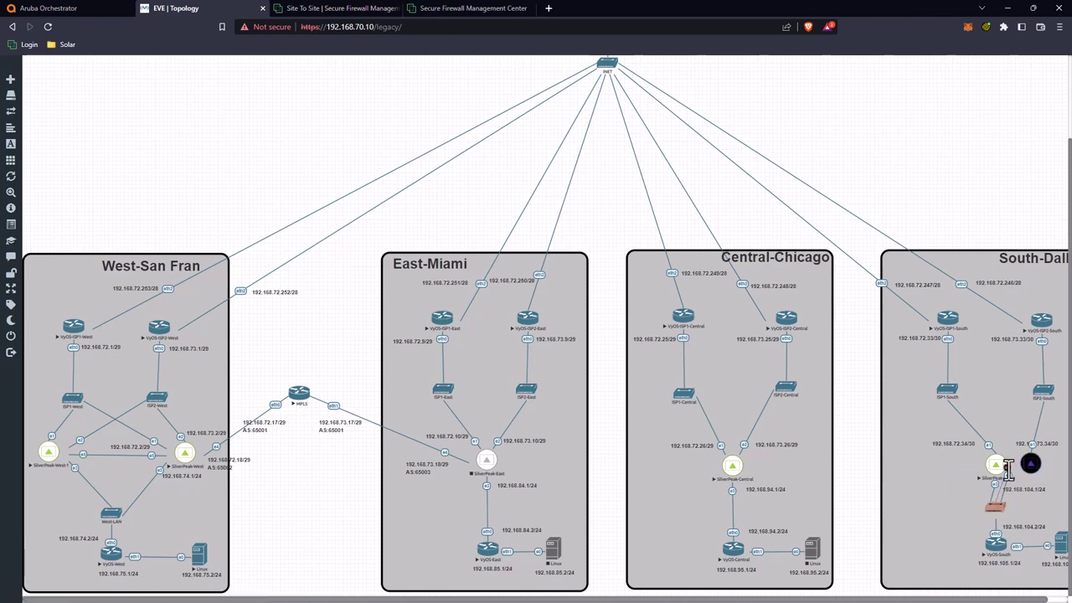
right_click(1008, 470)
left_click(989, 534)
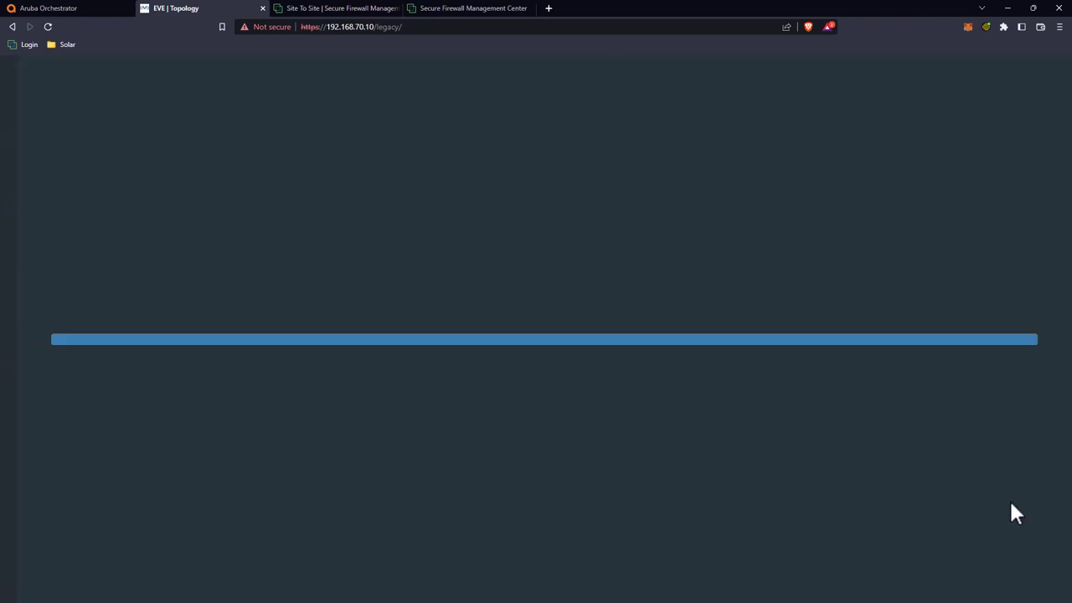
scroll(1010, 501, "down", 1)
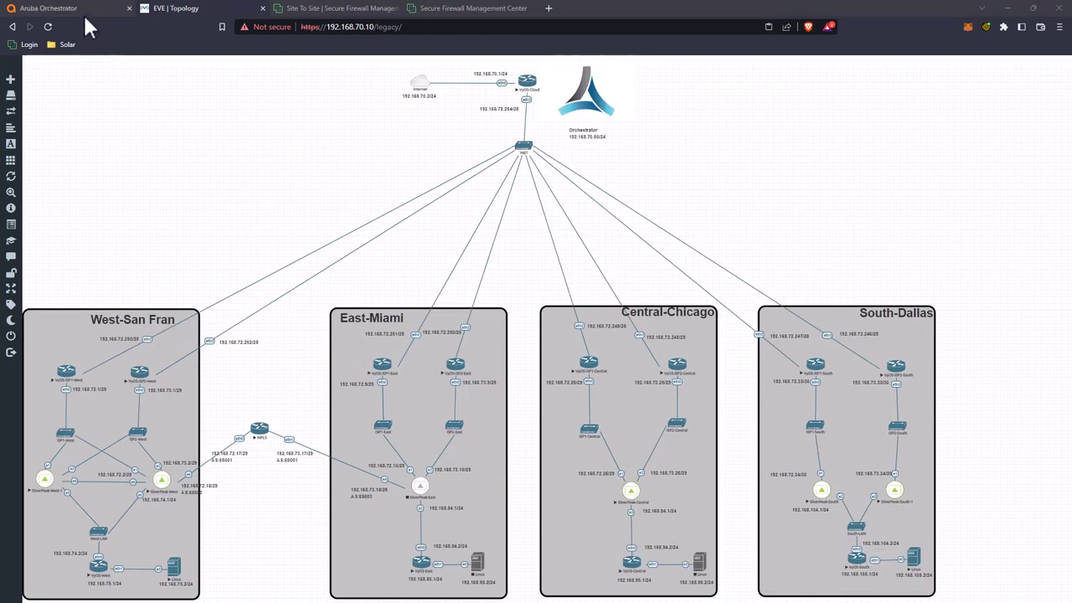
left_click(75, 9)
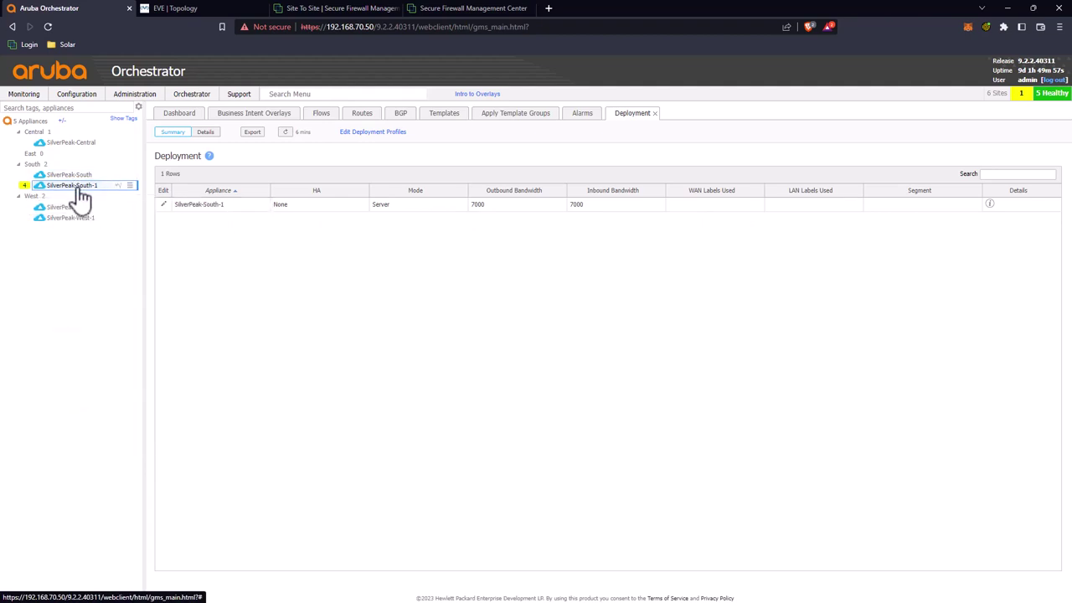
Open the deployment settings of SilverPeak-South for editing and enable EdgeConnect HA, dismissing the HA help
mouse_move(80, 195)
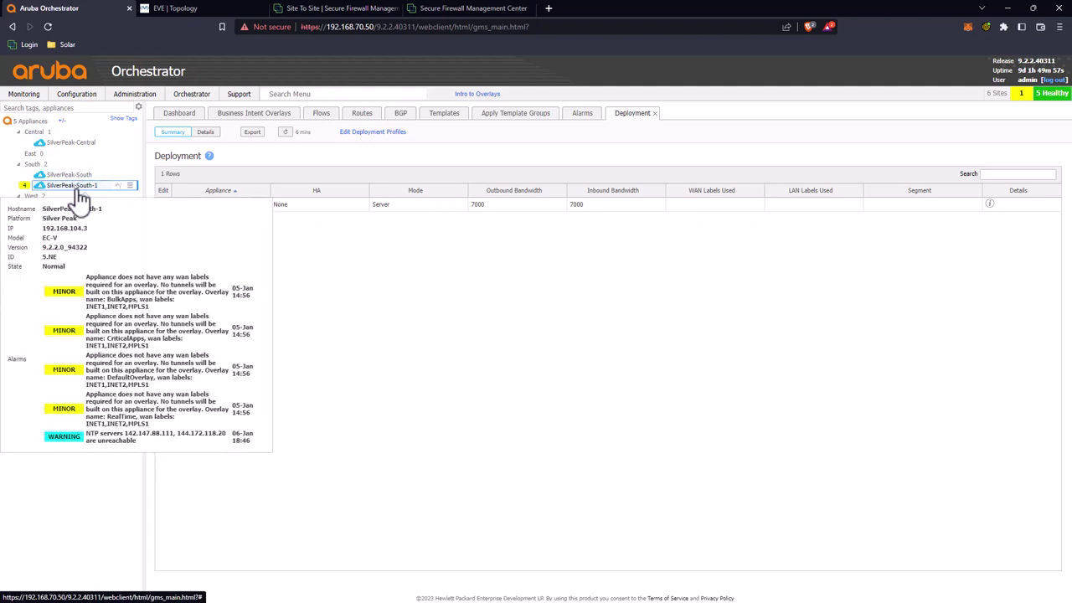
left_click(76, 176)
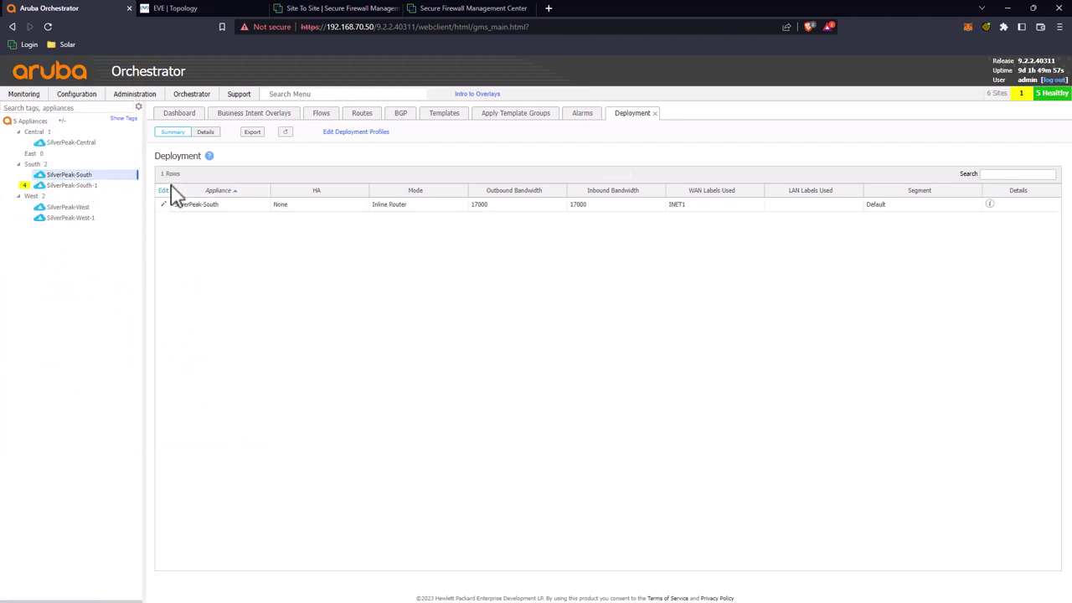
left_click(132, 177)
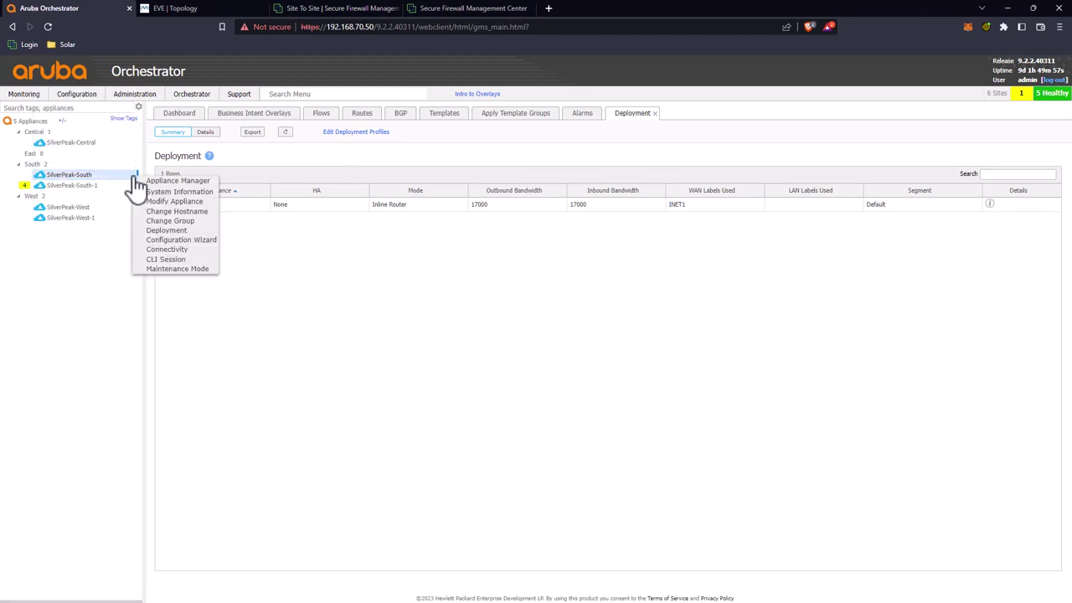
left_click(305, 171)
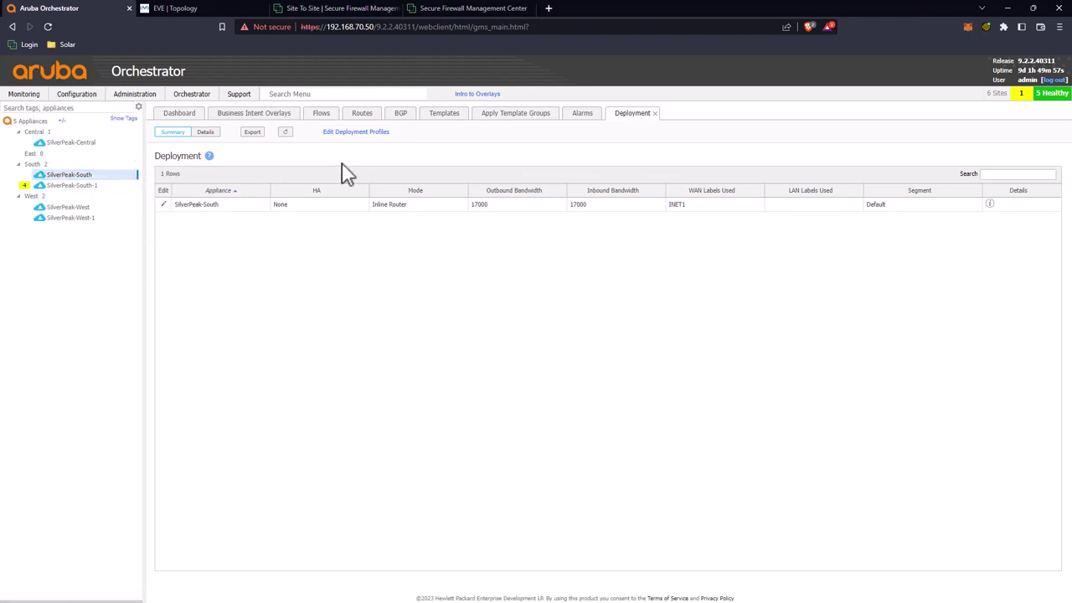
left_click(163, 205)
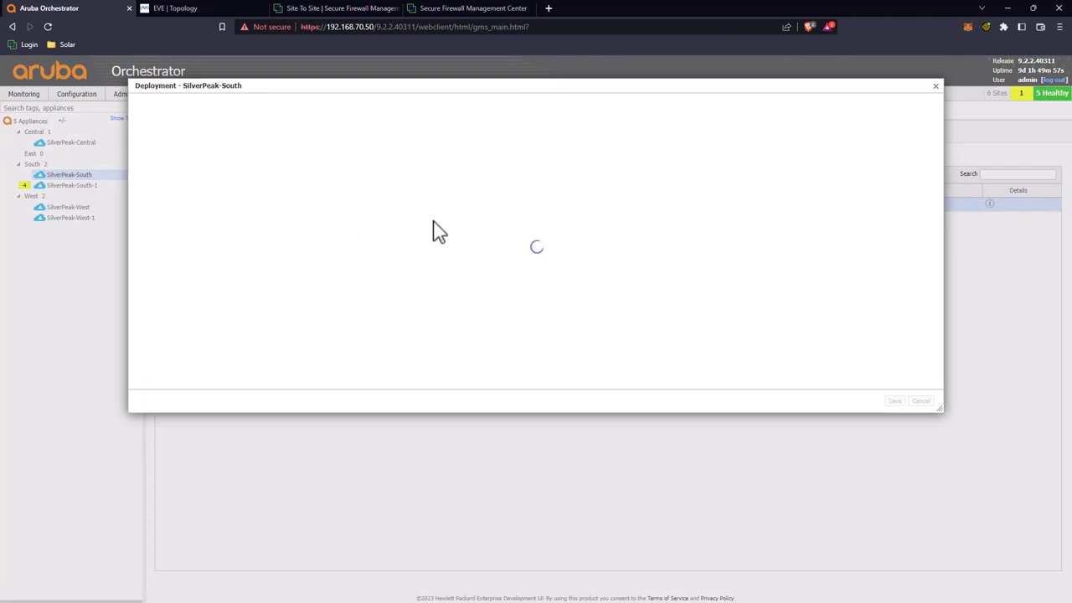
left_click(285, 135)
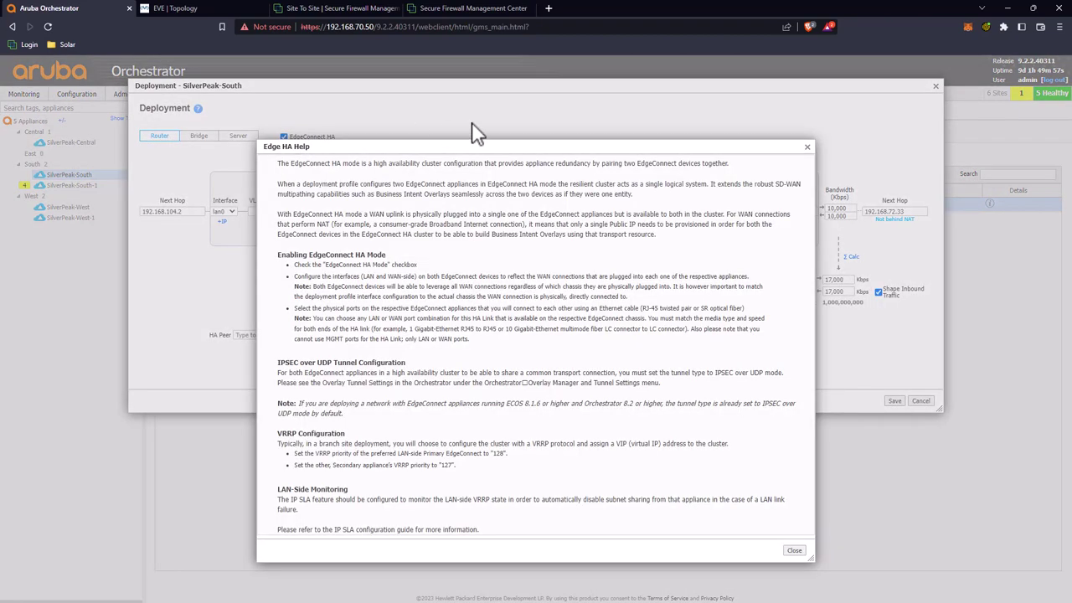
left_click(794, 550)
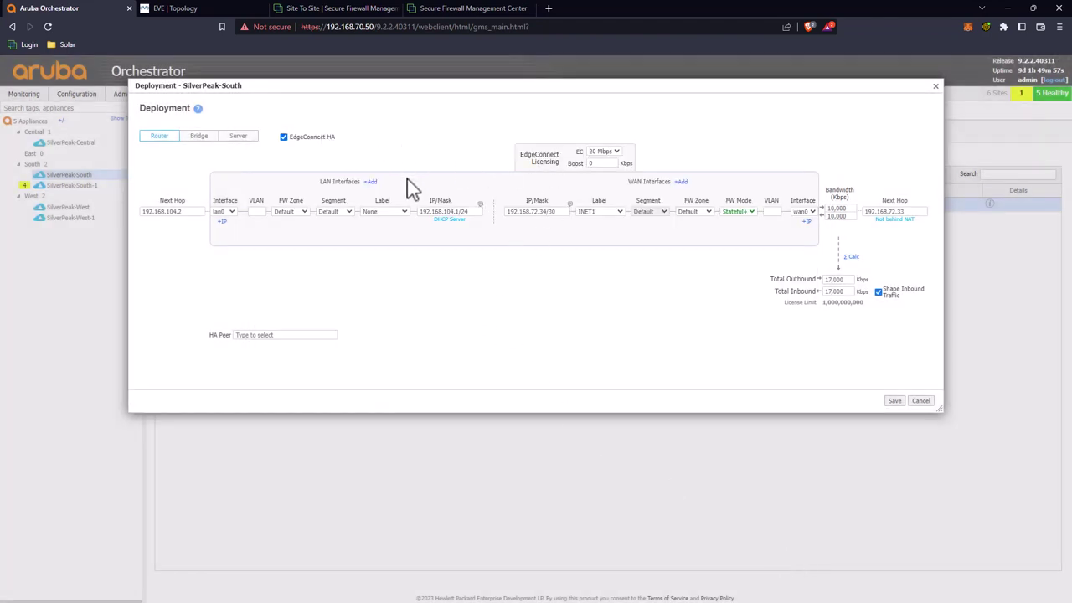
Choose SilverPeak-South-1 as the HA peer and select wan1 as SilverPeak-South's HA link interface
left_click(306, 335)
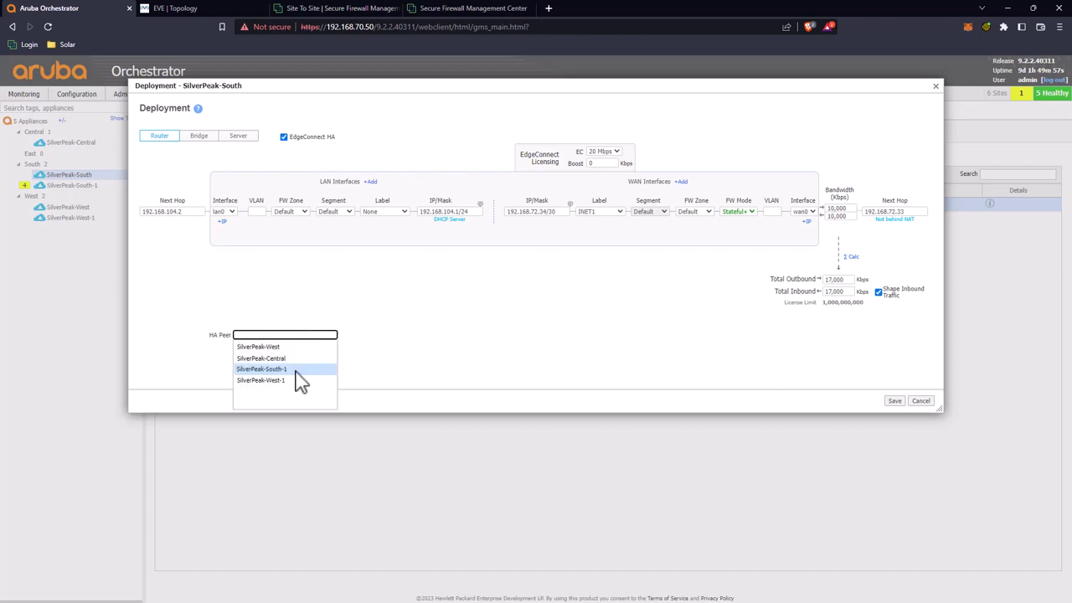
left_click(295, 370)
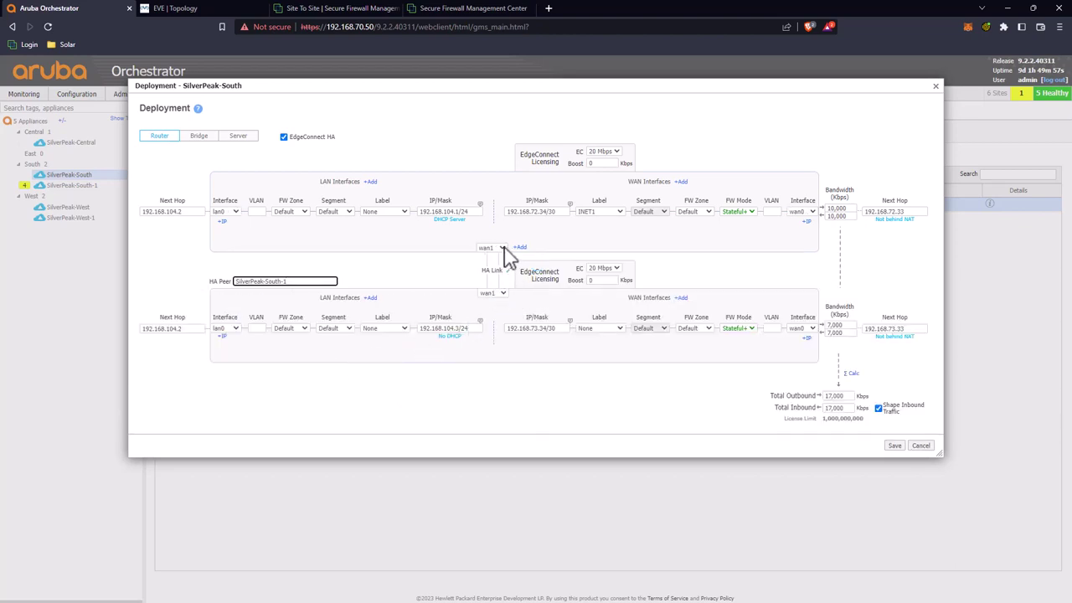
left_click(501, 248)
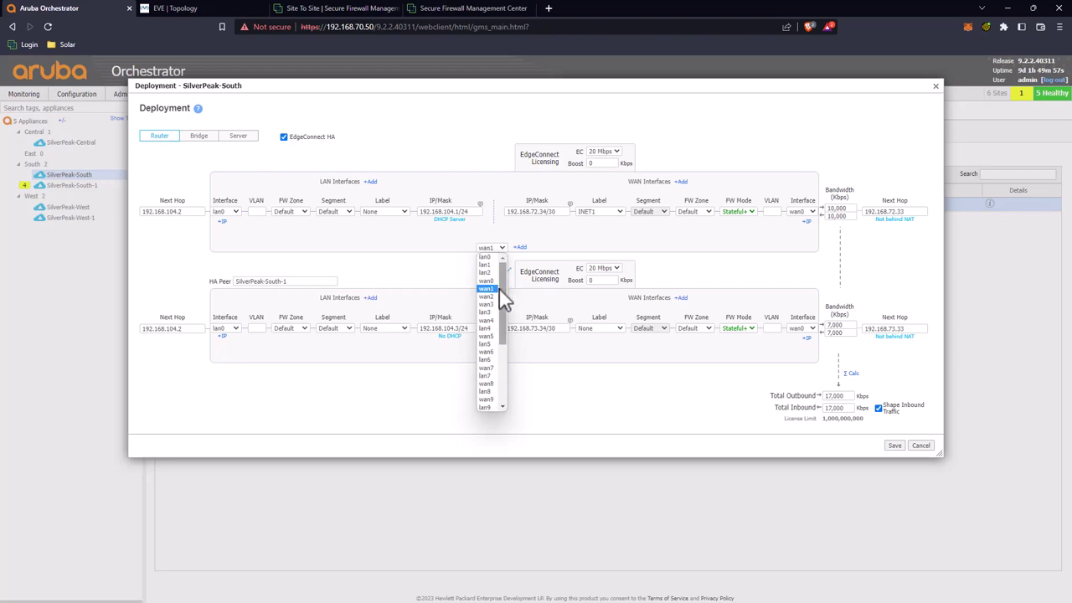
left_click(503, 287)
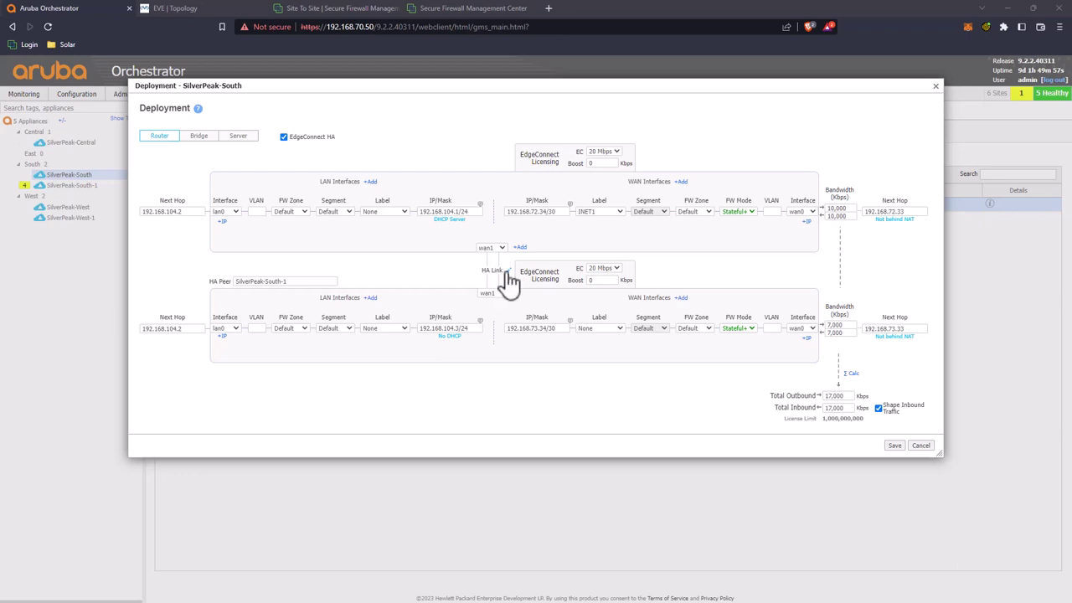
Examine the subnet, mask and VLAN settings in the advanced HA link configuration, leaving without changes
left_click(509, 271)
left_click_drag(563, 170, 486, 173)
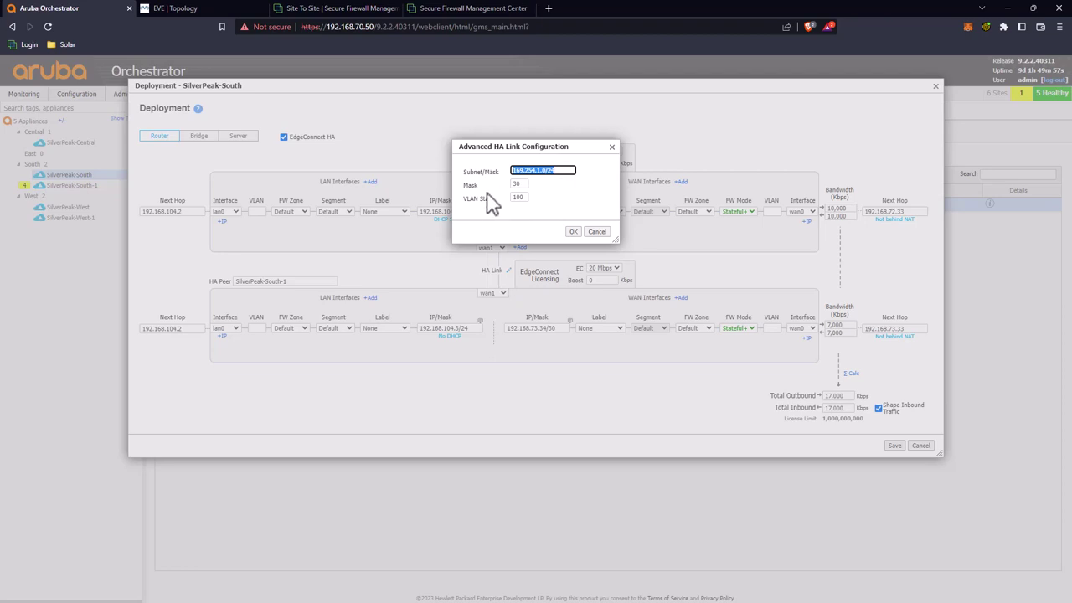
left_click(596, 233)
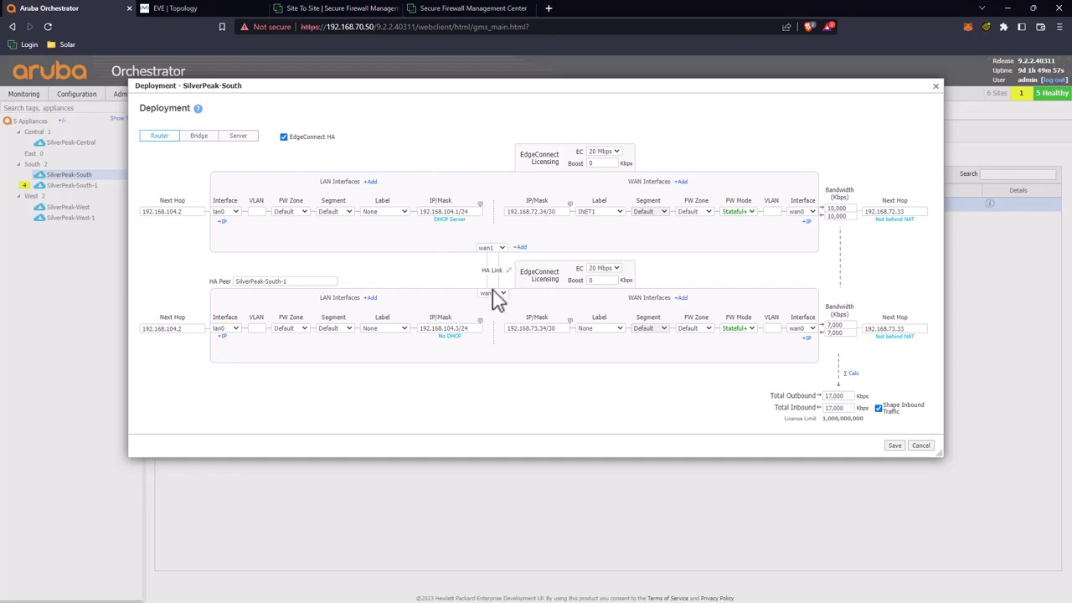
Switch to the EVE topology and connect SilverPeak-South's e2 interface to e2 on SilverPeak-South-1
left_click(222, 7)
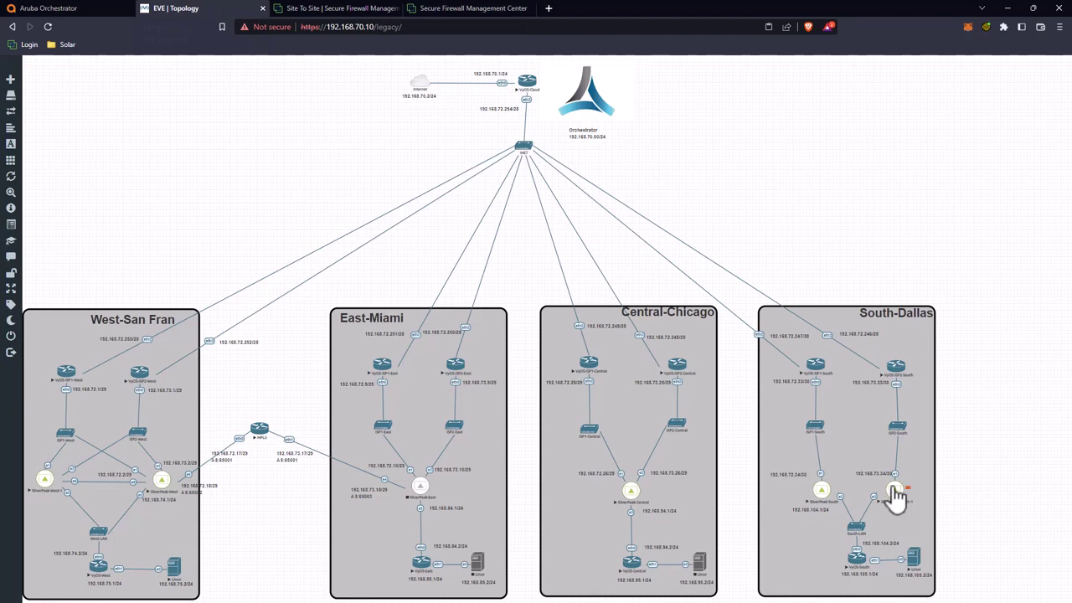
left_click_drag(834, 487, 893, 490)
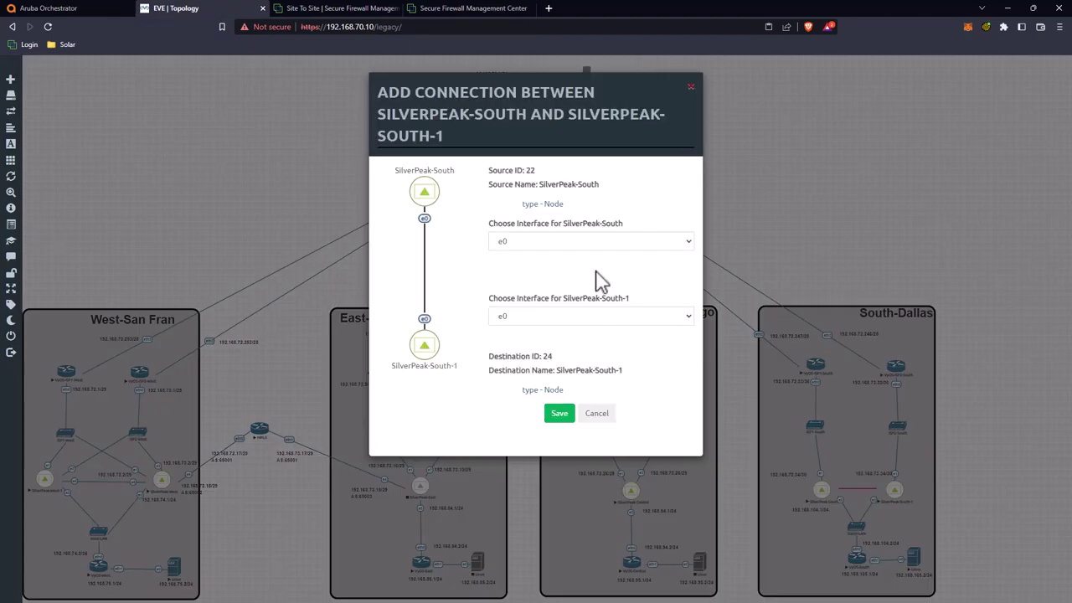
left_click(593, 243)
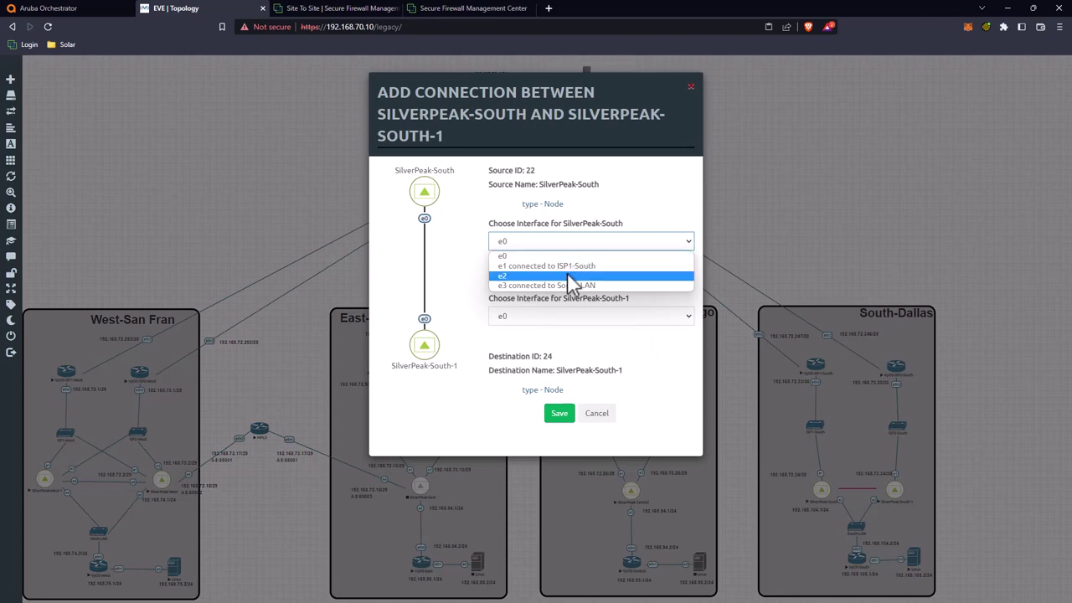
left_click(567, 275)
left_click(550, 318)
left_click(553, 350)
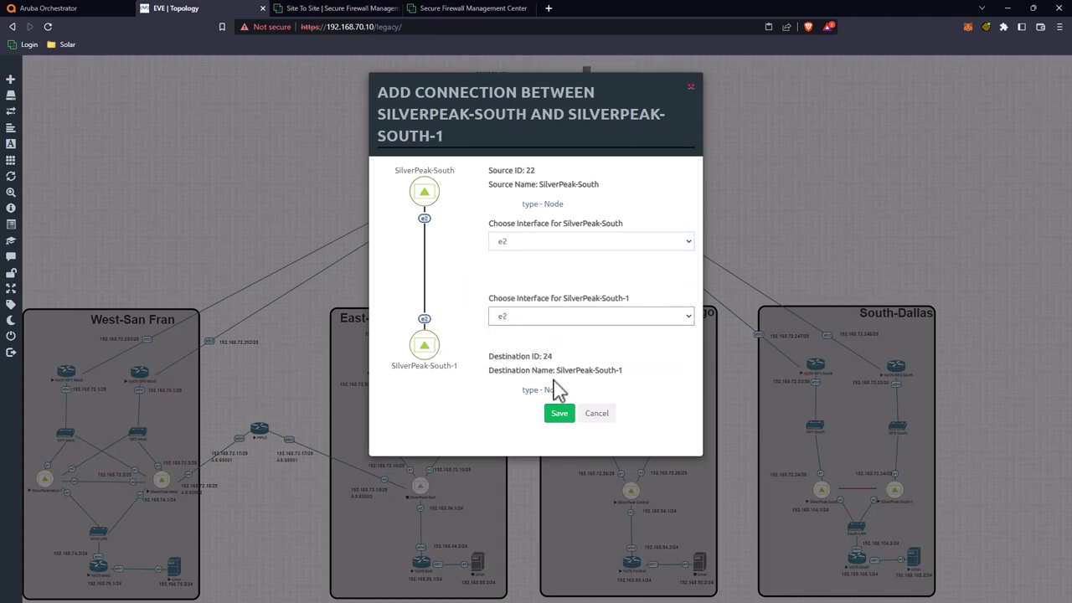
left_click(559, 413)
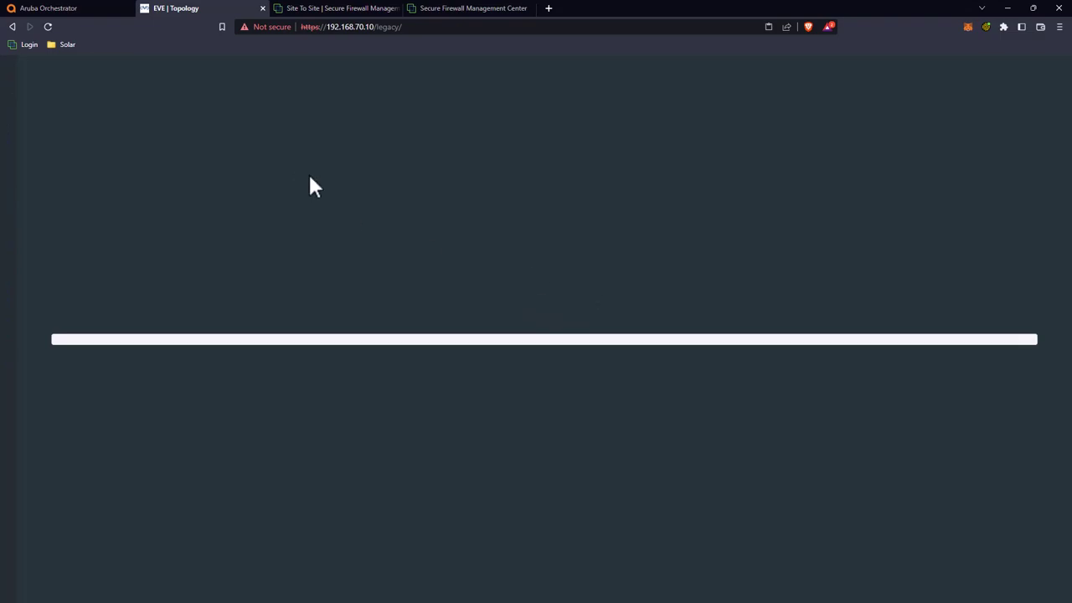
Switch back to Aruba Orchestrator and save the HA deployment pairing SilverPeak-South with SilverPeak-South-1
left_click(92, 11)
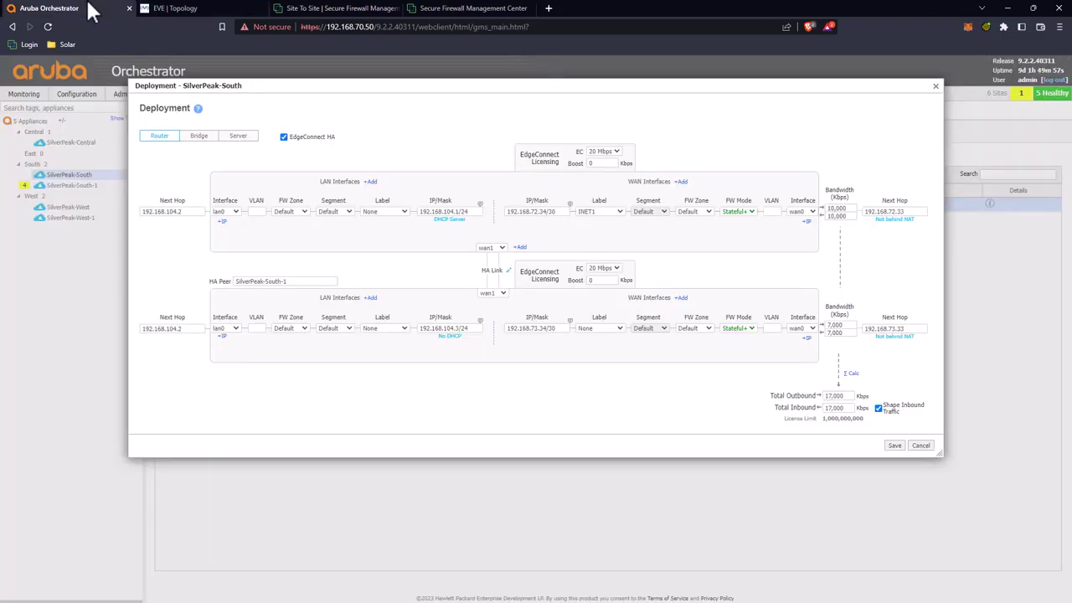
left_click(896, 446)
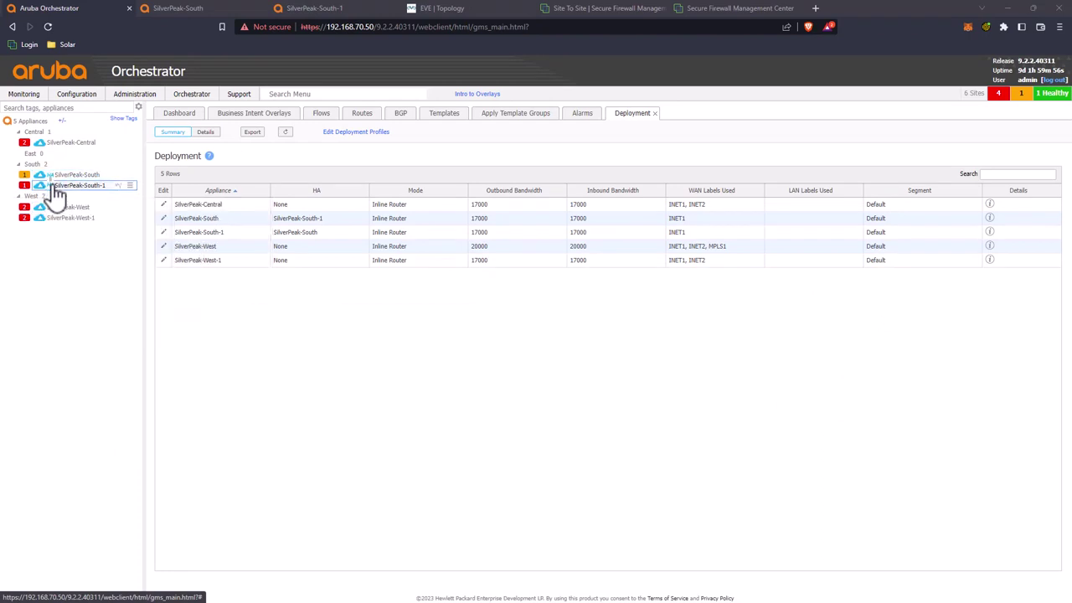
mouse_move(80, 178)
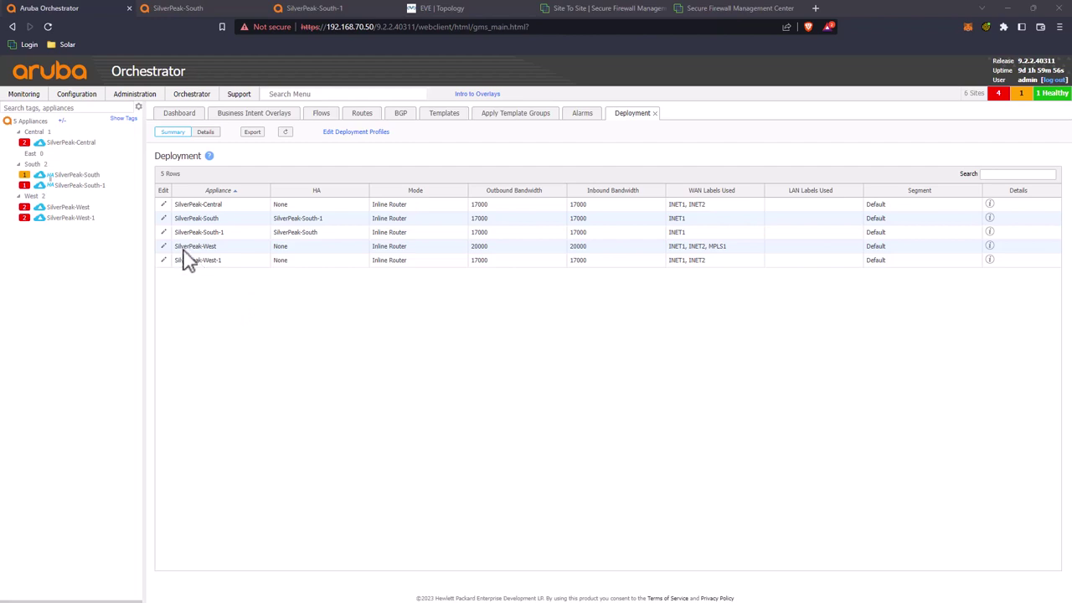
Label SilverPeak-South-1's own wan0 interface INET2 in its deployment, save it, and switch to the EVE topology
left_click(164, 232)
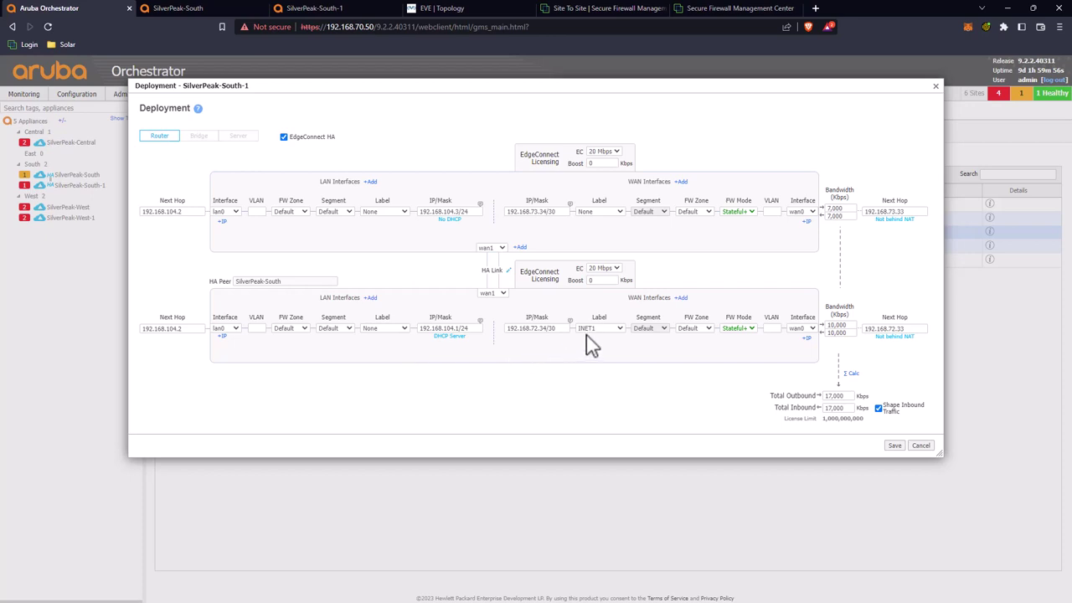
left_click(620, 213)
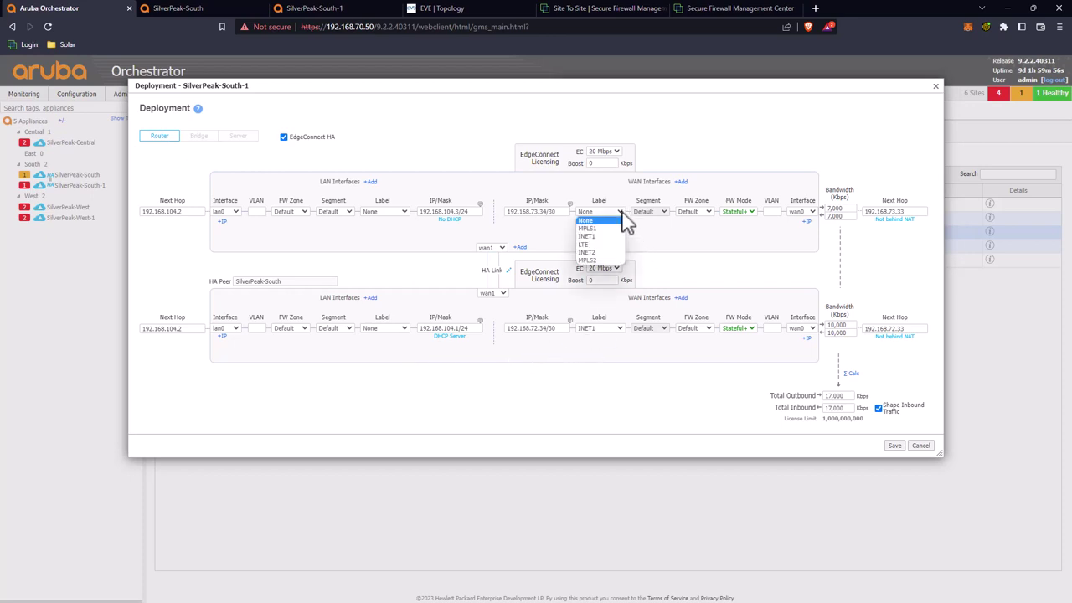
left_click(606, 252)
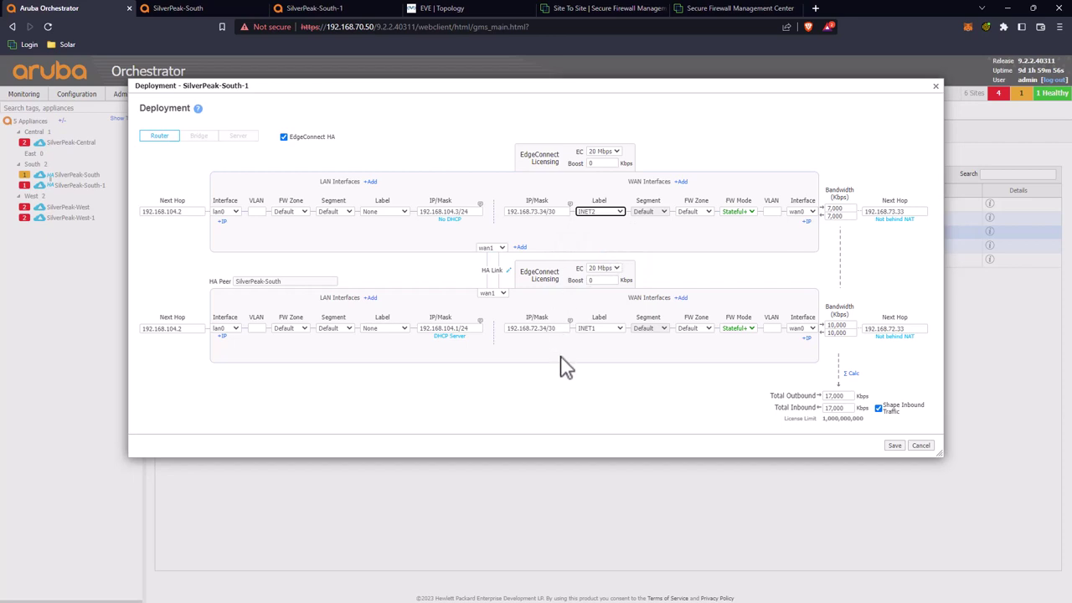
left_click(893, 449)
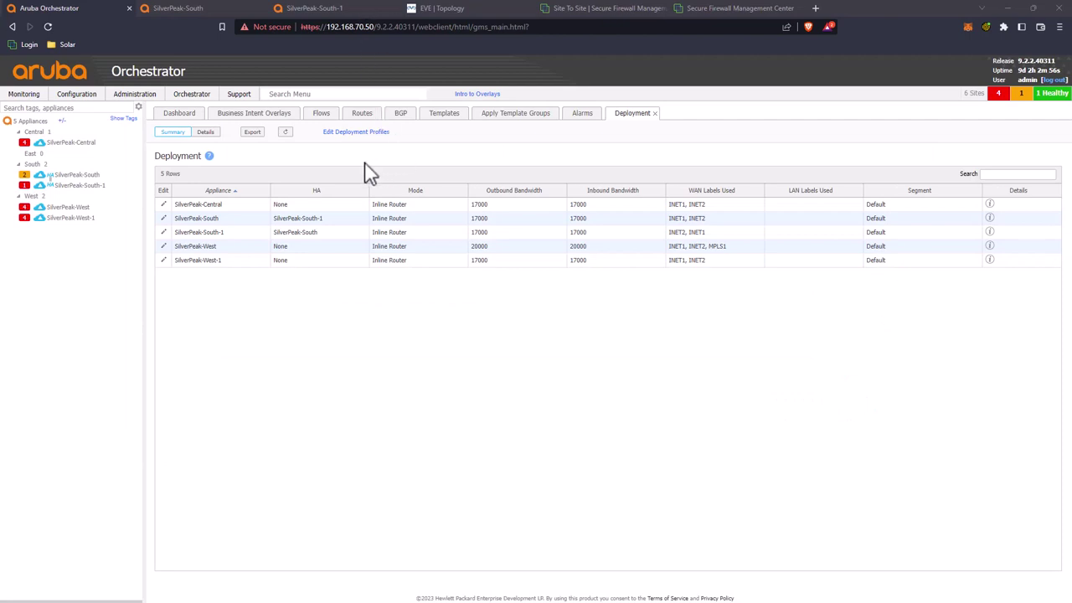
left_click(452, 8)
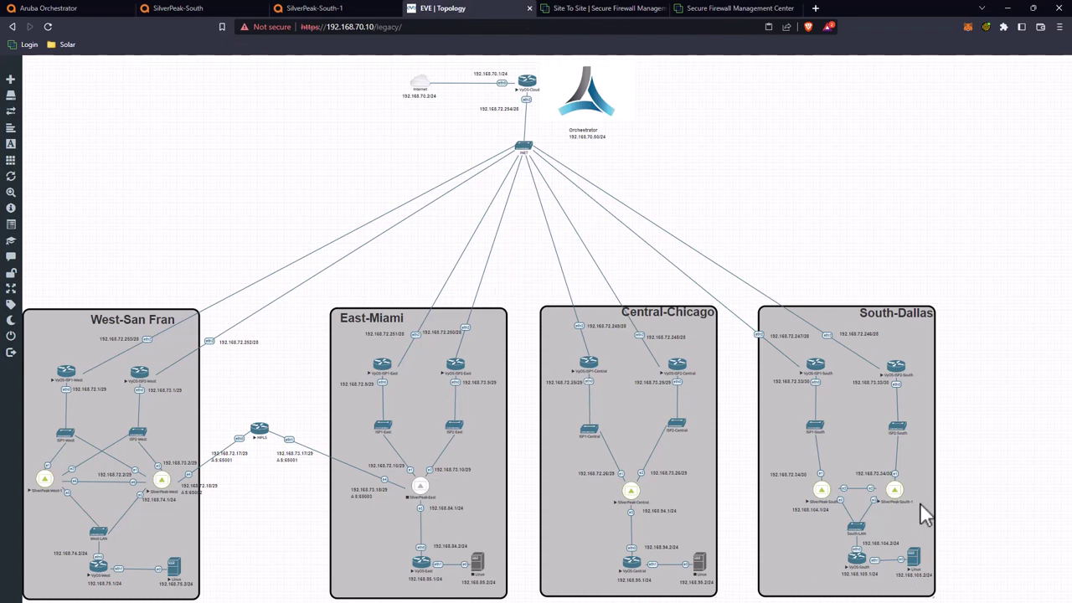